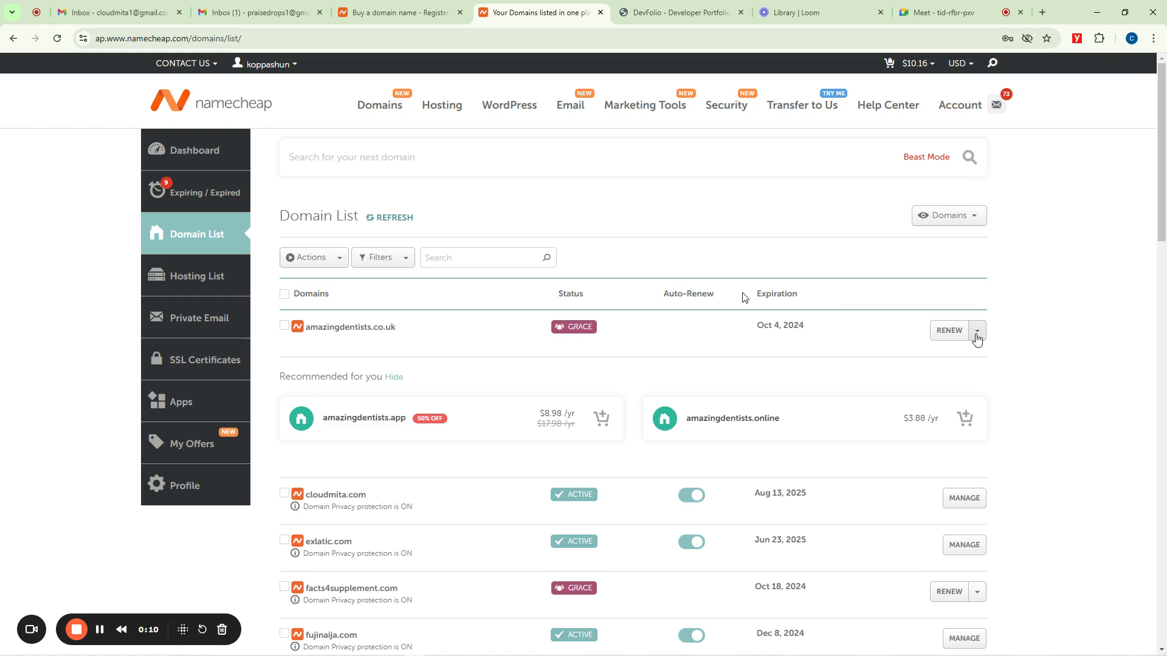
Step: Open the management page of the domain amazingdentists.co.uk from the domain list
click(977, 336)
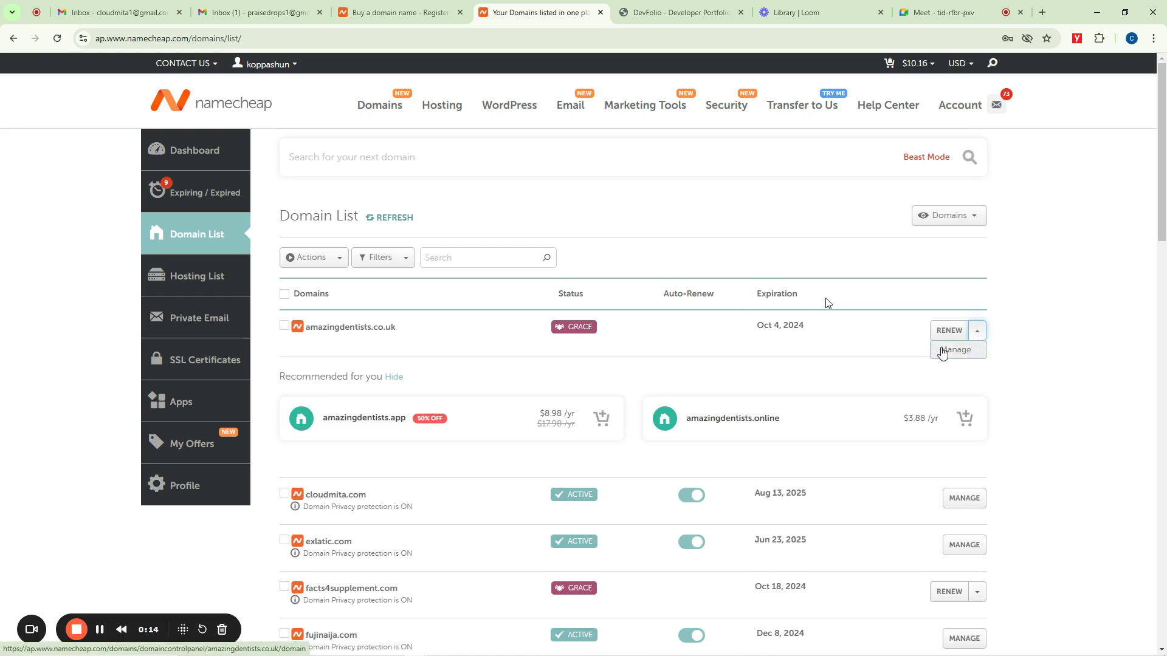
key(XF86MonBrightnessUp)
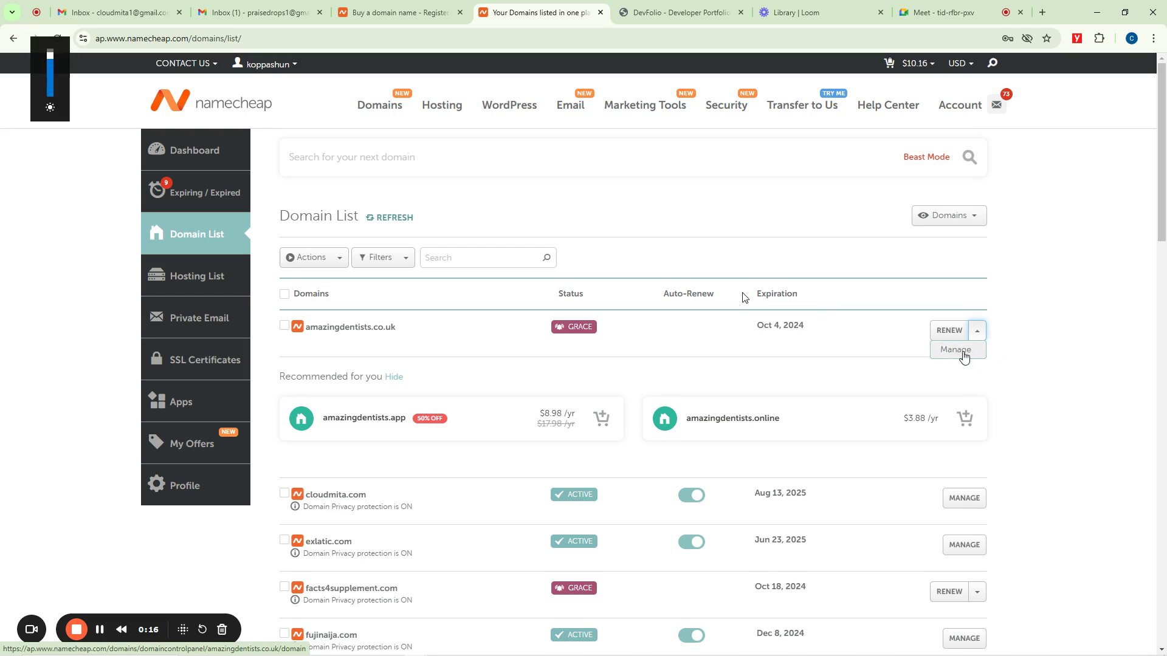
click(947, 351)
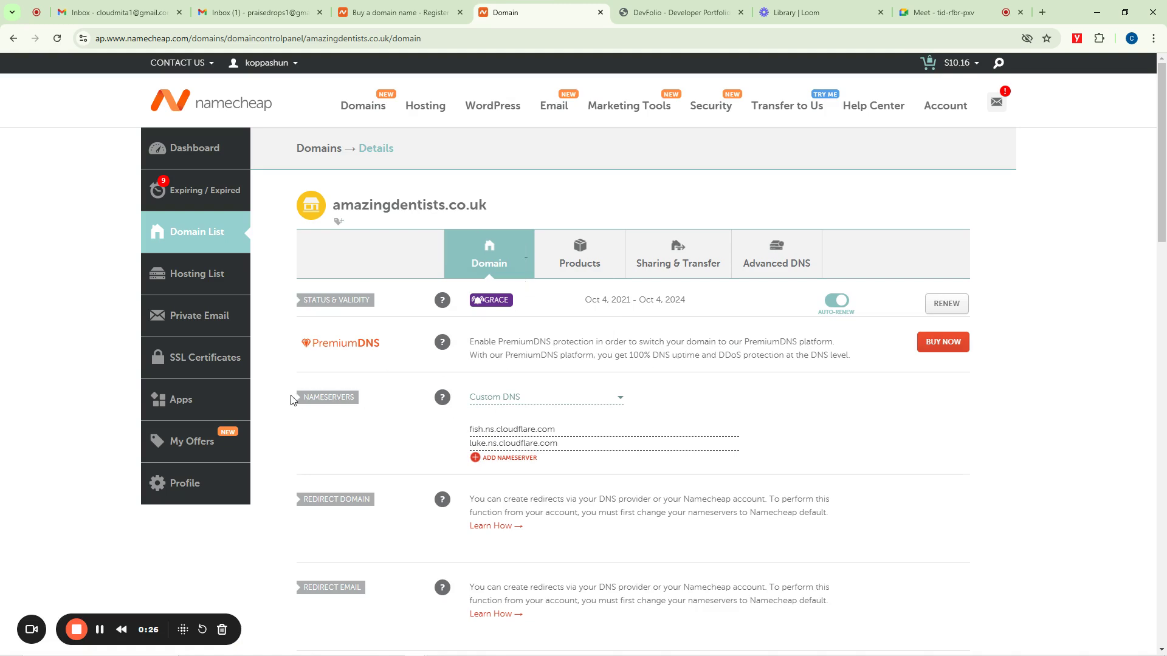
Step: Examine the domain name at the head of the details page and the Nameservers section for amazingdentists.co.uk
mouse_move(290, 399)
mouse_down()
mouse_move(356, 401)
mouse_move(300, 396)
mouse_up()
click(371, 404)
drag(502, 206, 332, 207)
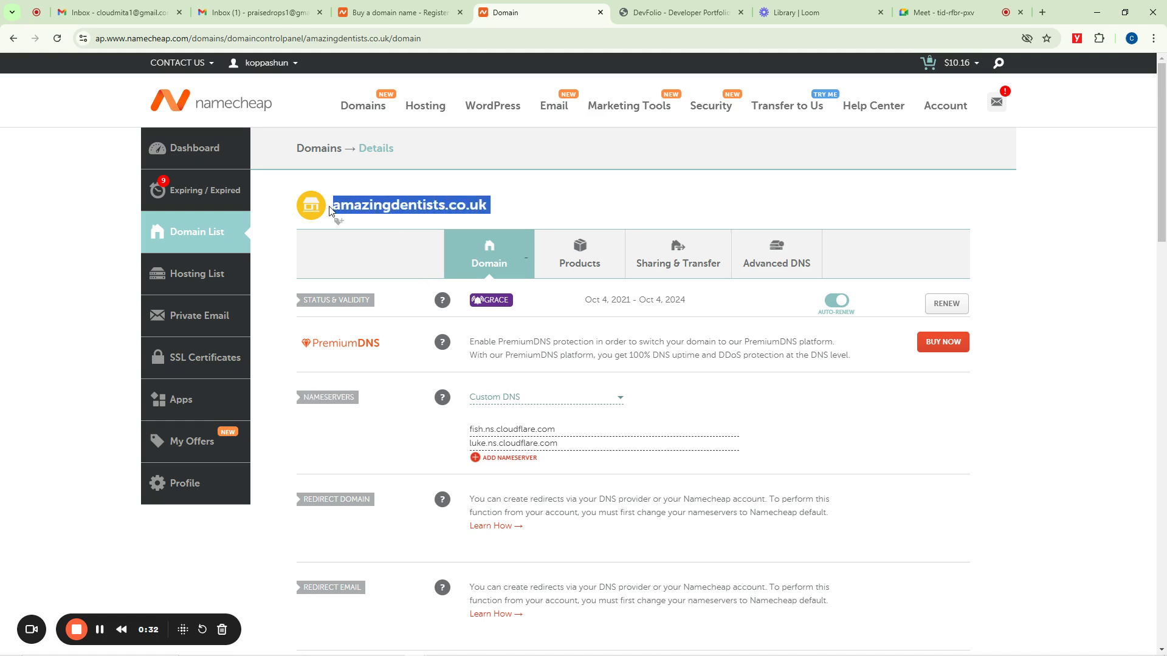
drag(298, 399, 367, 399)
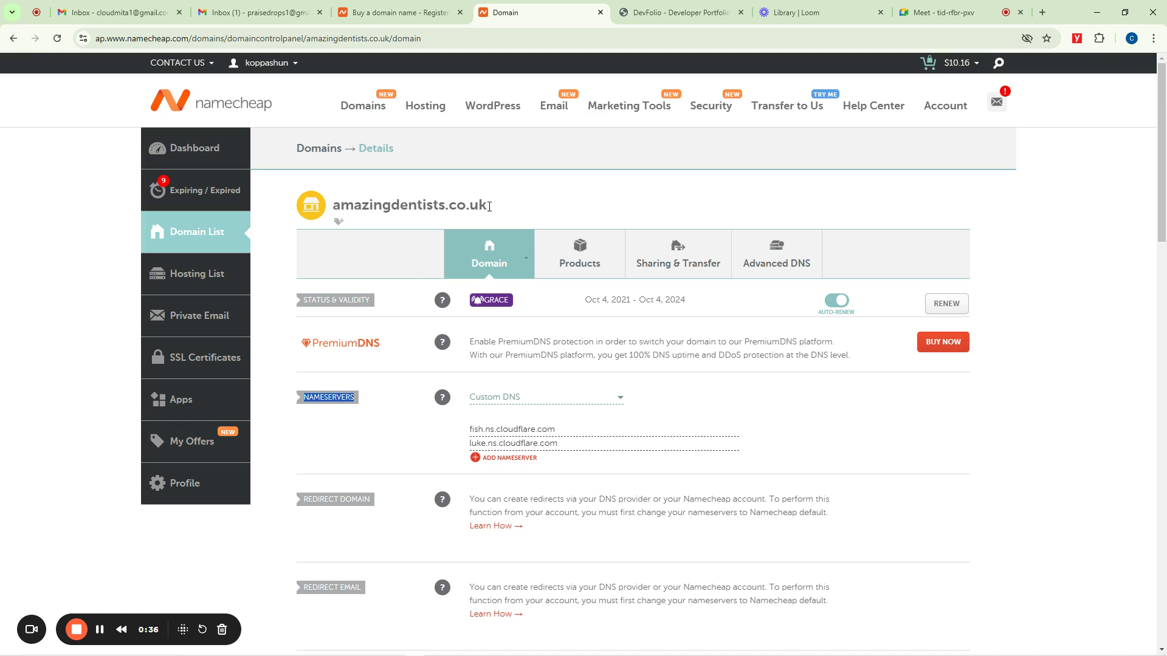
drag(489, 207, 328, 210)
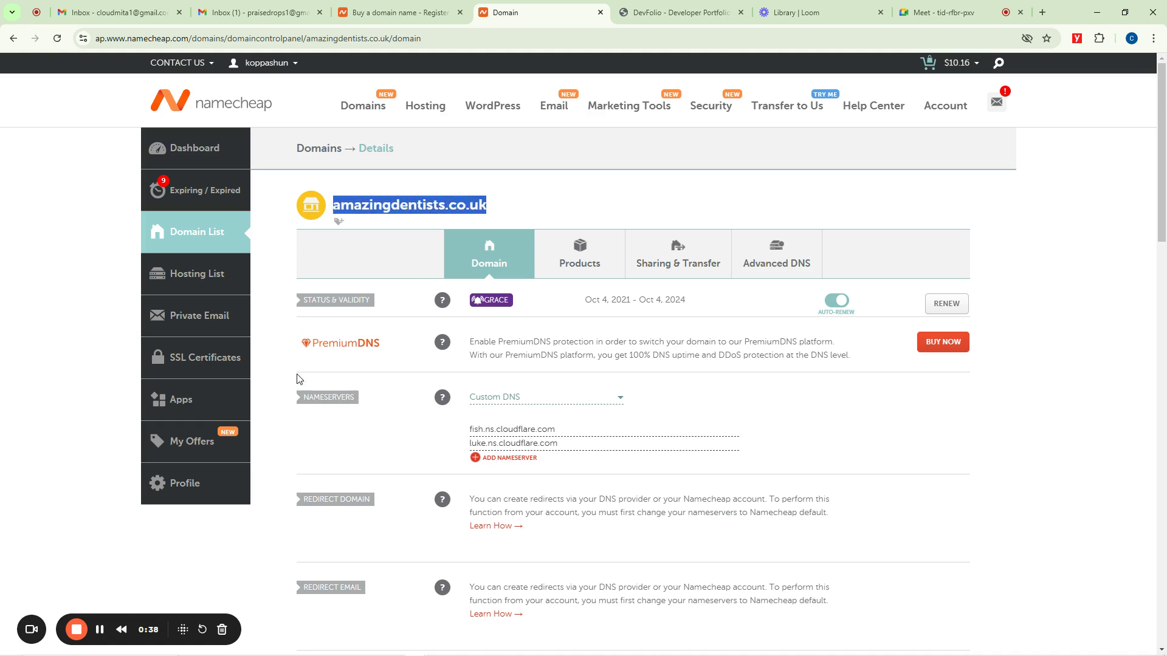
drag(299, 399, 360, 400)
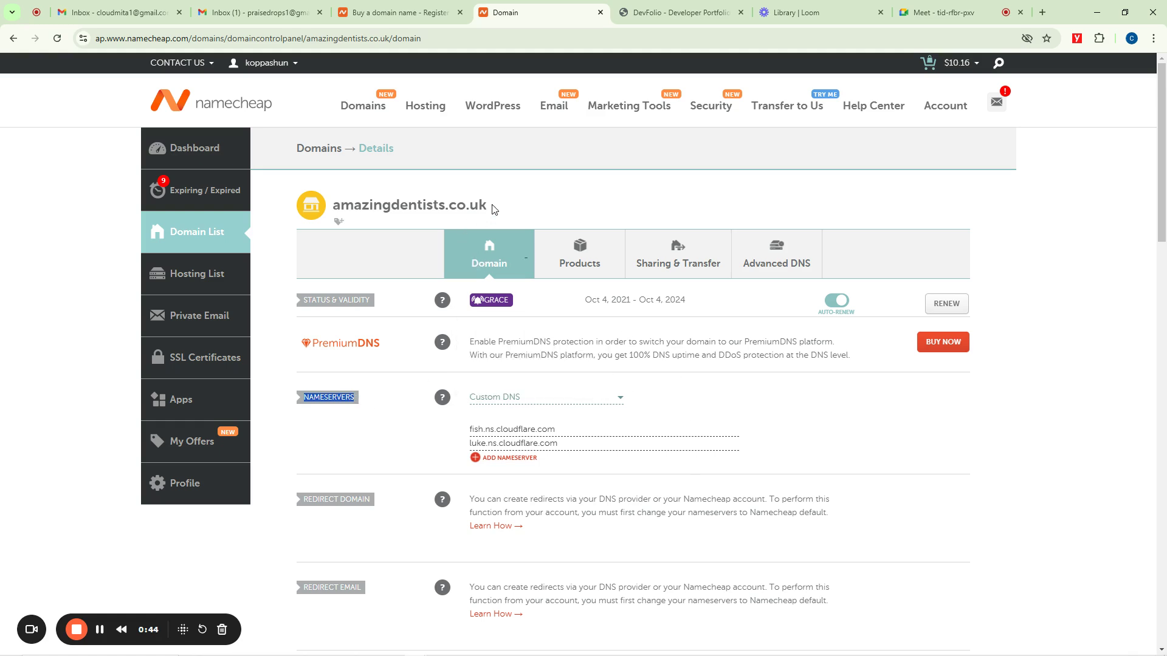
drag(492, 209, 334, 202)
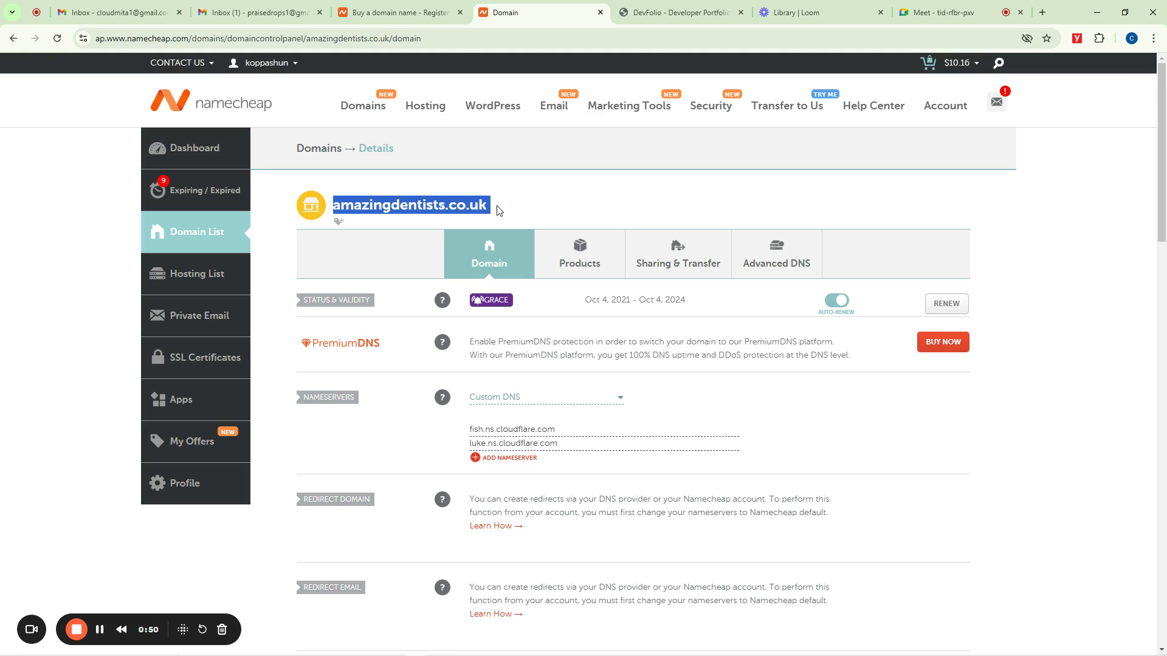
drag(499, 209, 335, 201)
click(515, 209)
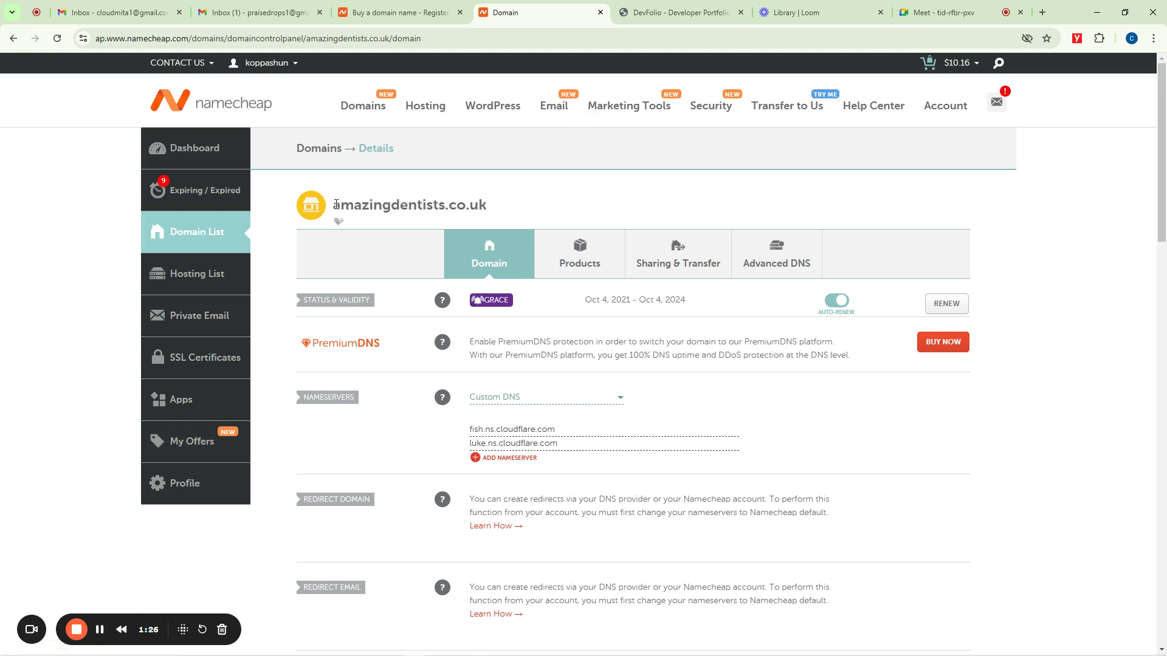
drag(333, 204, 529, 210)
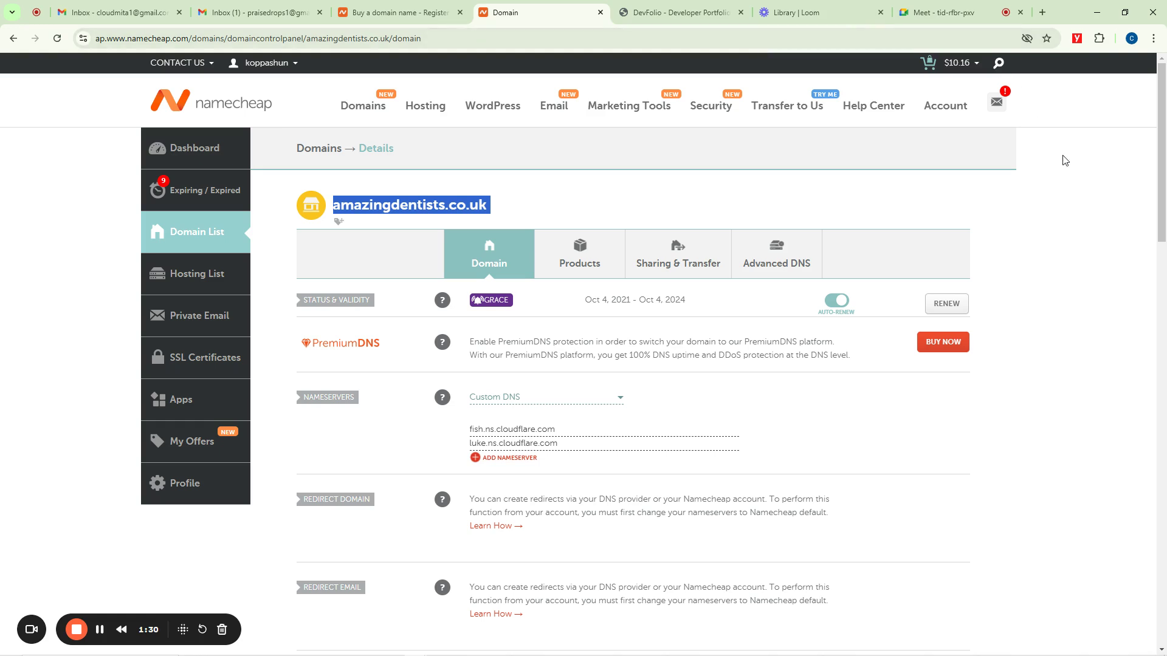
key(XF86MonBrightnessUp)
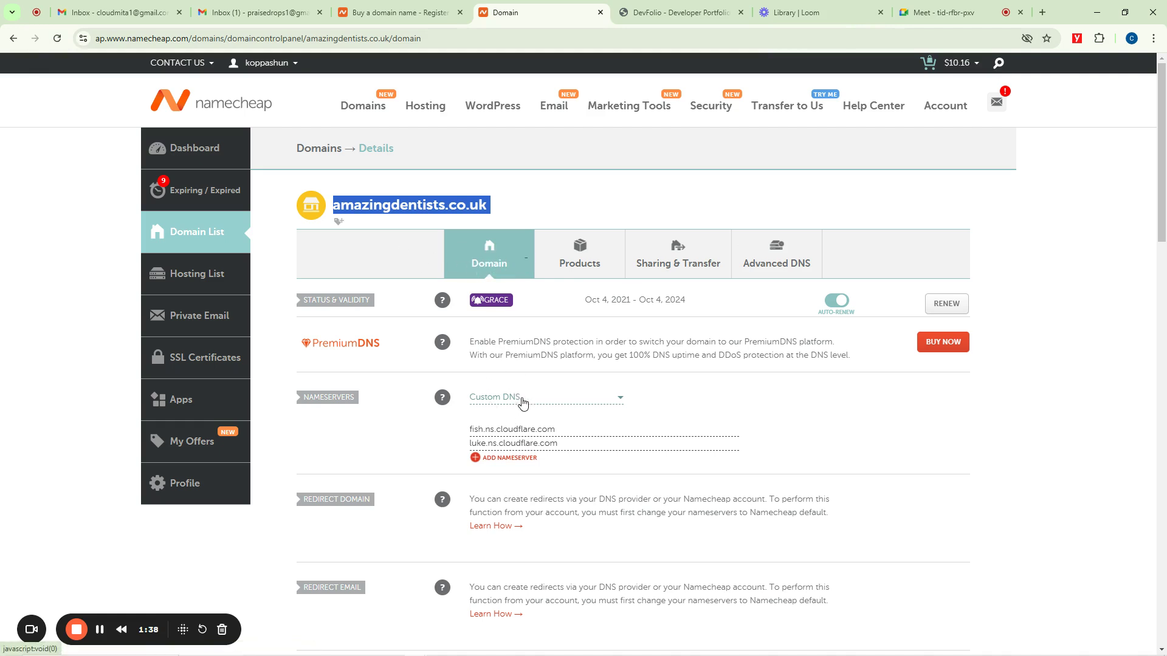
Step: Try Namecheap BasicDNS as the domain's nameserver type and return the setting to Custom DNS without saving
click(565, 399)
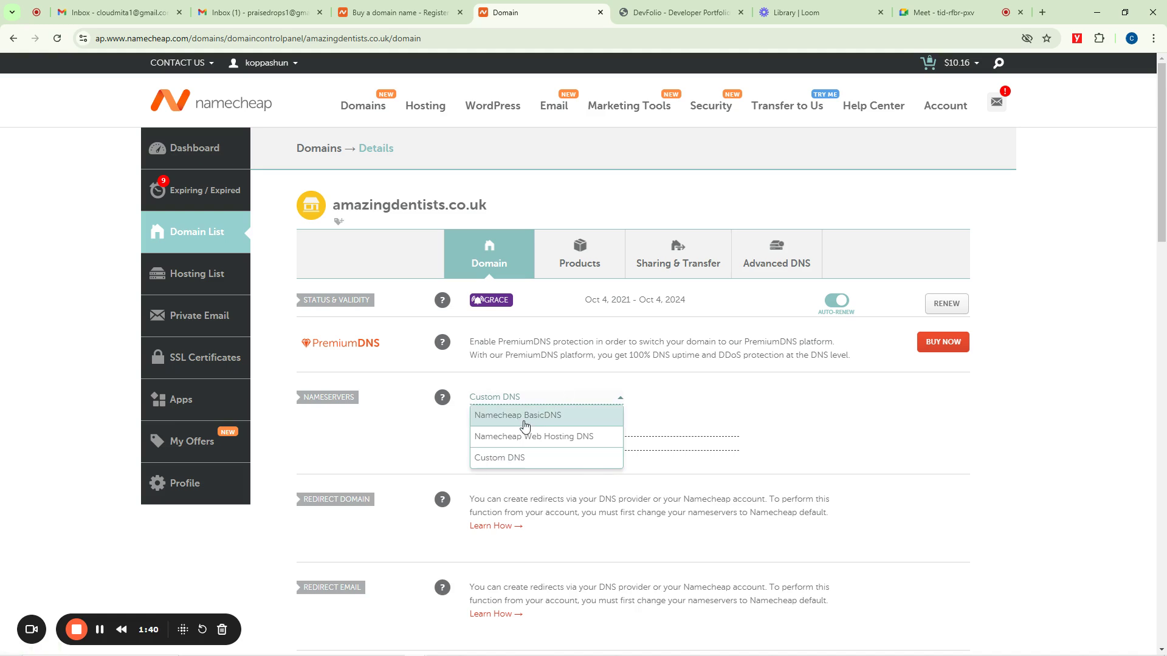
click(525, 423)
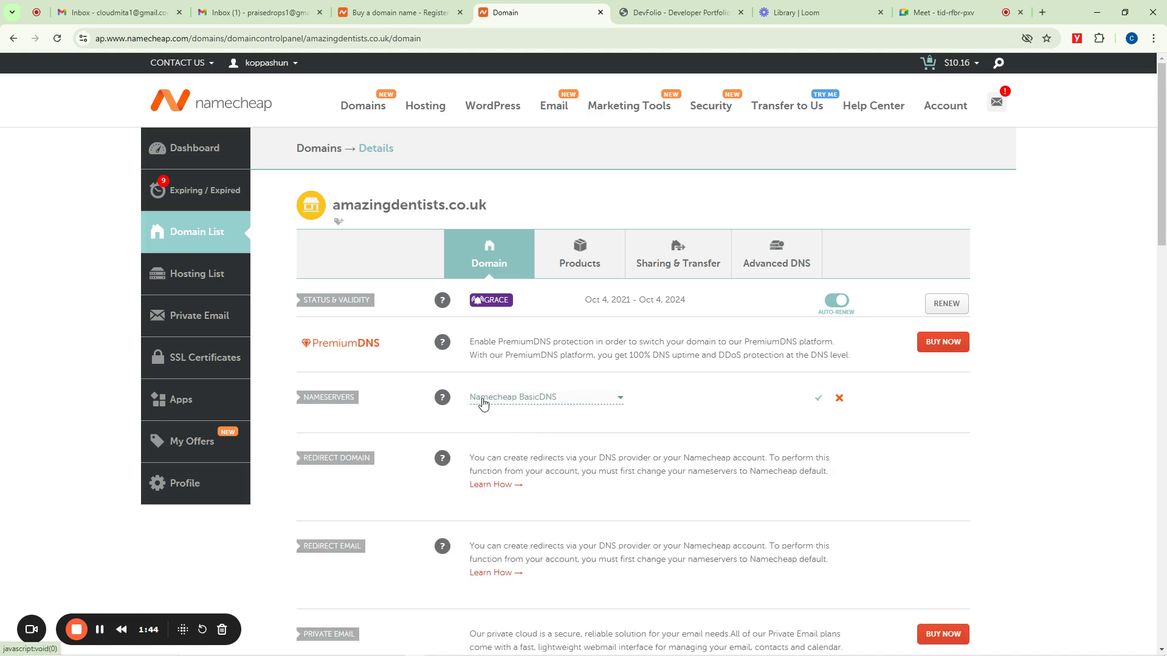
click(618, 402)
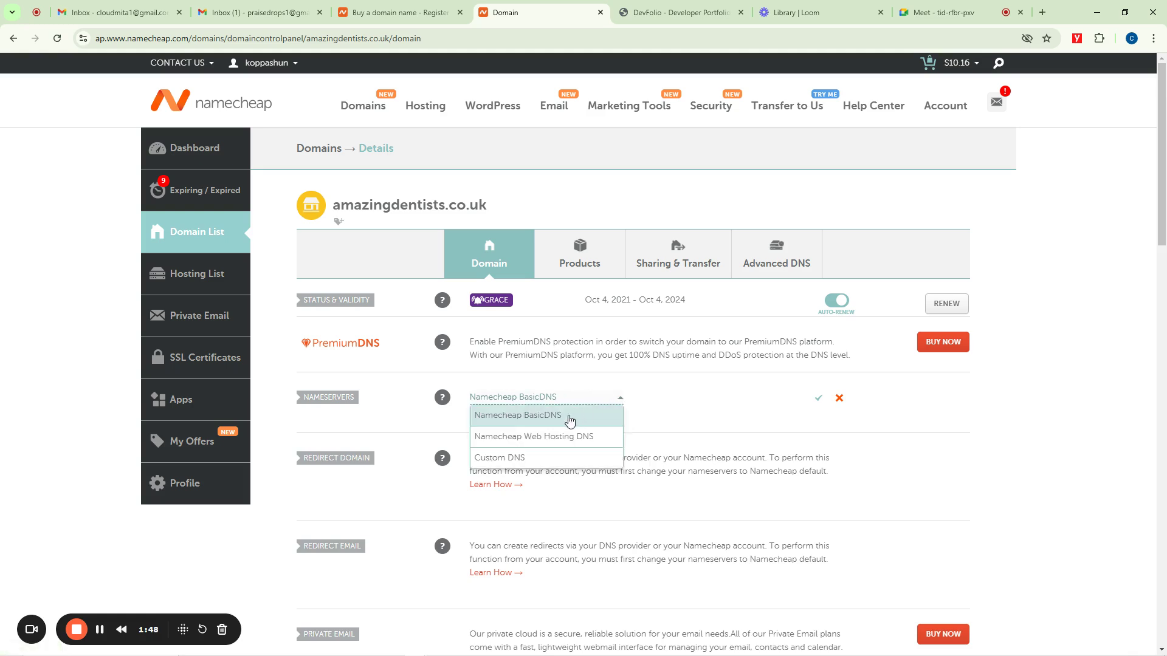
click(514, 463)
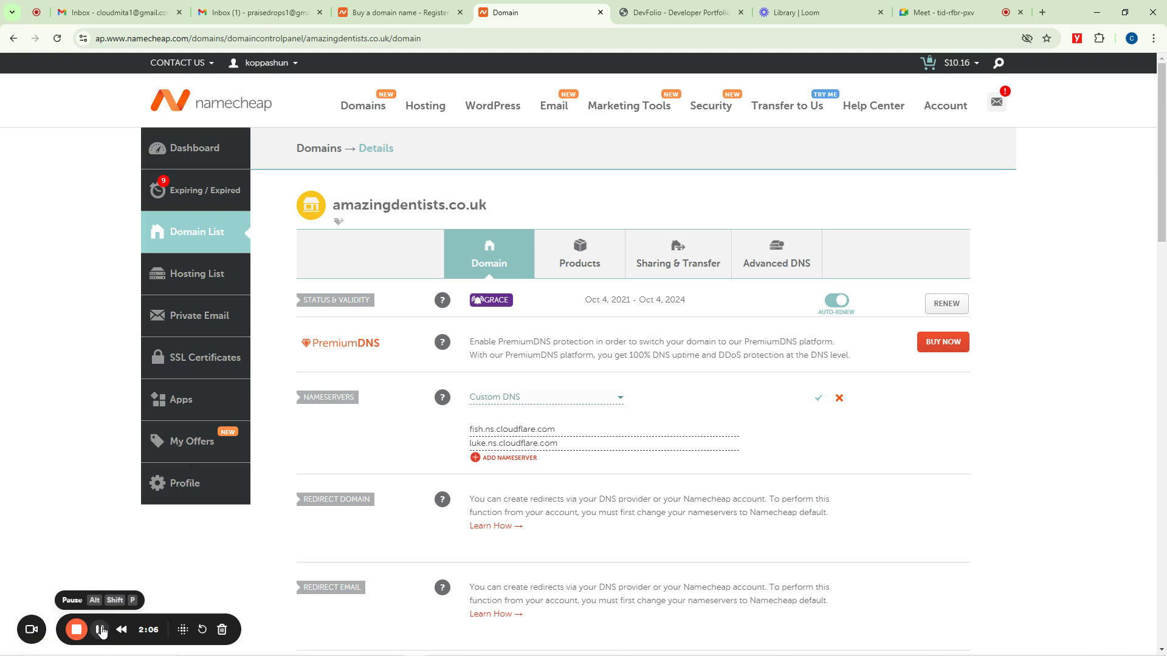
key(ctrl+9)
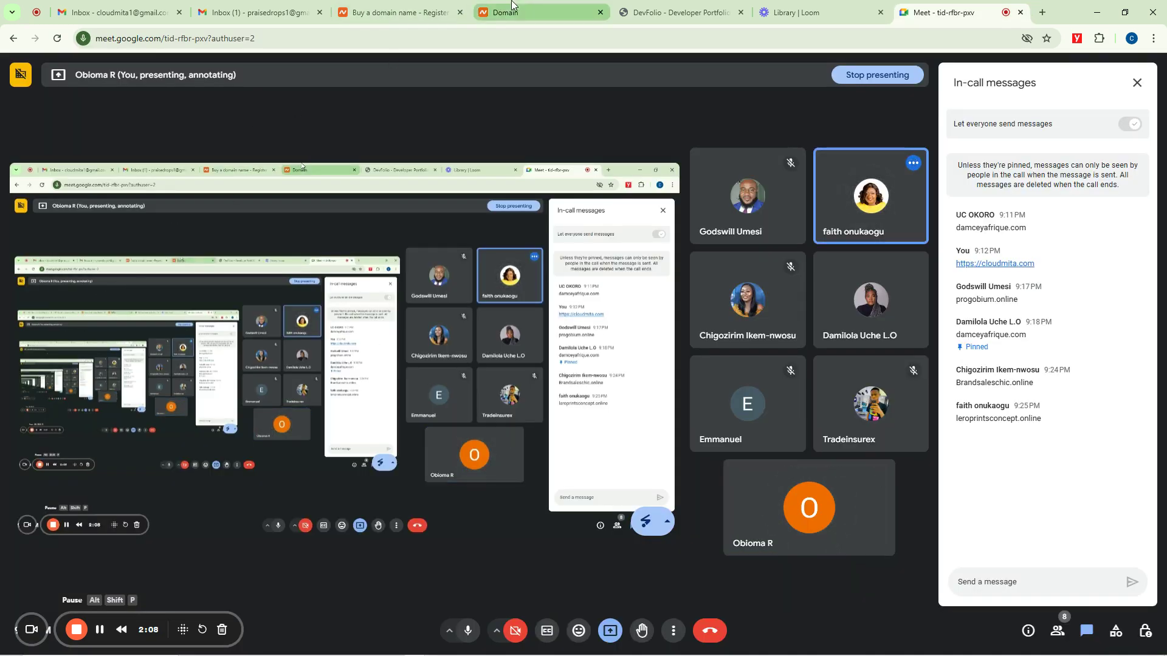
click(514, 12)
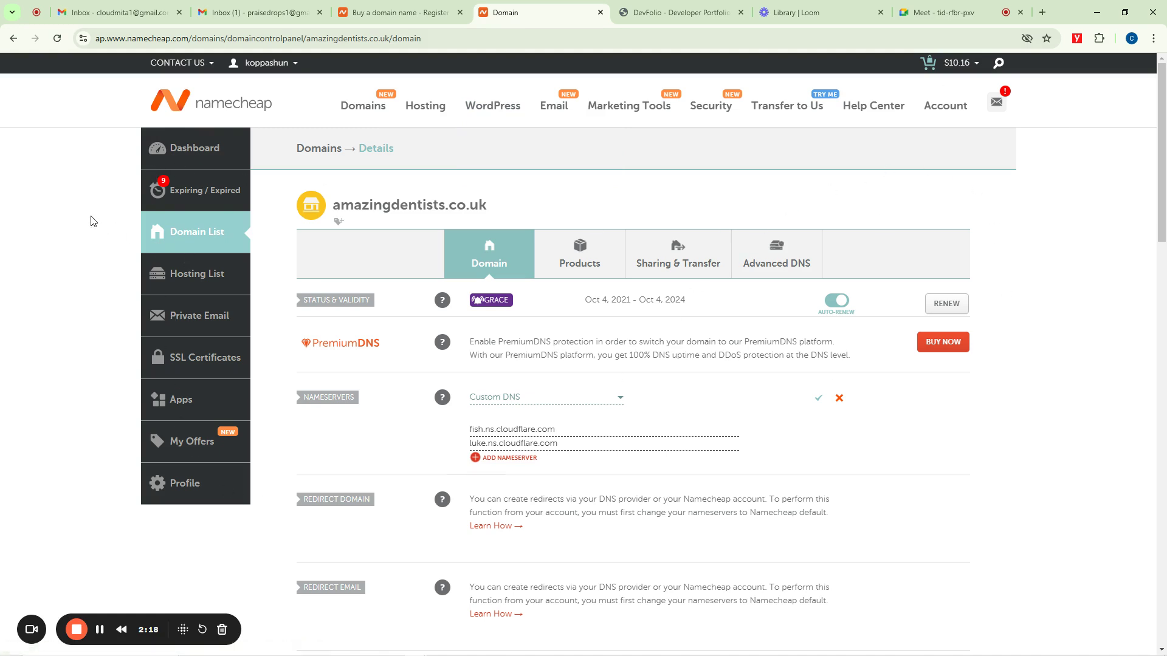
Step: Go back to the account dashboard and reopen the management page of amazingdentists.co.uk through the domain list
click(190, 153)
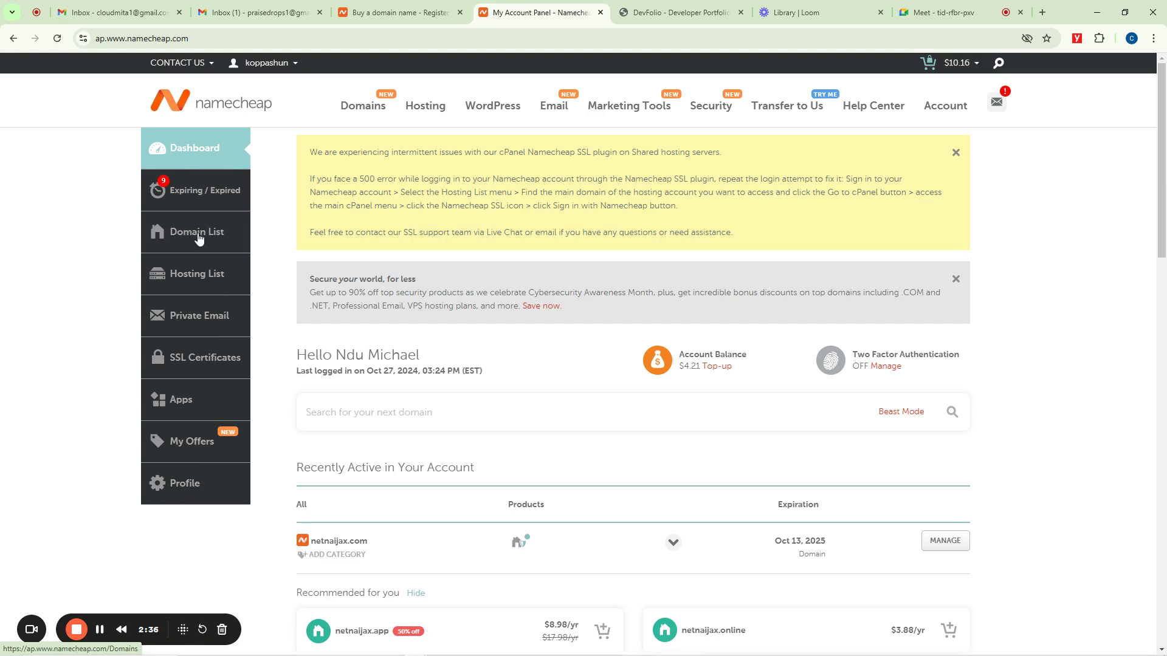
click(198, 238)
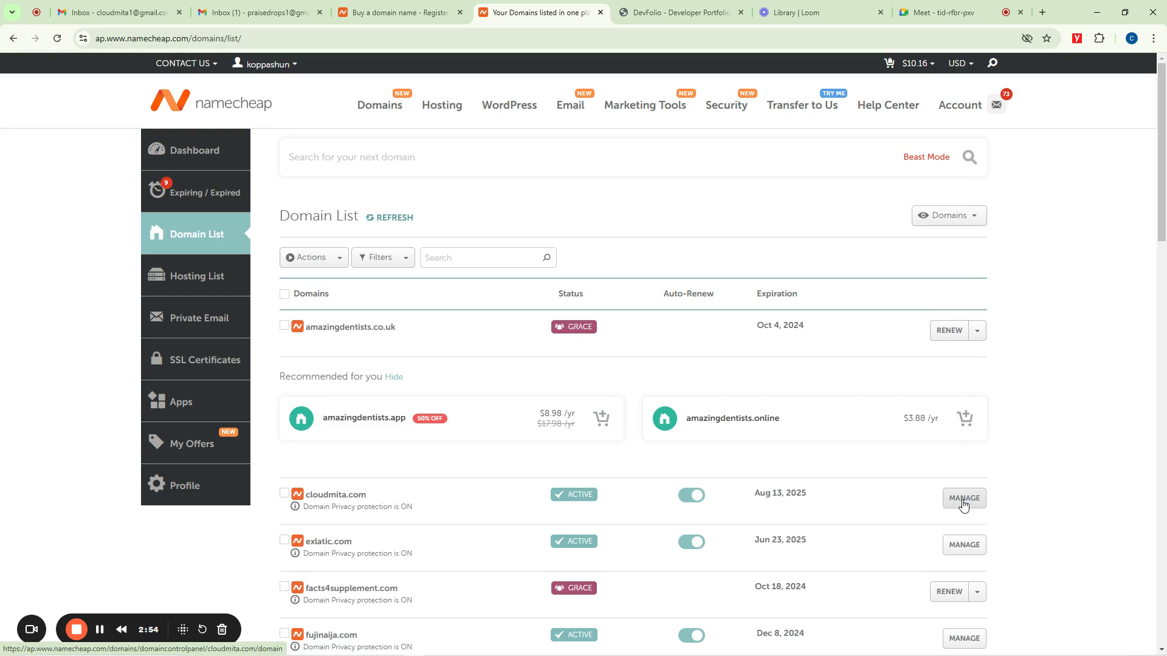
click(976, 330)
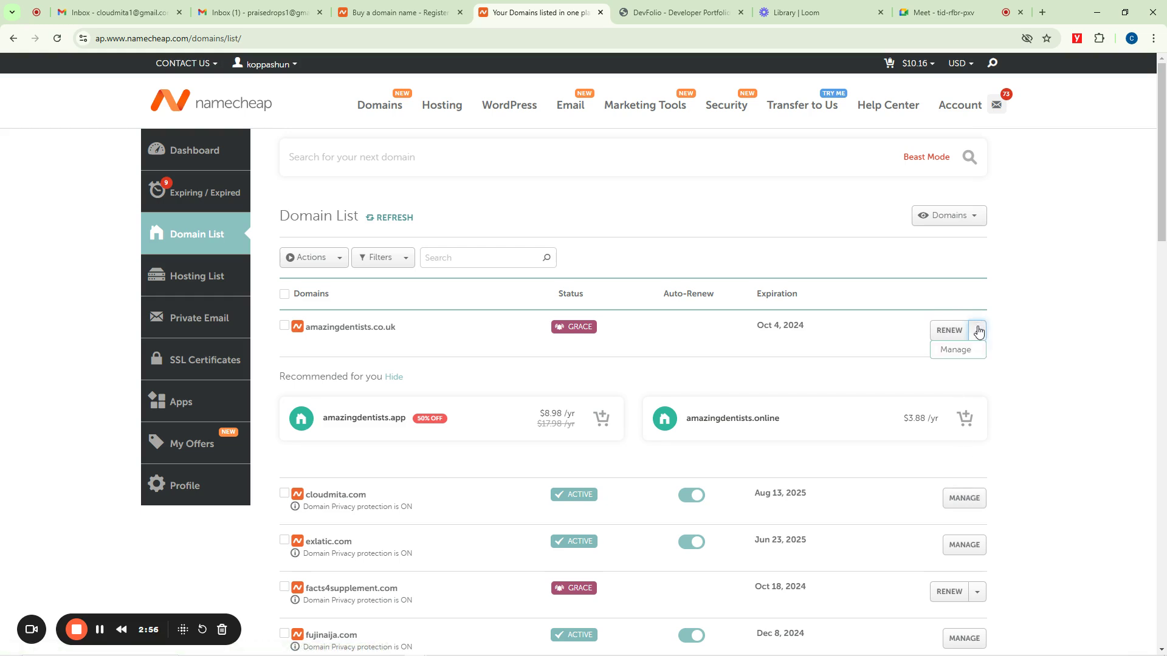
click(956, 349)
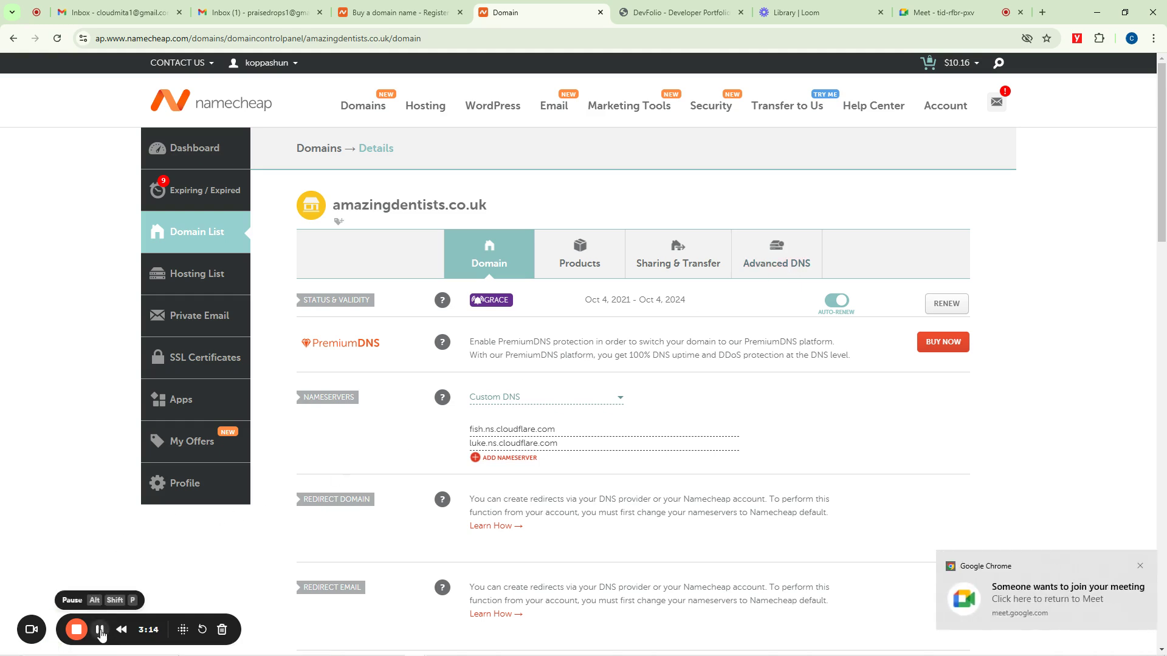
Step: Switch to the Cloudflare dashboard and look through the list of domains in the account
click(416, 647)
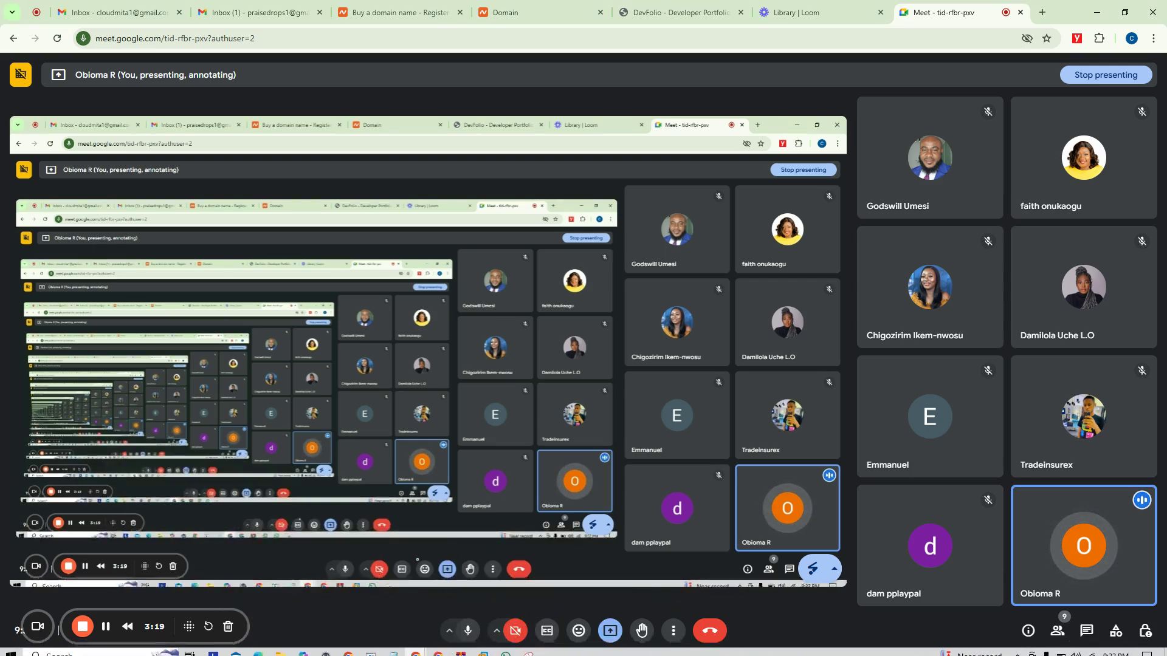
mouse_move(348, 646)
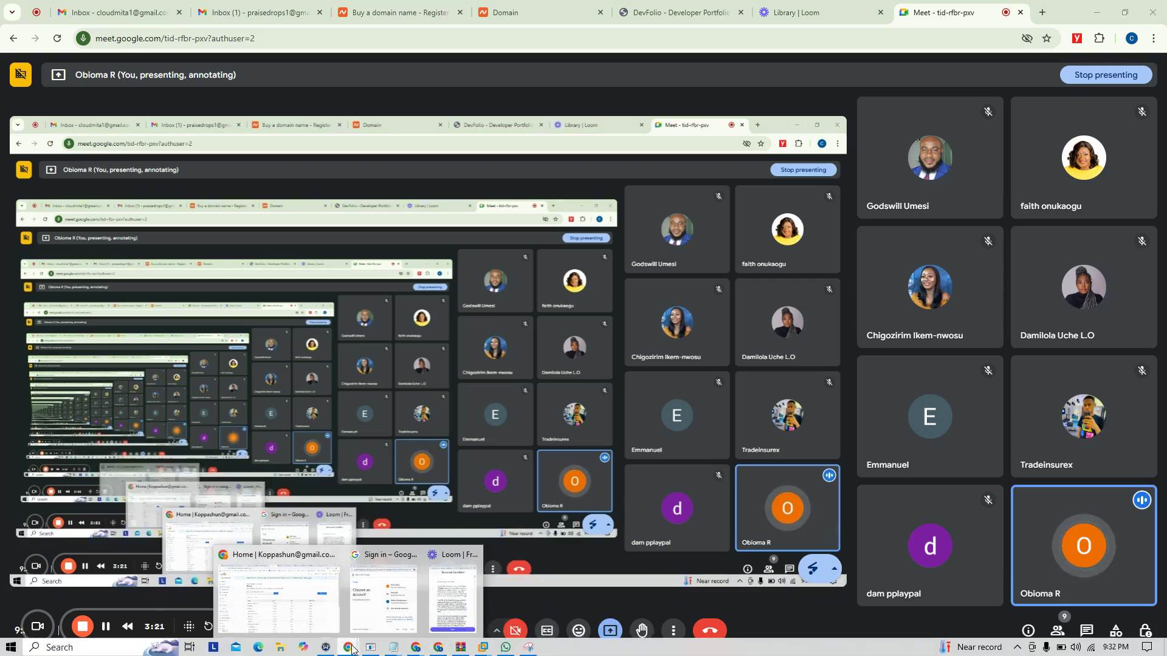
click(285, 617)
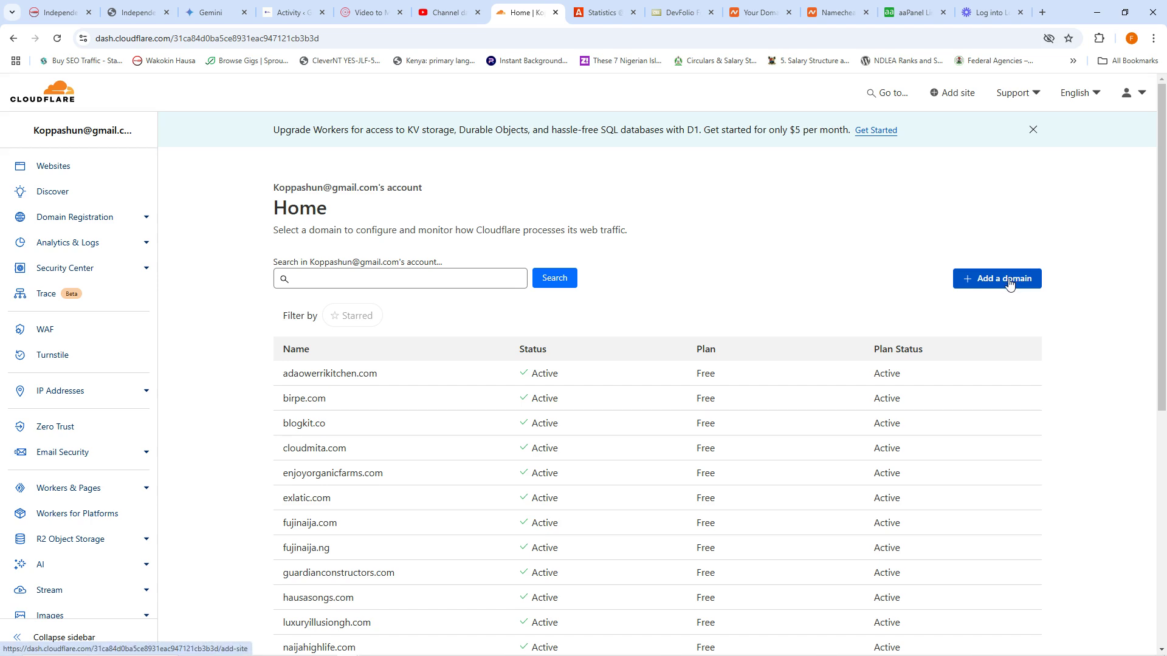
scroll(898, 487, down, 10)
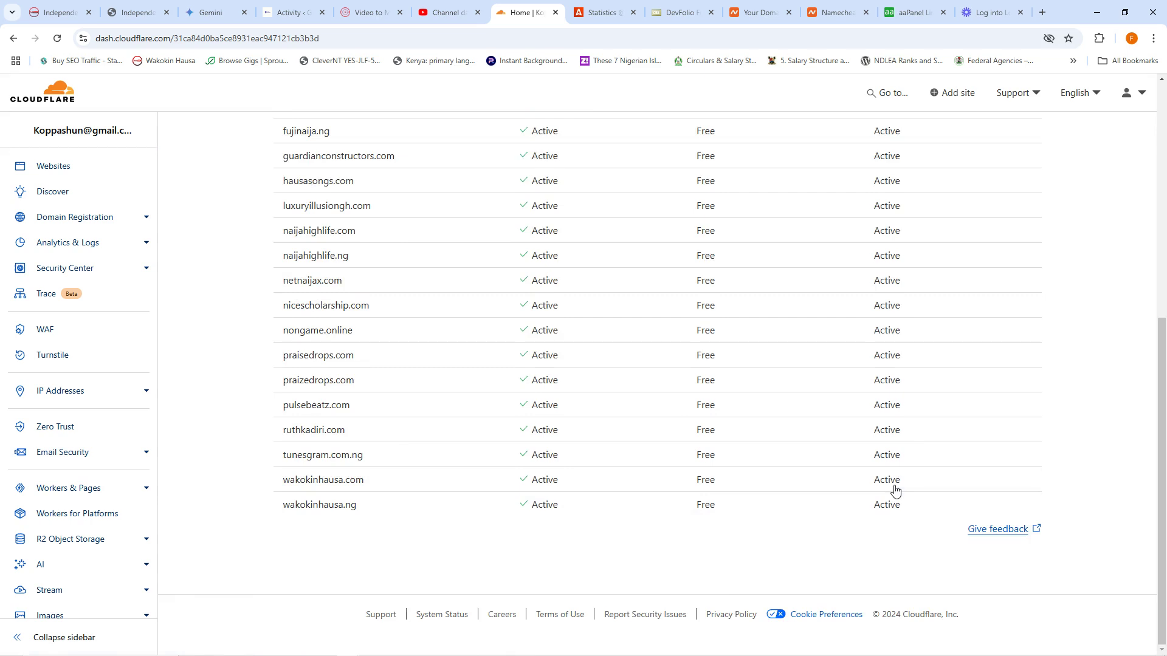
scroll(896, 487, up, 10)
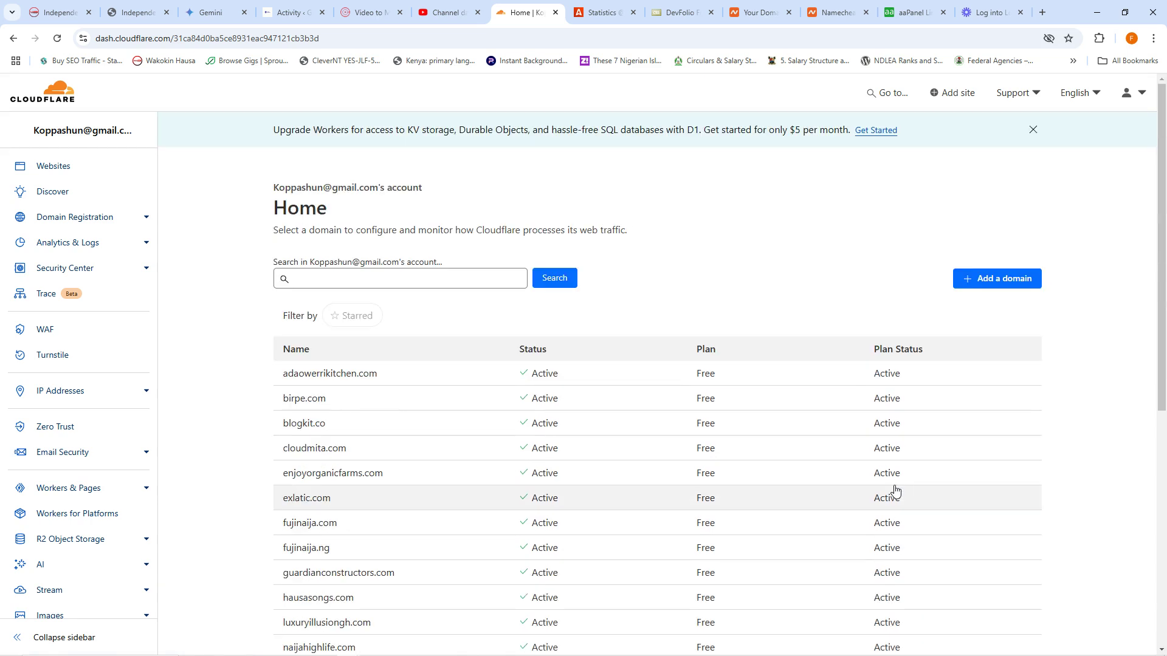
Step: Add the existing domain progobium.online to Cloudflare using the quick scan for DNS records
click(993, 283)
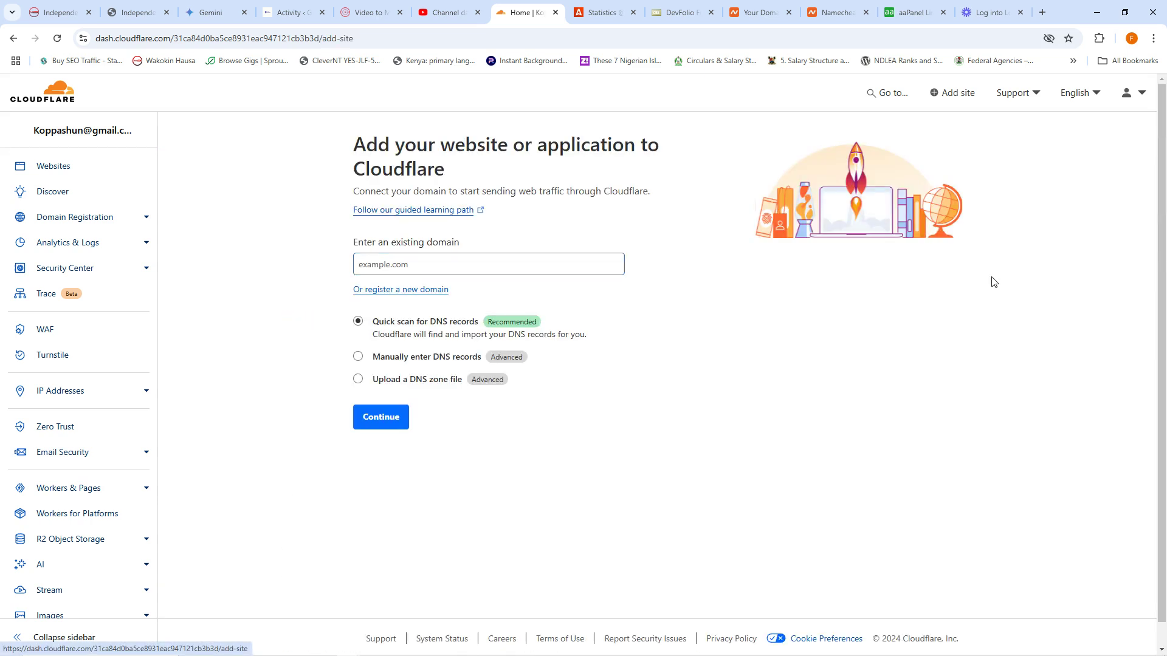
click(433, 268)
text(progobium.online)
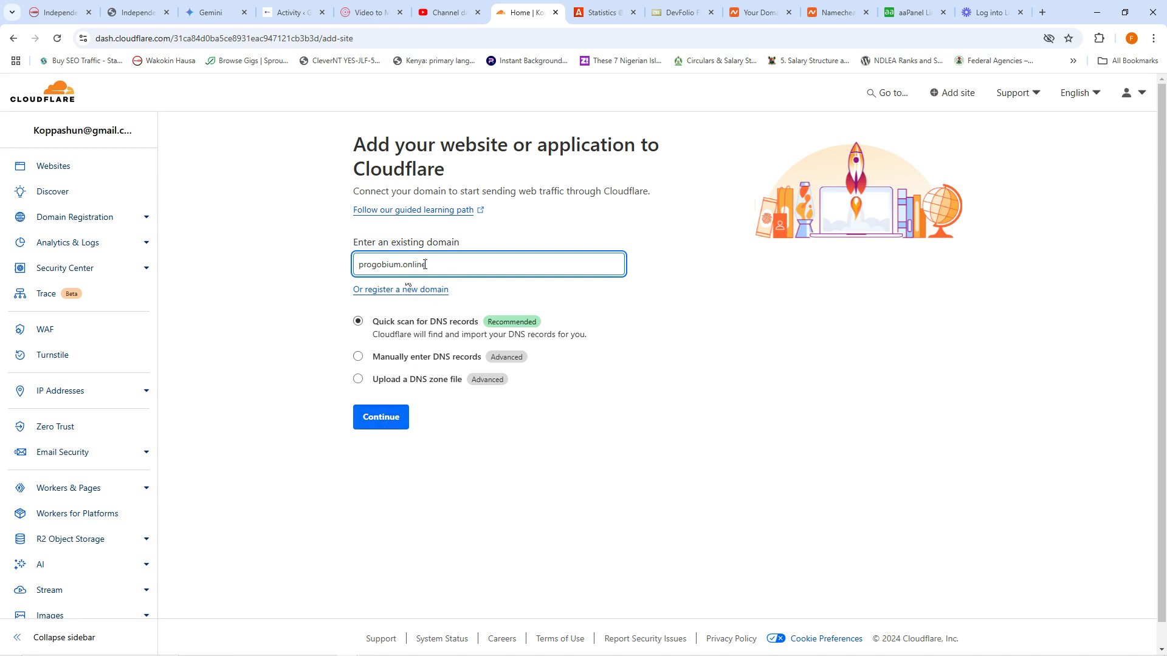
click(390, 420)
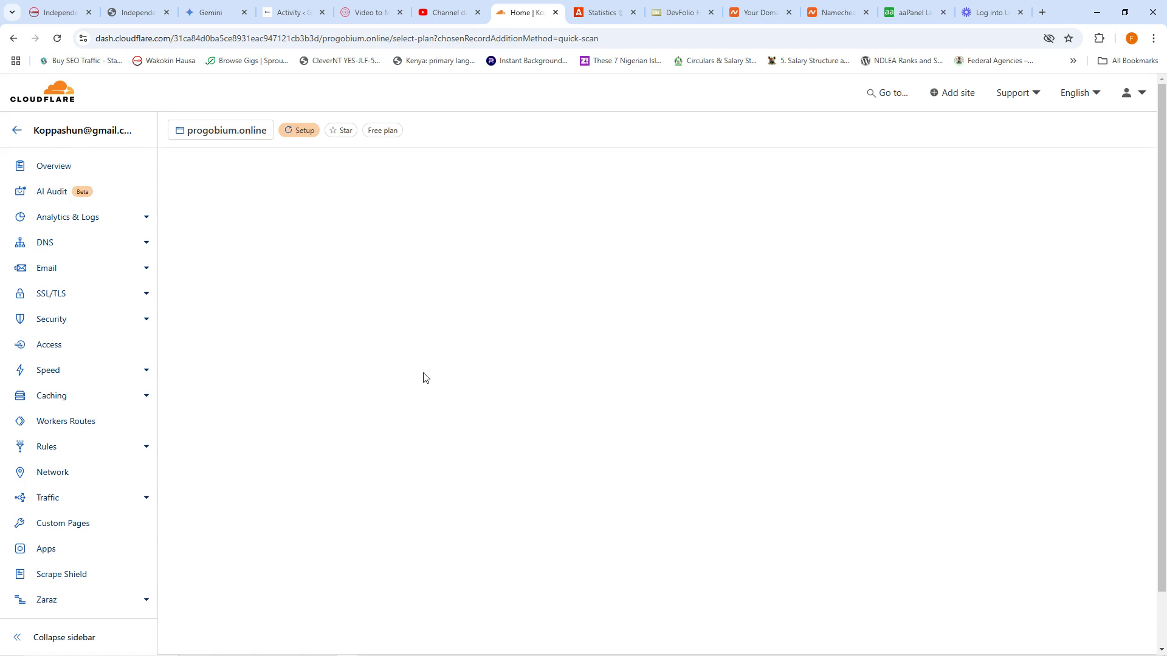
Step: Choose the Free plan for progobium.online and continue to the DNS record scan
scroll(547, 356, down, 4)
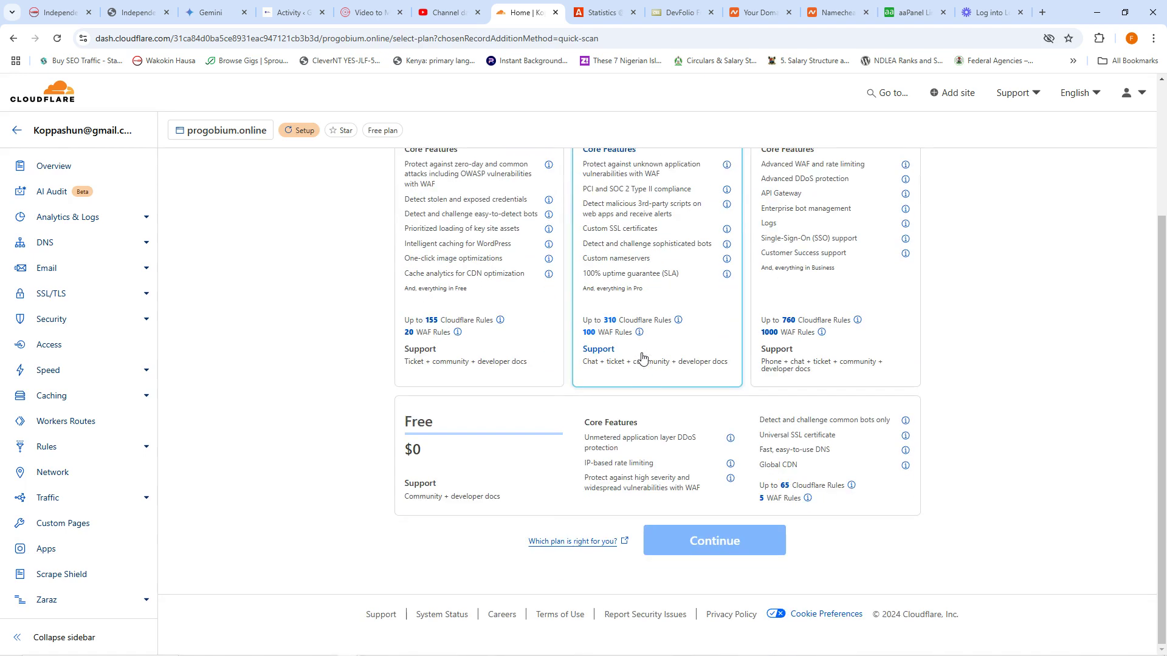
click(520, 444)
click(705, 541)
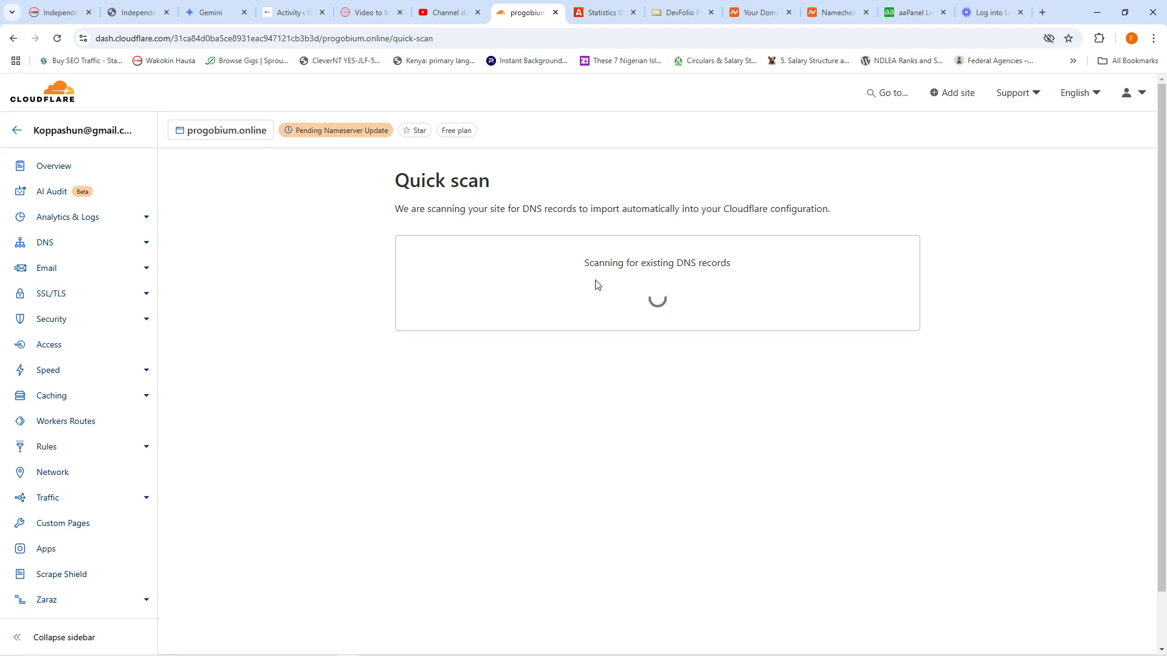
Step: Switch back to Namecheap and examine the two custom nameserver entries of amazingdentists.co.uk
click(1097, 10)
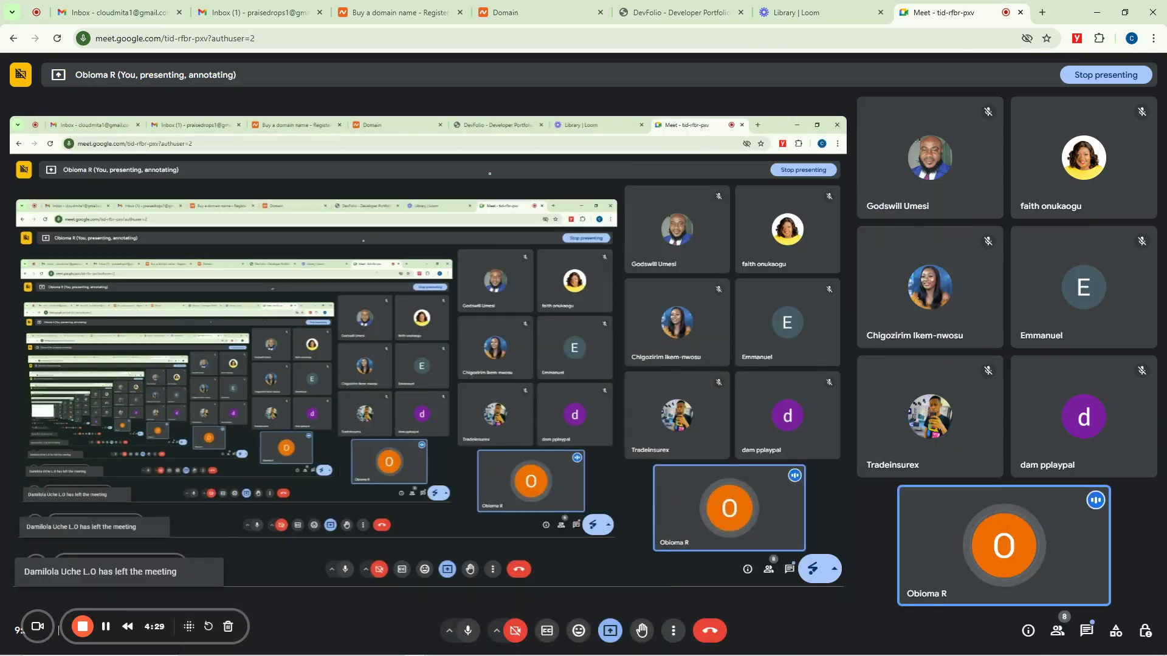
click(529, 12)
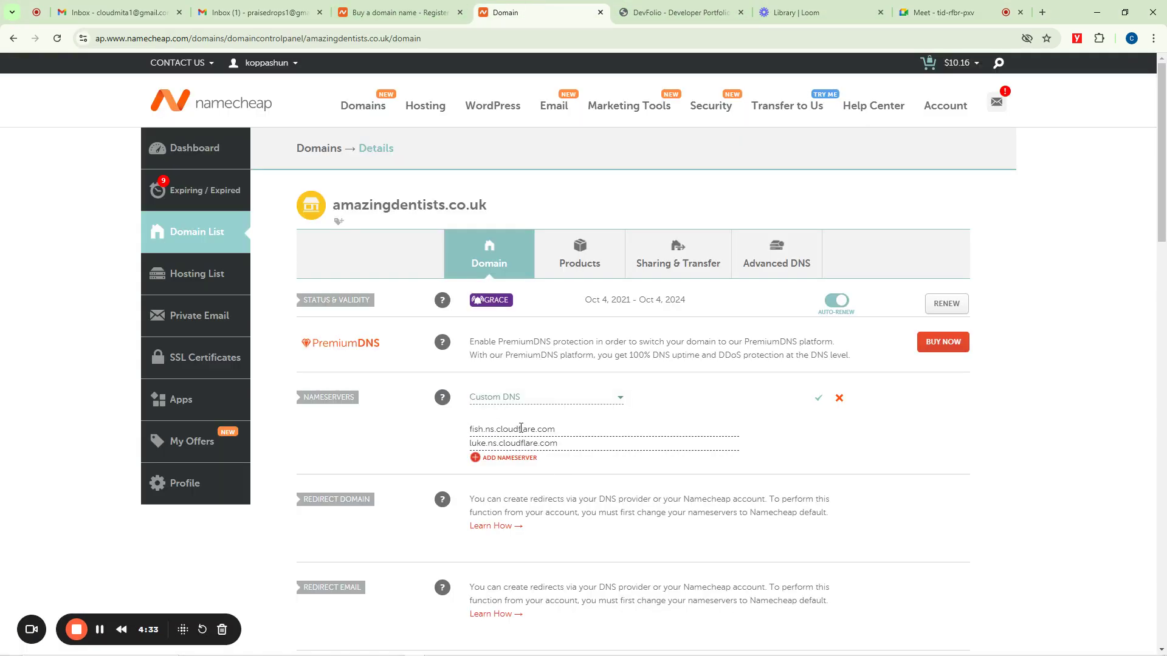
drag(566, 430, 467, 431)
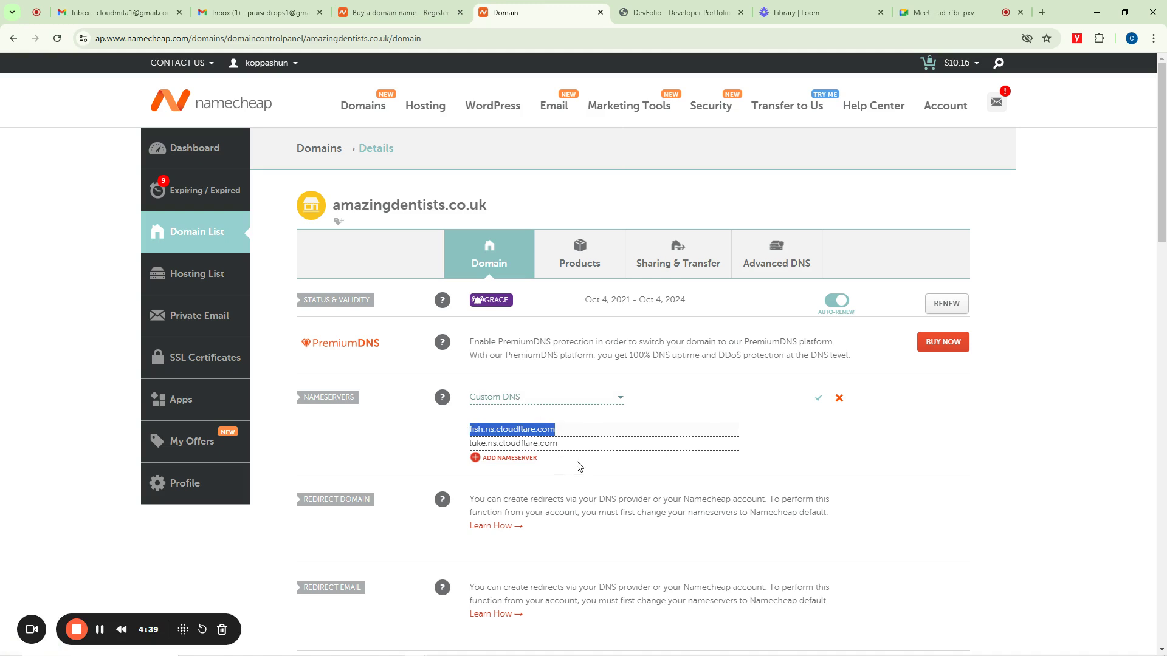
drag(562, 443, 467, 444)
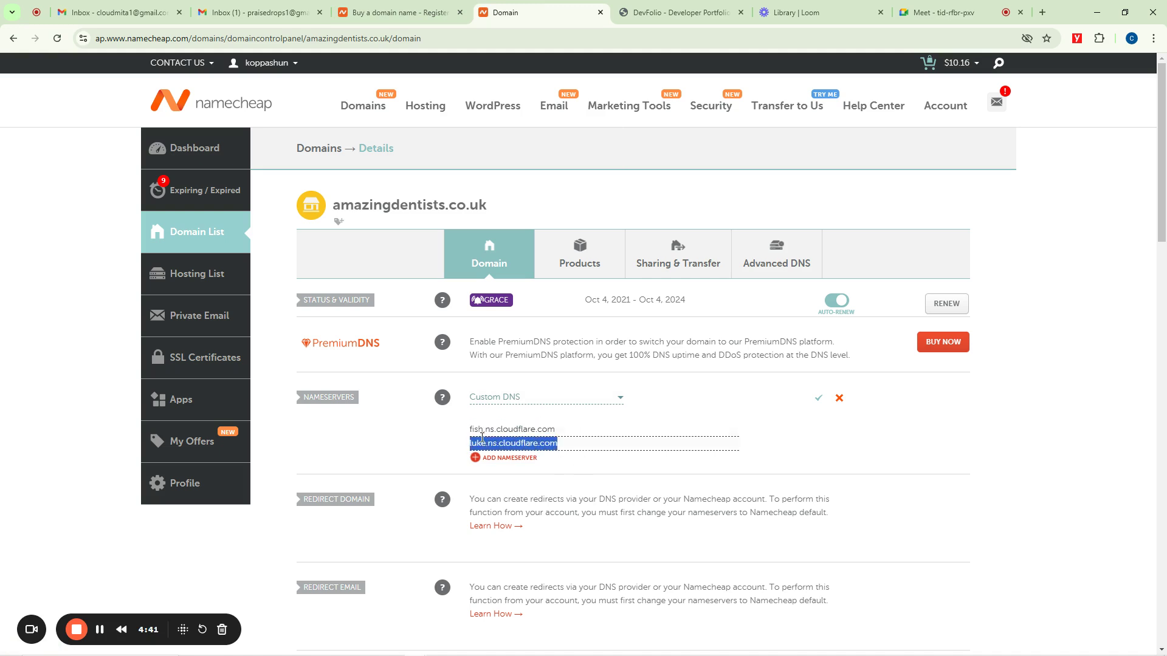
Step: Switch to the Cloudflare dashboard and examine the scanned DNS records of progobium.online, including the IP address in the A record
mouse_move(354, 651)
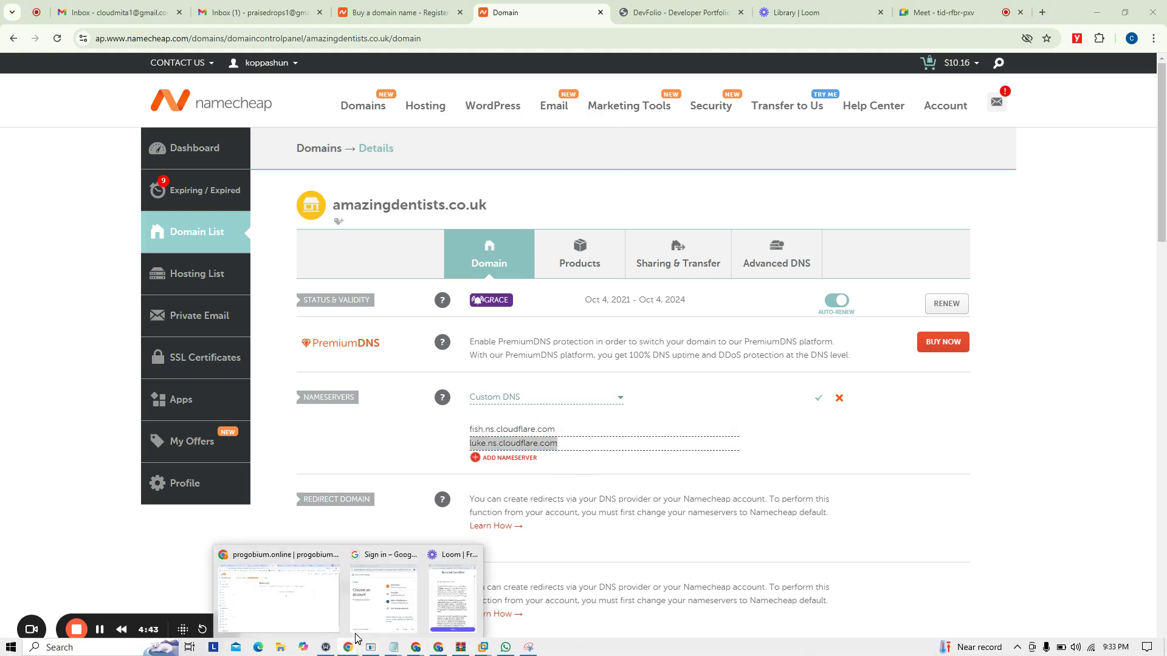
click(304, 593)
scroll(609, 376, down, 1)
scroll(608, 376, down, 5)
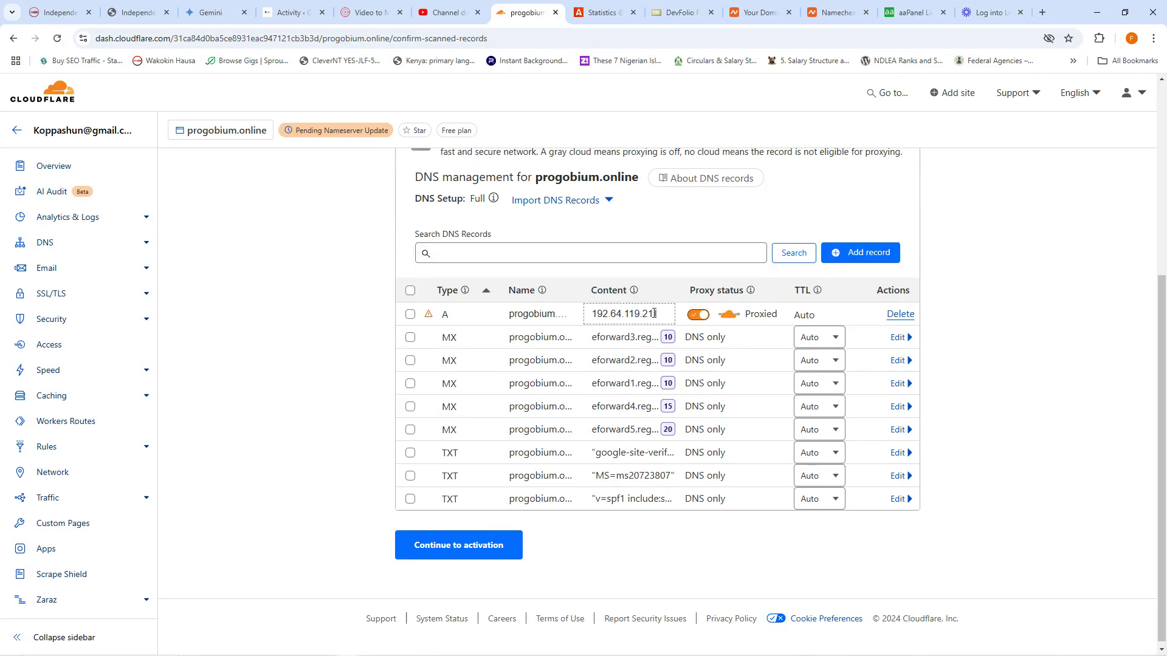
drag(661, 313, 591, 316)
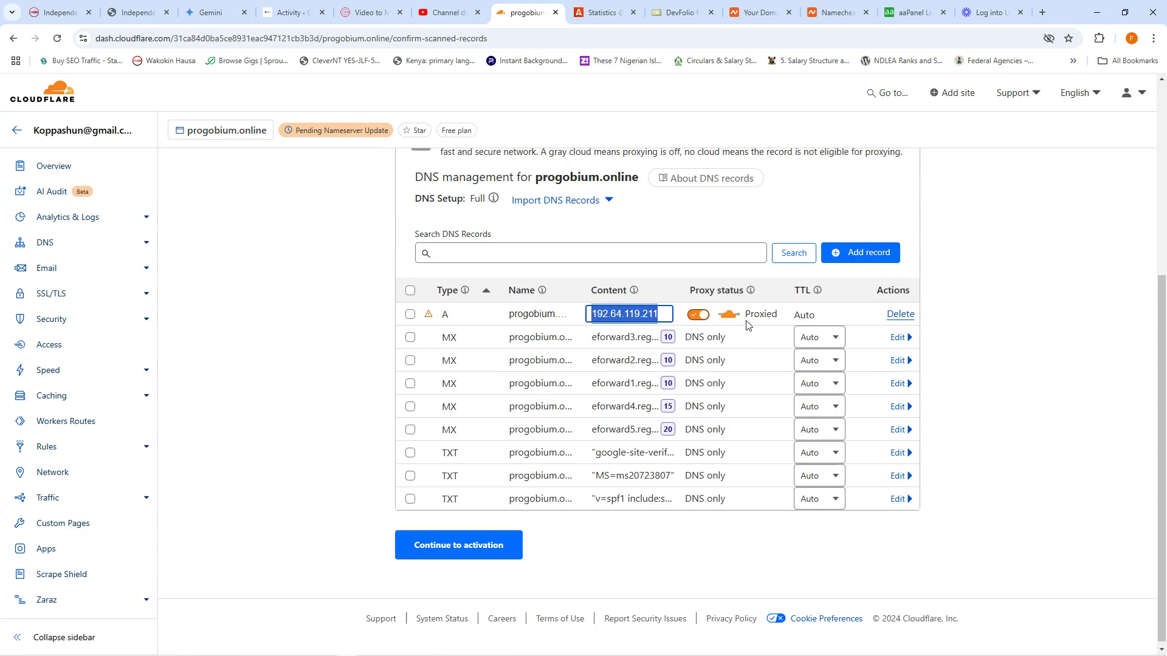
Step: Delete the A record and all five MX records of progobium.online, keeping the three TXT records, and confirm with DELETE
click(410, 291)
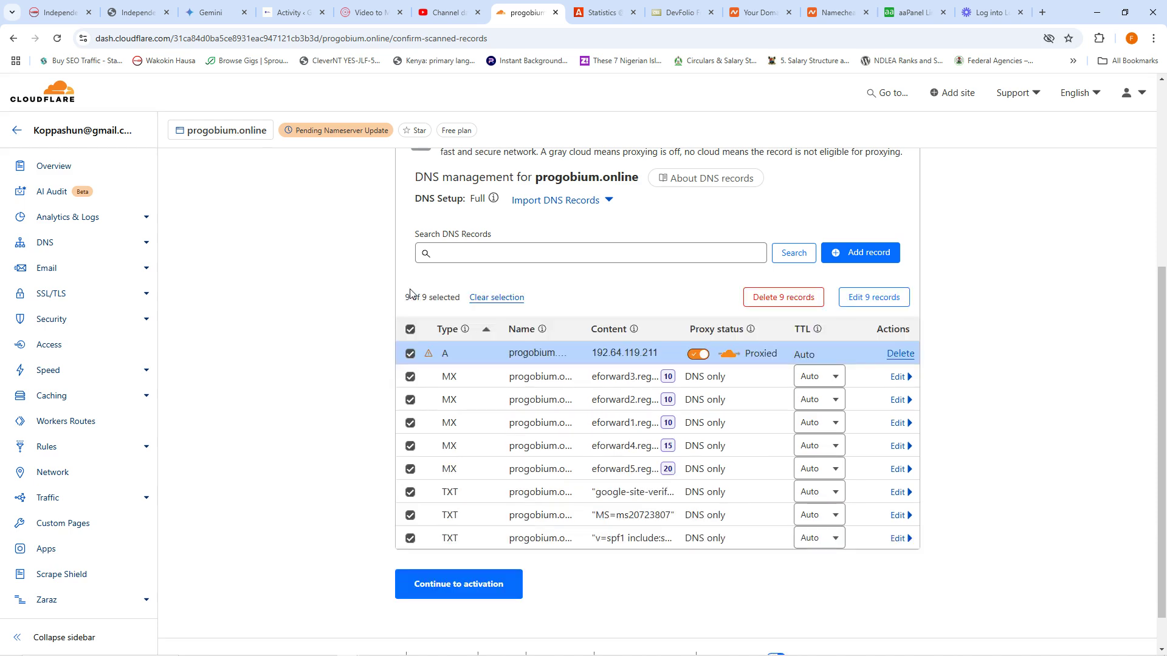
click(410, 329)
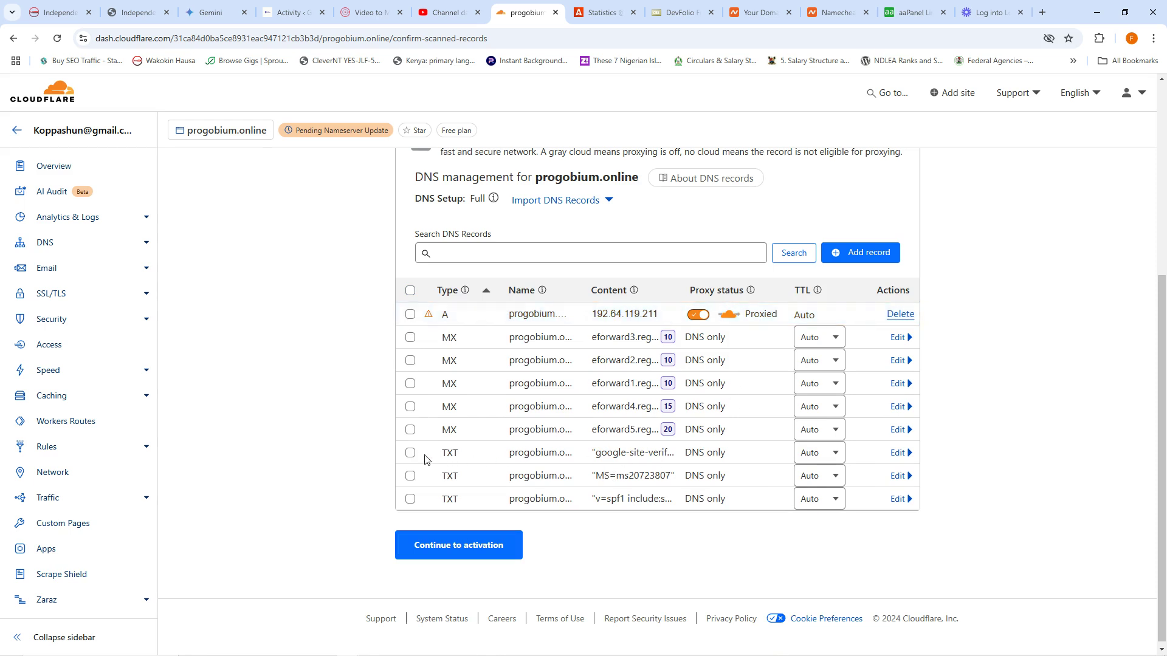
click(410, 291)
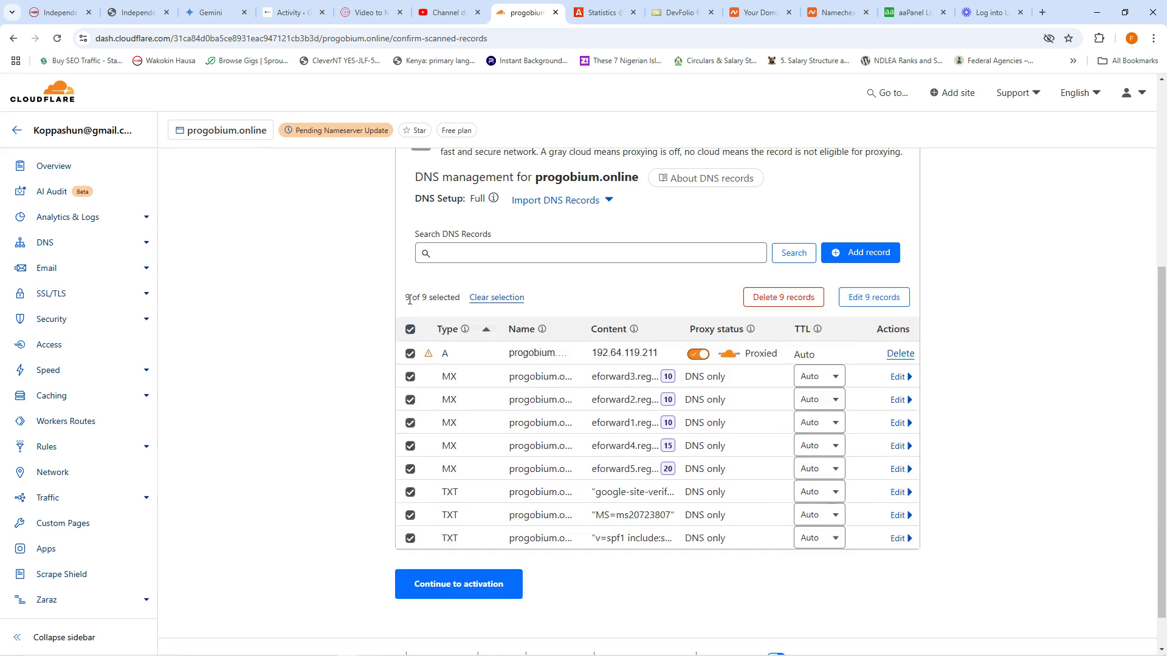
click(410, 491)
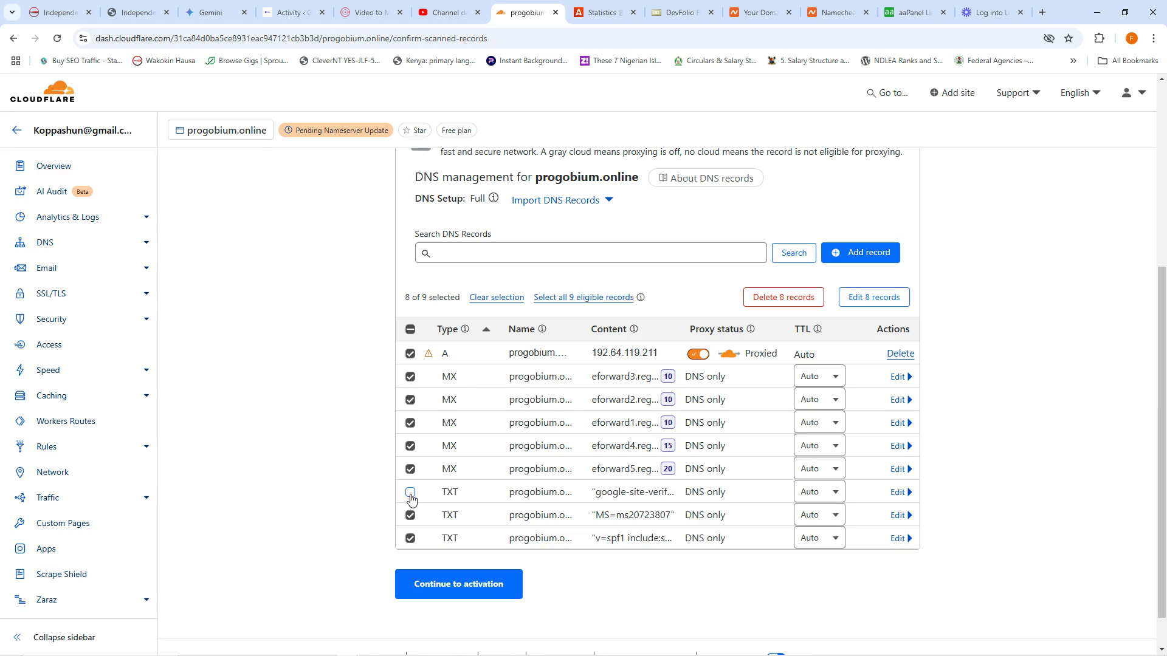
click(410, 515)
click(410, 537)
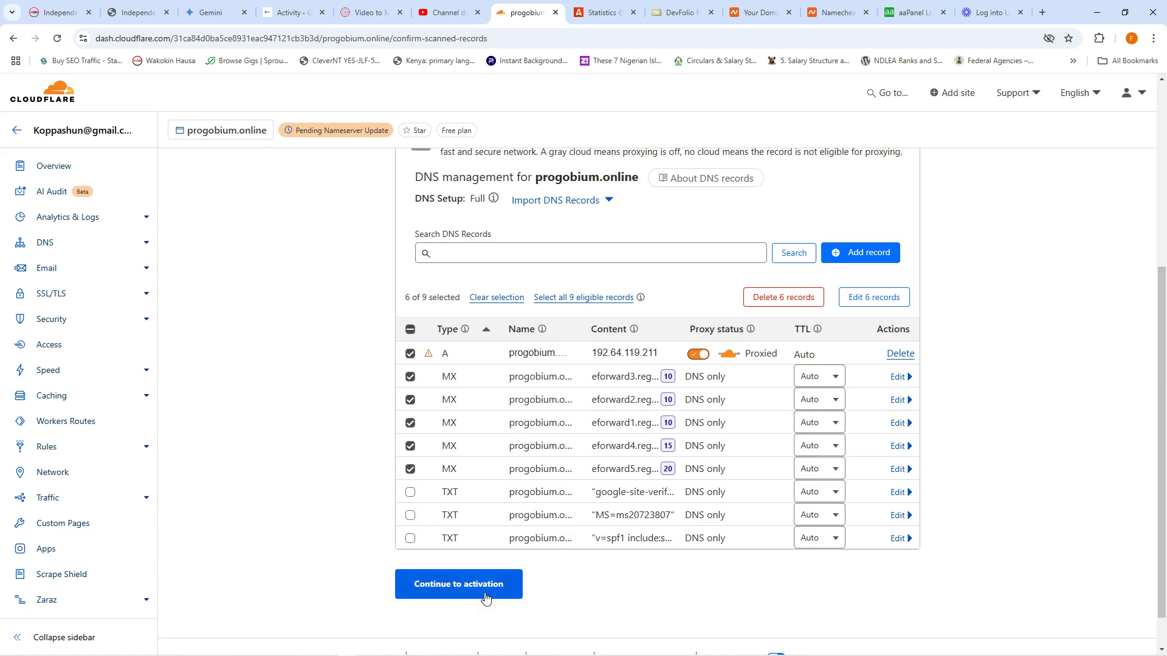
click(776, 299)
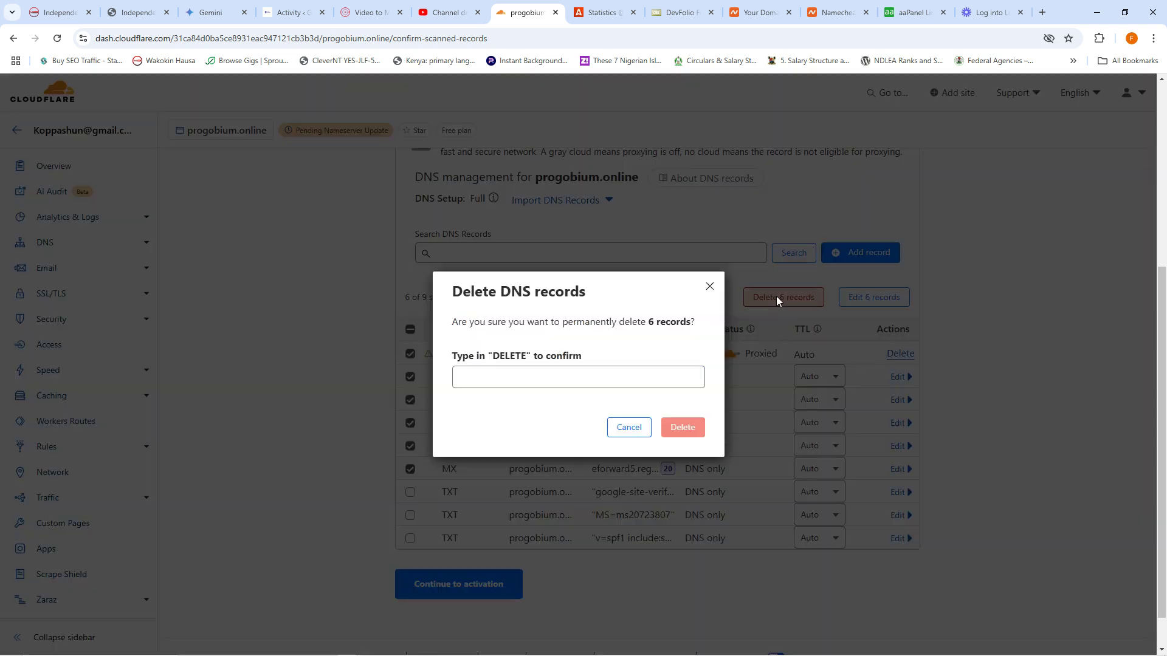
click(547, 387)
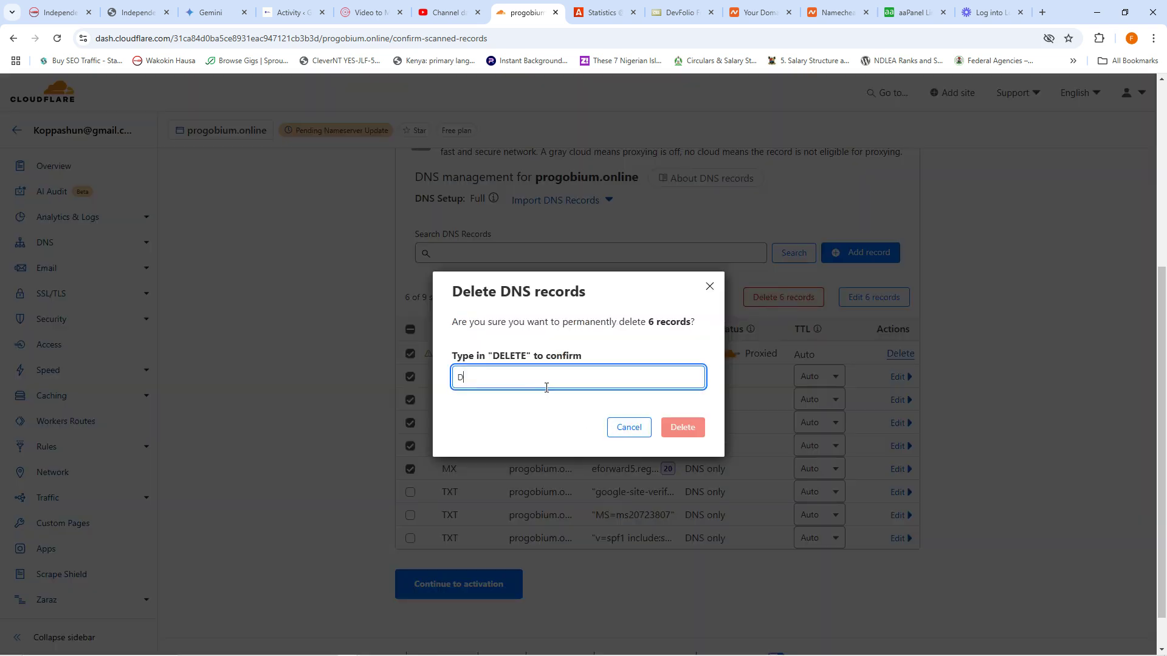
text(DELETE)
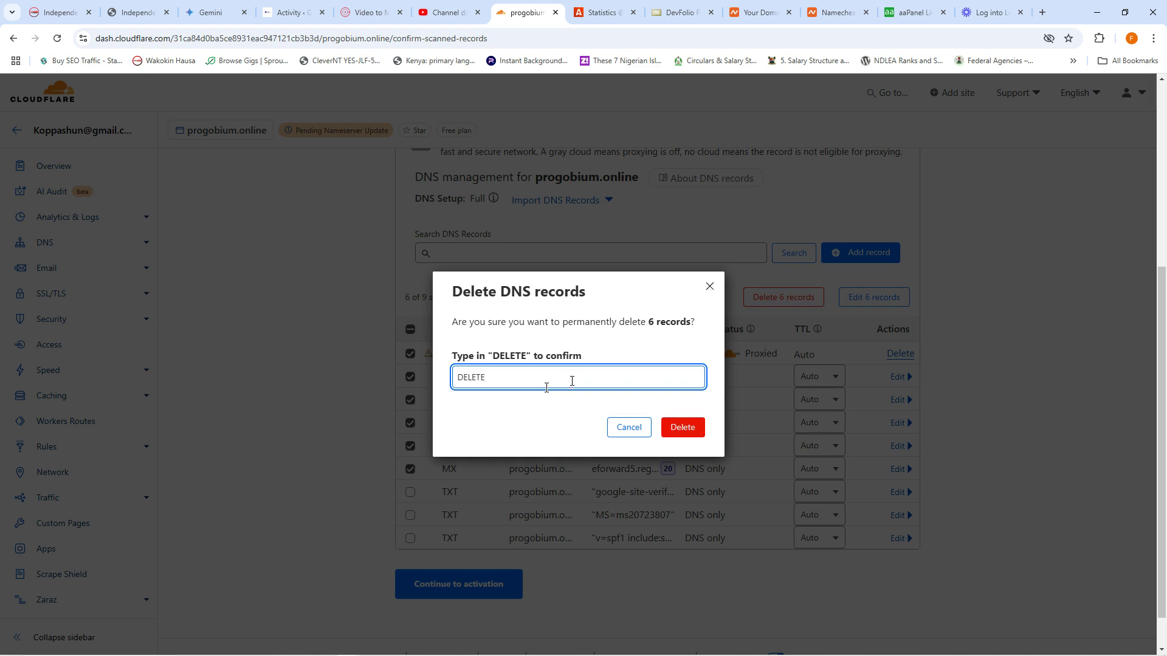
click(685, 432)
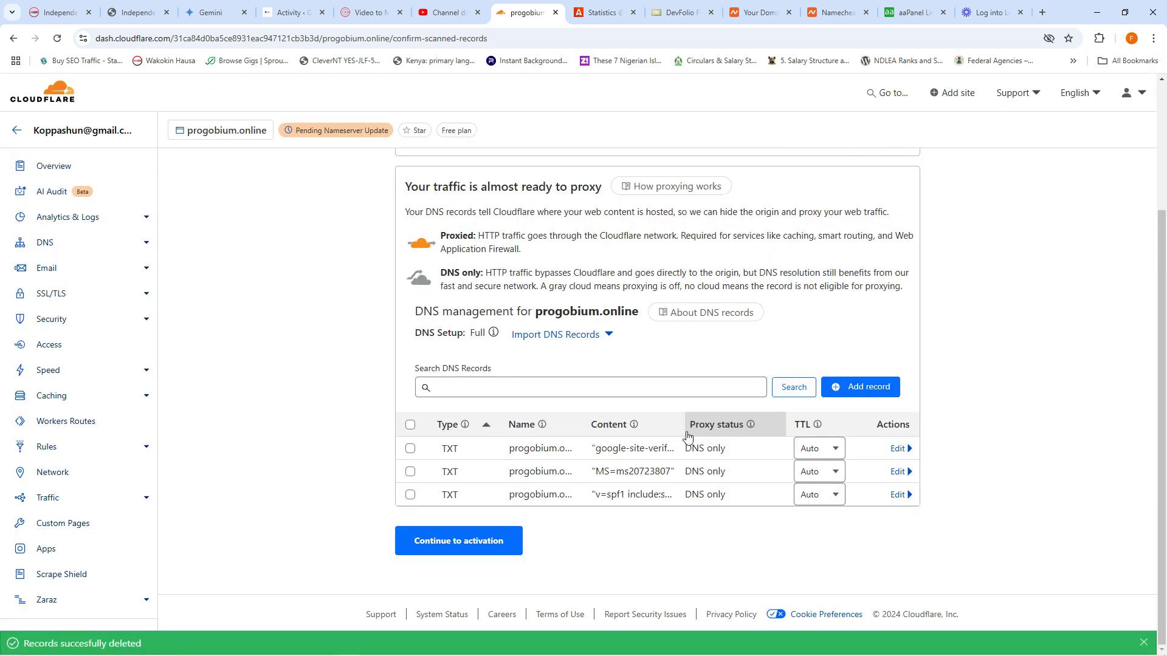
Step: Continue to activation and copy the first assigned Cloudflare nameserver, fish.ns.cloudflare.com
click(456, 546)
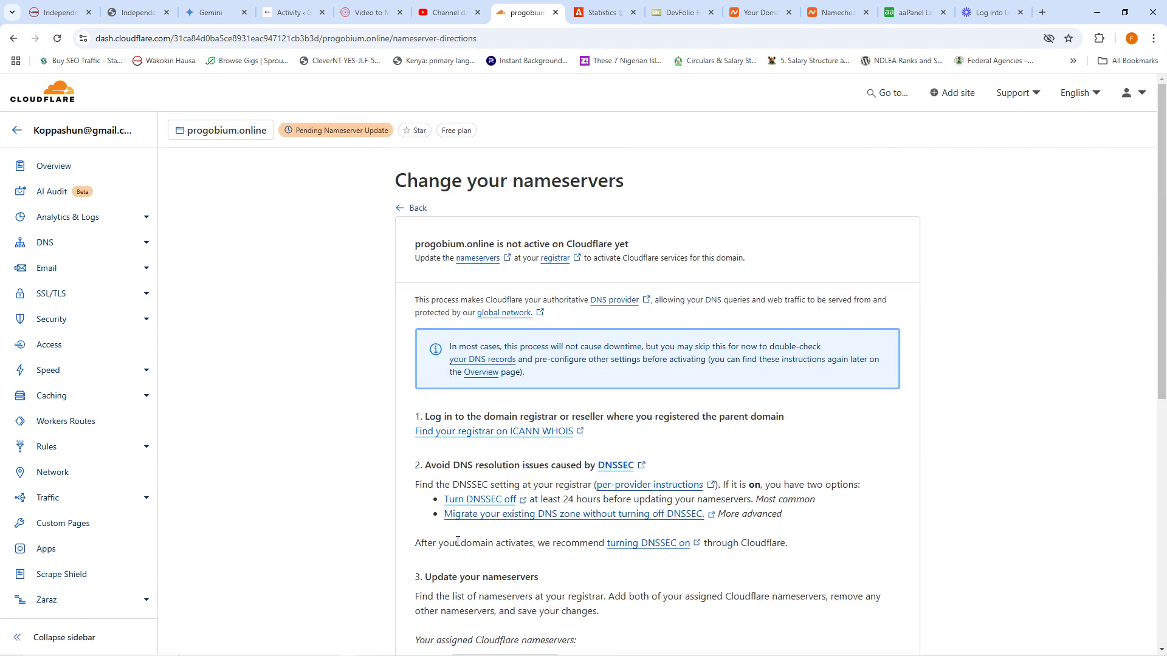
scroll(601, 489, down, 8)
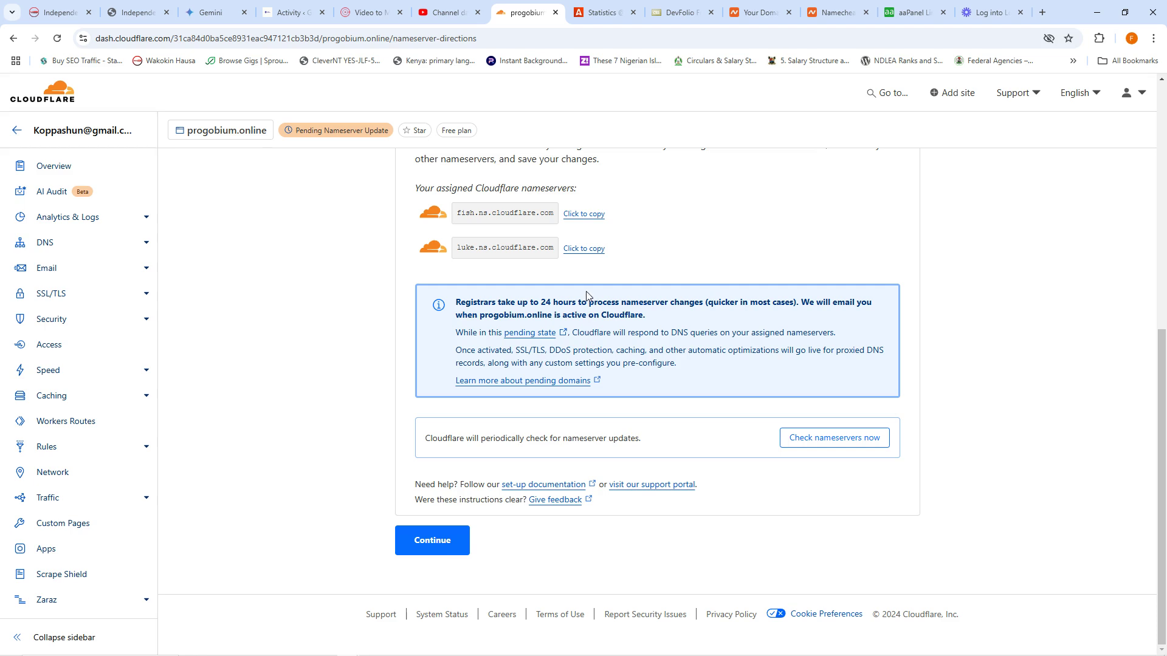
click(595, 218)
mouse_move(465, 653)
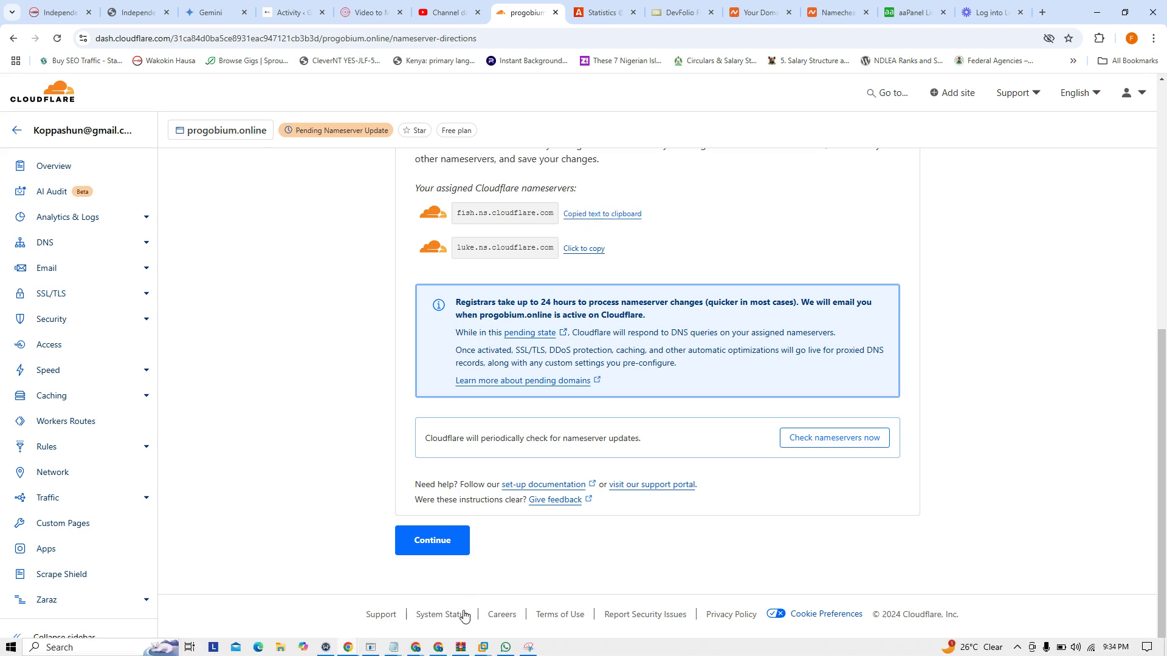
click(505, 649)
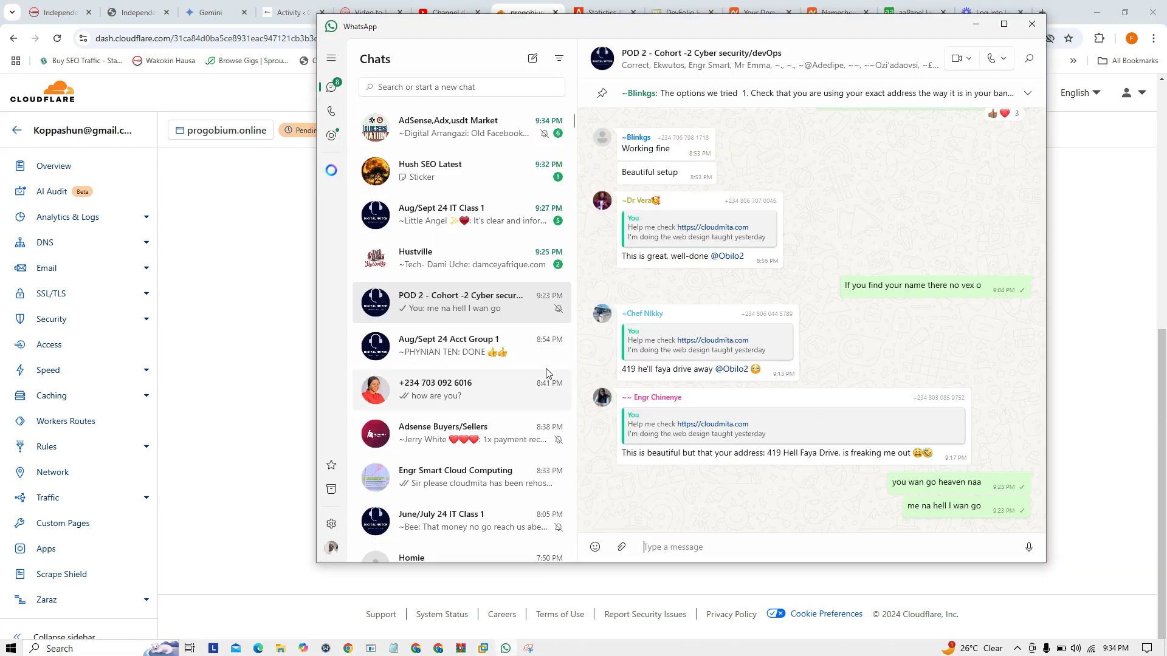
click(237, 513)
mouse_move(412, 653)
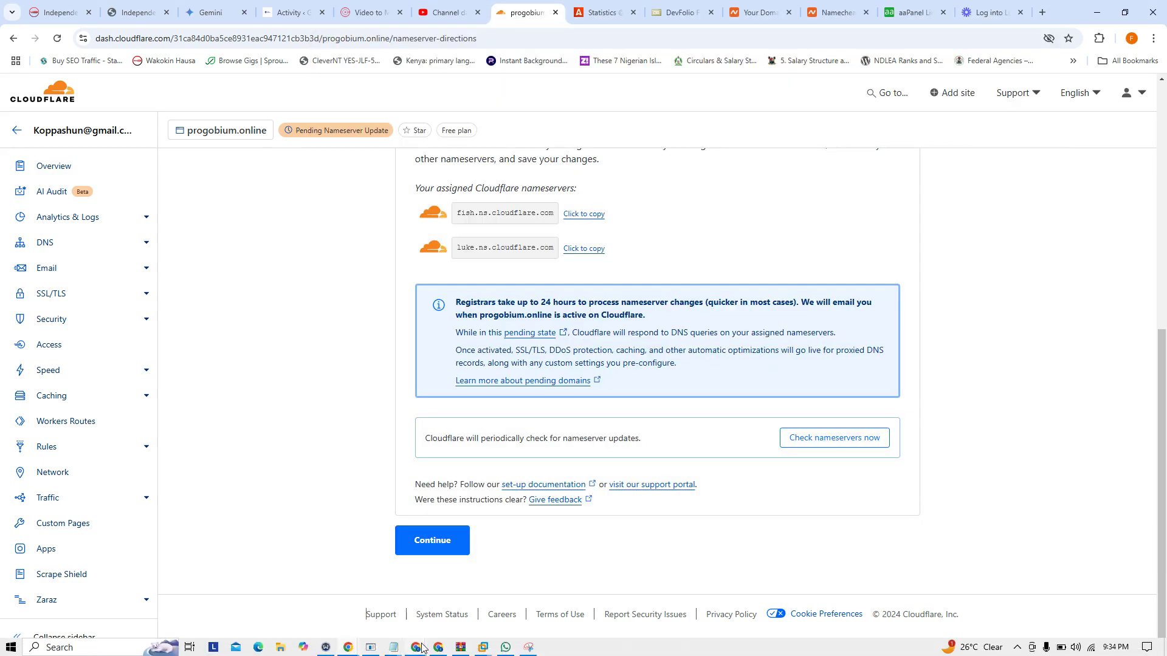
click(346, 646)
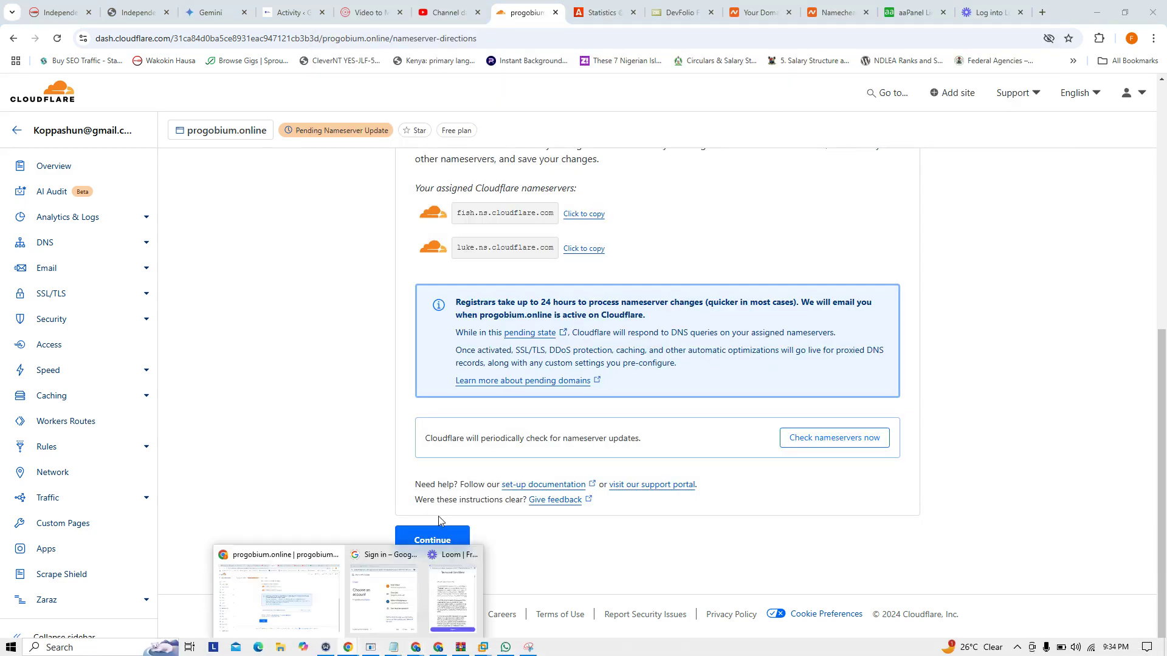
click(433, 648)
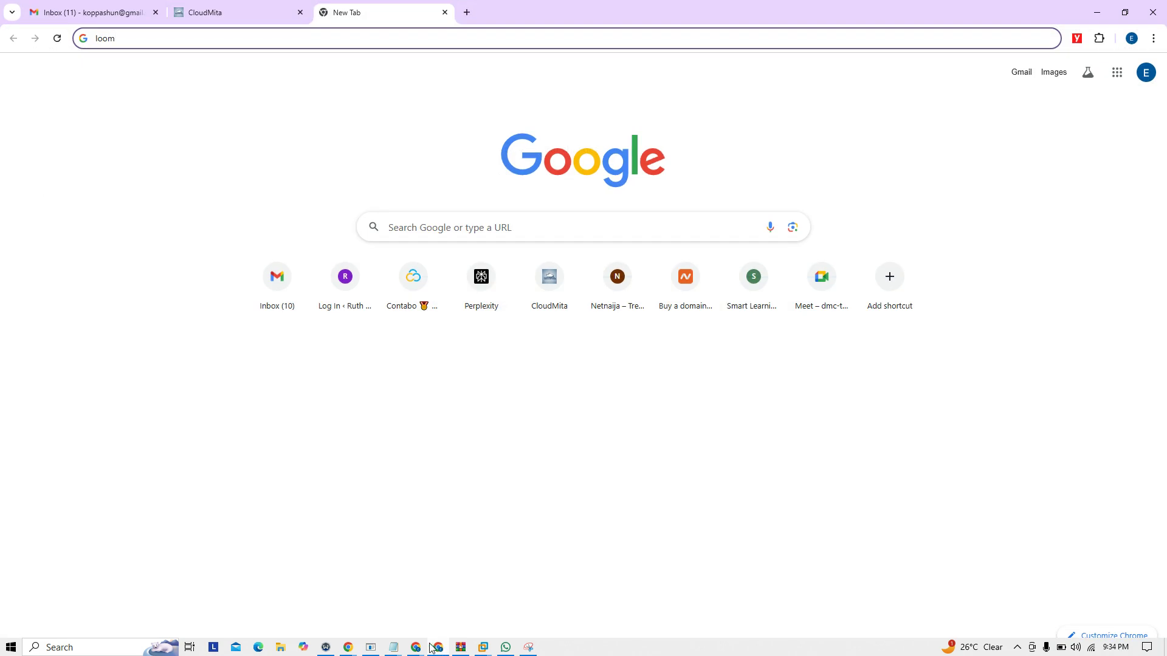
Step: Switch to the Google Meet call, open the in-call messages and paste fish.ns.cloudflare.com into a new message without sending it
mouse_move(418, 649)
click(423, 607)
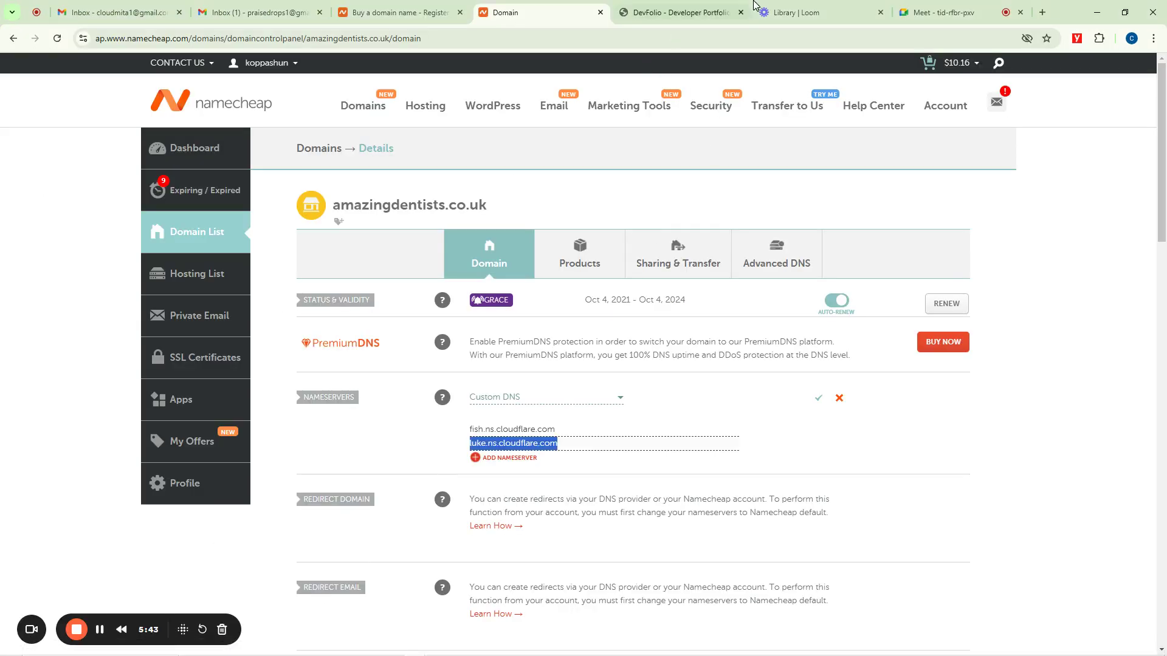
click(919, 6)
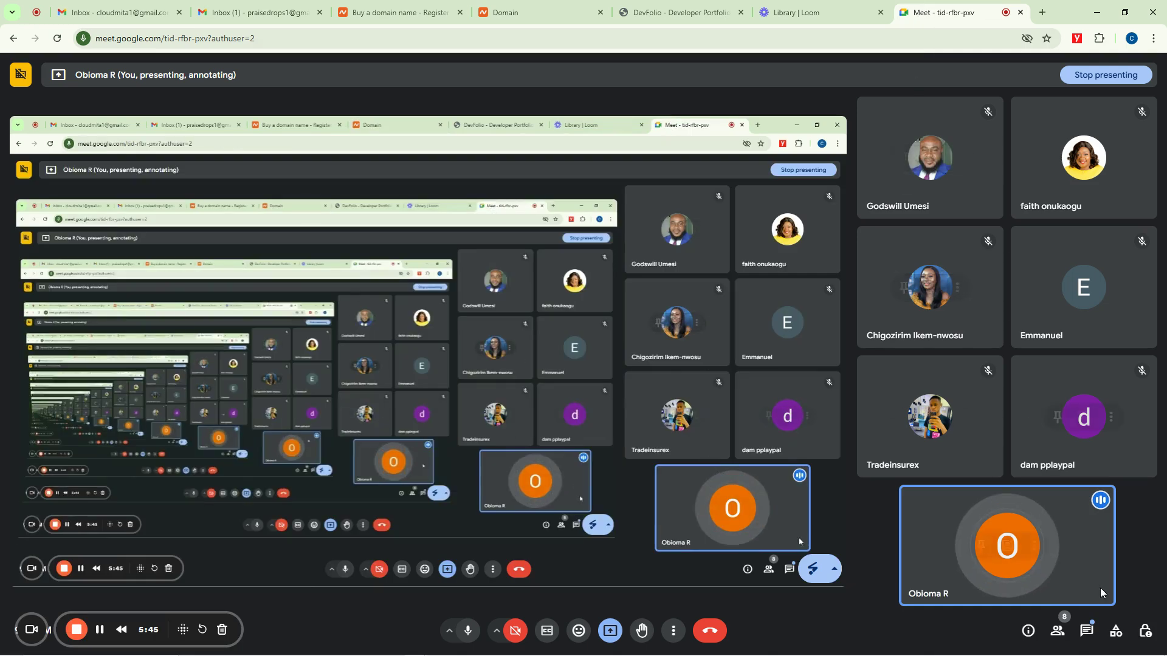
click(1086, 633)
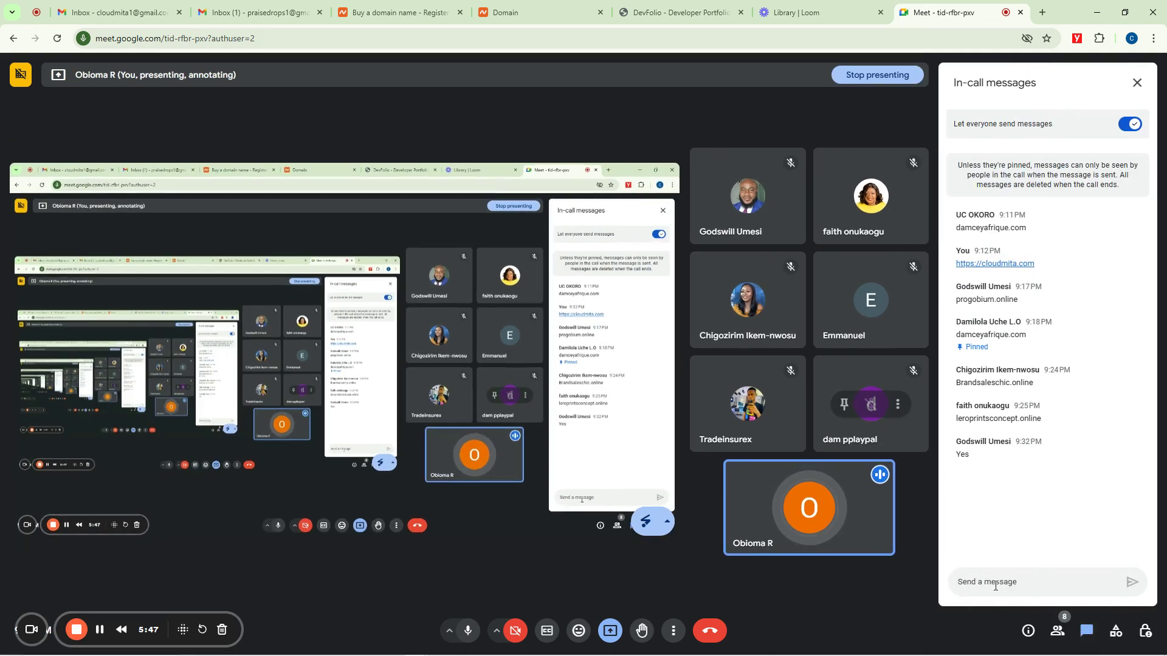
key(ctrl+v)
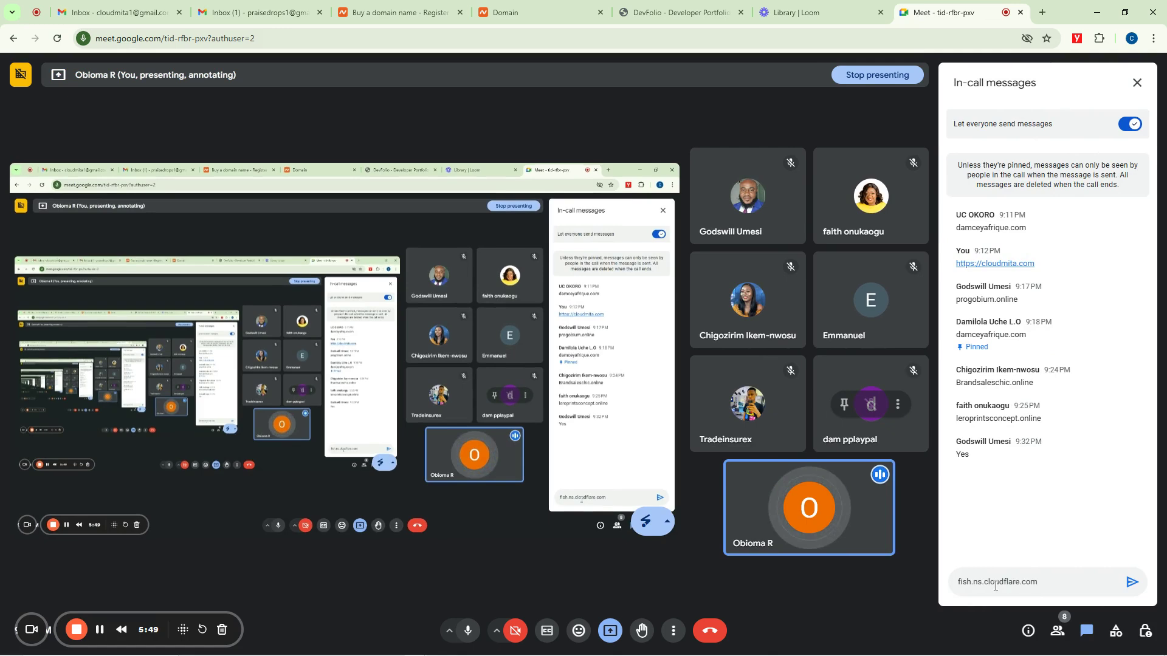
Step: Switch to the Namecheap page of amazingdentists.co.uk and examine where the first custom nameserver is entered
click(398, 13)
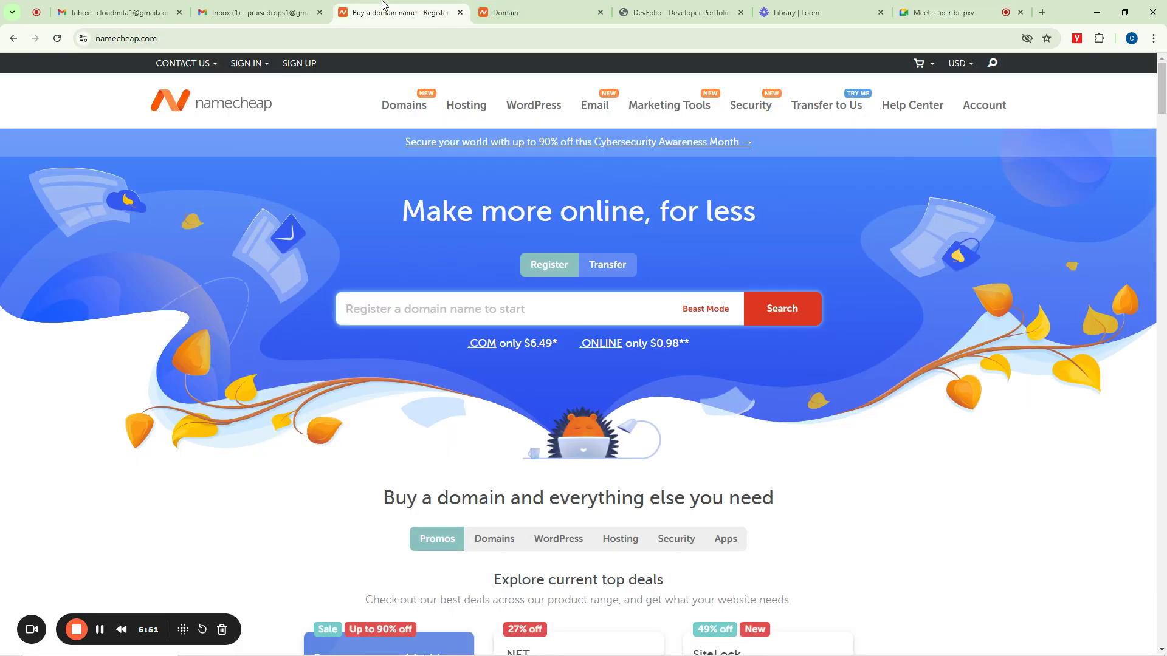
click(543, 7)
click(518, 428)
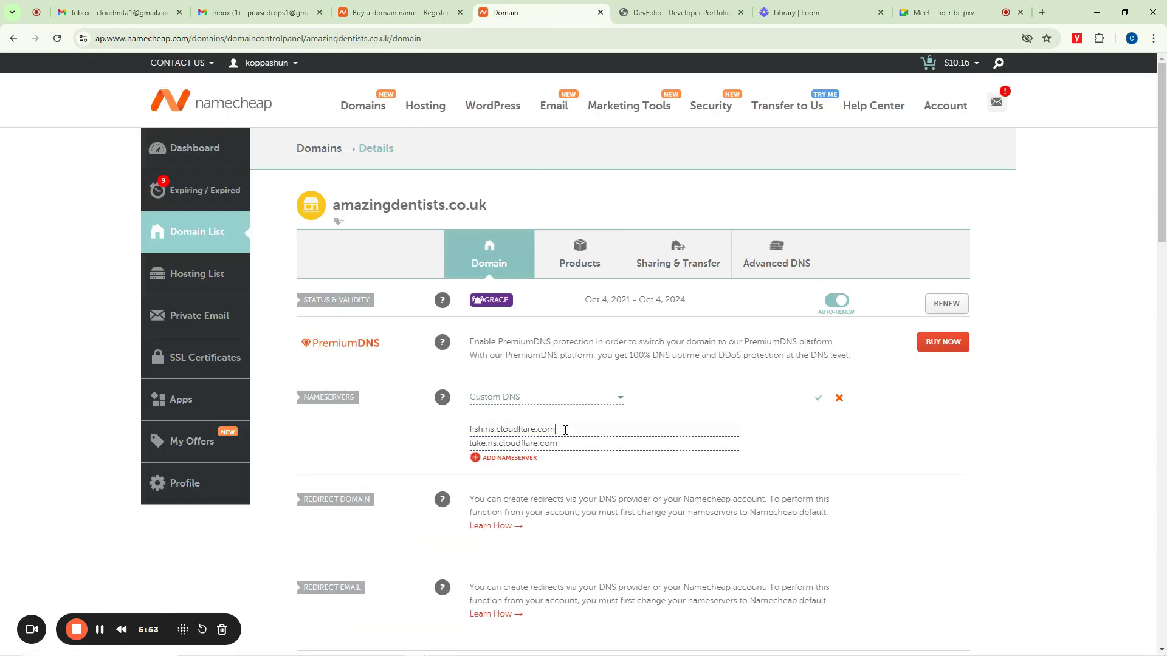
key(ctrl+a)
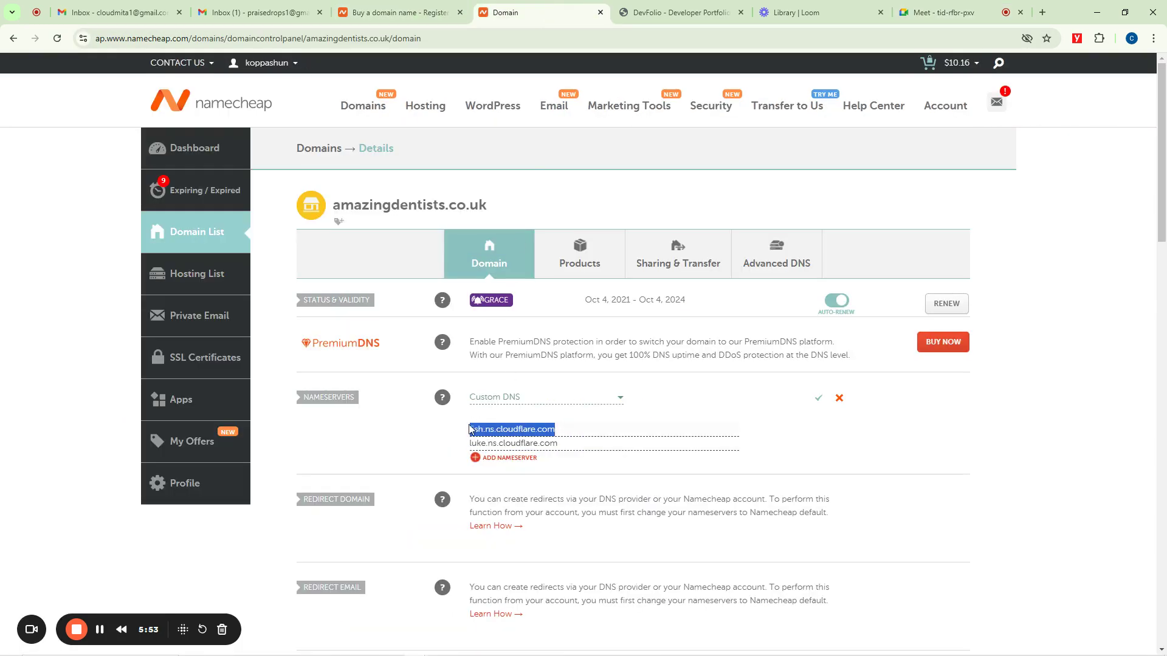
click(559, 428)
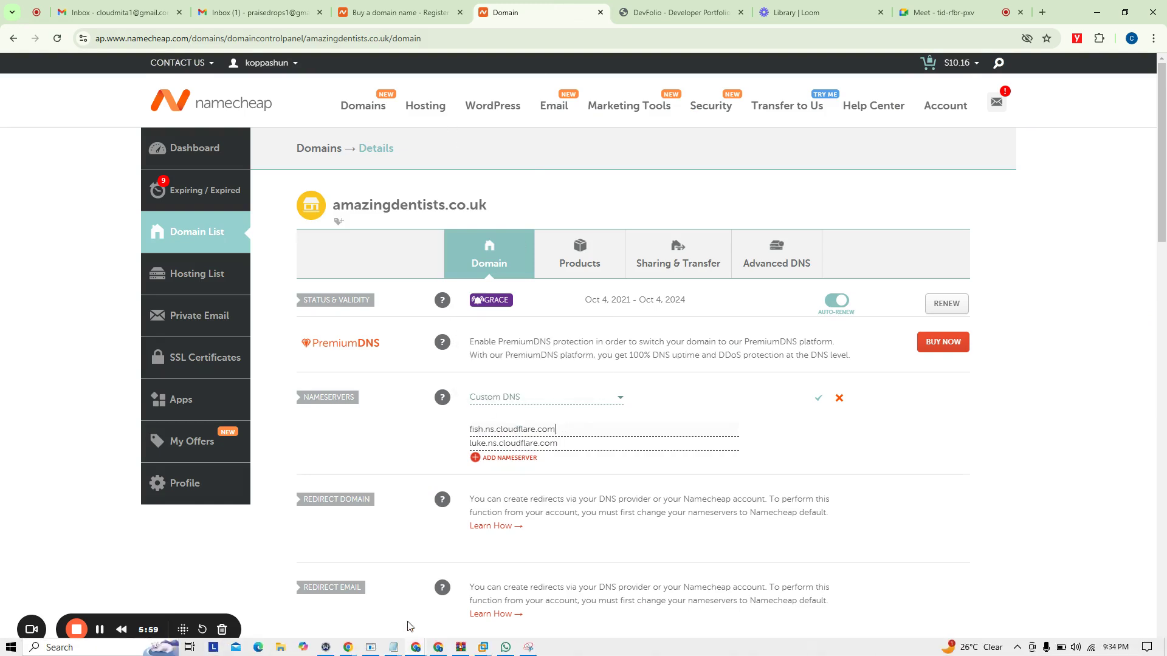
Step: Copy luke.ns.cloudflare.com from Cloudflare, add it on a new line below fish.ns.cloudflare.com in the Google Meet message, and send the message
click(286, 595)
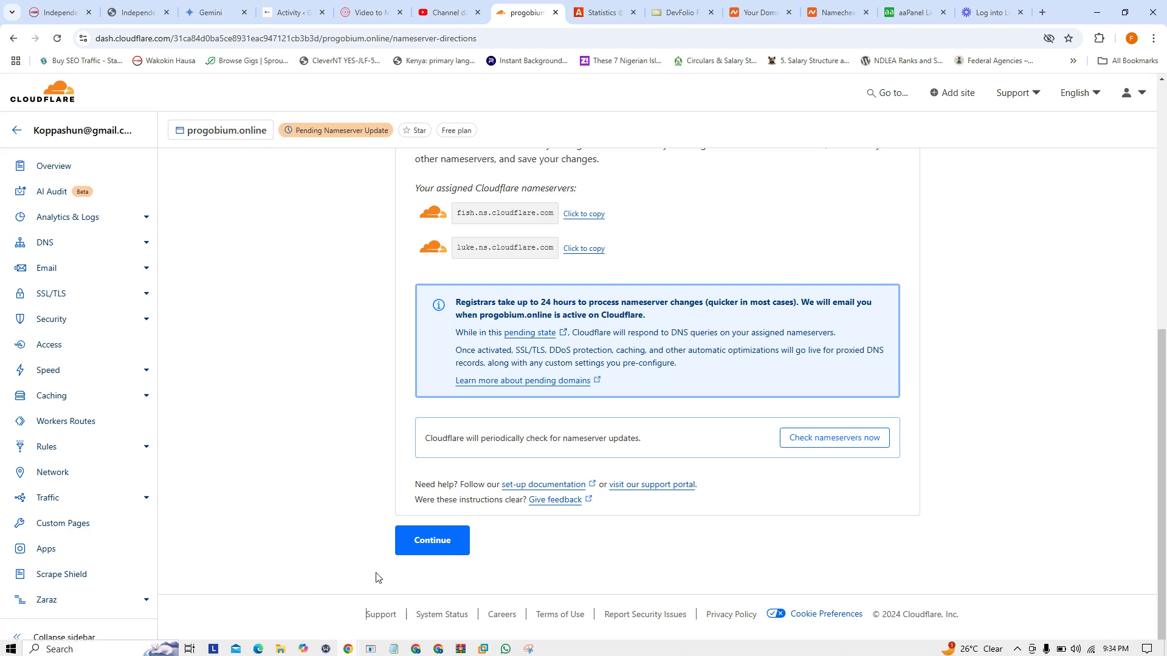
click(582, 249)
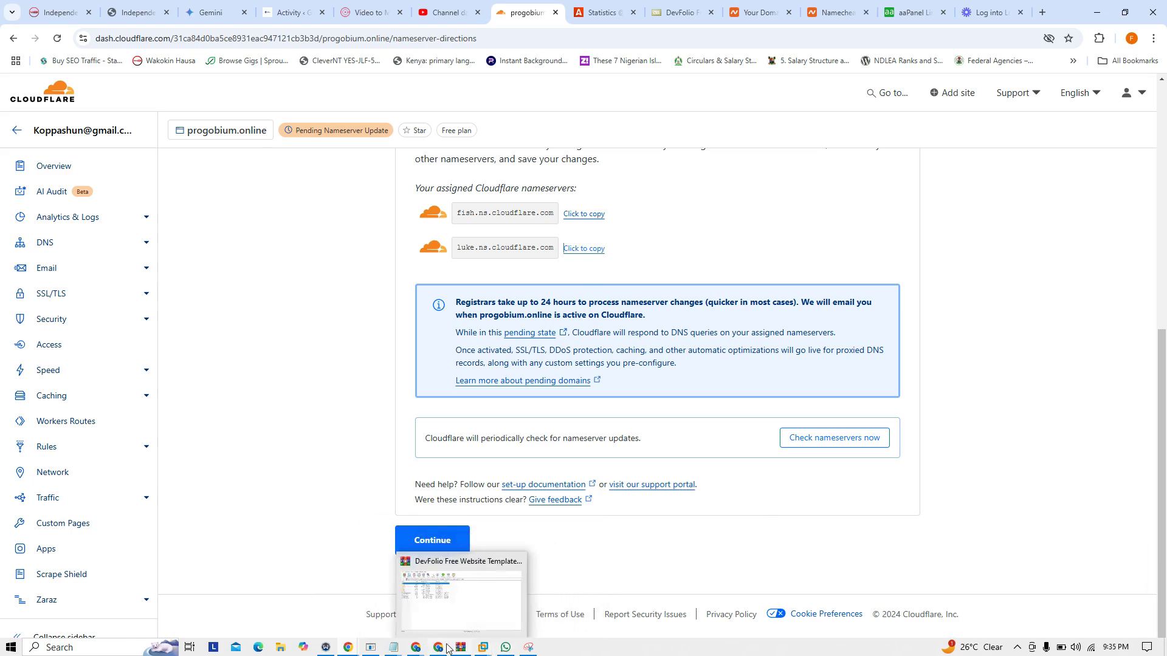
mouse_move(416, 648)
click(392, 578)
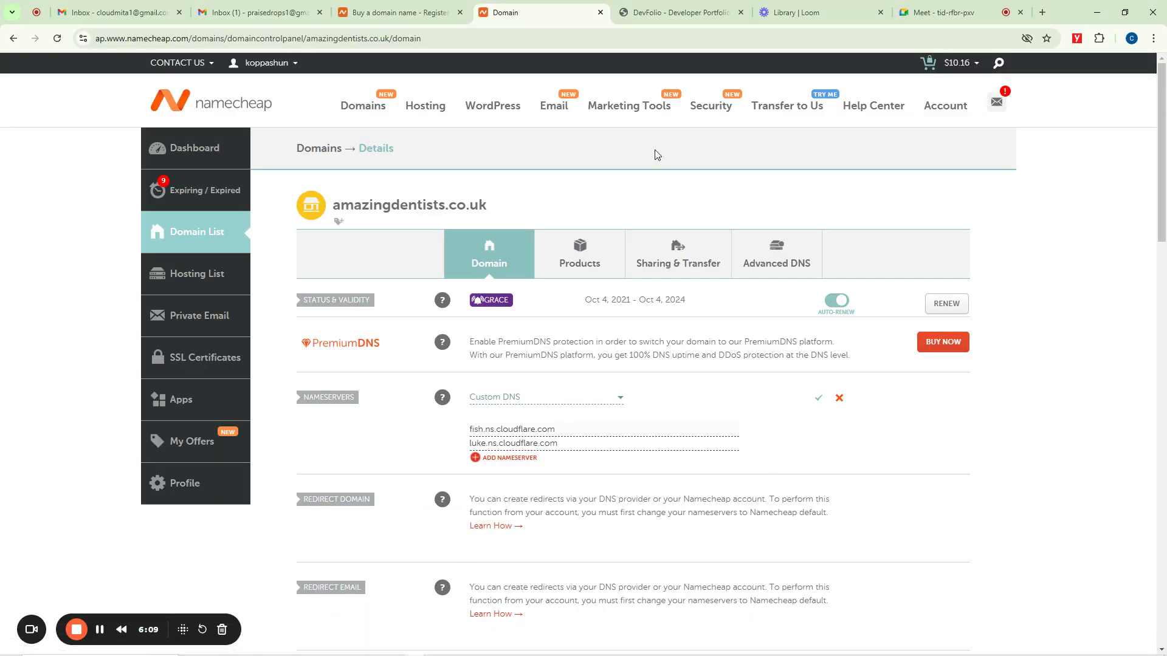
click(942, 12)
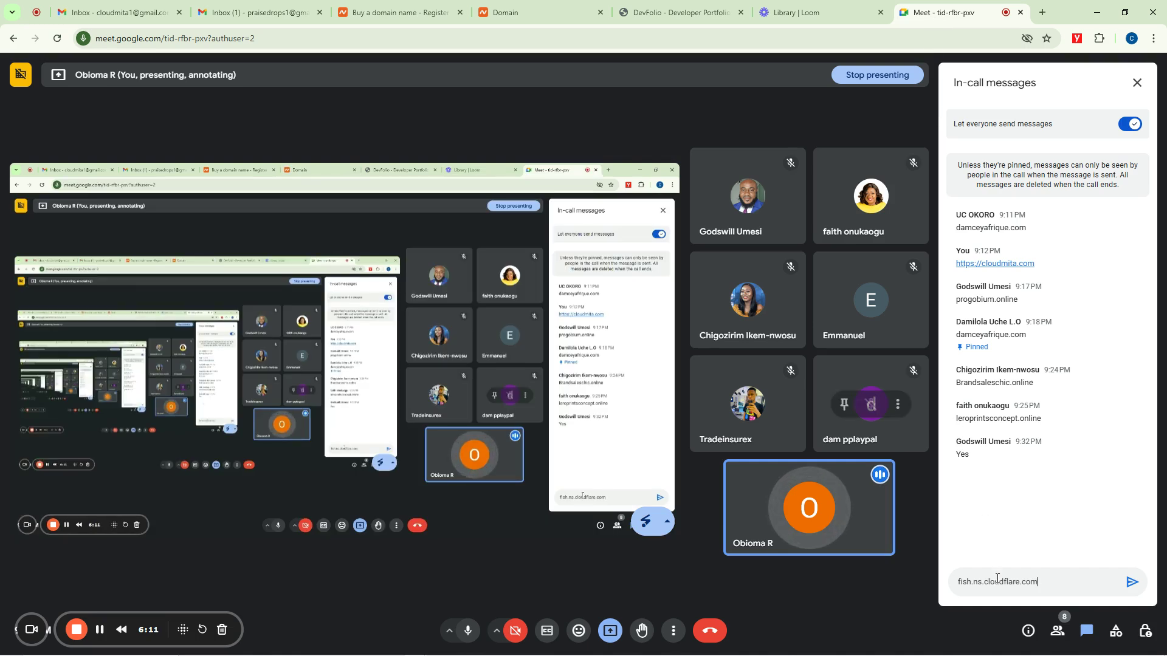
click(1054, 581)
key(ctrl+a)
key(BackSpace)
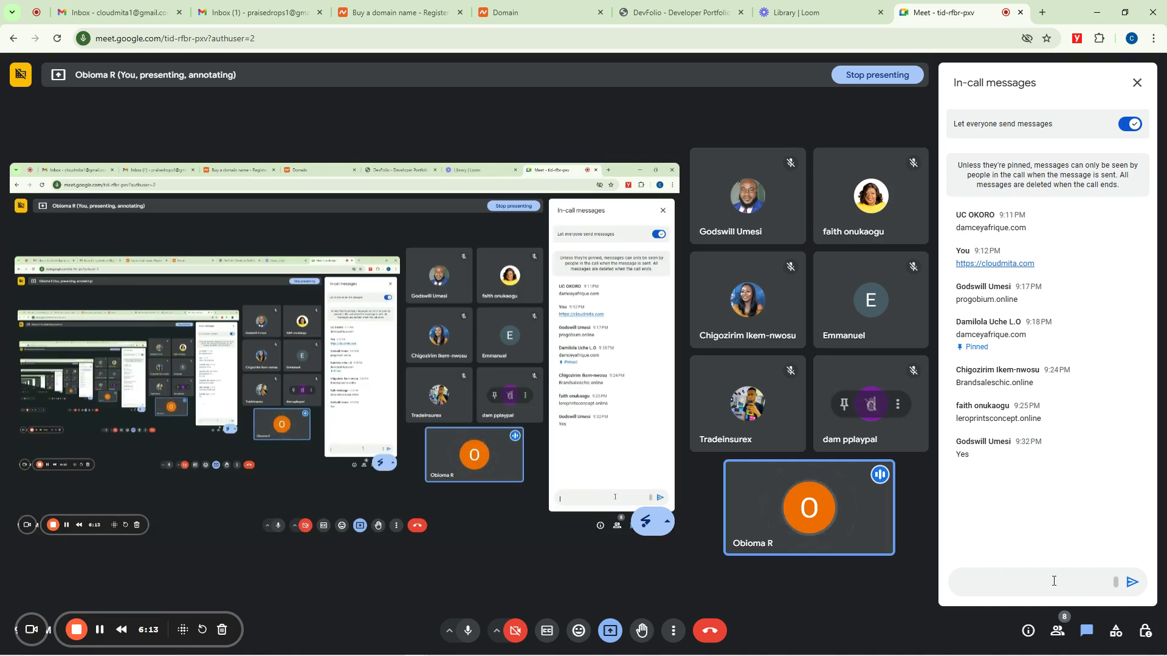
key(ctrl+v)
key(Return)
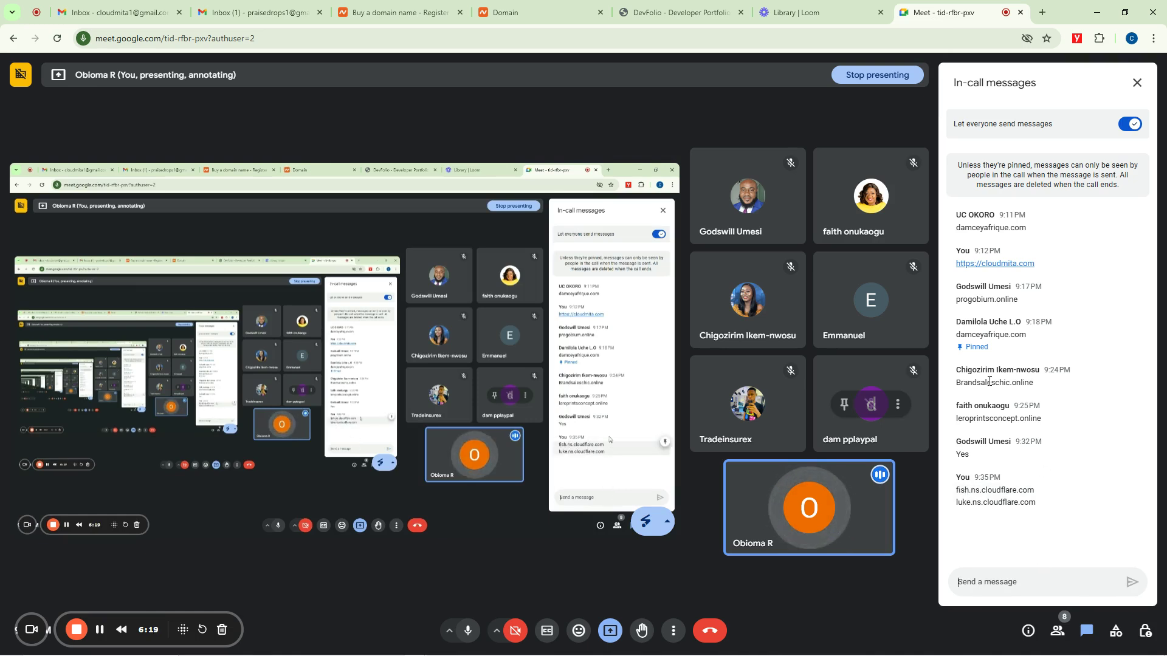
Step: Switch to the Namecheap page of amazingdentists.co.uk, examine its two custom nameserver entries, and return to the Google Meet in-call messages
click(544, 10)
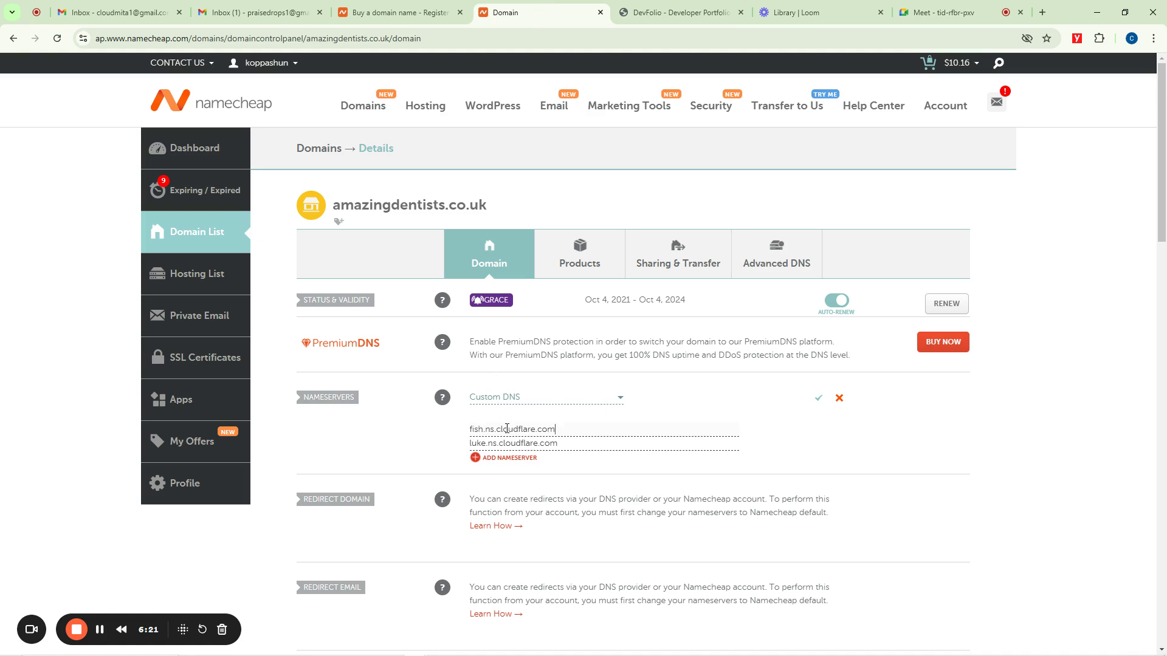
drag(563, 430, 464, 434)
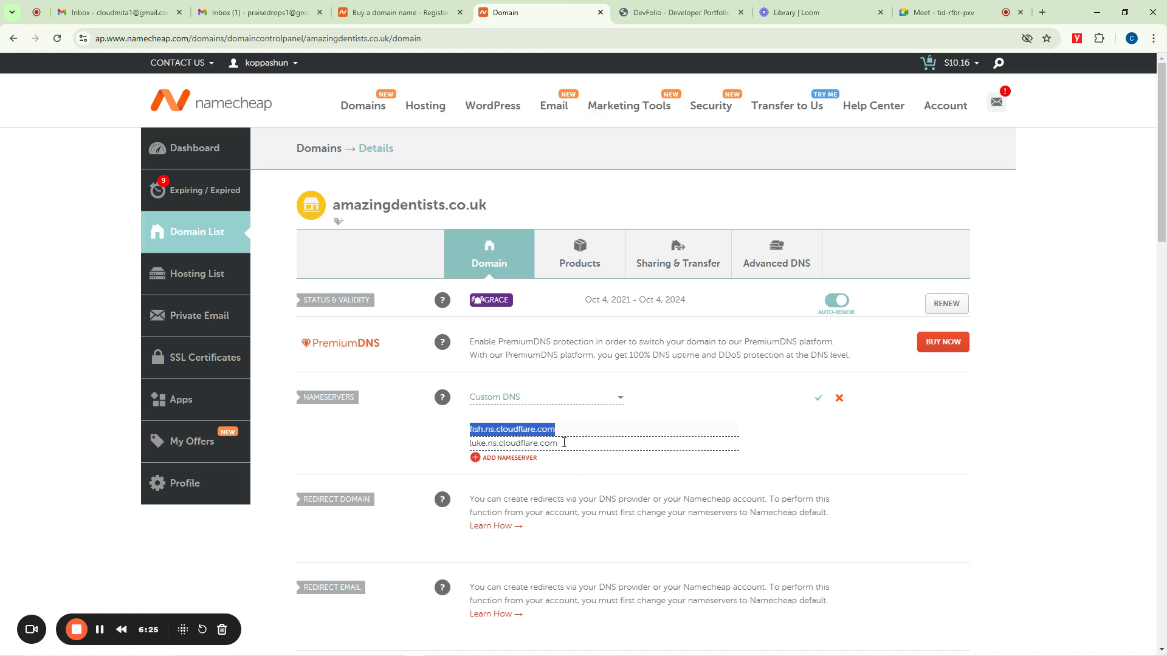
drag(558, 444, 468, 449)
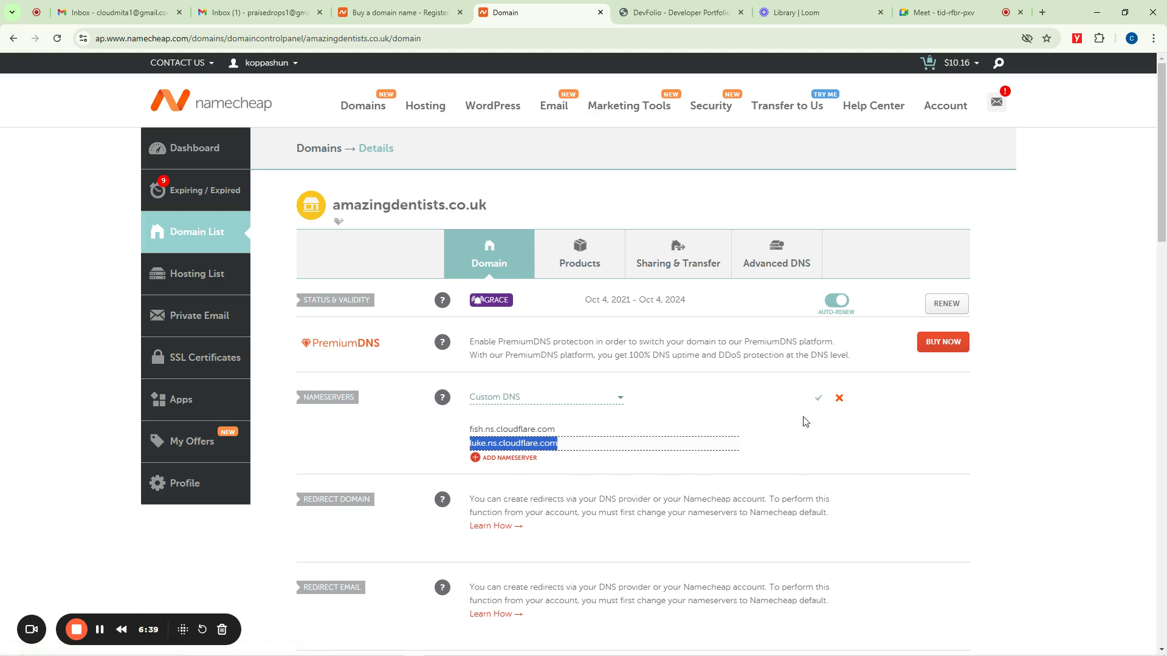
key(ctrl+9)
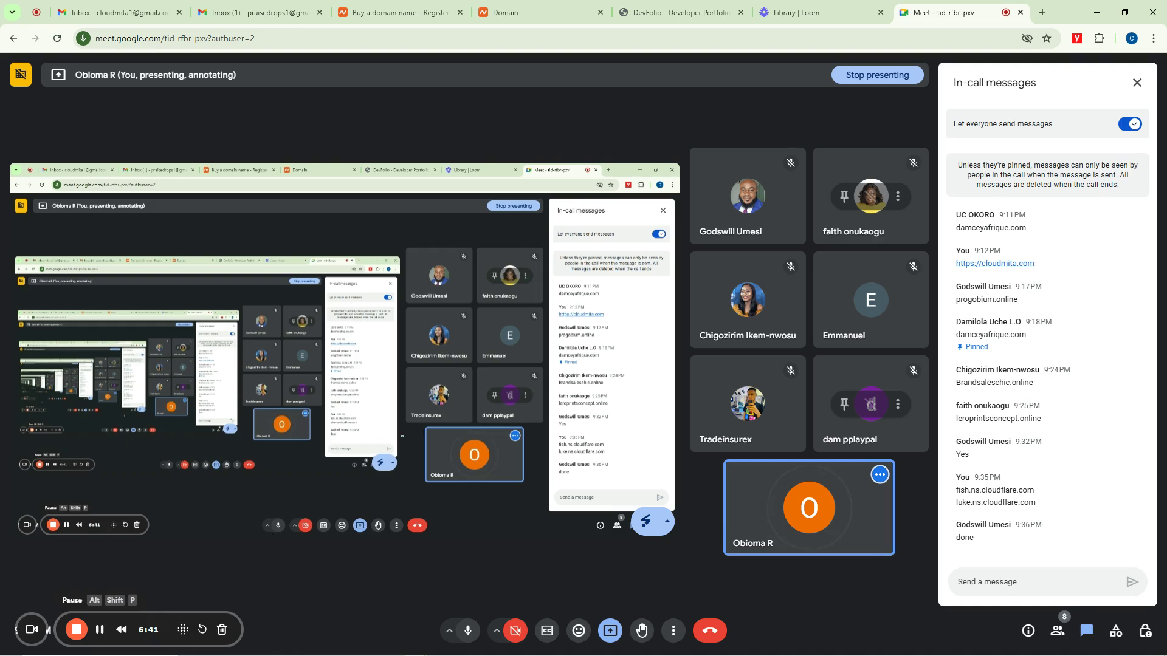
Step: Switch to the Cloudflare nameserver instructions for progobium.online and continue to the domain's overview page
mouse_move(468, 654)
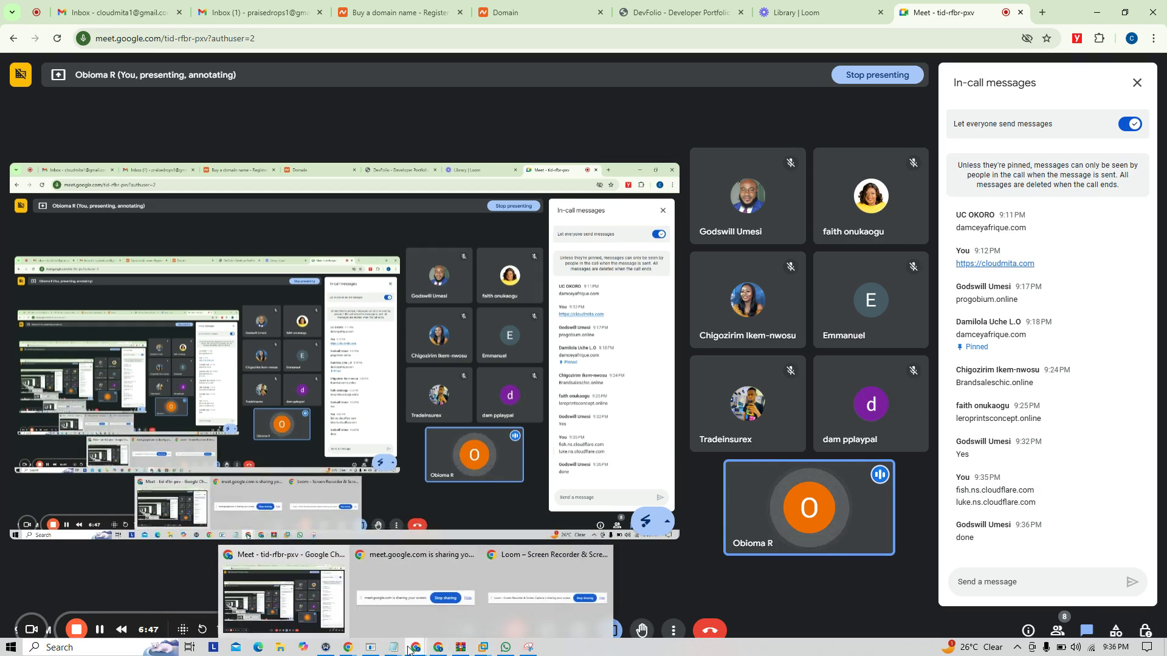
mouse_move(351, 648)
click(279, 592)
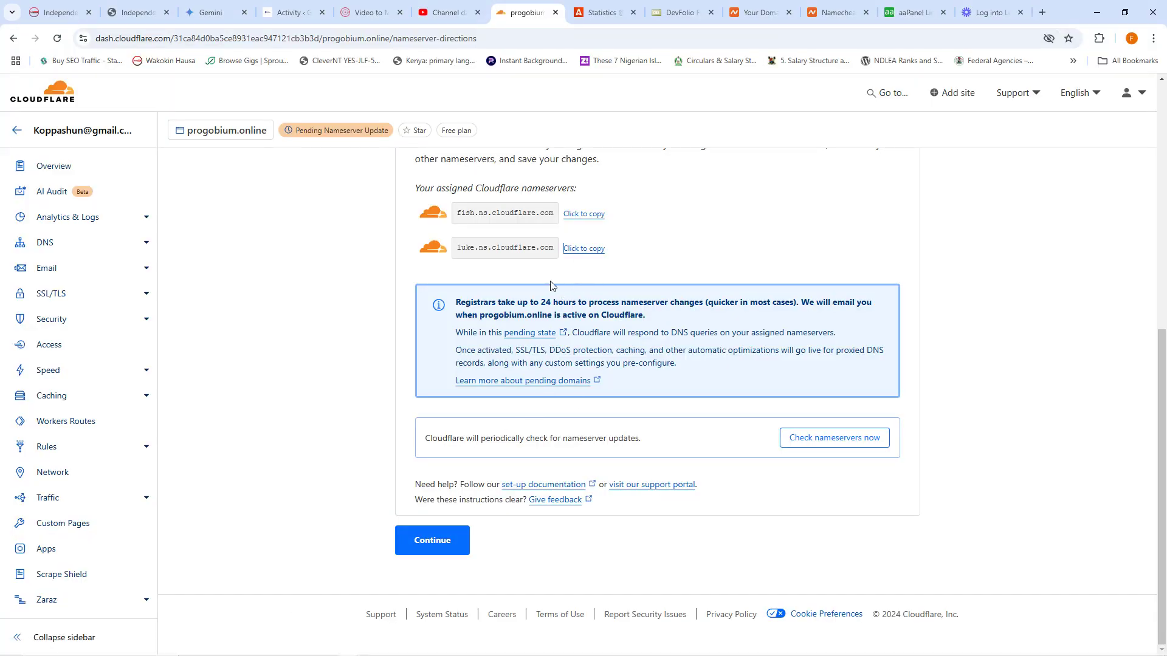
click(433, 547)
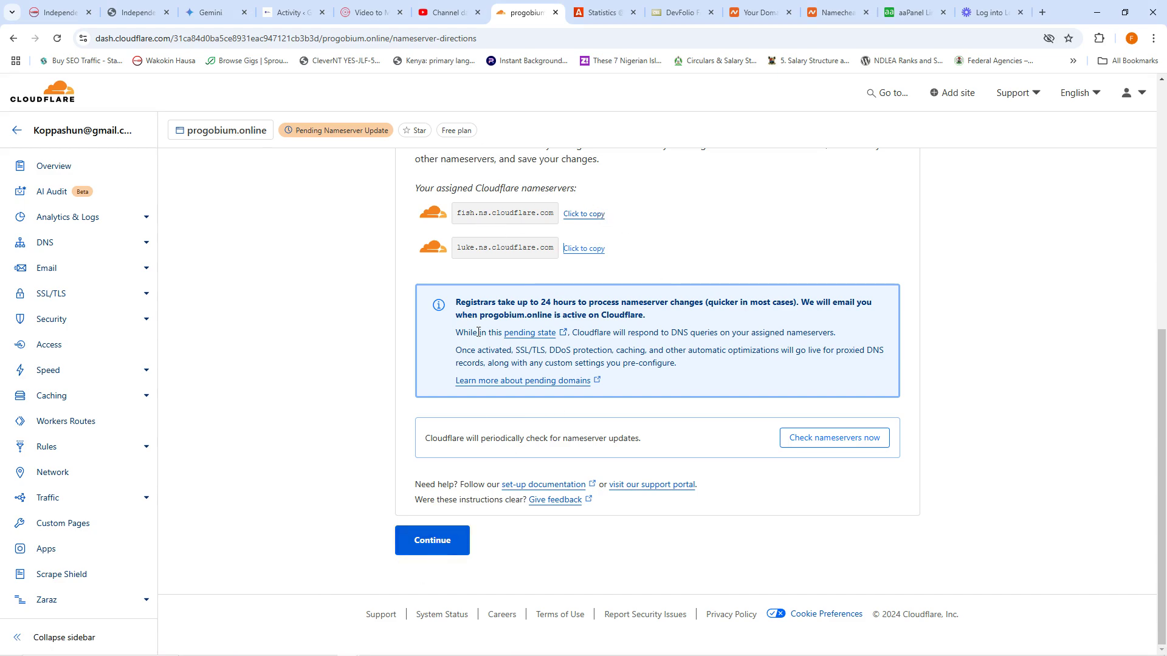
scroll(594, 249, up, 5)
scroll(572, 231, down, 5)
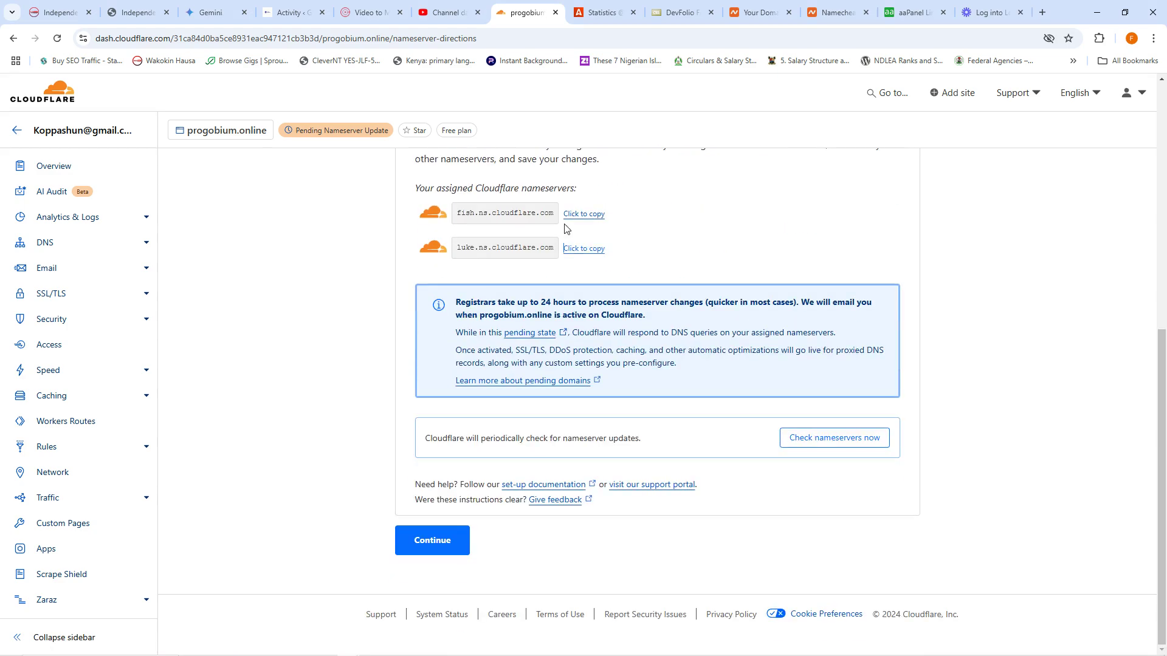
click(428, 547)
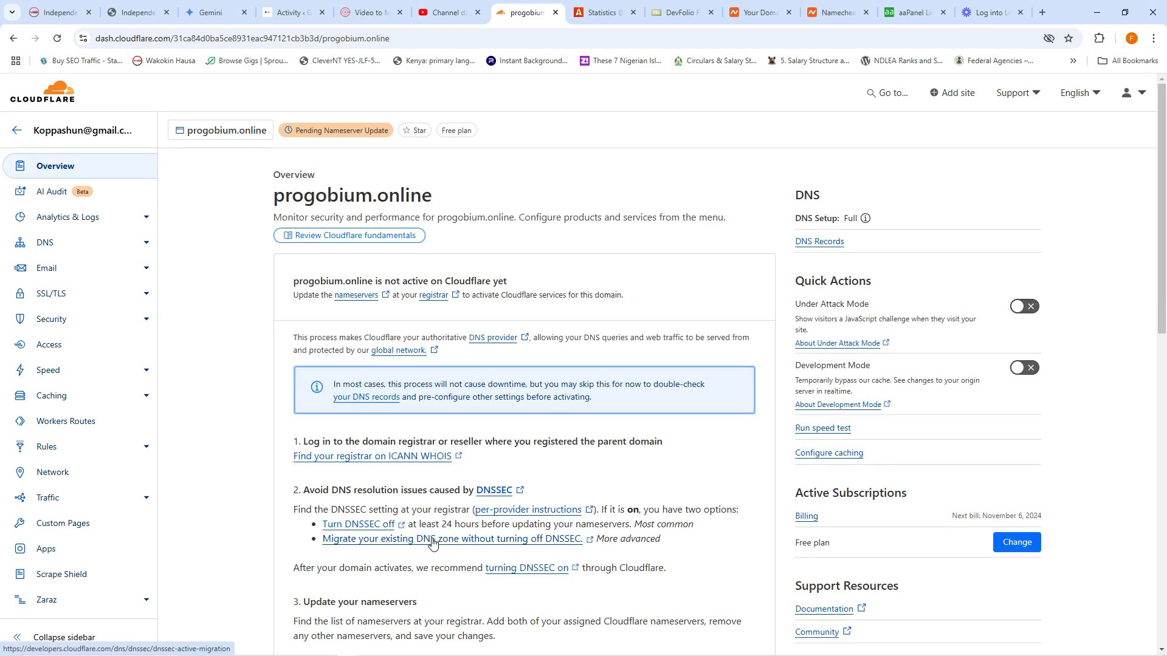
Step: Request an immediate Cloudflare nameserver check for progobium.online
scroll(526, 459, down, 7)
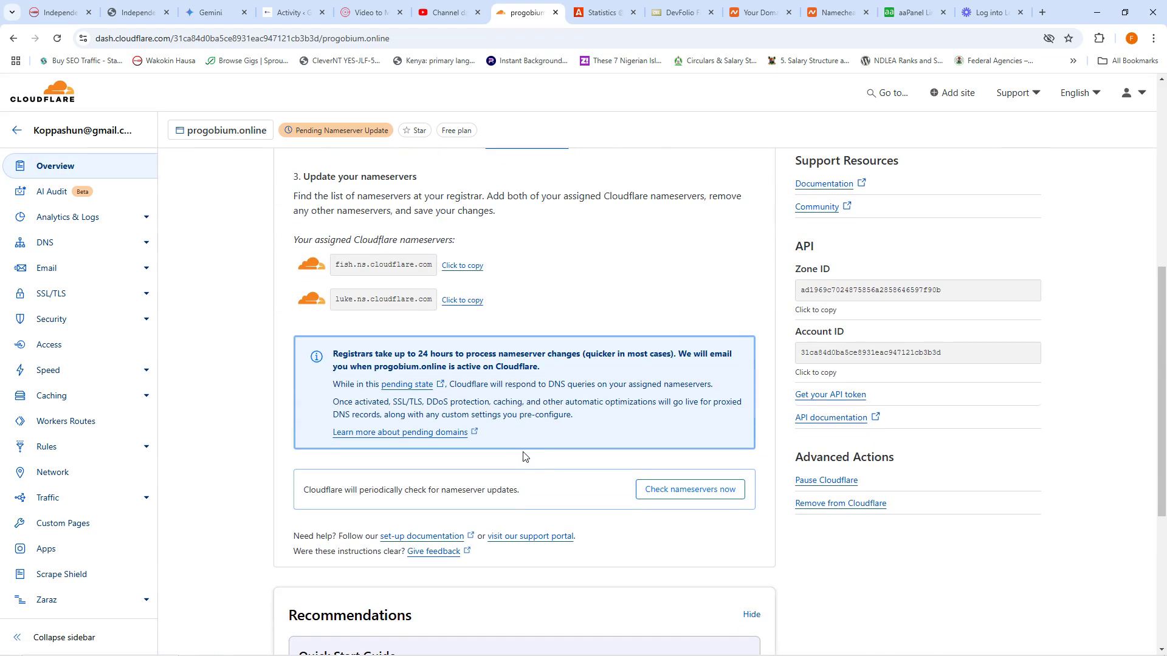
scroll(607, 477, down, 5)
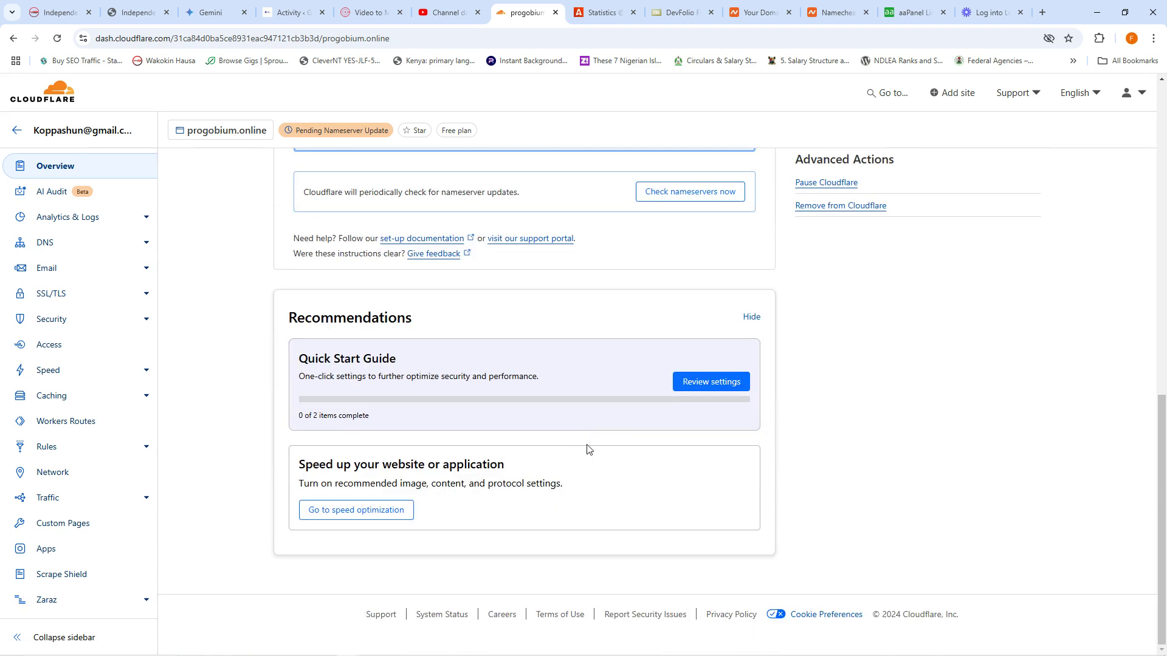
scroll(662, 384, up, 3)
scroll(663, 384, up, 3)
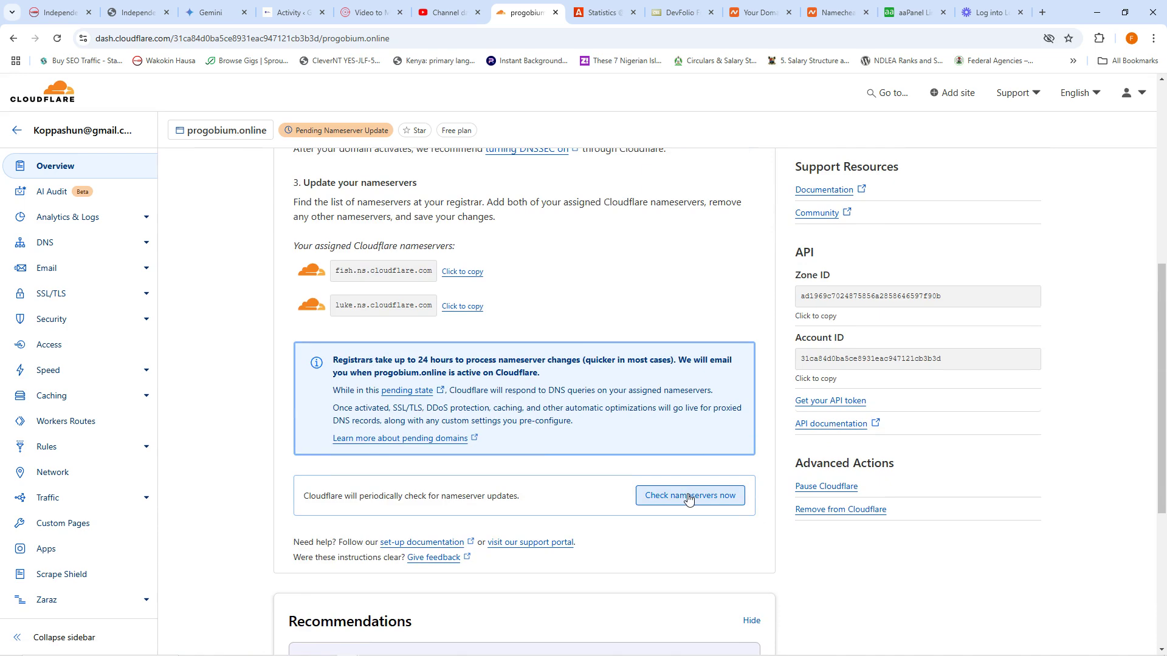
click(688, 495)
Step: Review the recommended settings in the Quick Start Guide and save Automatic HTTPS Rewrites as enabled
scroll(669, 505, down, 5)
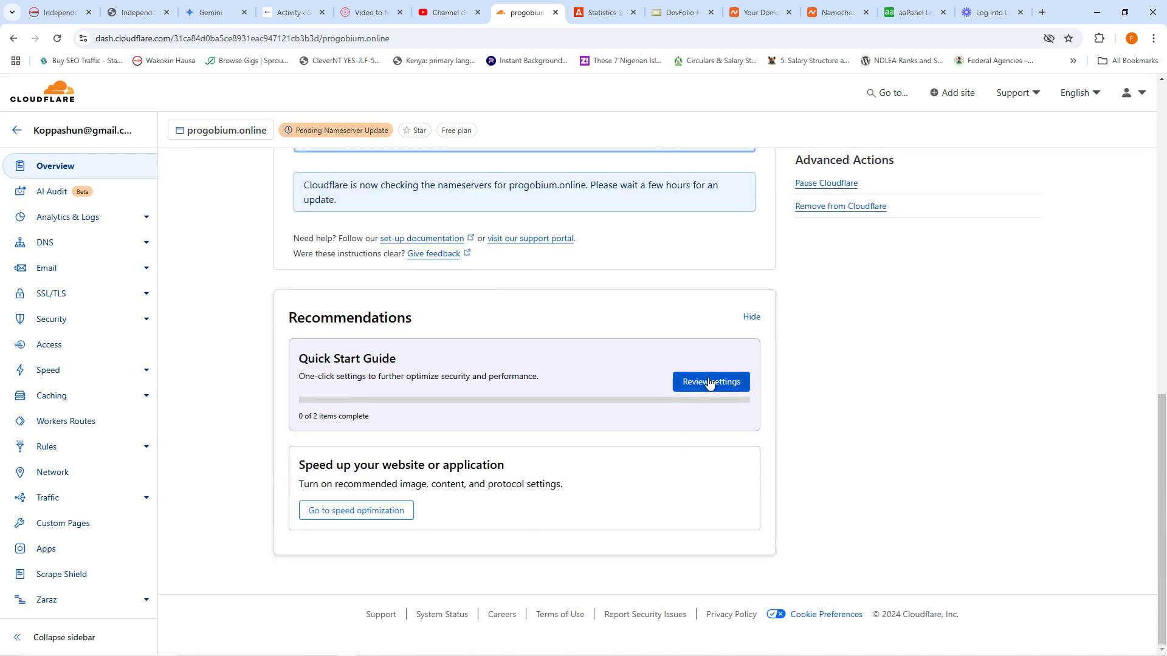
click(707, 382)
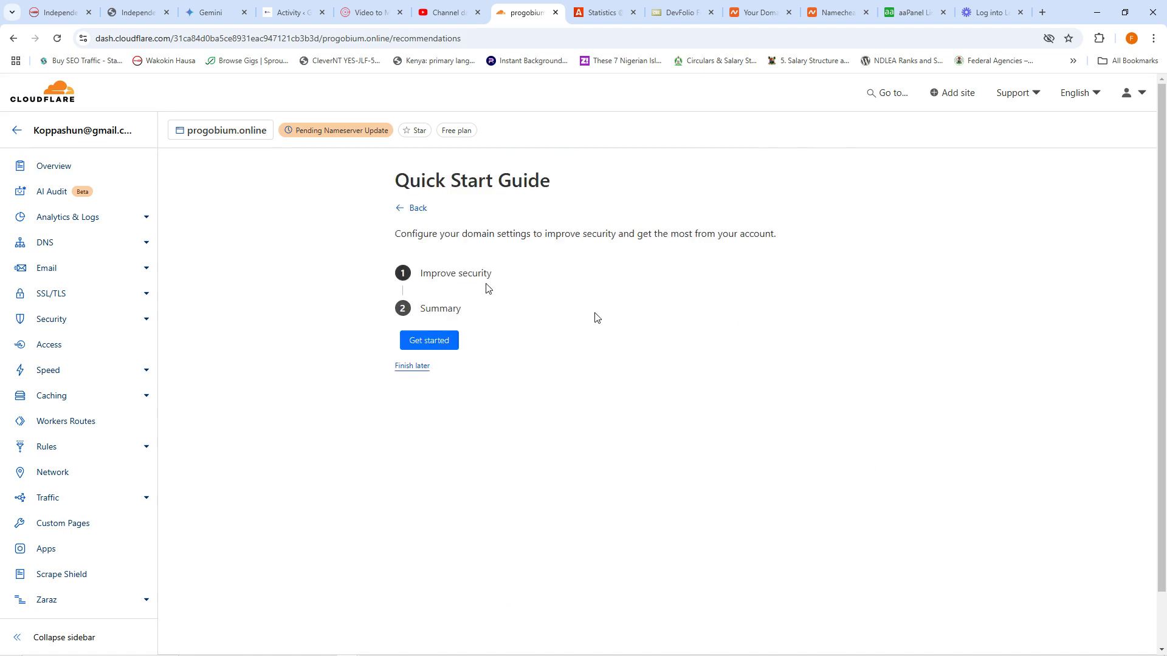
click(411, 341)
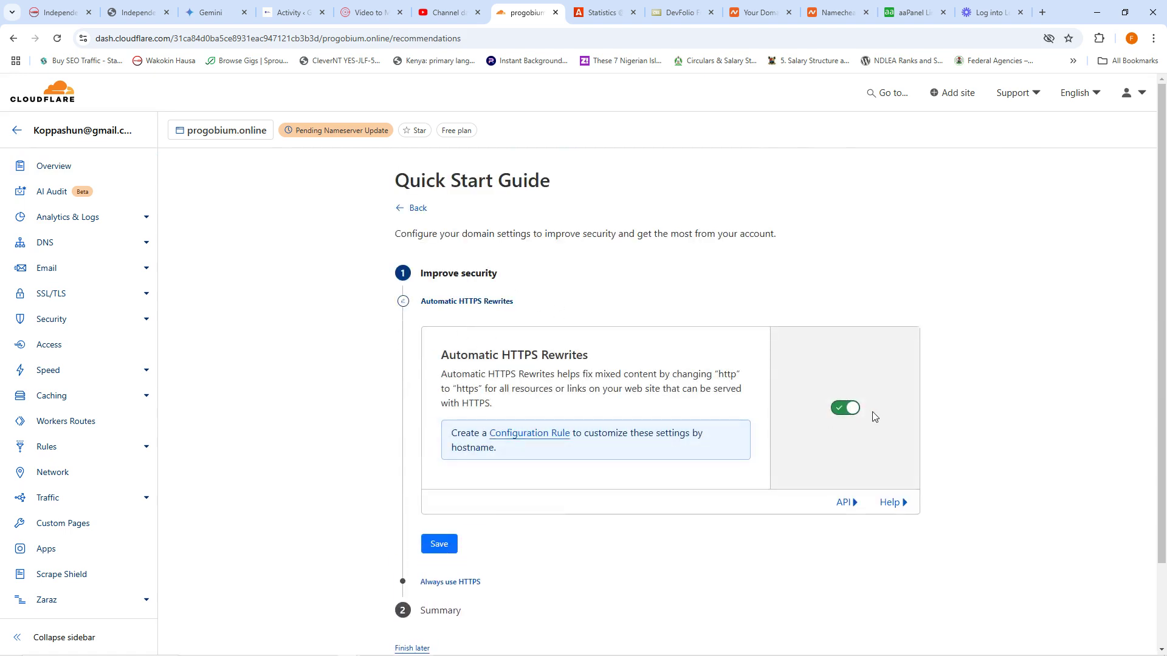
click(439, 543)
Step: Enable and save Always Use HTTPS, and finish the Quick Start Guide
click(851, 397)
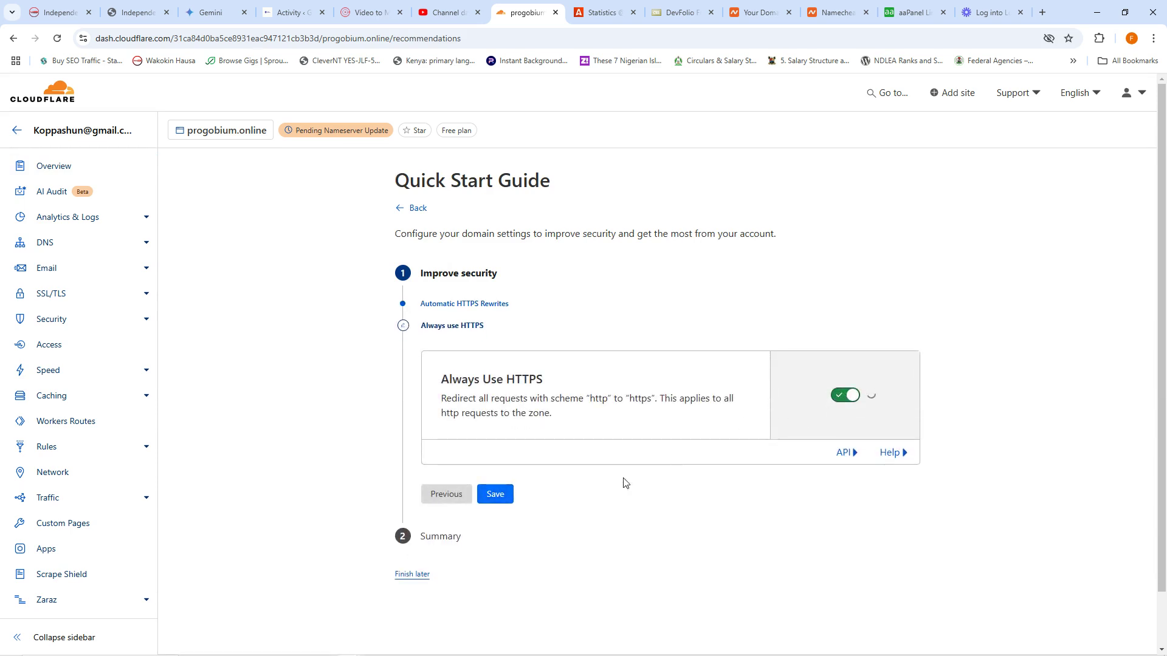
click(496, 498)
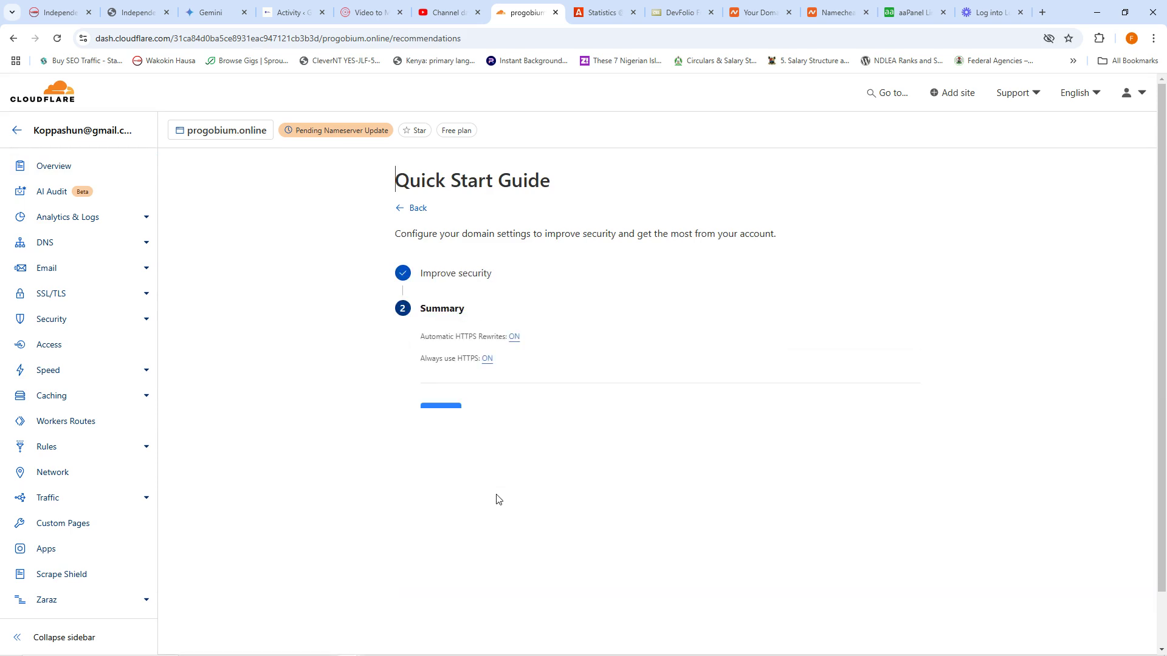
click(443, 415)
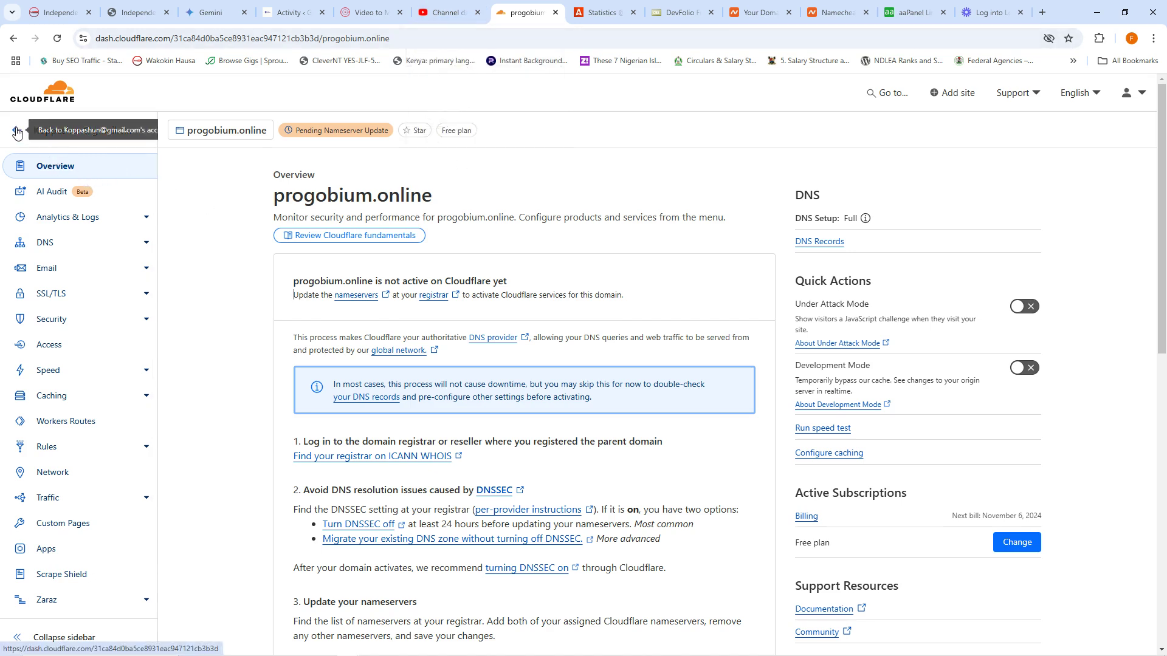
Step: Open the DNS records of progobium.online and examine the remaining records and the assigned nameservers
click(42, 246)
scroll(542, 356, down, 4)
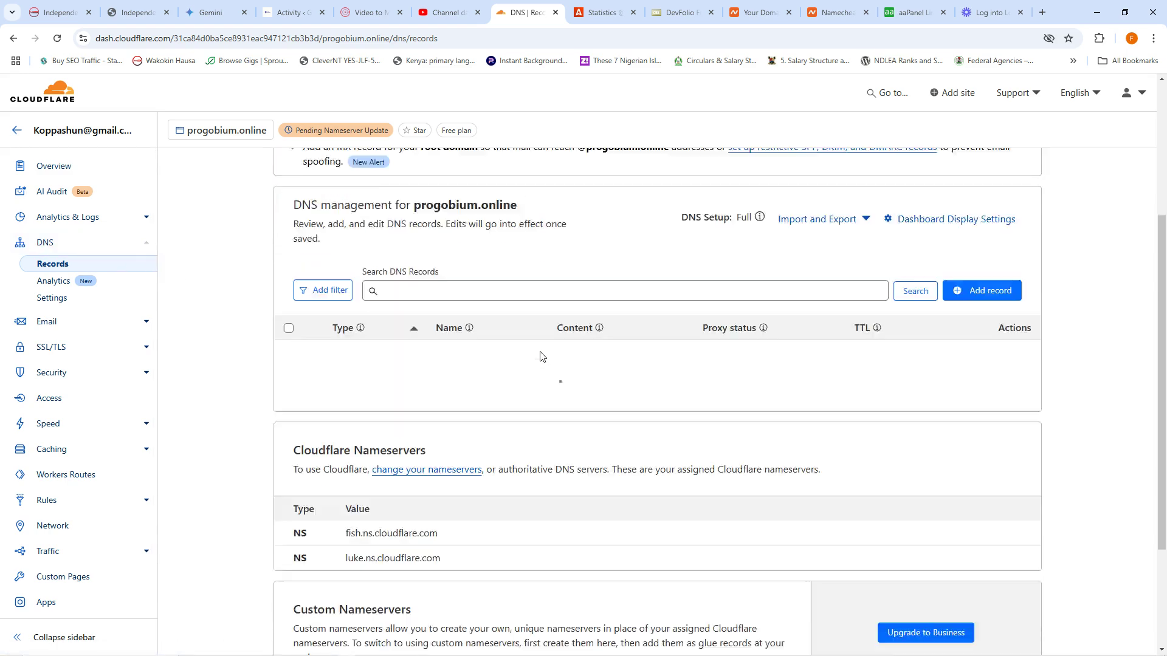
scroll(542, 356, down, 2)
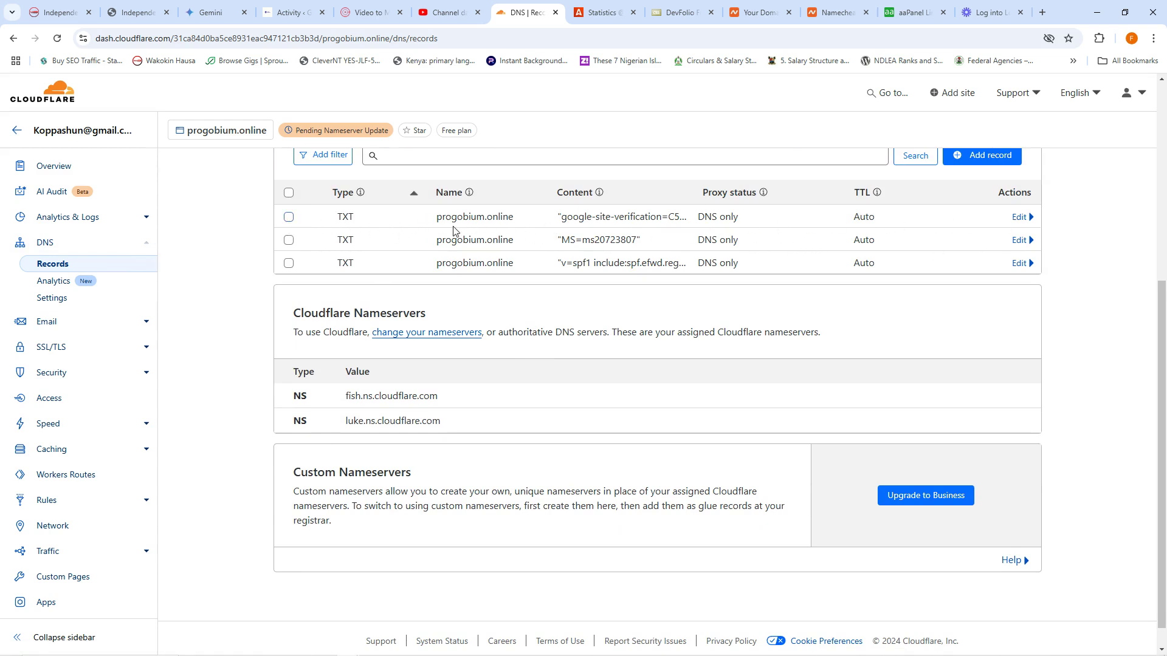
scroll(409, 228, up, 3)
scroll(604, 494, down, 2)
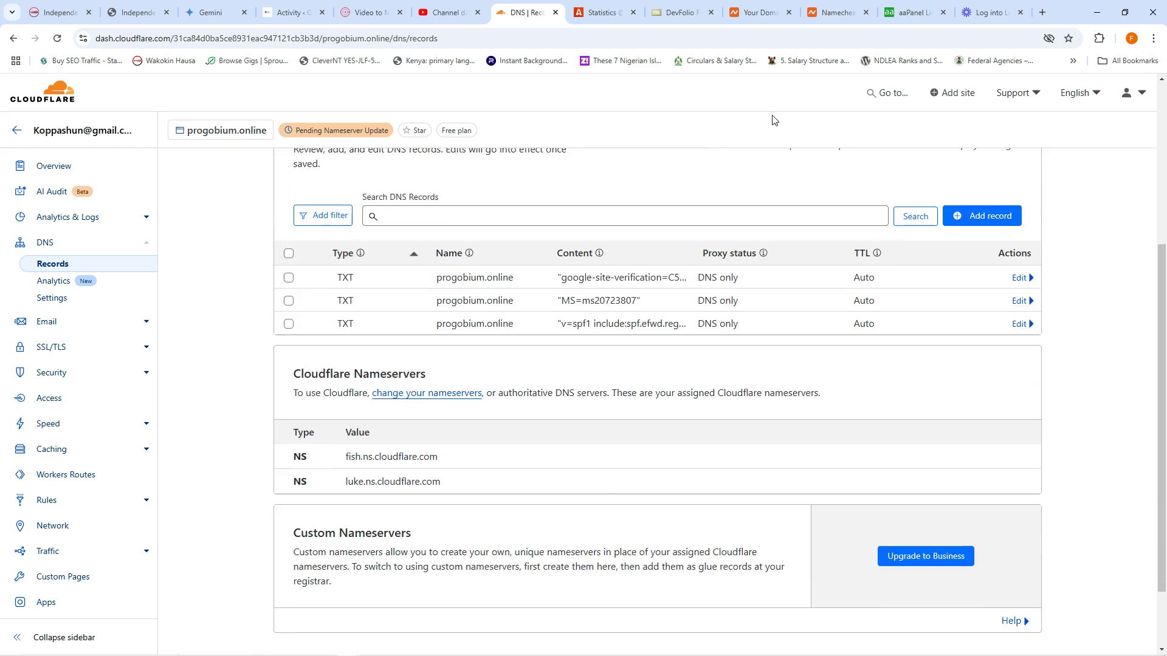
Step: Switch to the Google Meet call and copy progobium.online from the in-call messages
click(1042, 13)
click(967, 37)
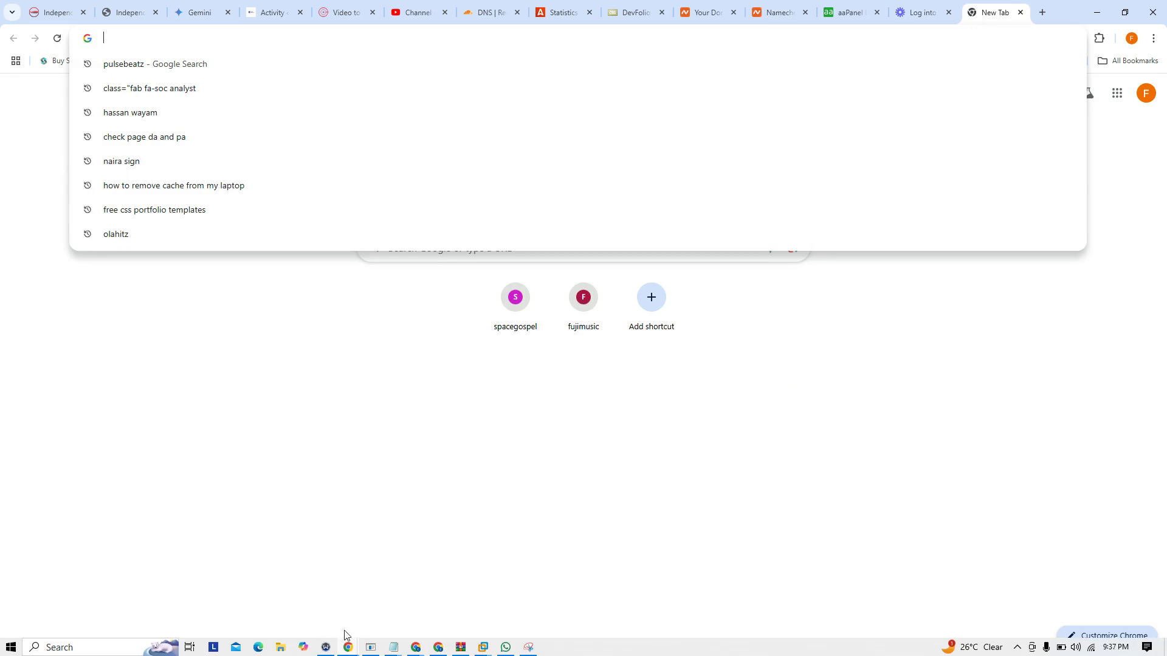
click(349, 648)
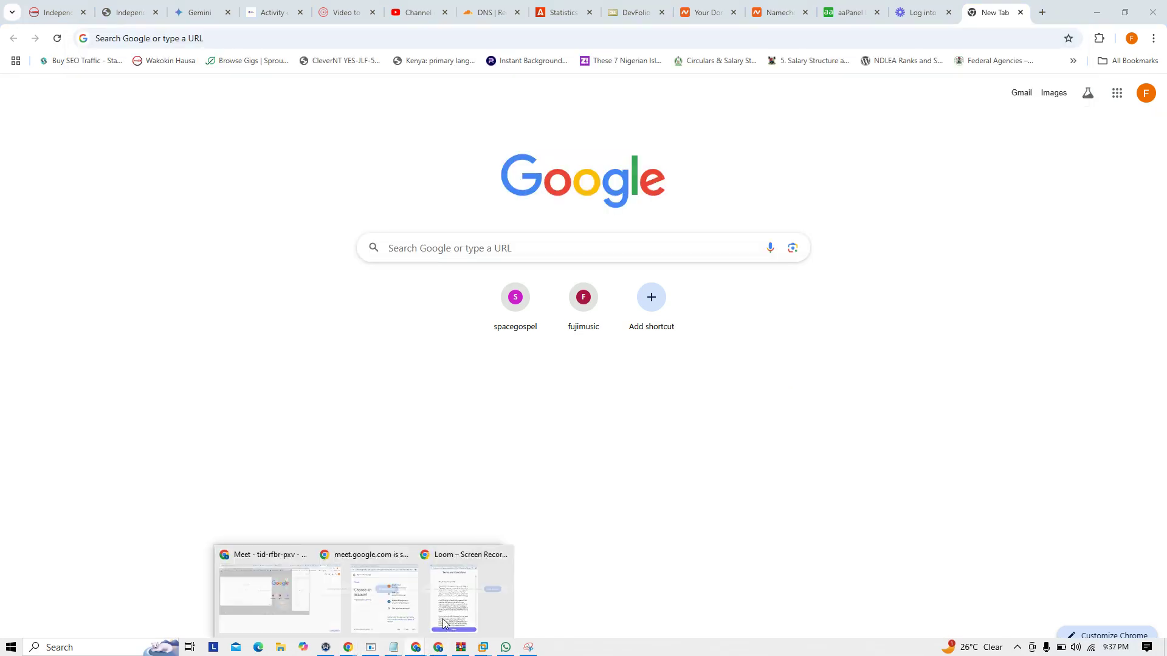
click(282, 587)
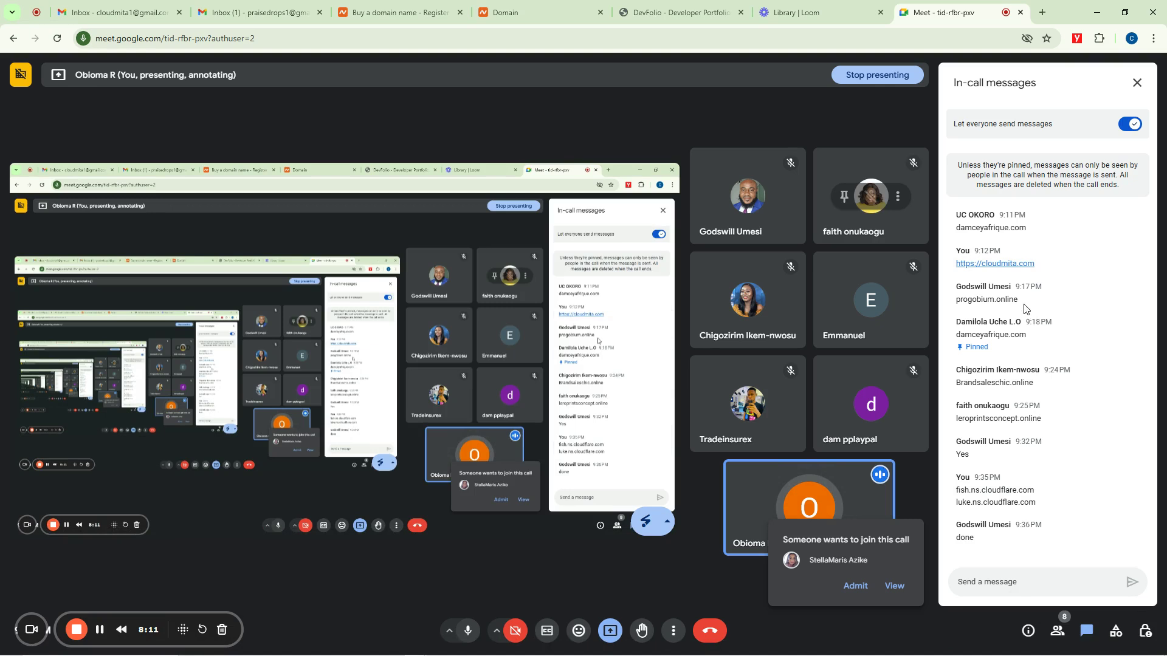
drag(1019, 300, 957, 308)
key(ctrl+c)
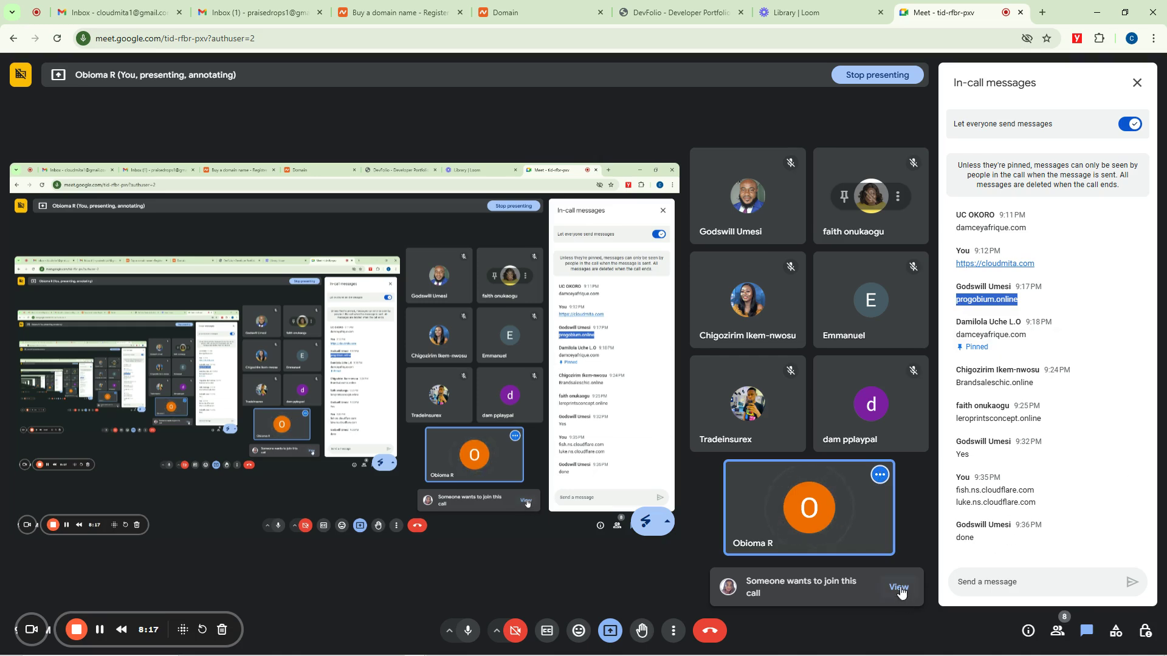
Step: View the pending join request and admit the waiting participant to the call
click(898, 587)
click(1088, 277)
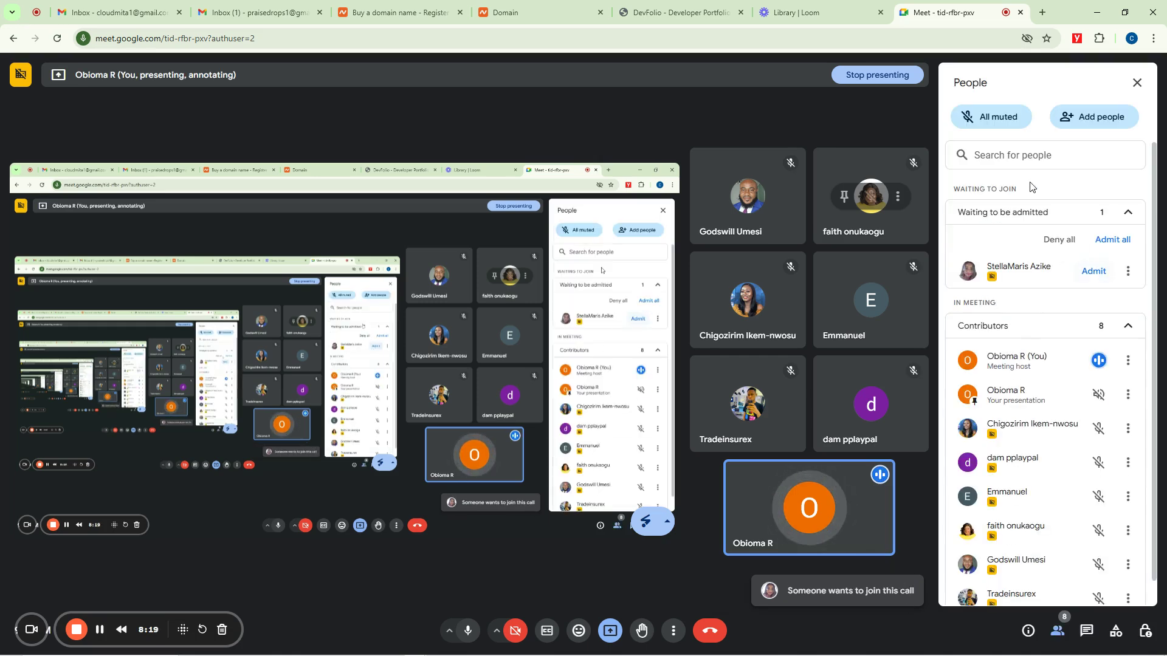
Step: Load progobium.online in a new browser tab and examine how the page responds
click(1042, 12)
key(ctrl+v)
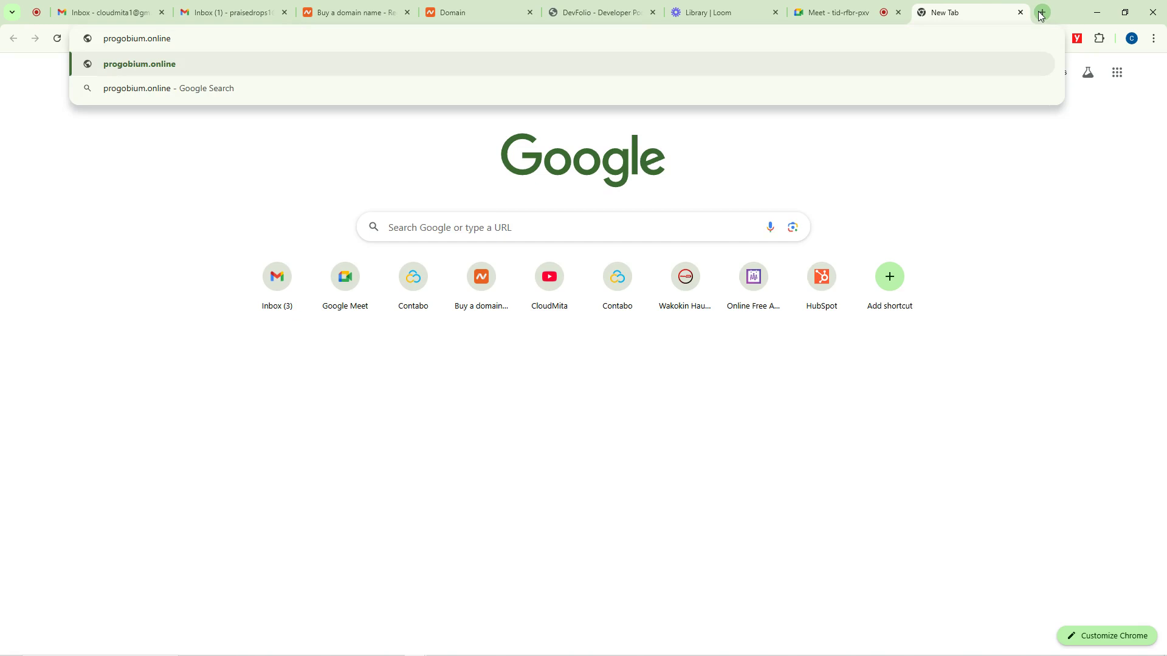
key(Return)
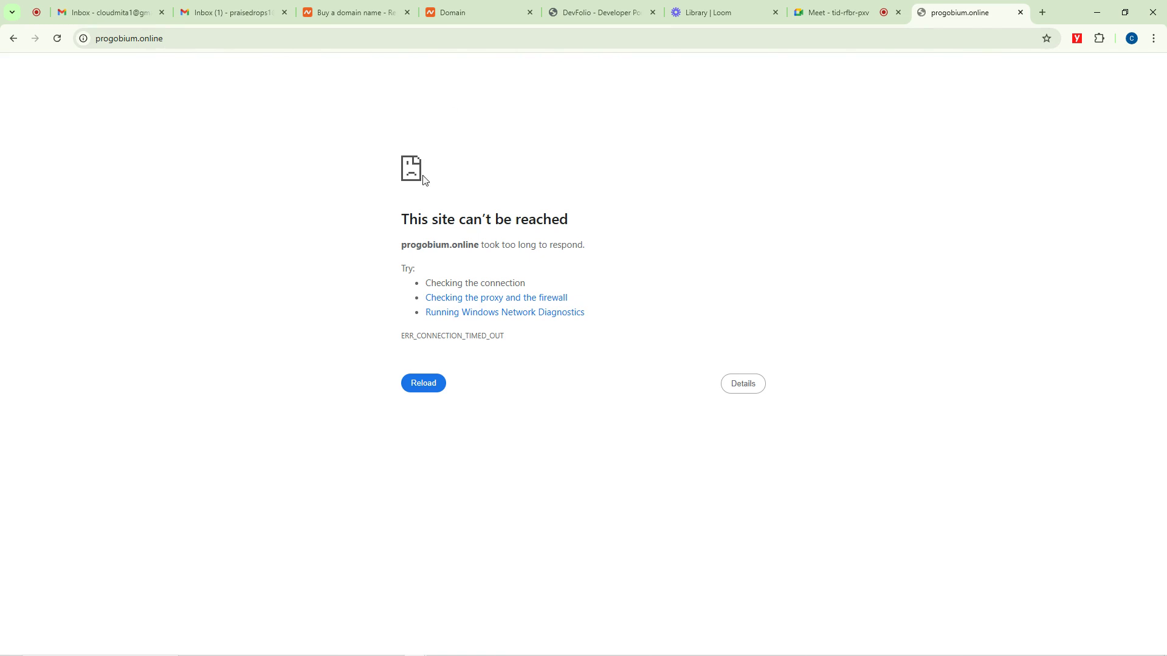
drag(405, 214, 609, 234)
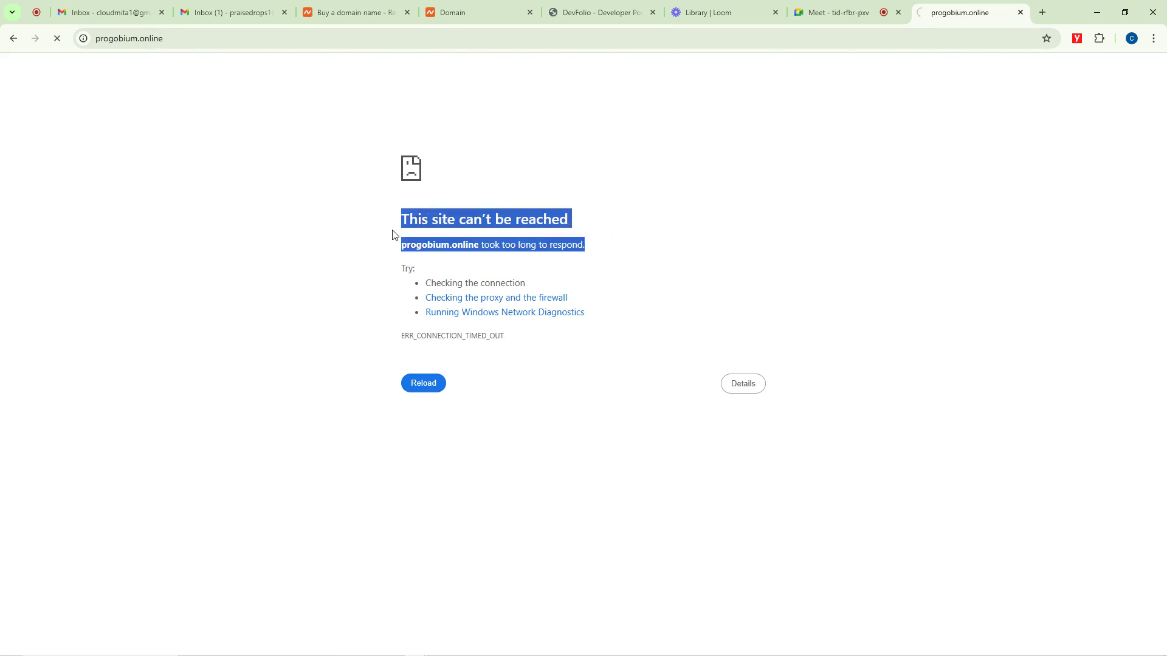
click(601, 218)
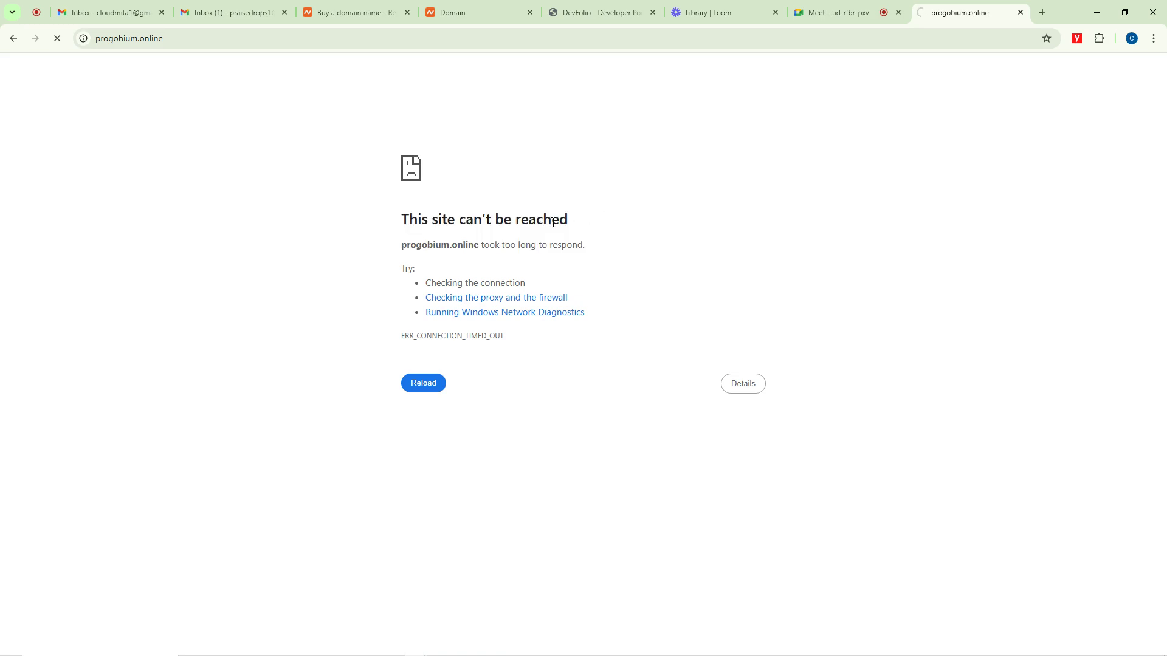
Step: Switch back to Cloudflare and review the DNS management section of progobium.online
mouse_move(399, 647)
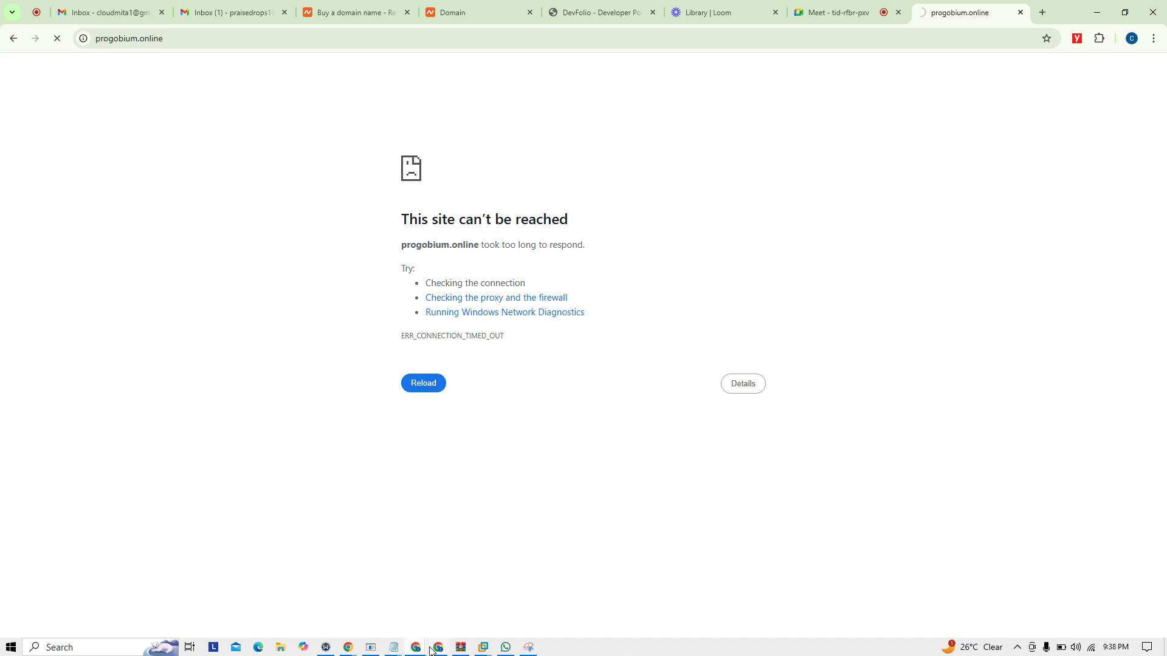
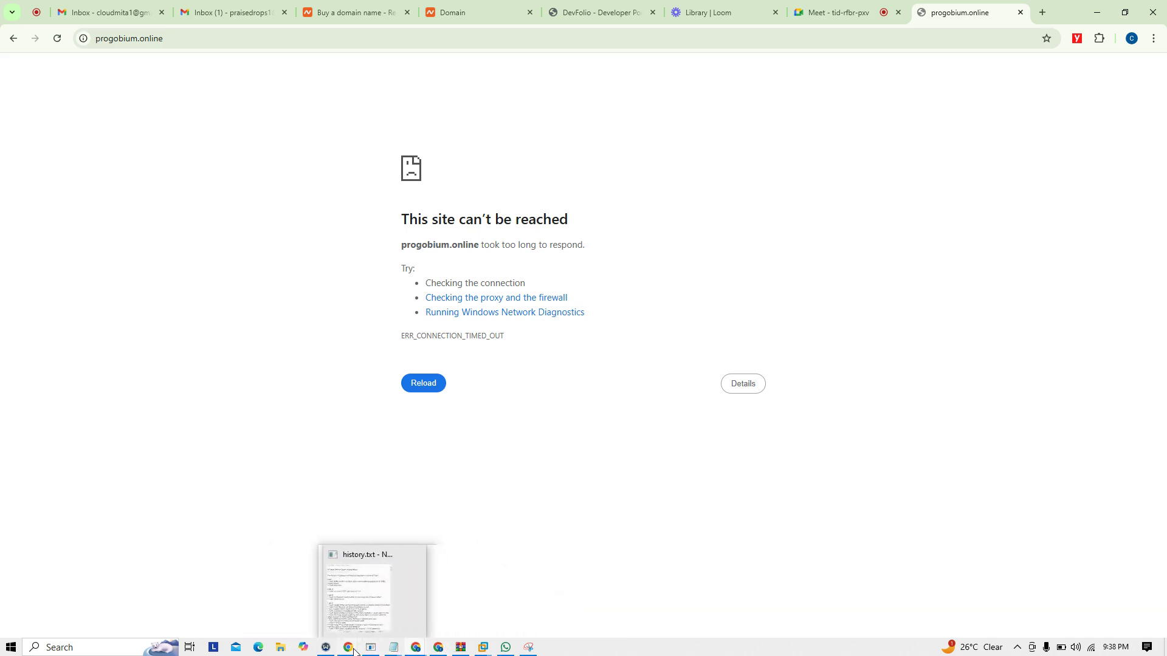
mouse_move(353, 651)
click(292, 599)
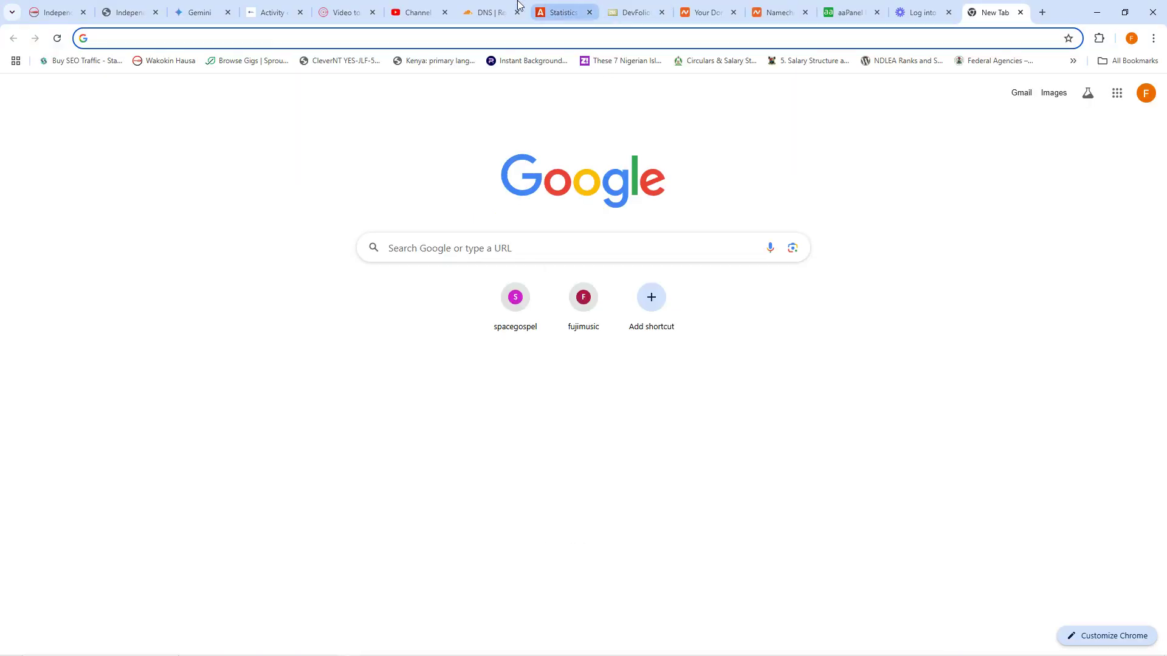
click(480, 12)
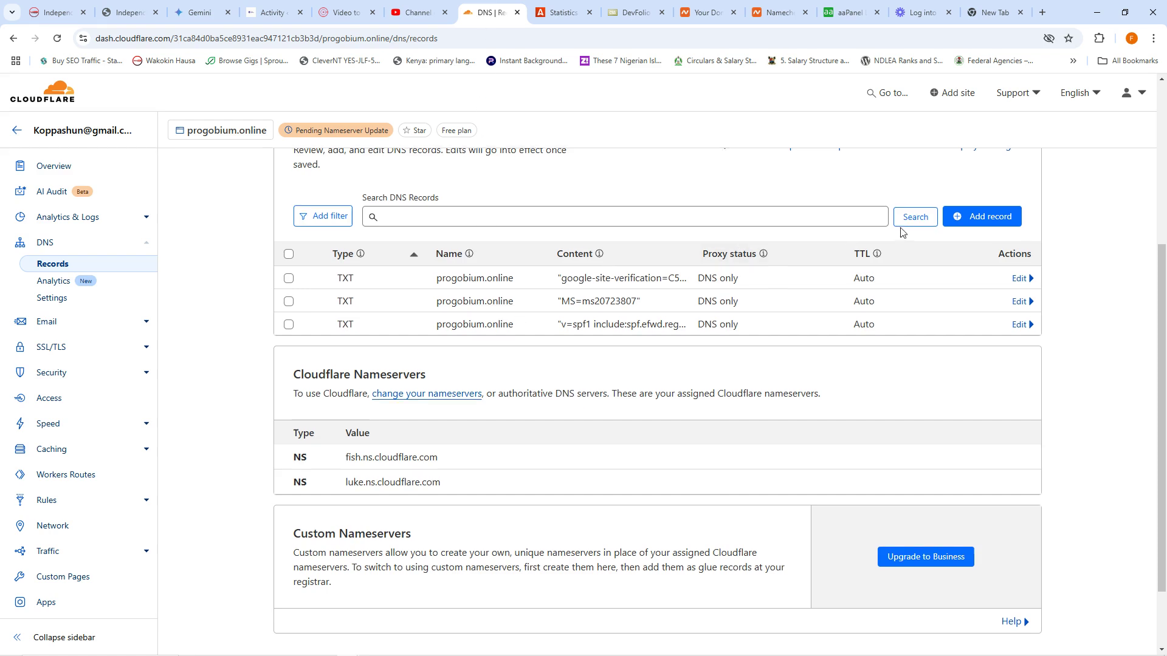
scroll(901, 219, up, 3)
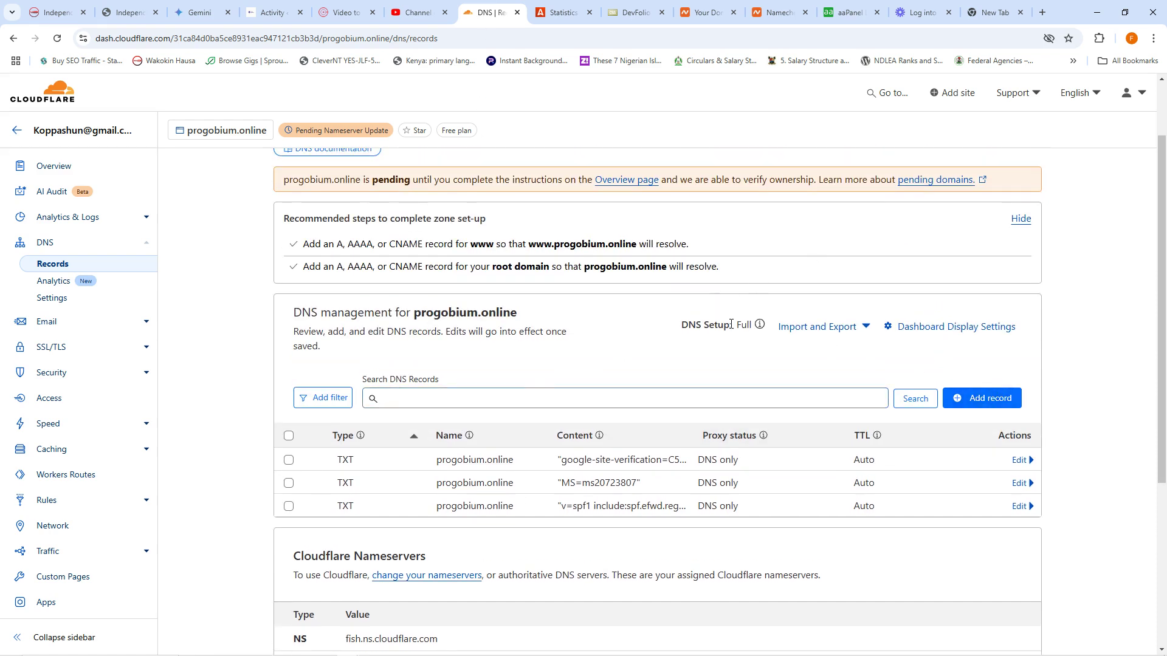
Step: Add and save a proxied A record named * that points to 185.205.244.205
click(981, 401)
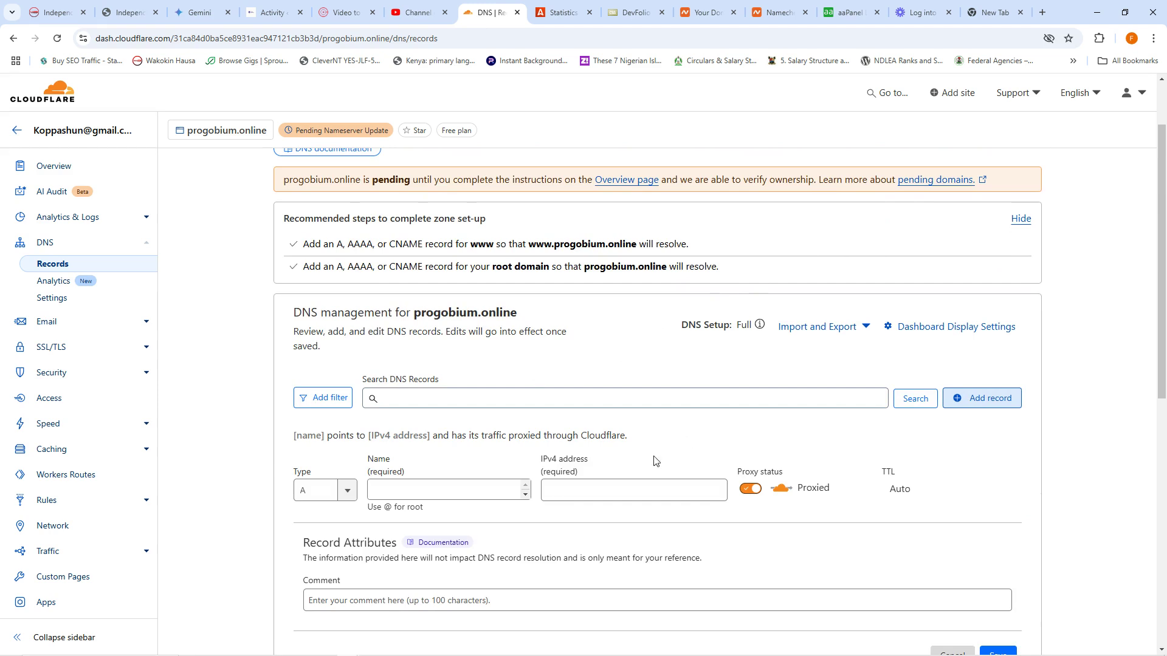
click(325, 494)
click(403, 491)
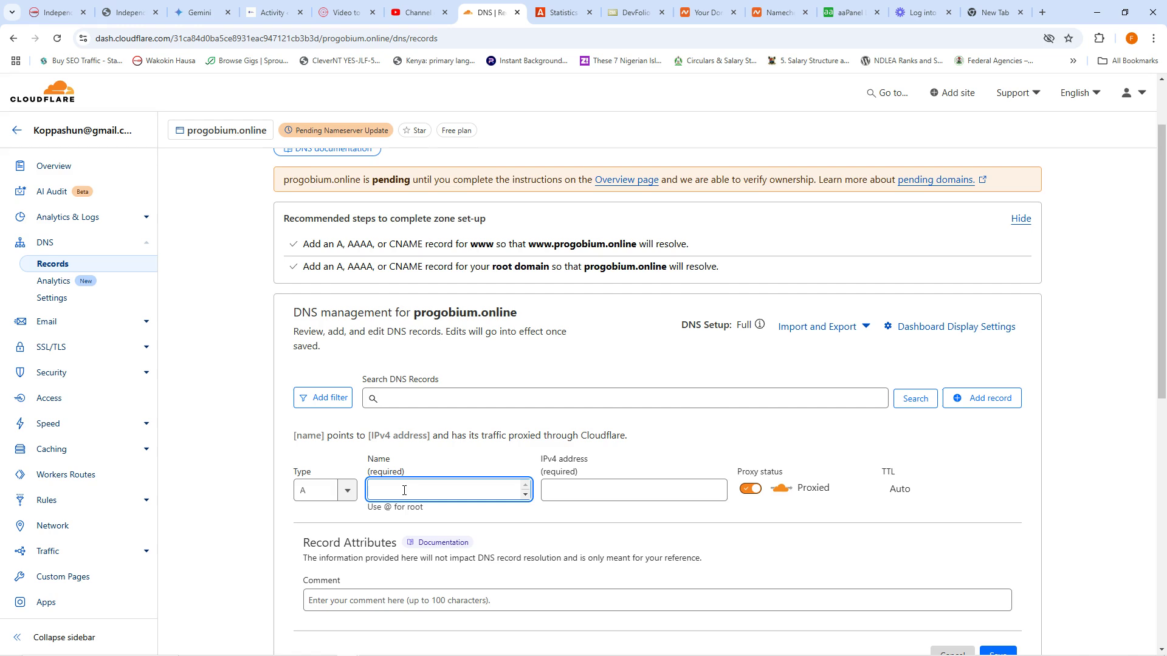
text(*)
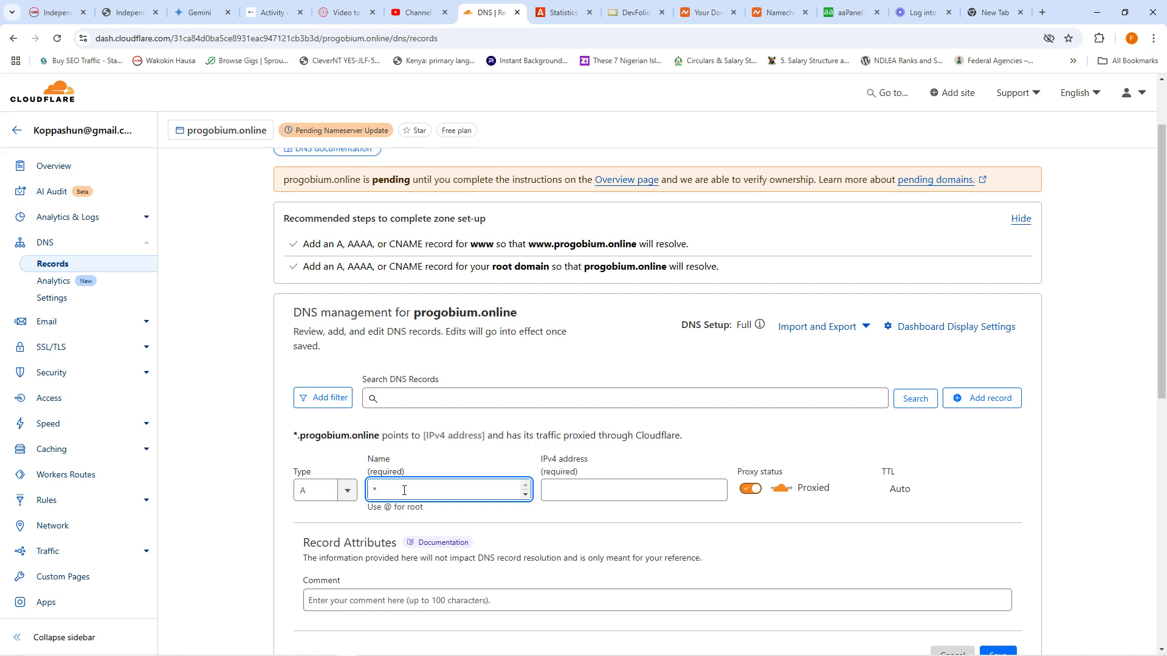
click(565, 494)
text(185.205.244.205)
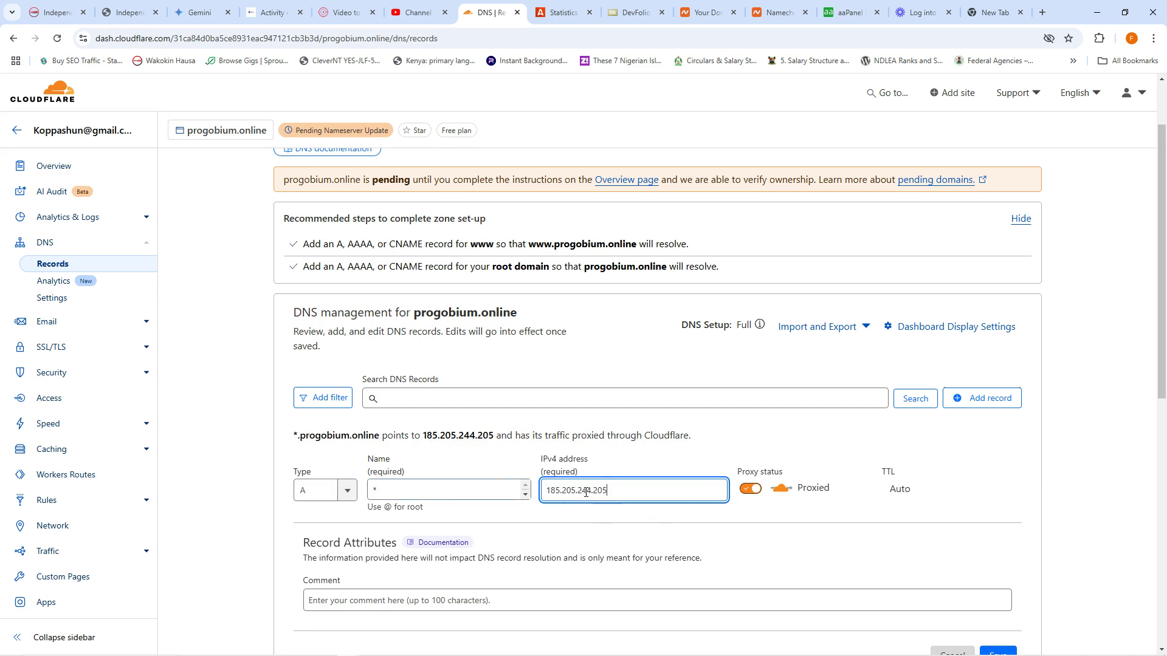
scroll(593, 490, down, 3)
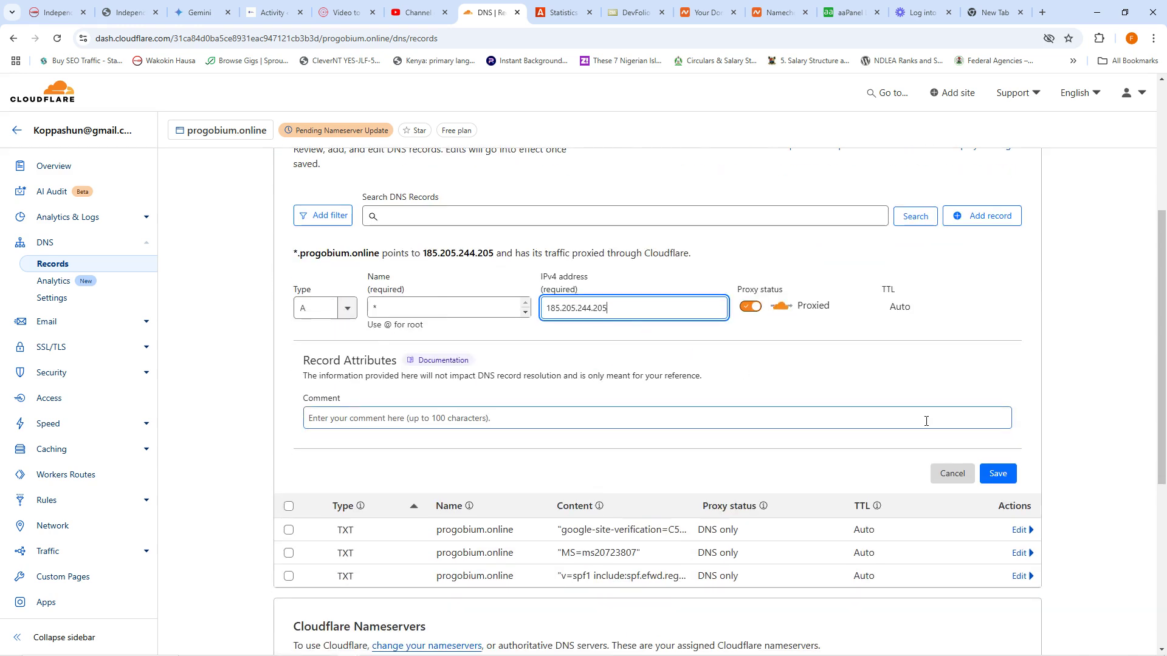
click(998, 477)
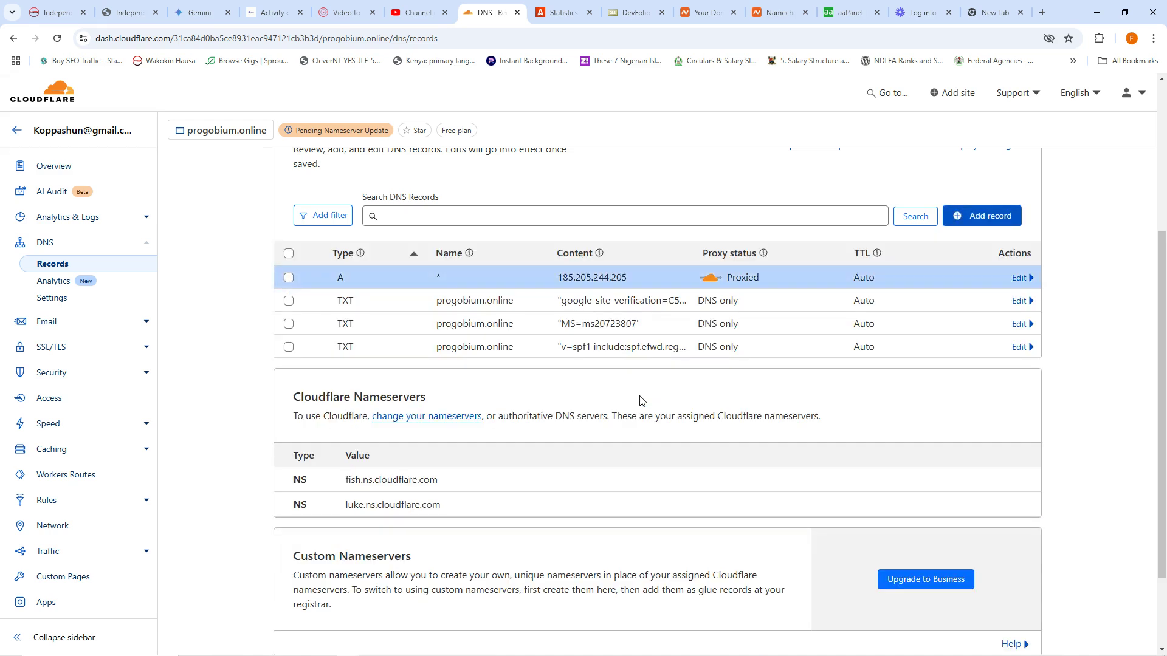
Step: Add and save a proxied A record named www that points to 185.205.244.205
click(977, 220)
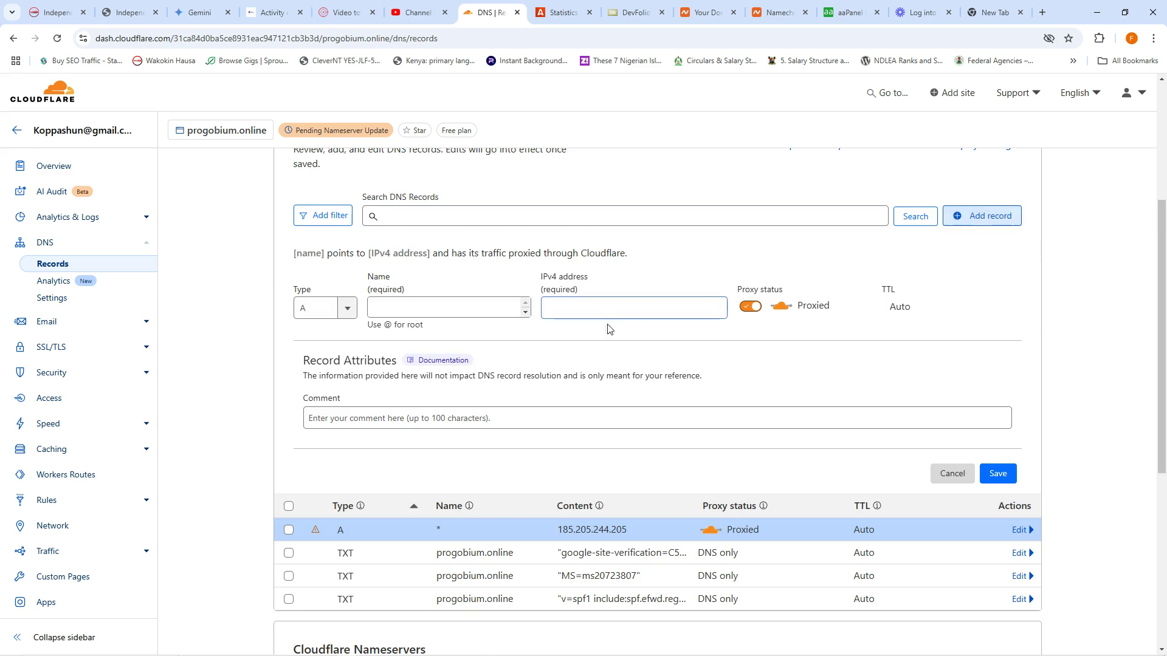
click(429, 309)
text(WWW)
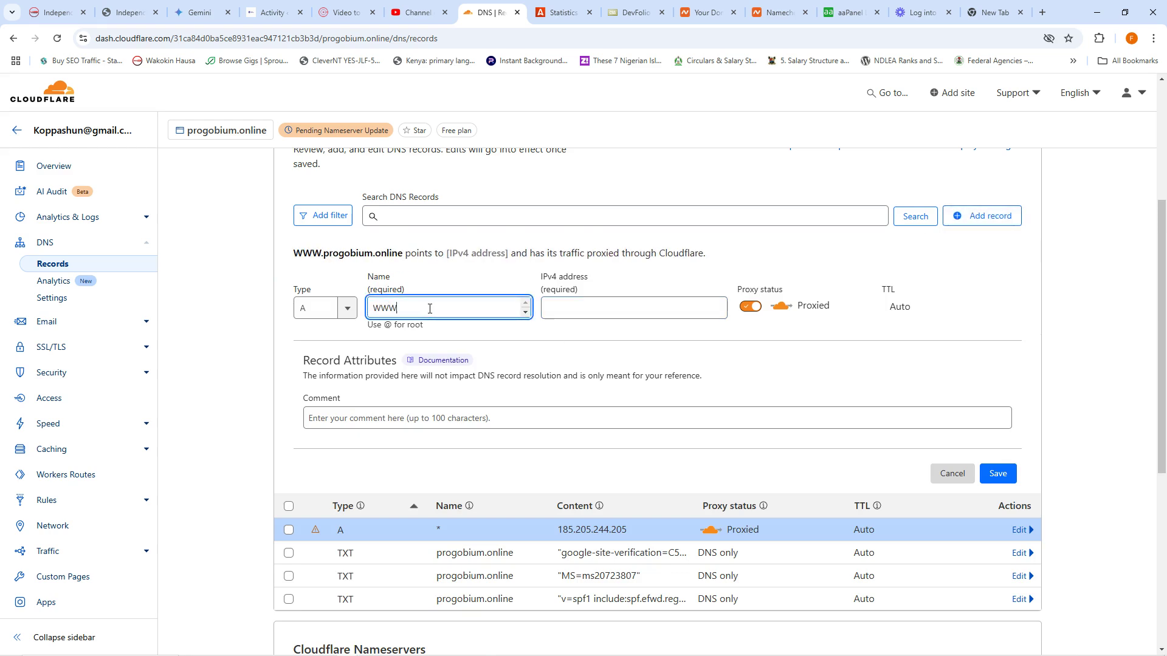
key(BackSpace)
key(BackSpace)
key(BackSpace)
text(www)
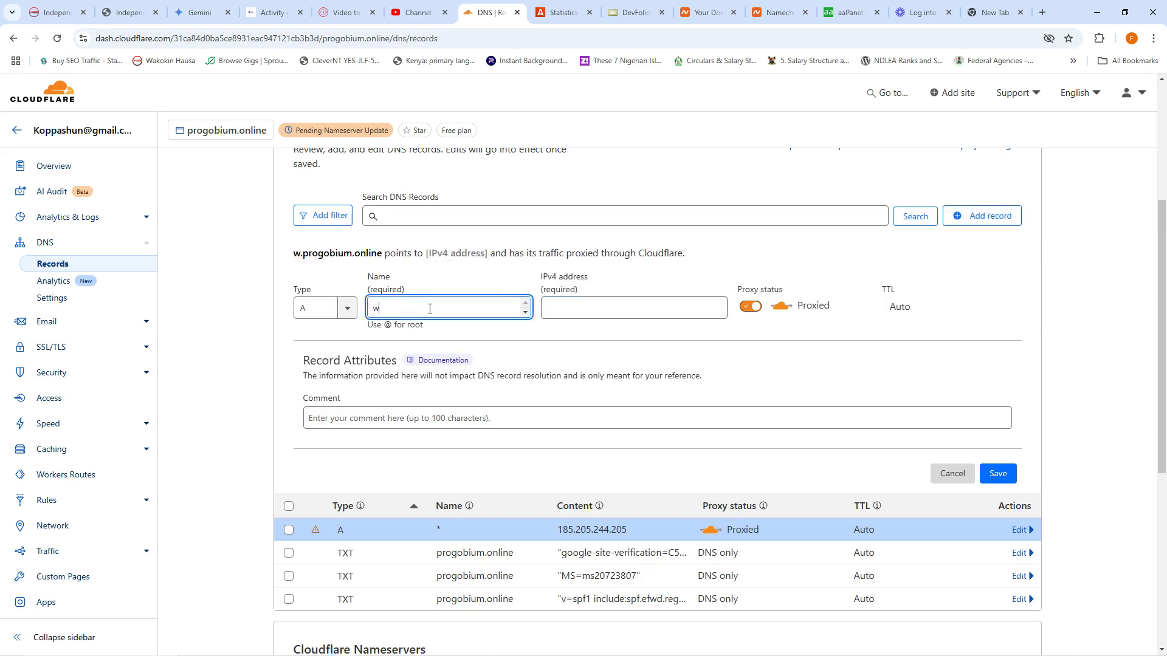
click(621, 314)
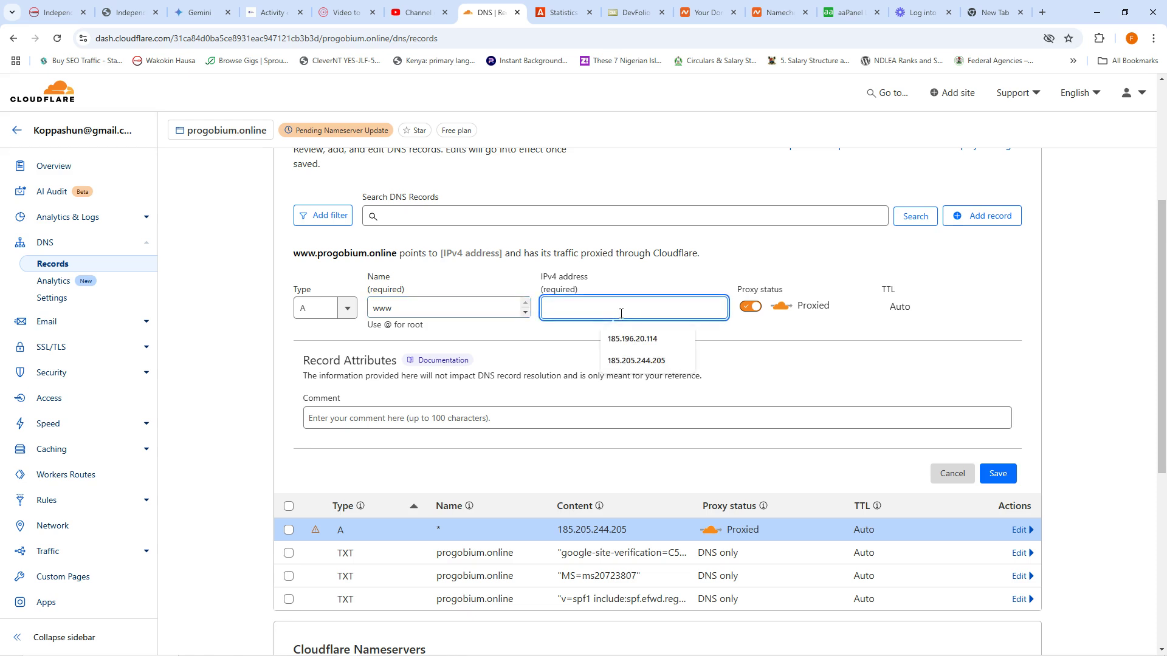
click(636, 361)
click(996, 476)
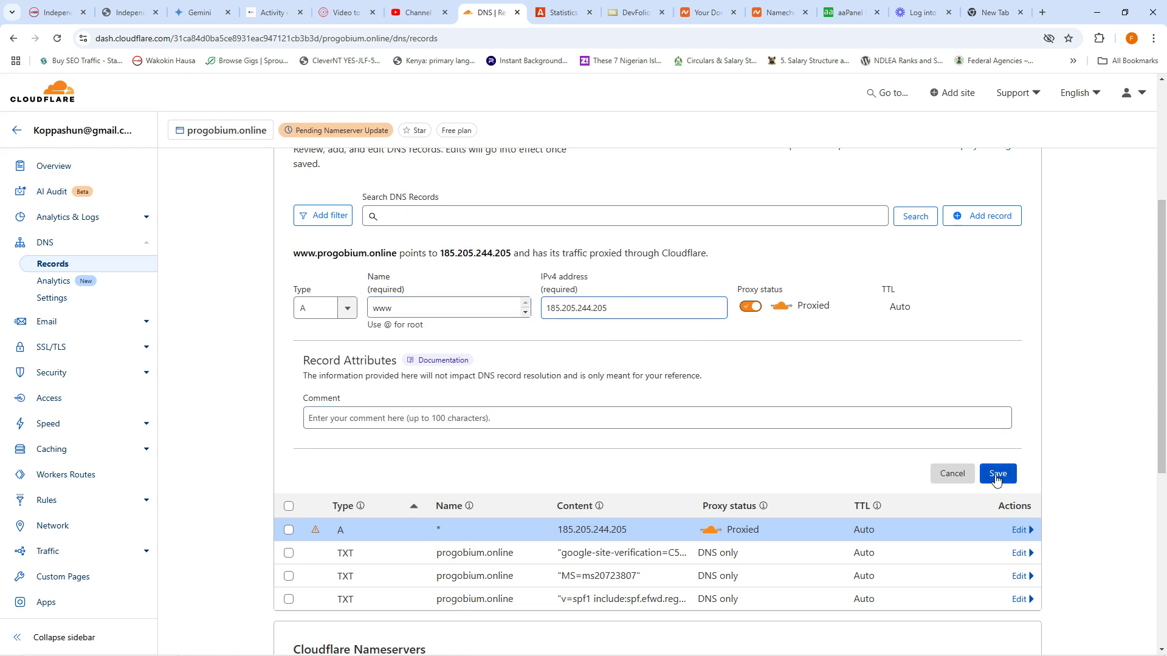
click(996, 477)
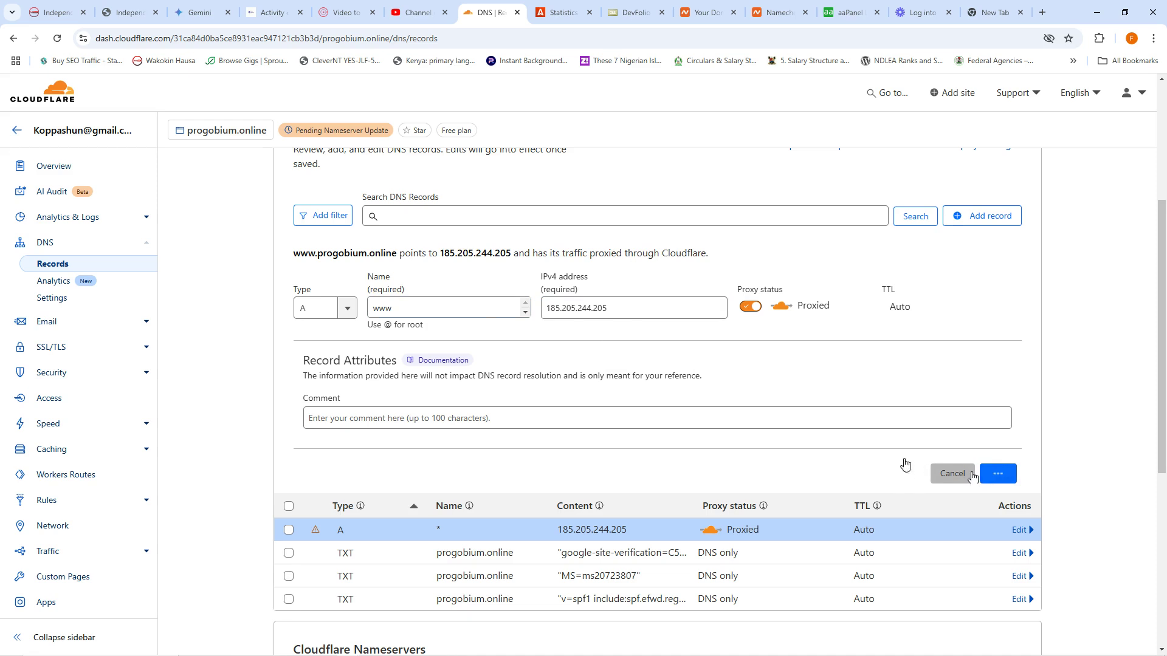
Step: Start another proxied A record pointing to 185.205.244.205 and enter progobium as its name
click(987, 211)
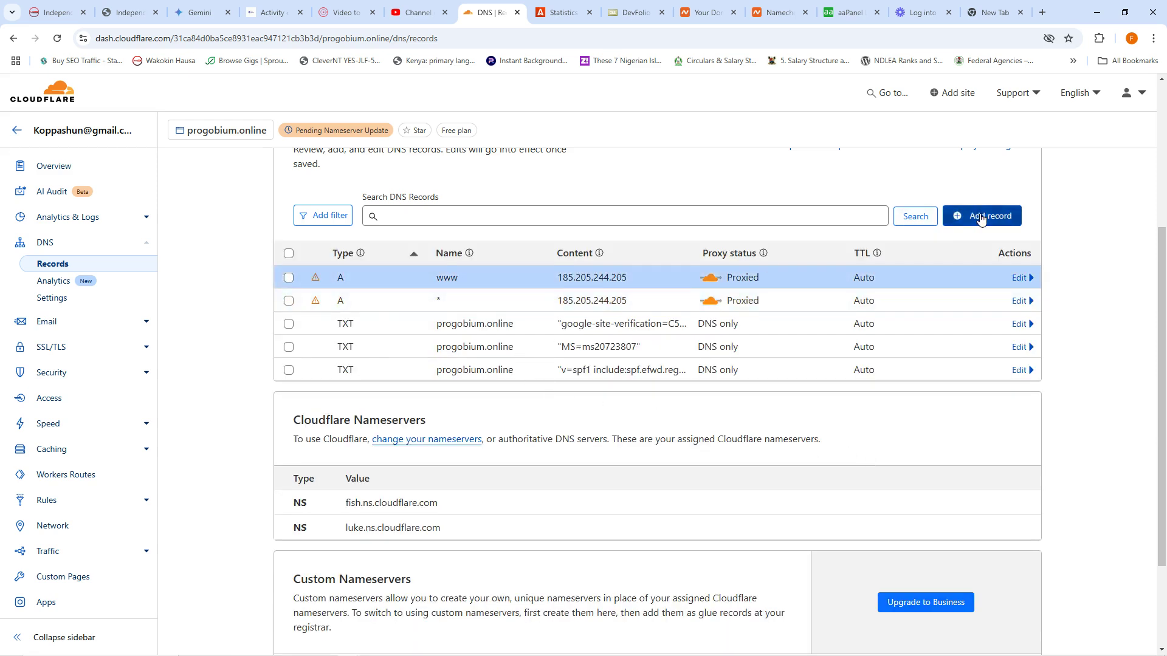
click(577, 301)
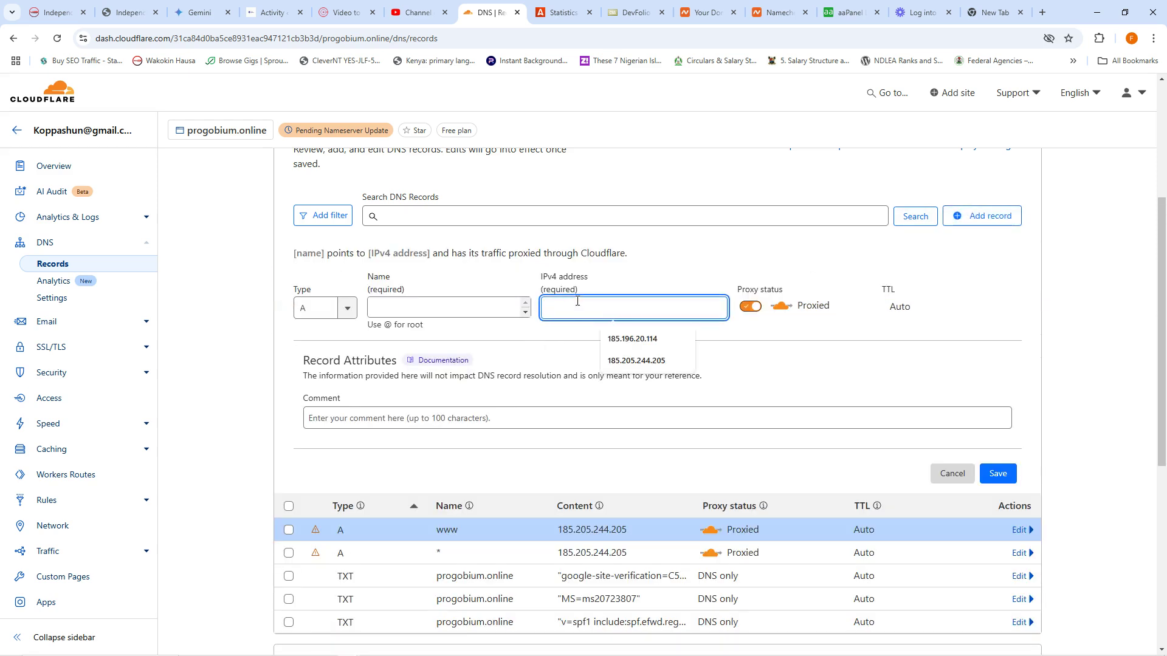
click(636, 360)
click(434, 310)
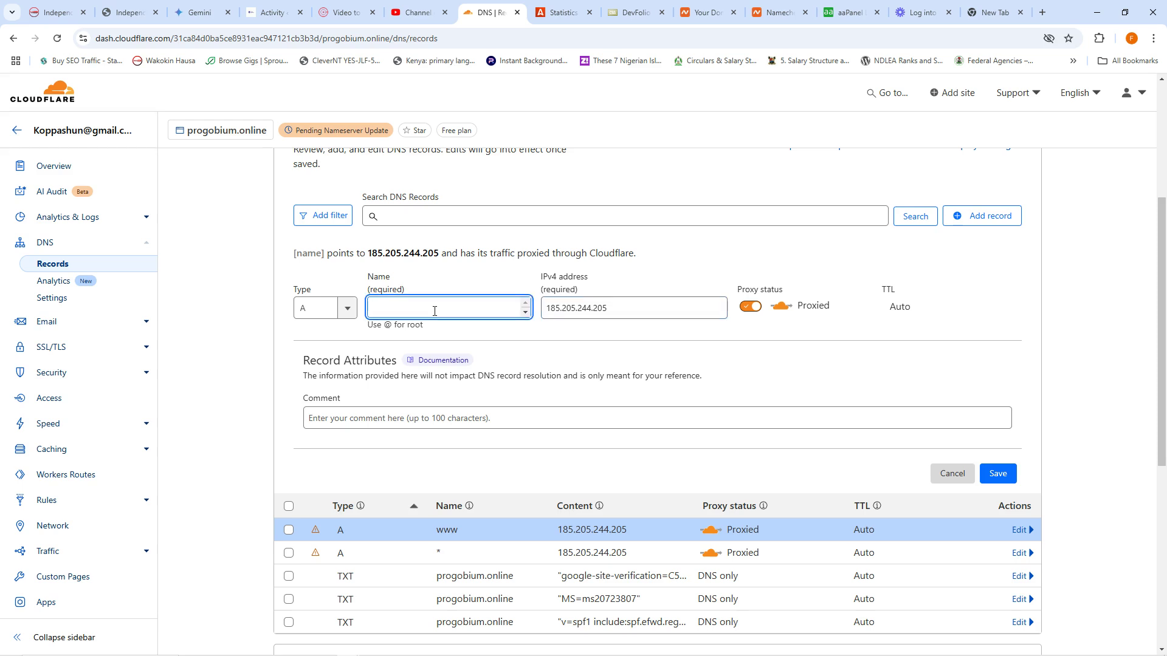
text(pro)
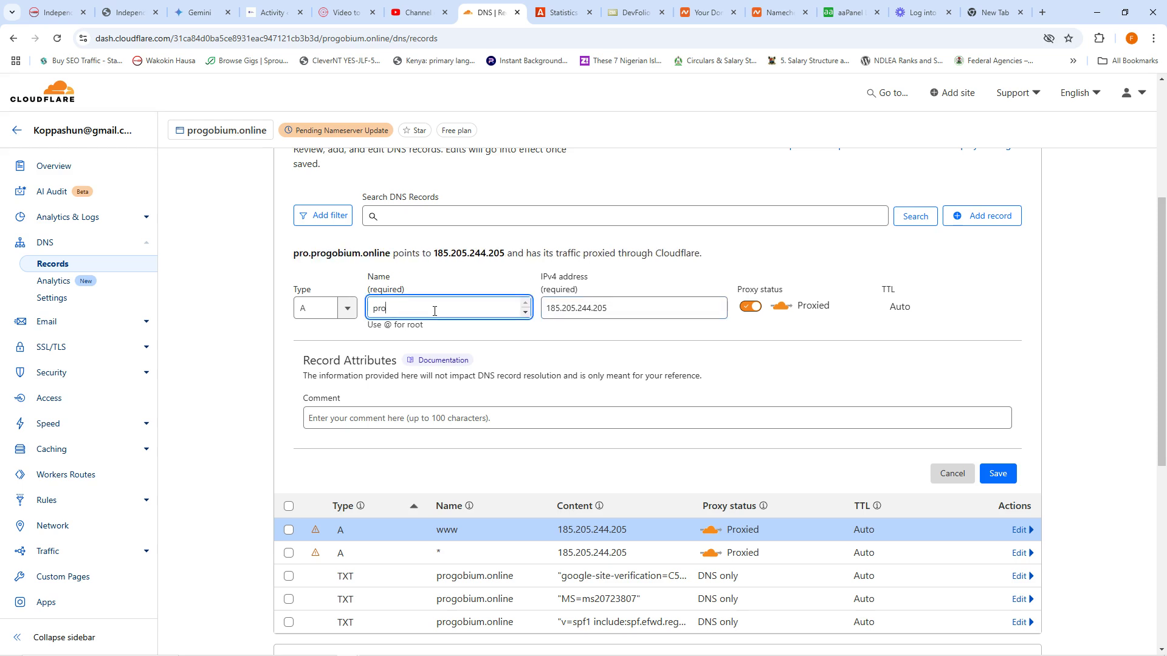
text(gobium)
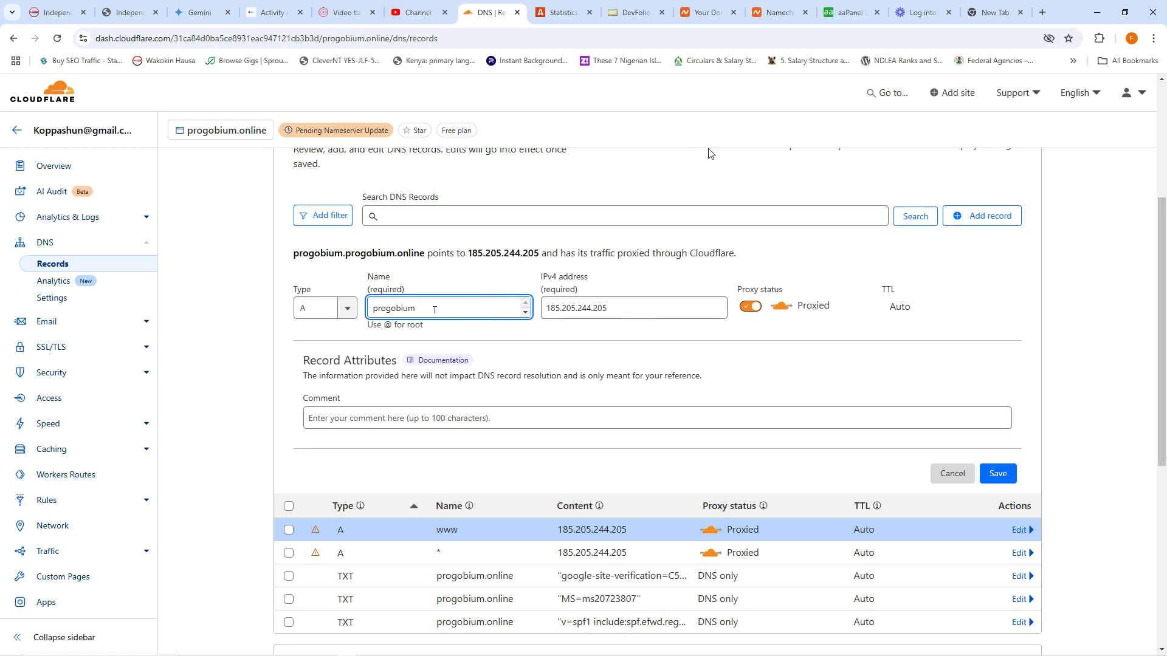
Step: Switch to the other browser window with the progobium.online page and check the domain's exact spelling
click(992, 12)
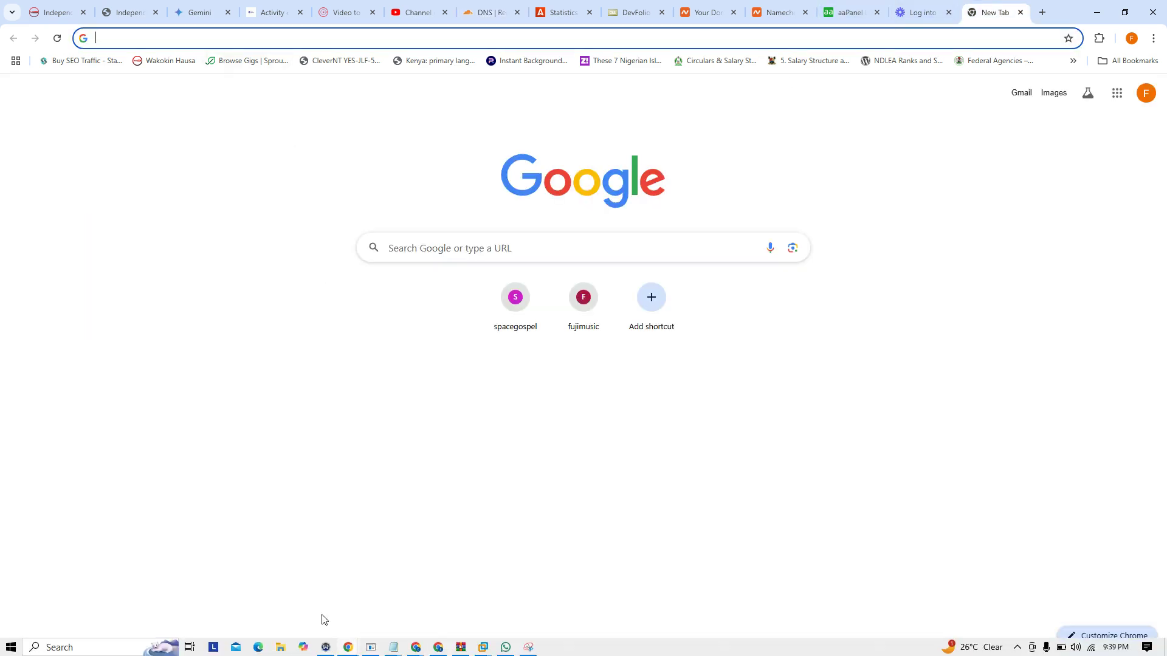
click(348, 647)
click(305, 612)
mouse_move(419, 649)
click(261, 603)
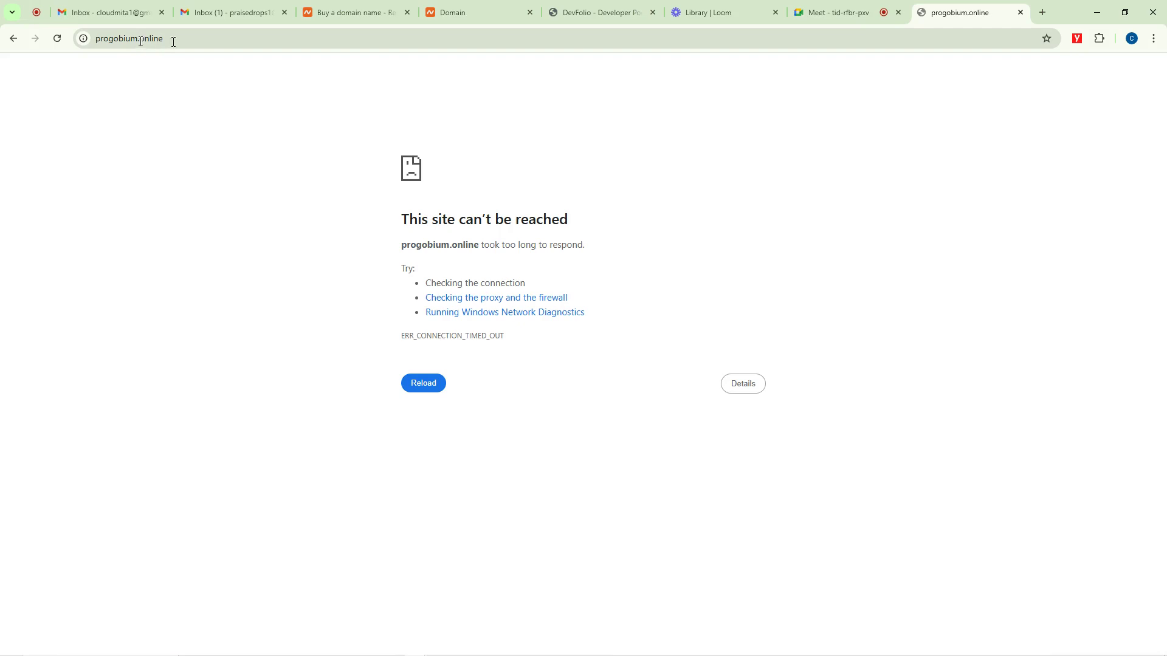
mouse_move(420, 650)
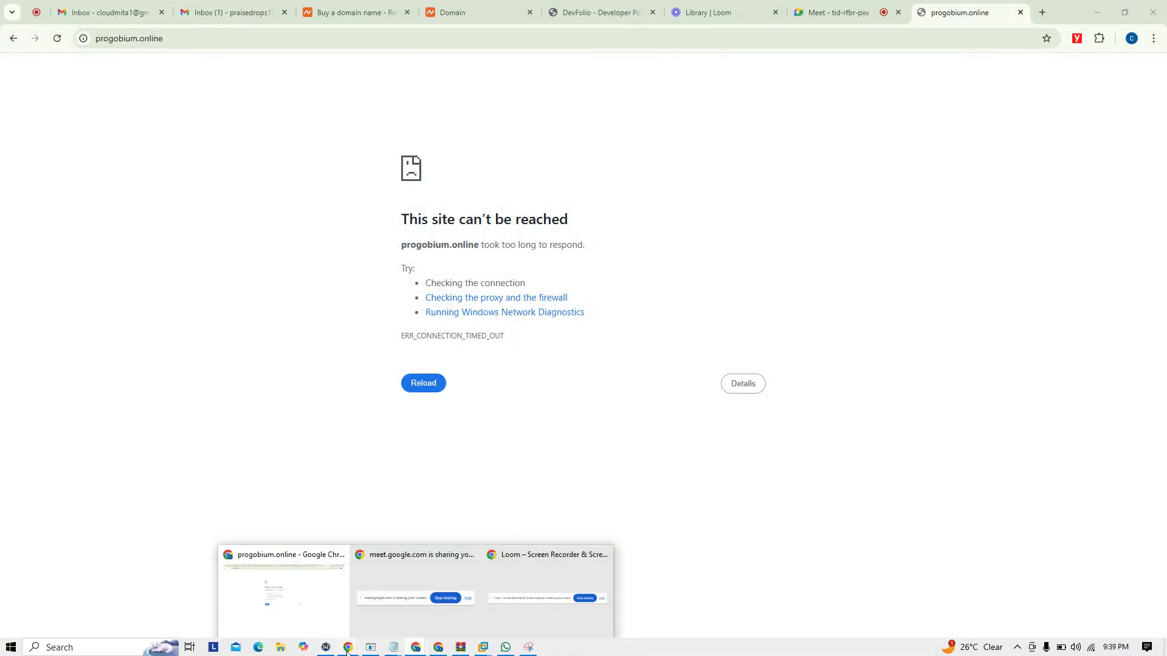
mouse_move(348, 652)
Step: Return to the Cloudflare DNS records, complete the new A record's name as progobium.online and save it
click(297, 607)
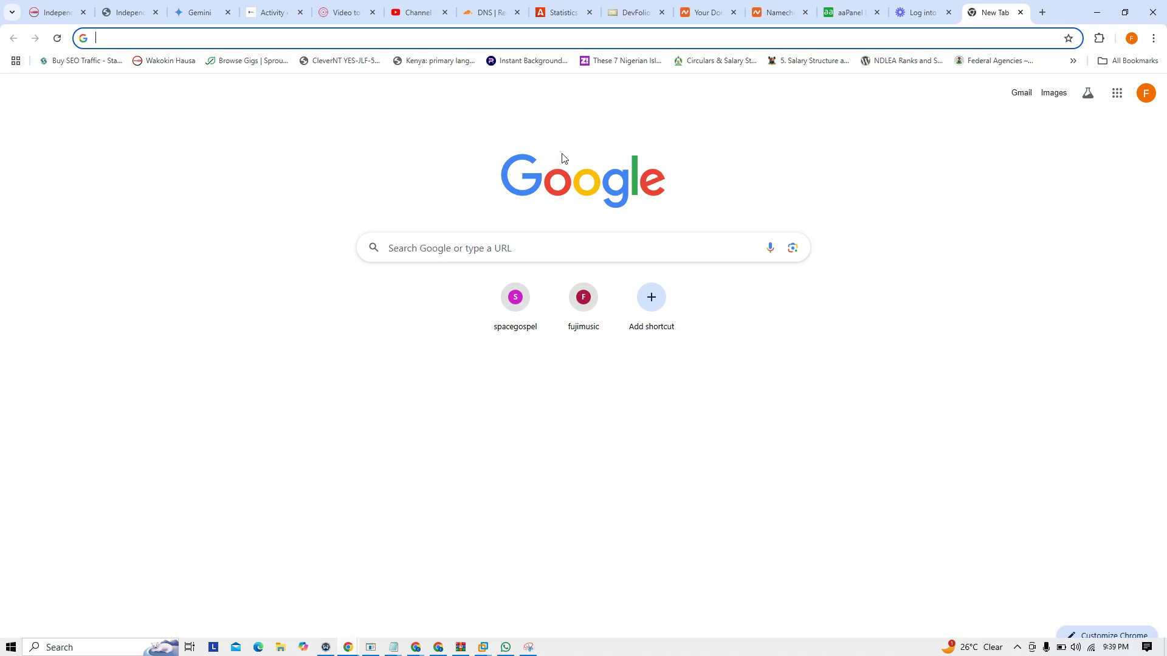
click(489, 12)
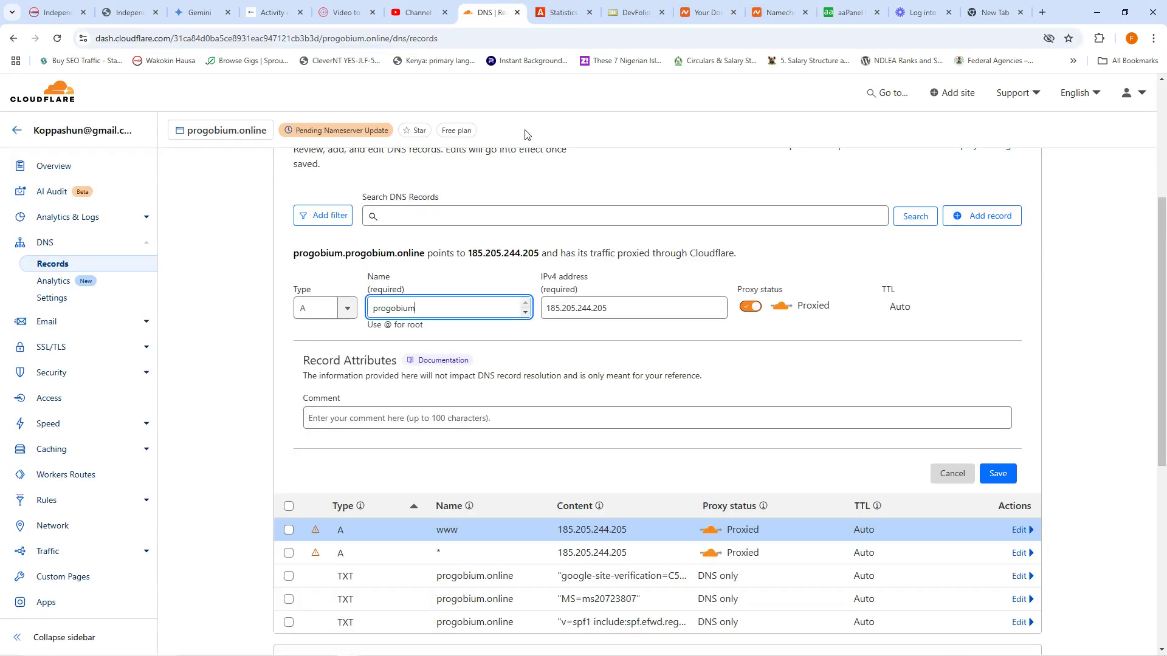
text(.online)
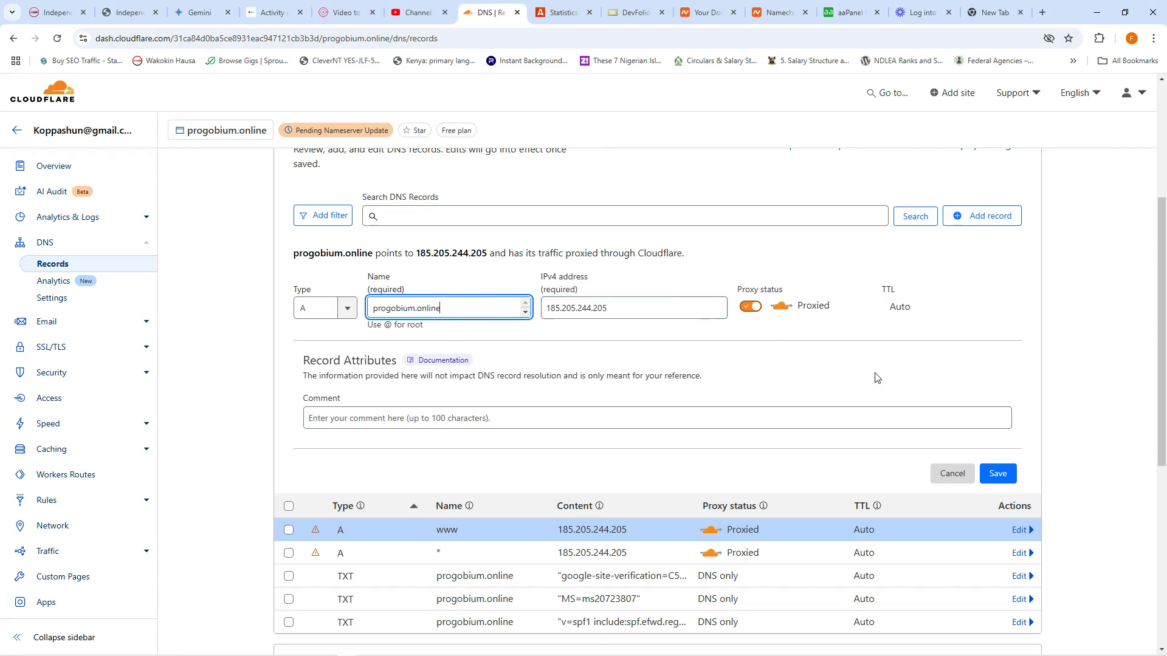
click(996, 474)
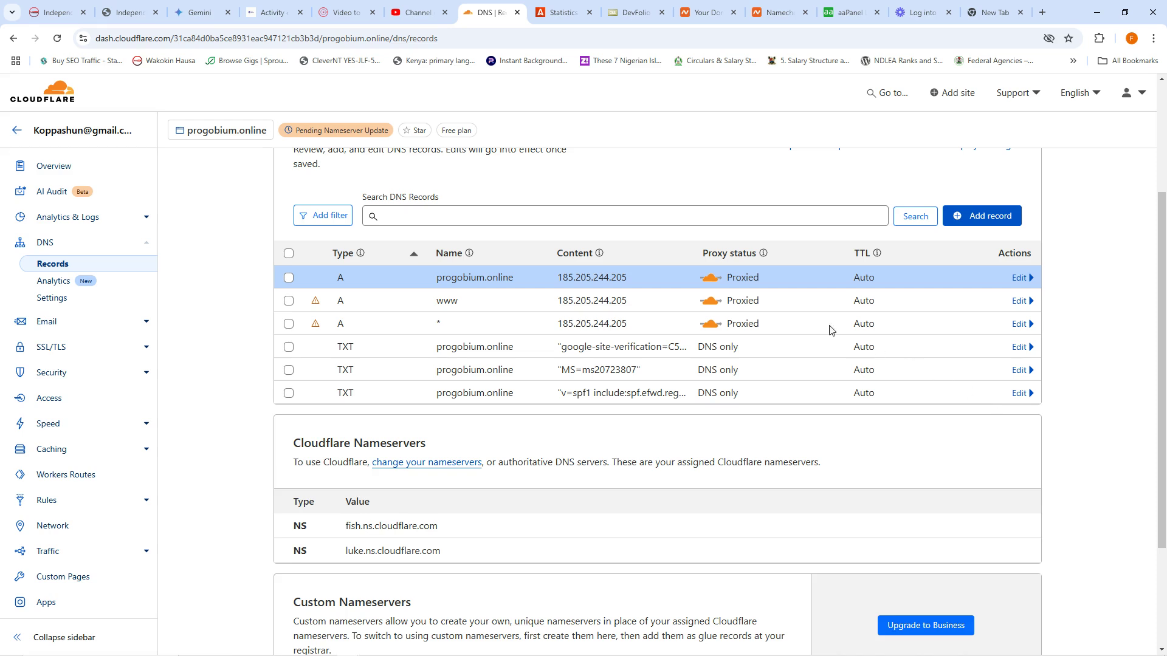
Step: Start a new DNS record of type MX with the name progobium.online
click(1000, 220)
click(348, 309)
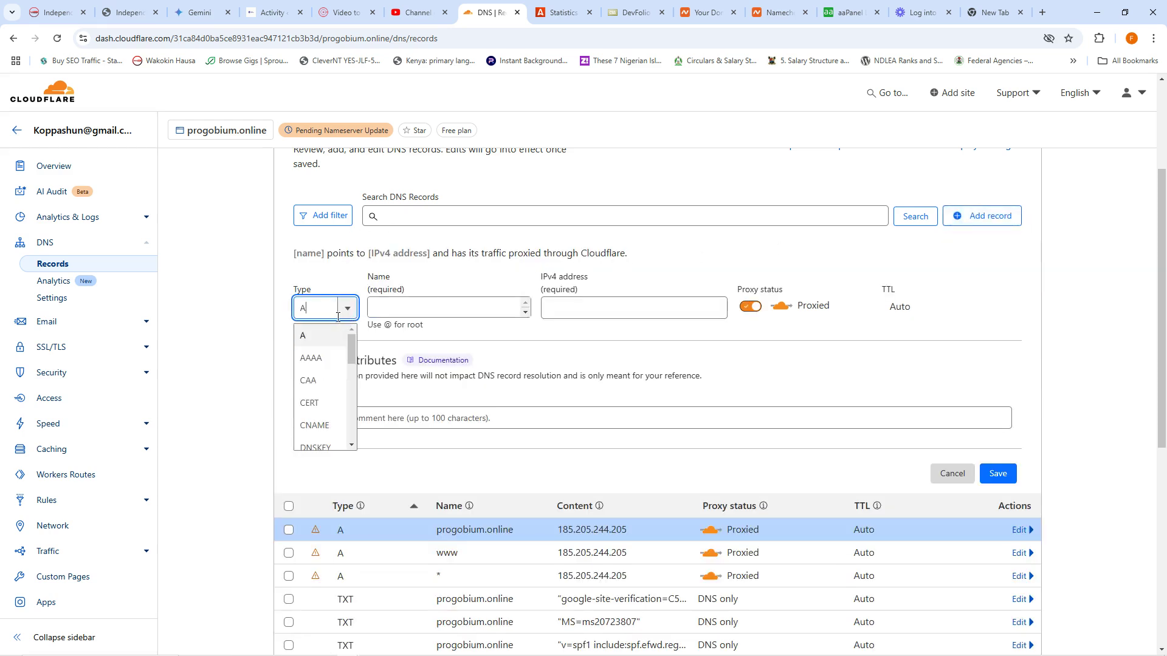
scroll(313, 377, down, 3)
click(312, 356)
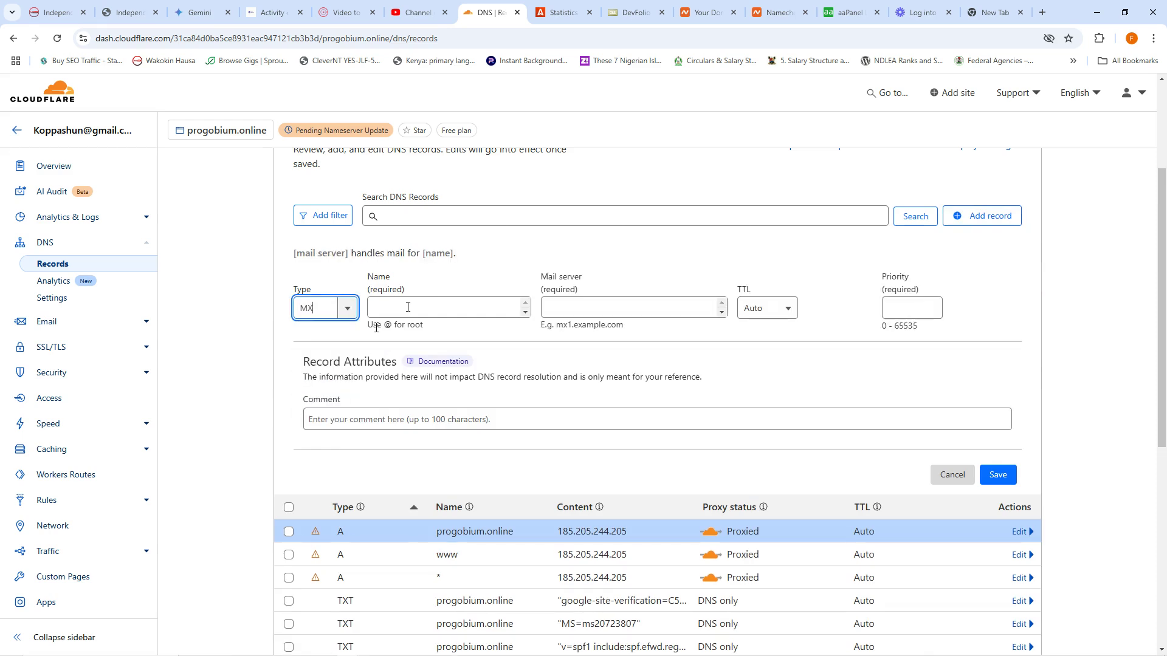
click(409, 308)
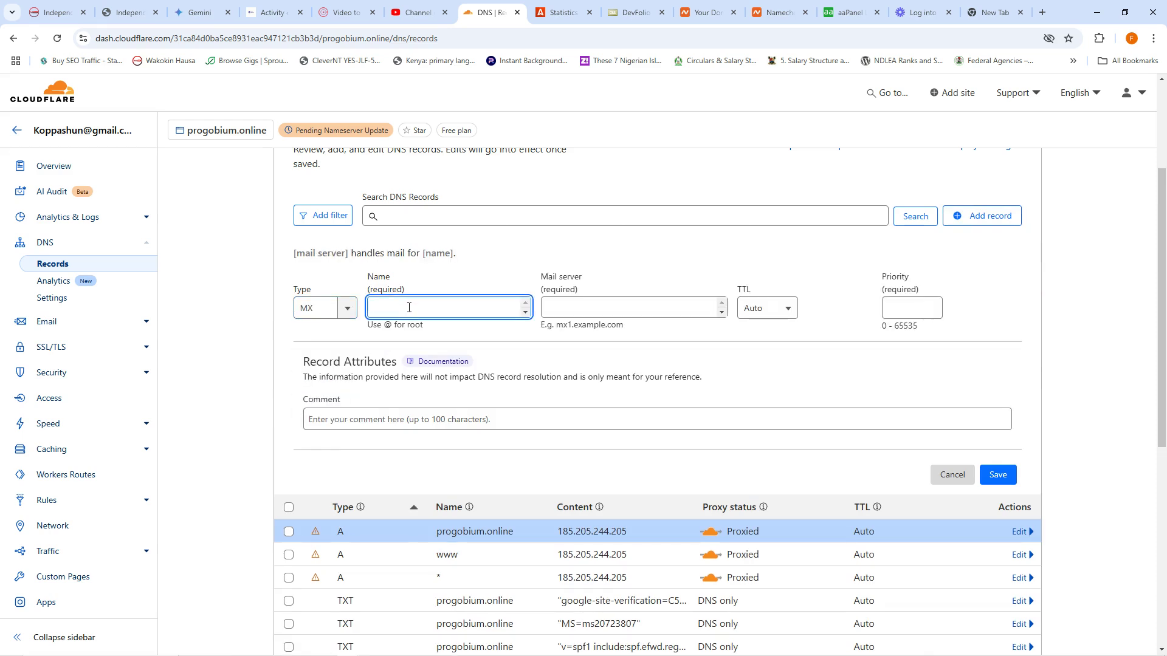
text(progobium)
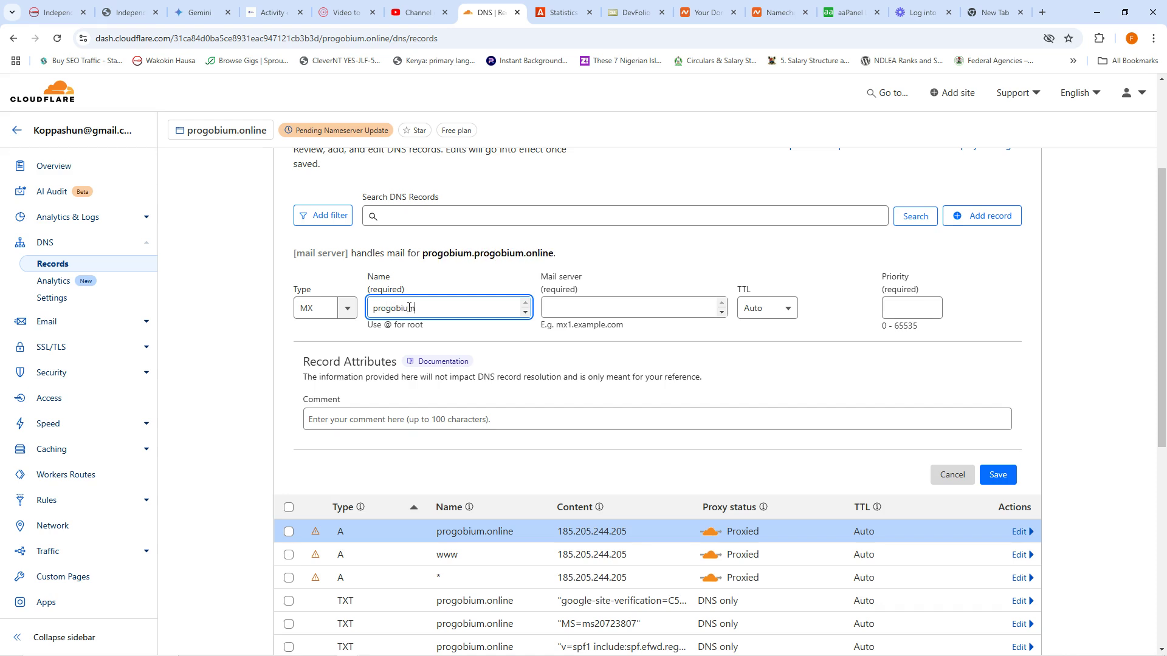
text(.onlin)
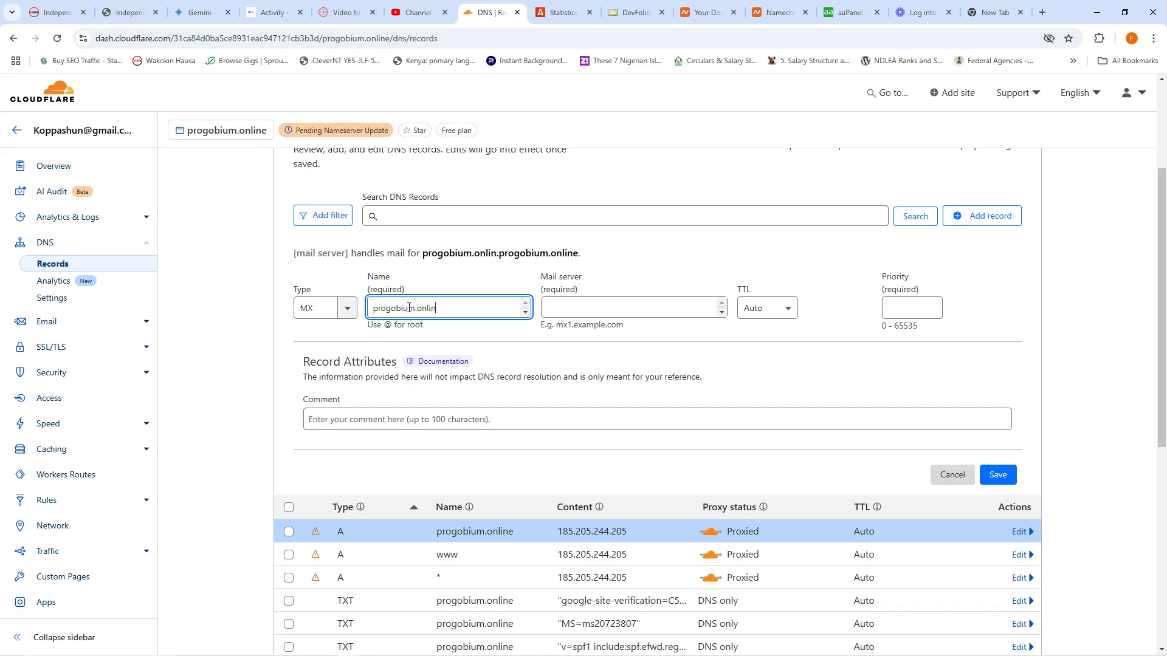
text(e)
Step: Complete the MX record with mail server mail.progobium.online and priority 56563, then save it
key(Tab)
text(mai)
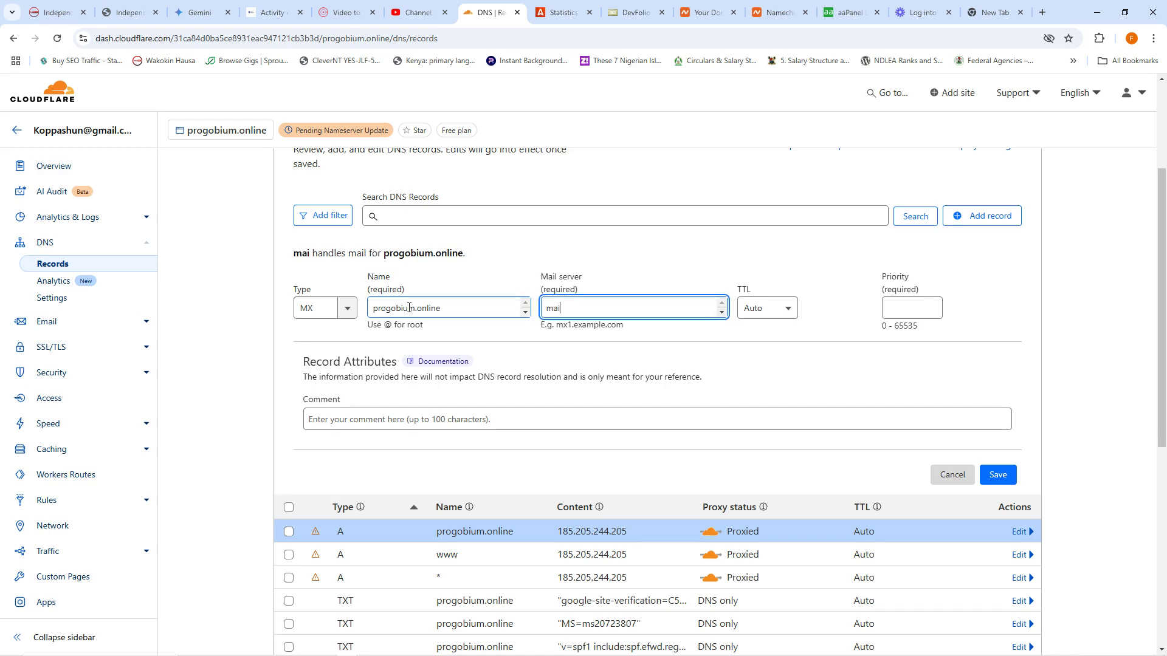
text(l.prog)
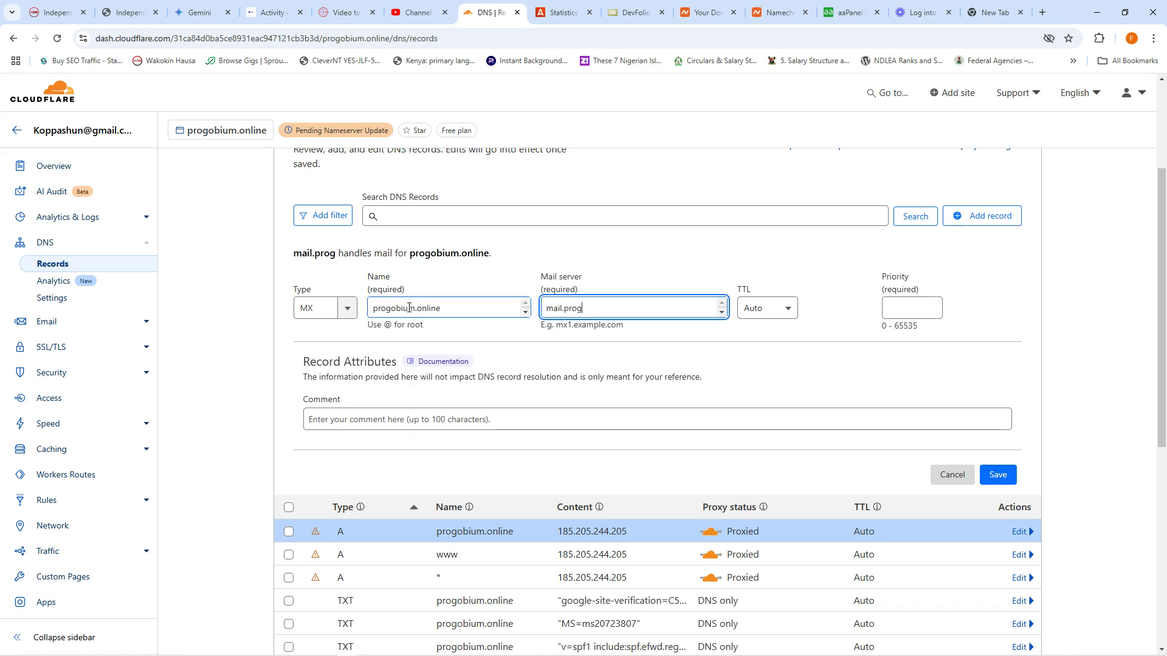
text(obium.)
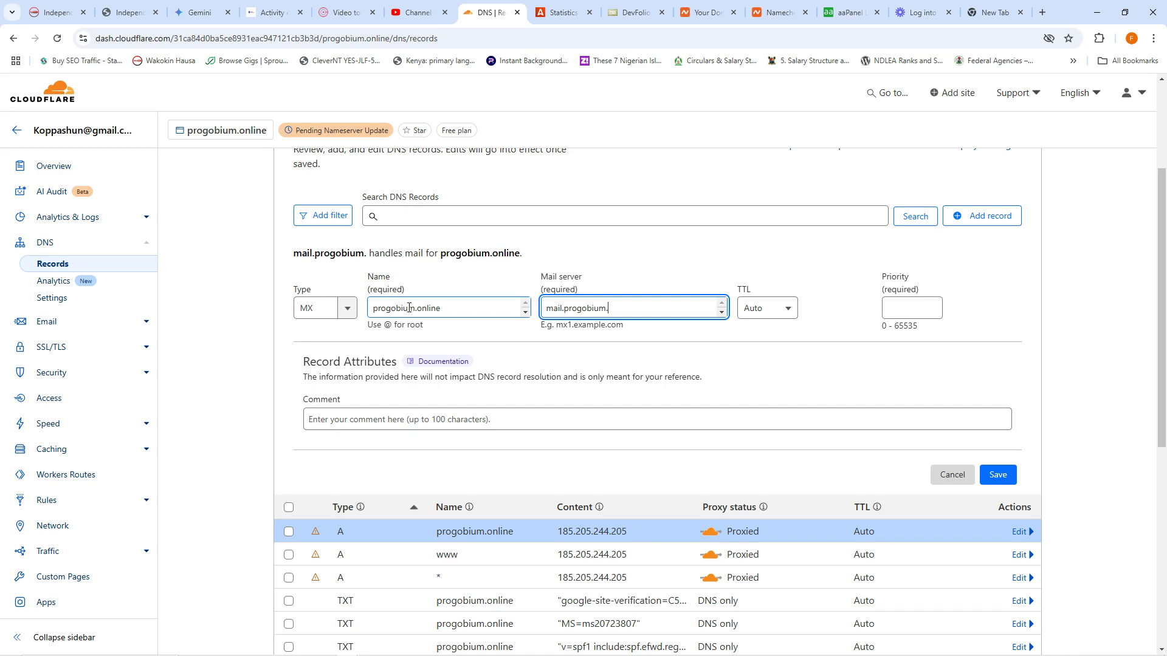
text(online)
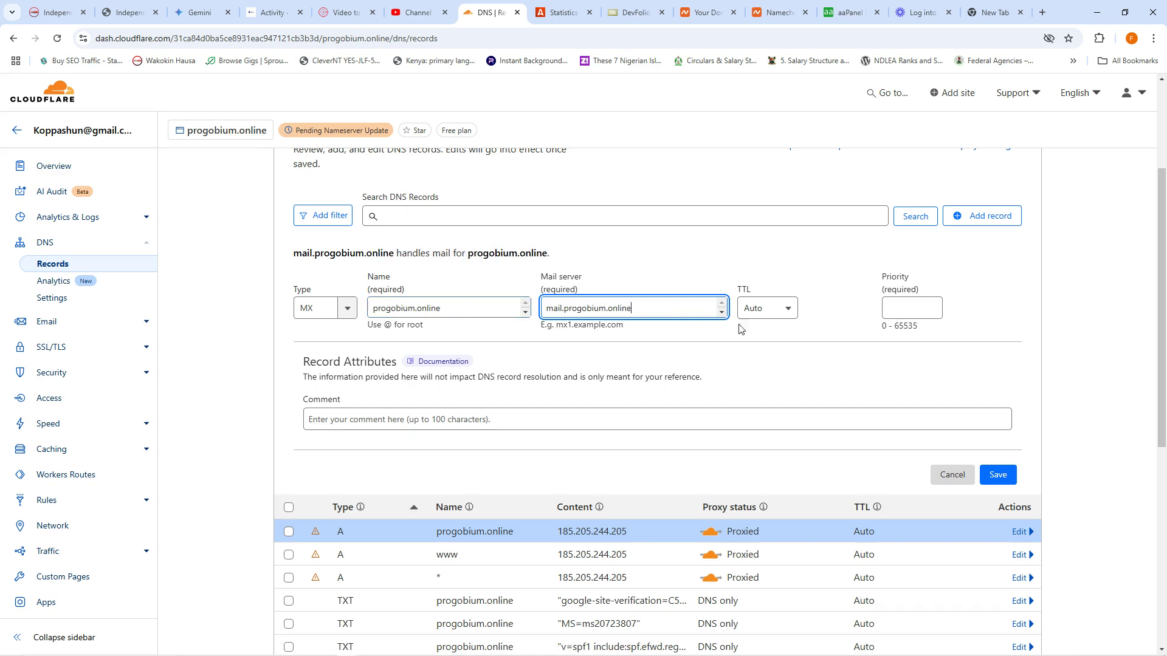
click(904, 313)
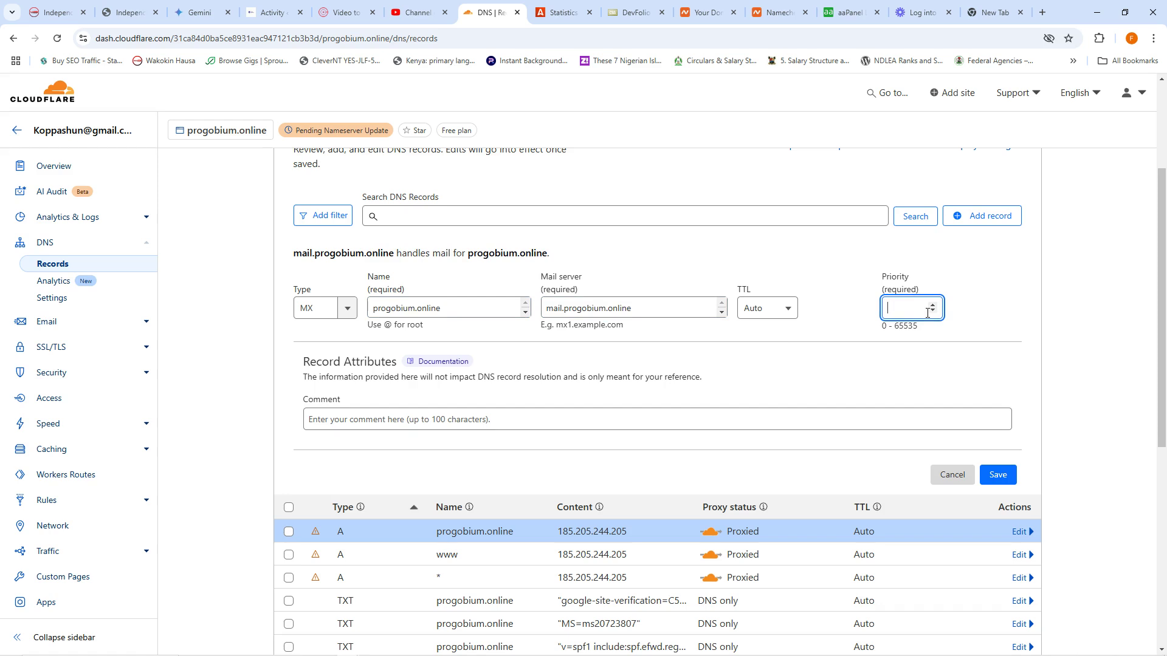
text(56563)
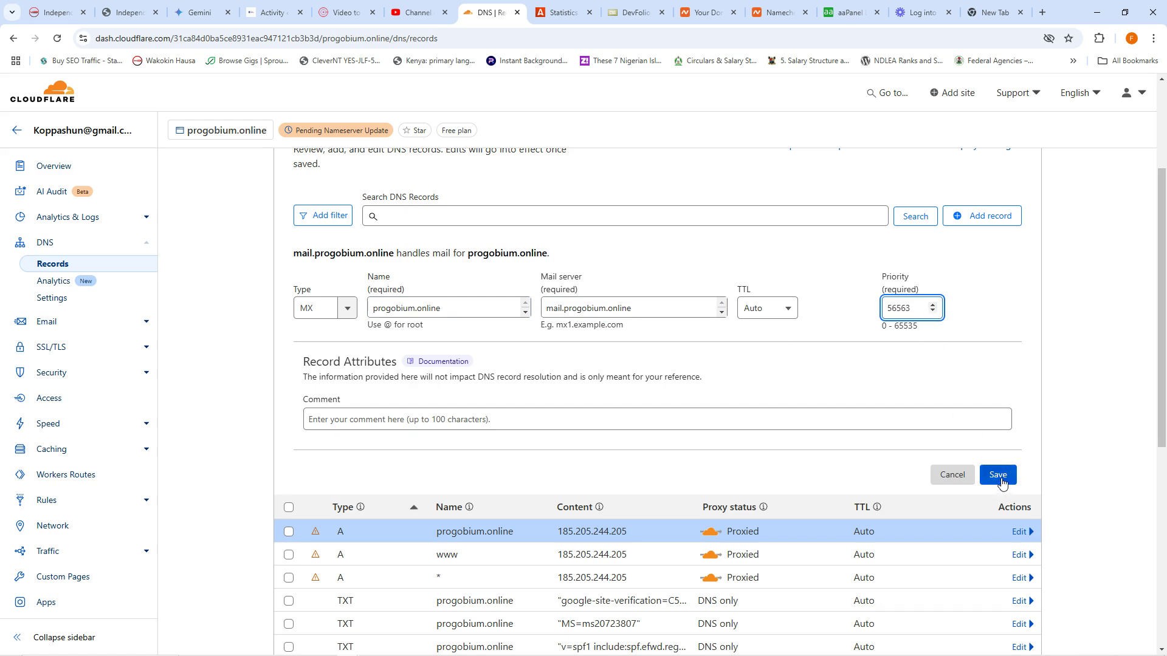
click(1002, 476)
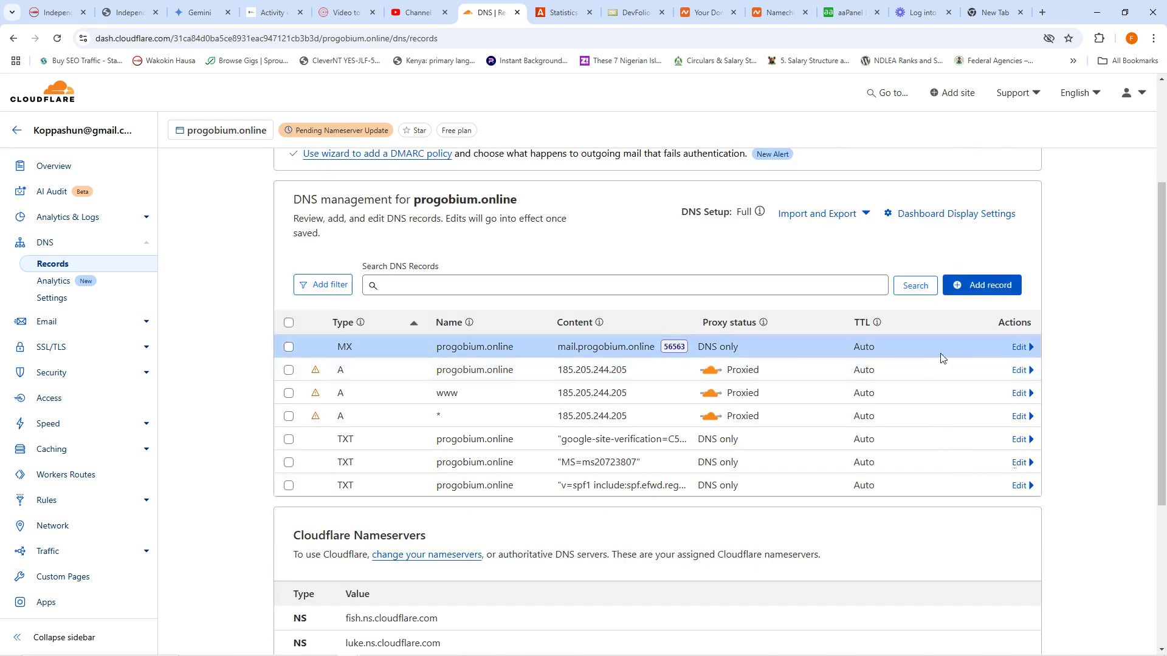
Step: Open progobium.online in a new browser tab to test whether the site loads
key(ctrl+t)
click(878, 42)
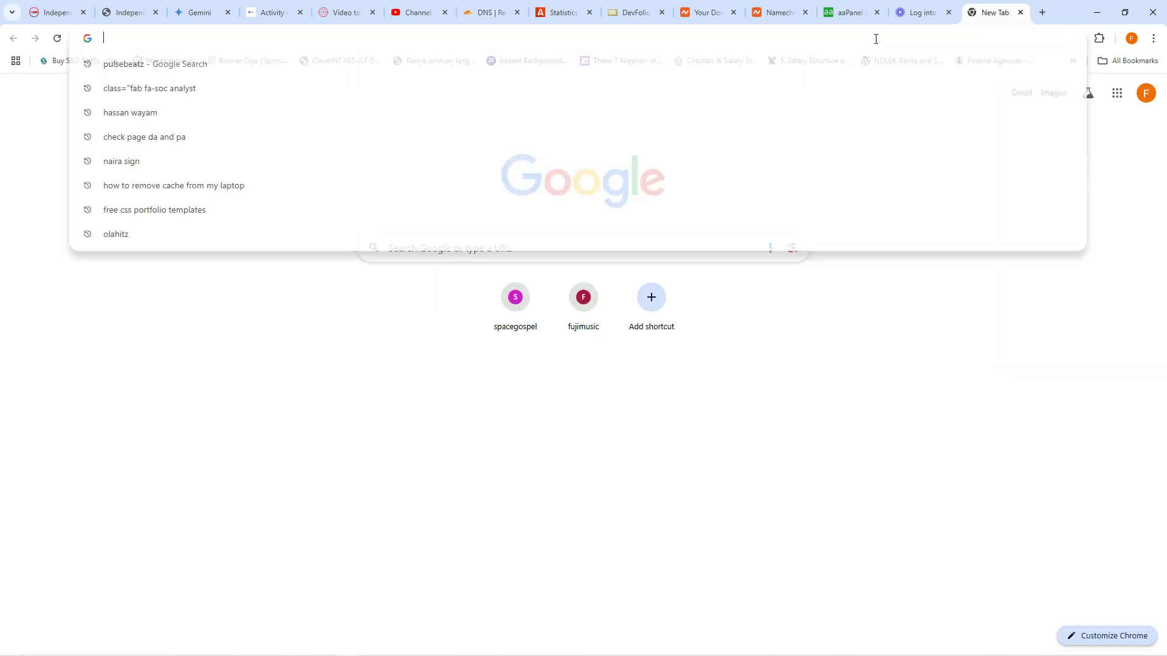
text(progo)
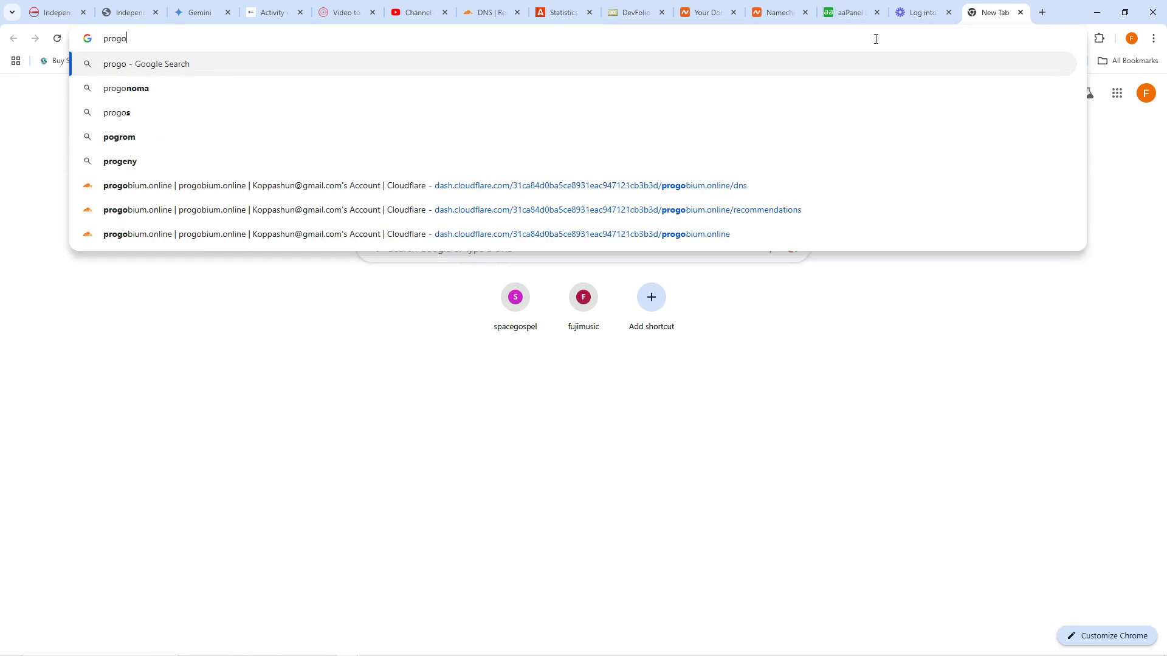
text(biu)
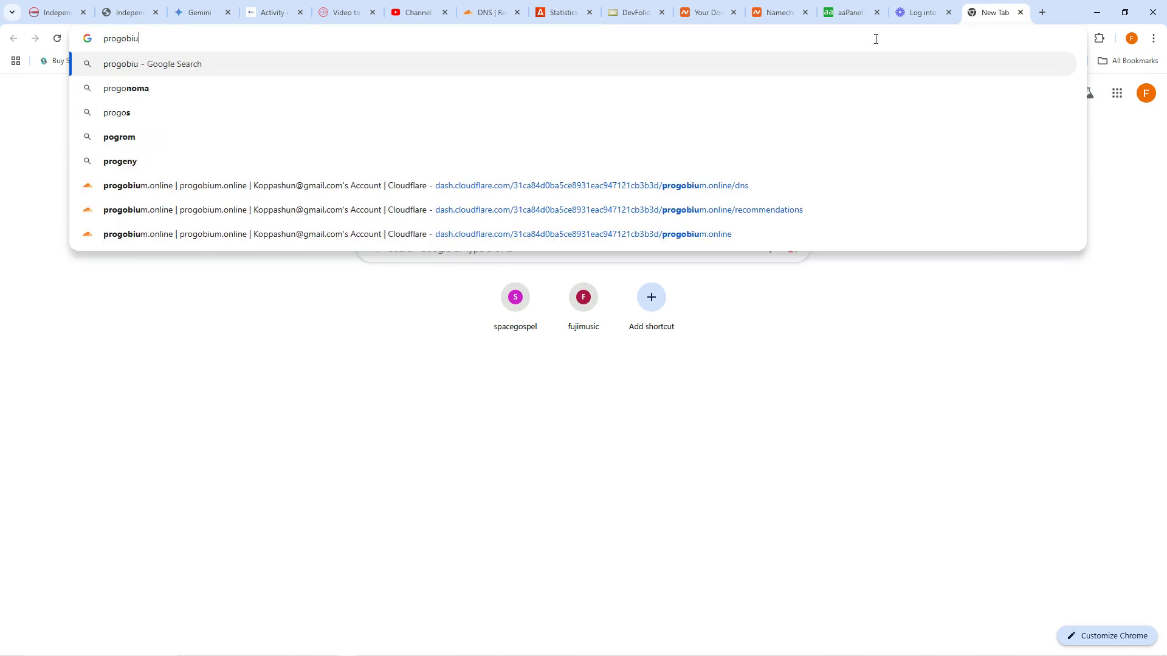
text(m.online)
key(Return)
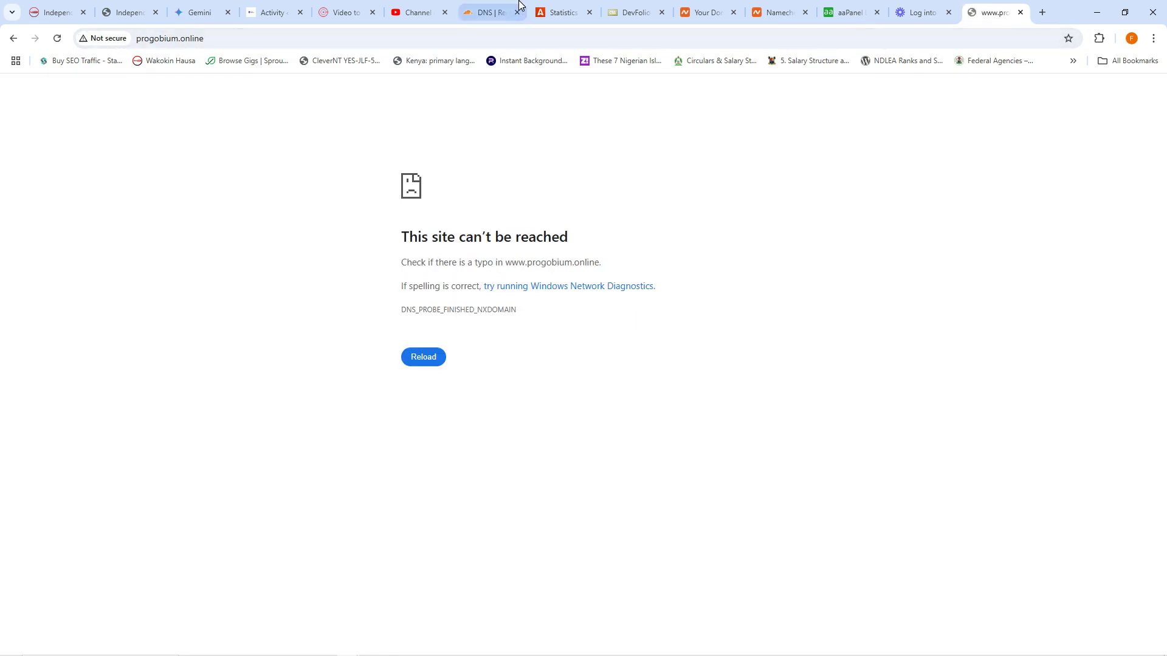
Step: Switch to the Google Meet call in the other browser window and admit the participant waiting to join
click(491, 13)
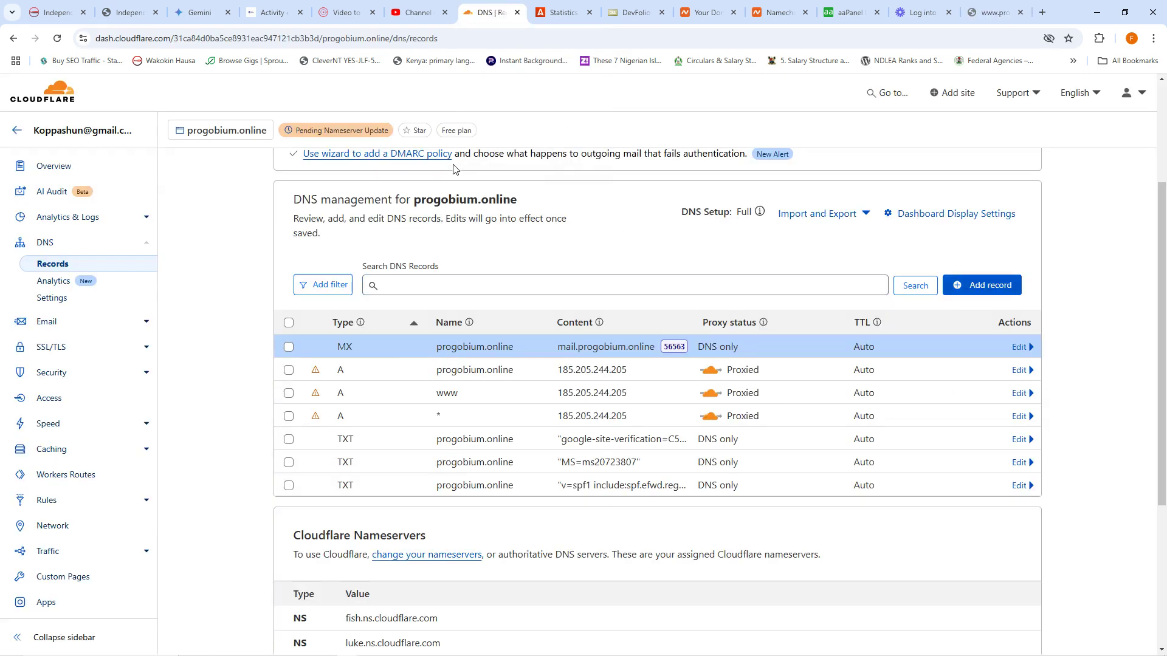
mouse_move(433, 645)
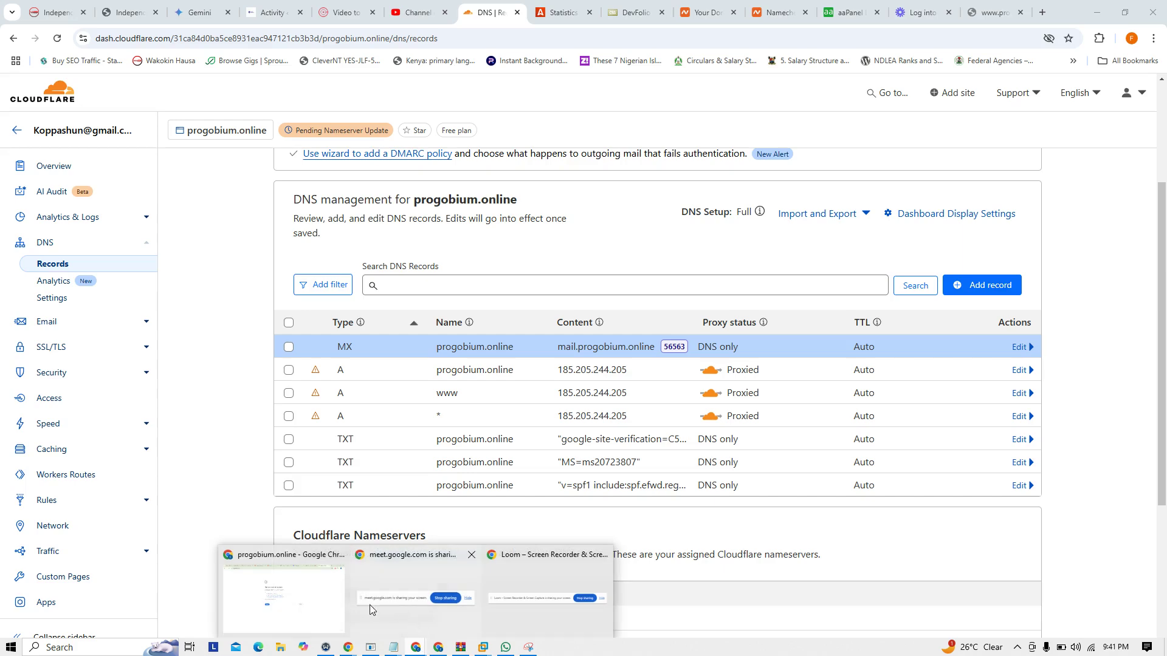
click(370, 604)
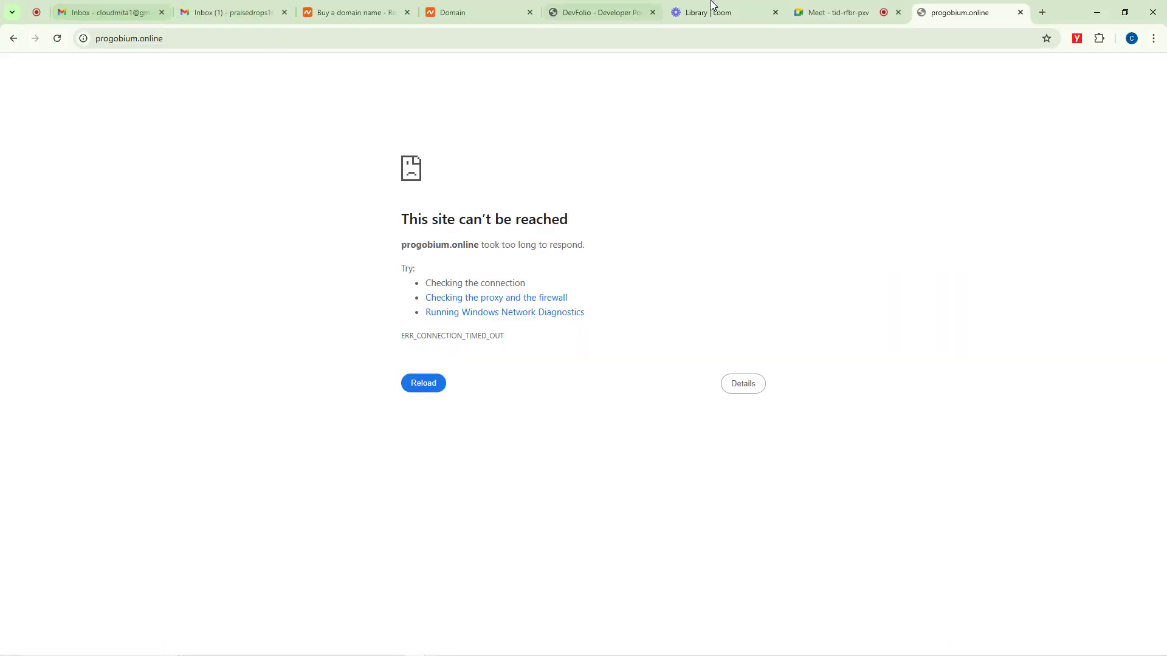
click(840, 11)
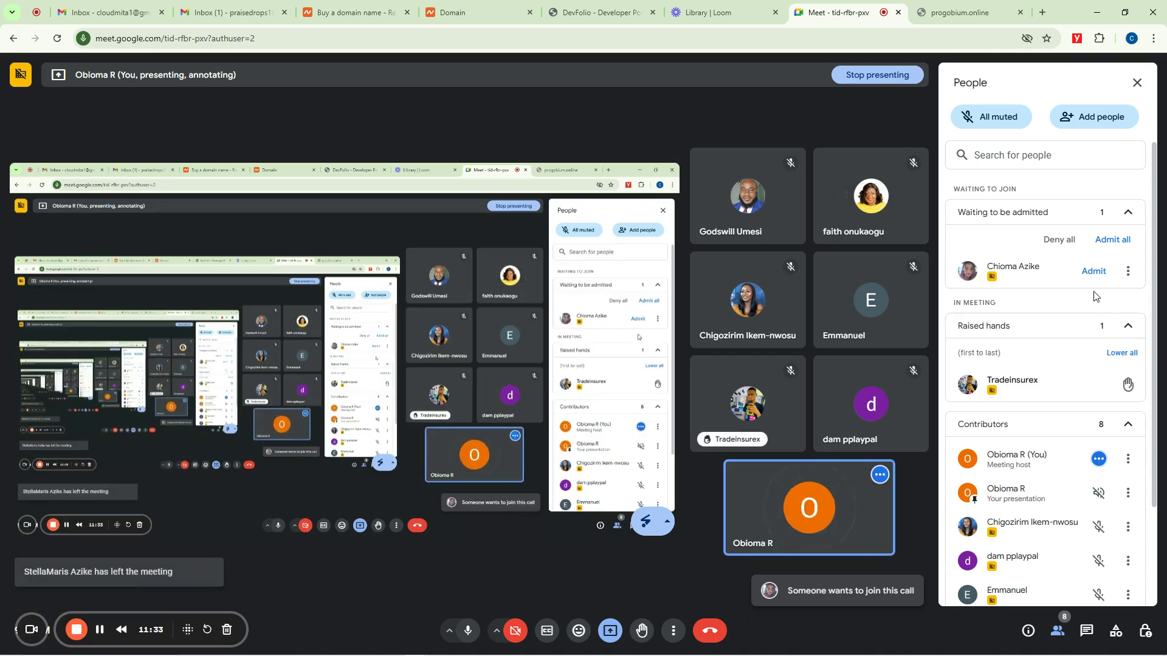
click(1093, 272)
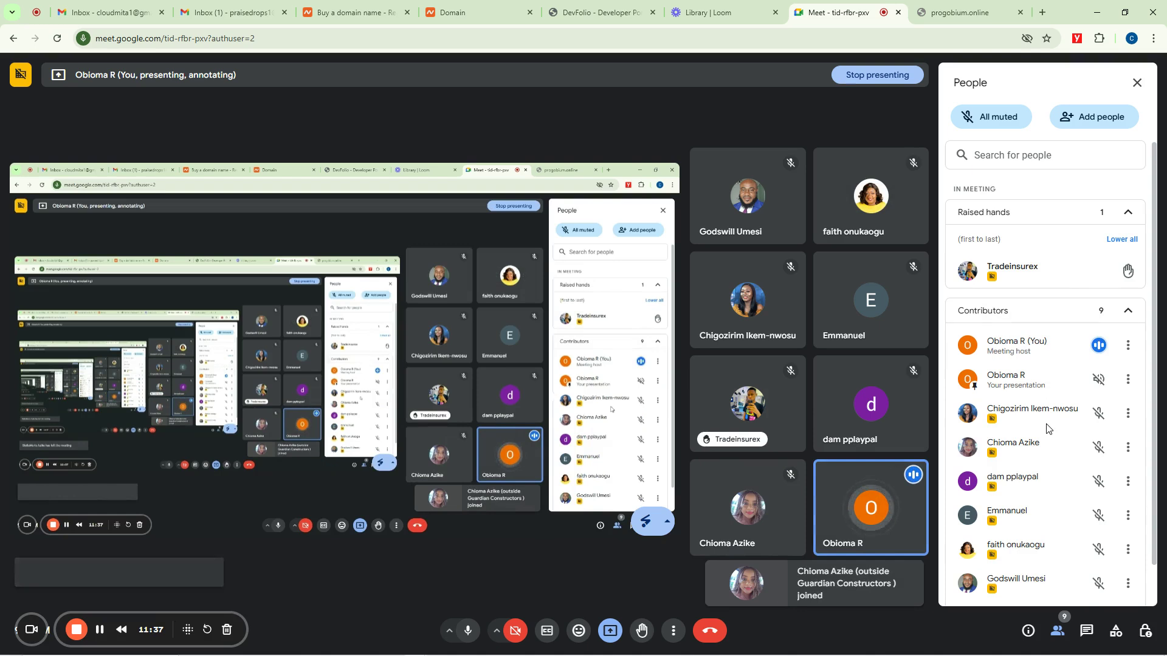
scroll(1069, 312, down, 1)
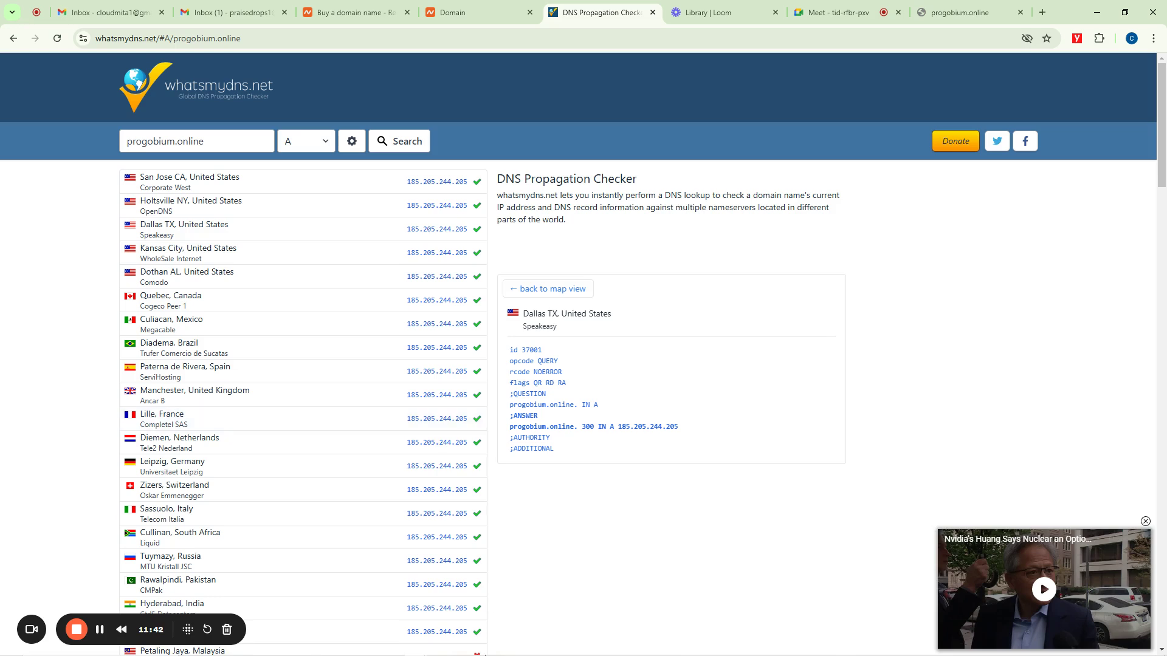
Step: Return to the browser window holding Cloudflare and review the DNS records page of progobium.online
mouse_move(417, 649)
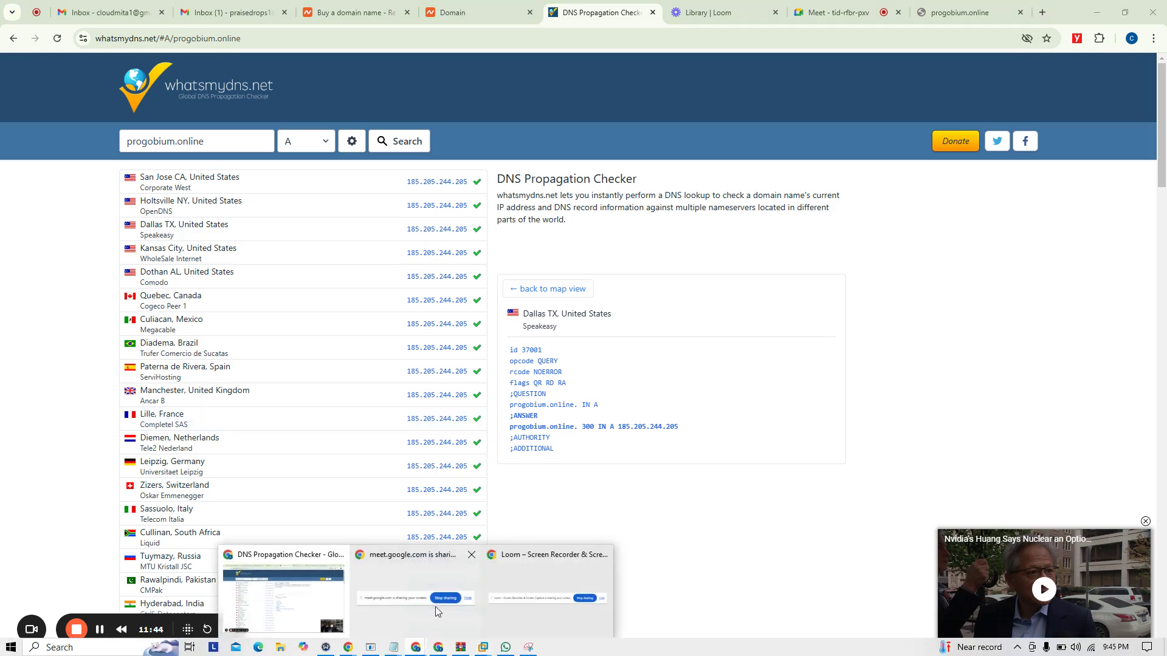
click(312, 602)
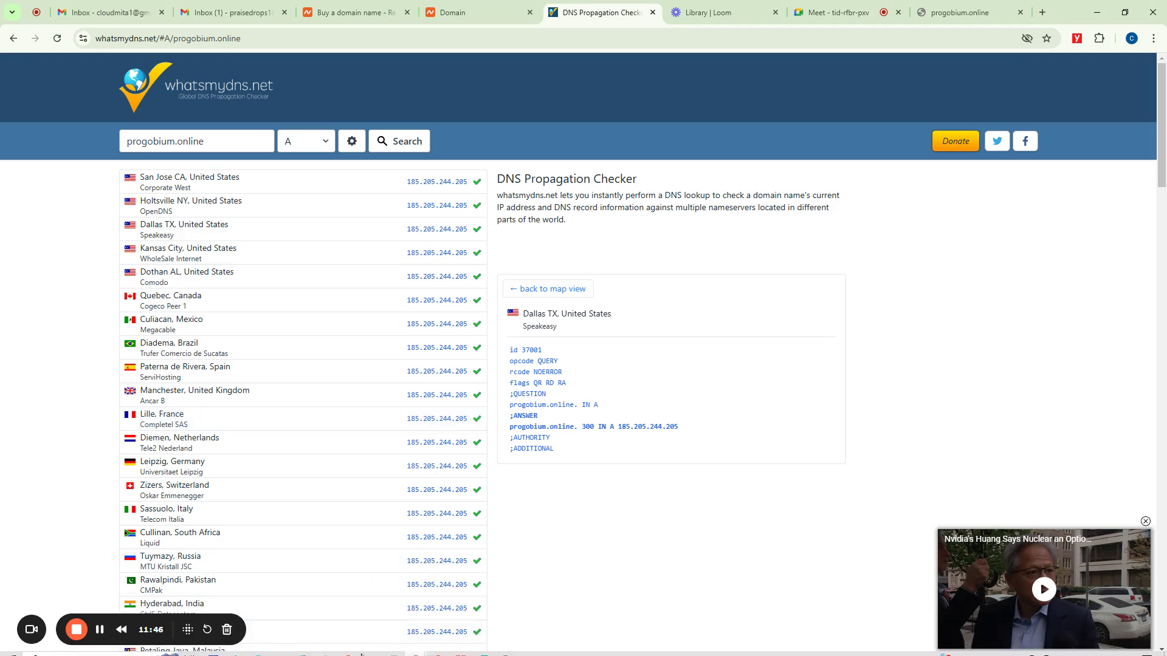
mouse_move(350, 649)
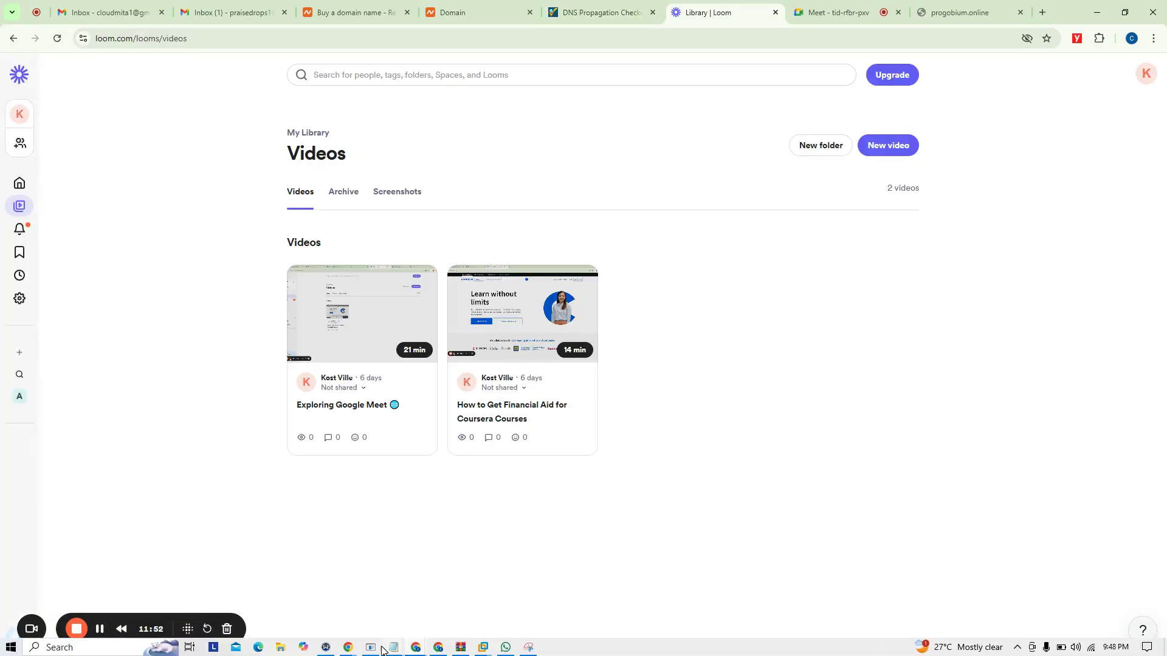
mouse_move(347, 648)
click(277, 604)
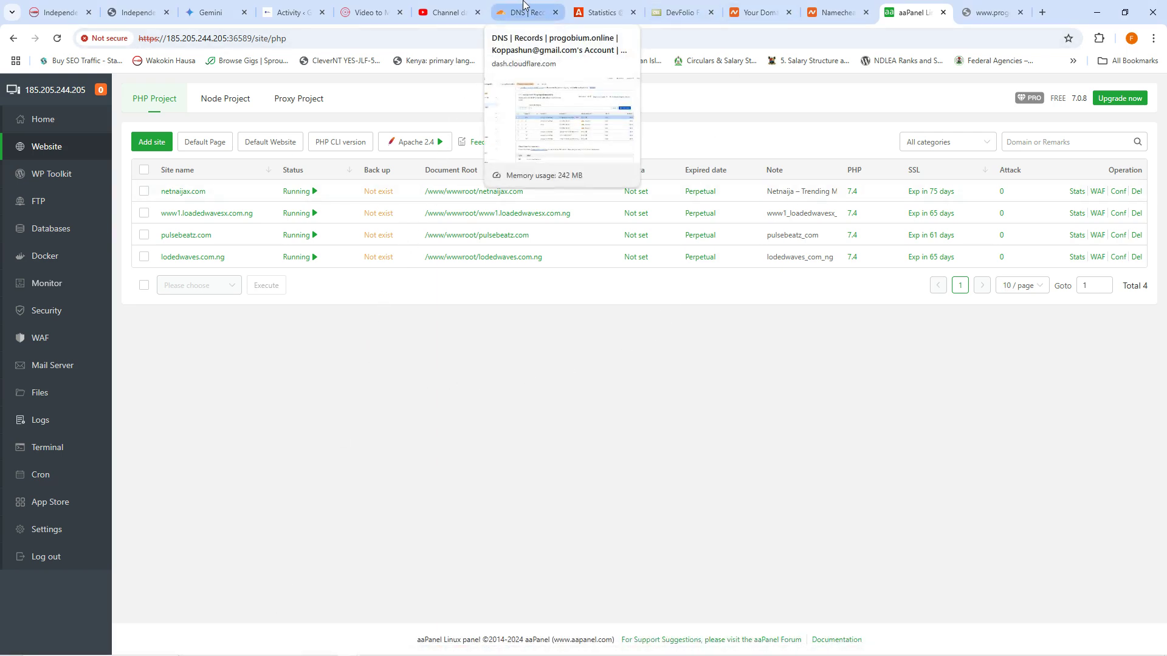
click(524, 6)
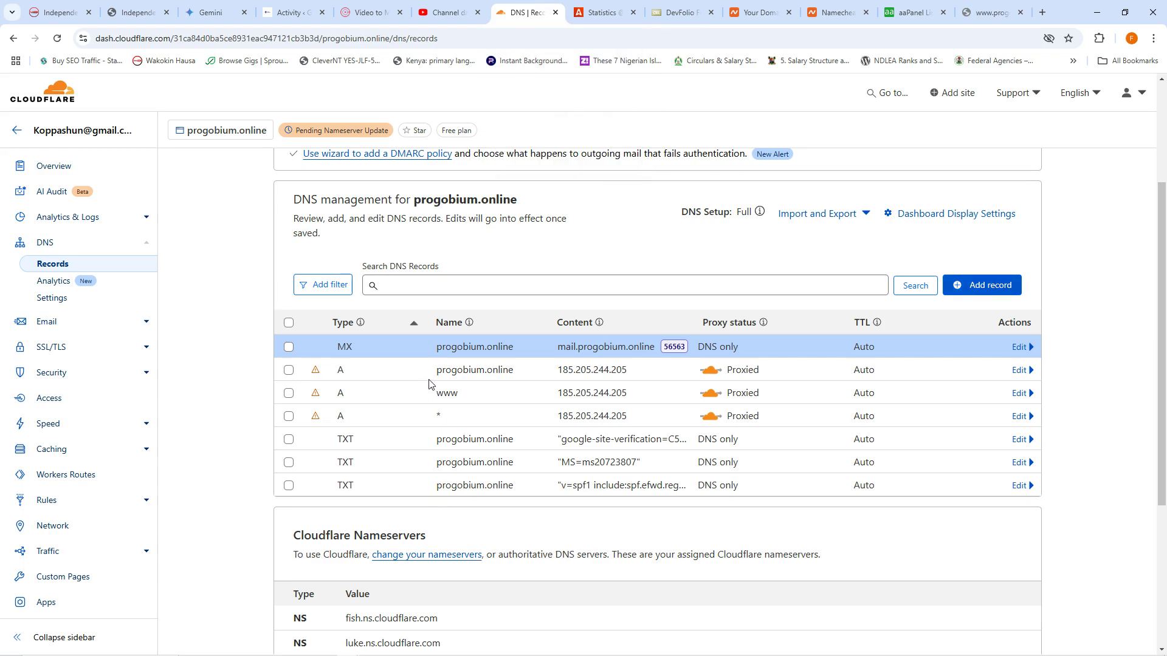
scroll(674, 372, down, 4)
scroll(680, 389, up, 7)
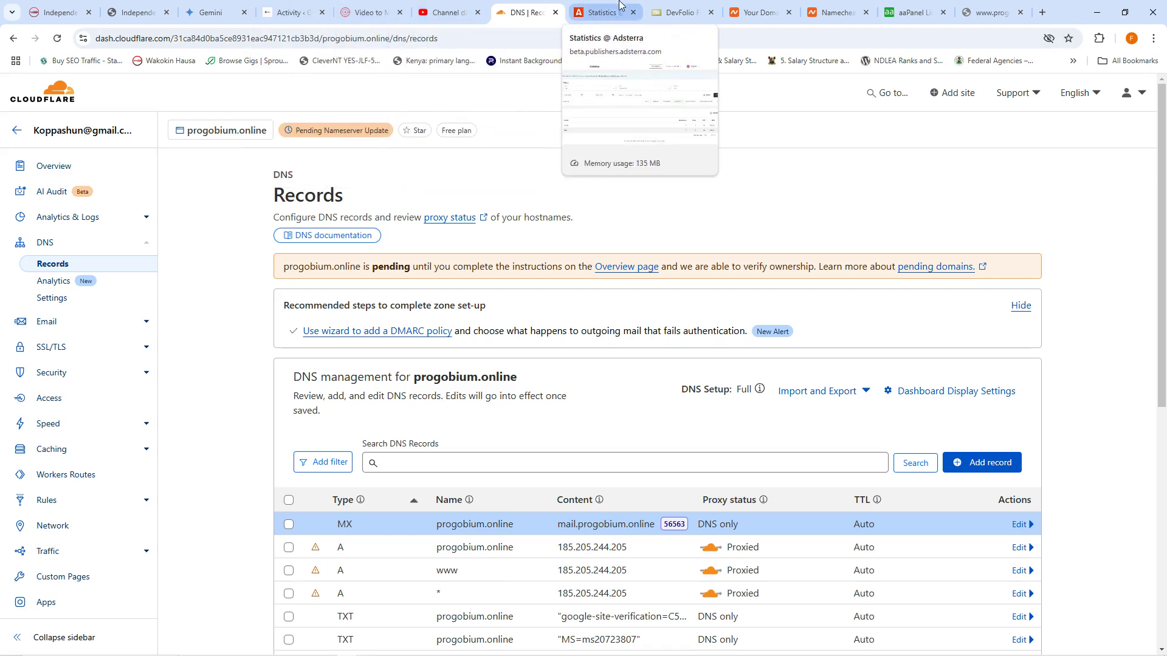
Step: Look over the aaPanel website list, the Cloudflare nameservers and the progobium.online page
click(919, 6)
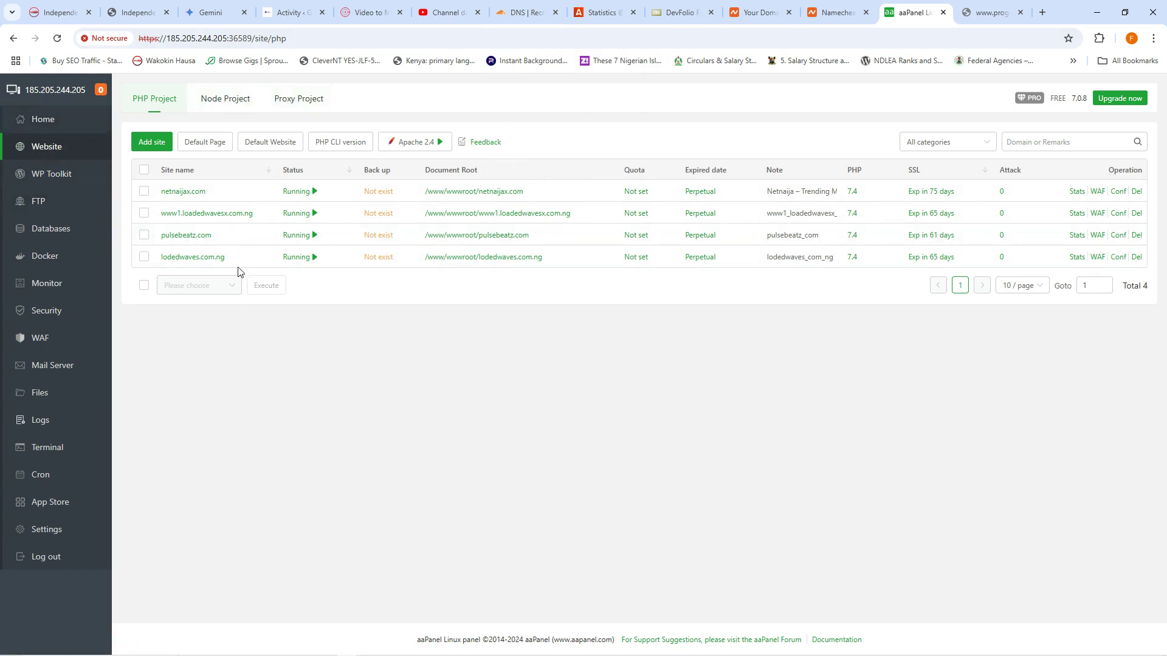
click(523, 12)
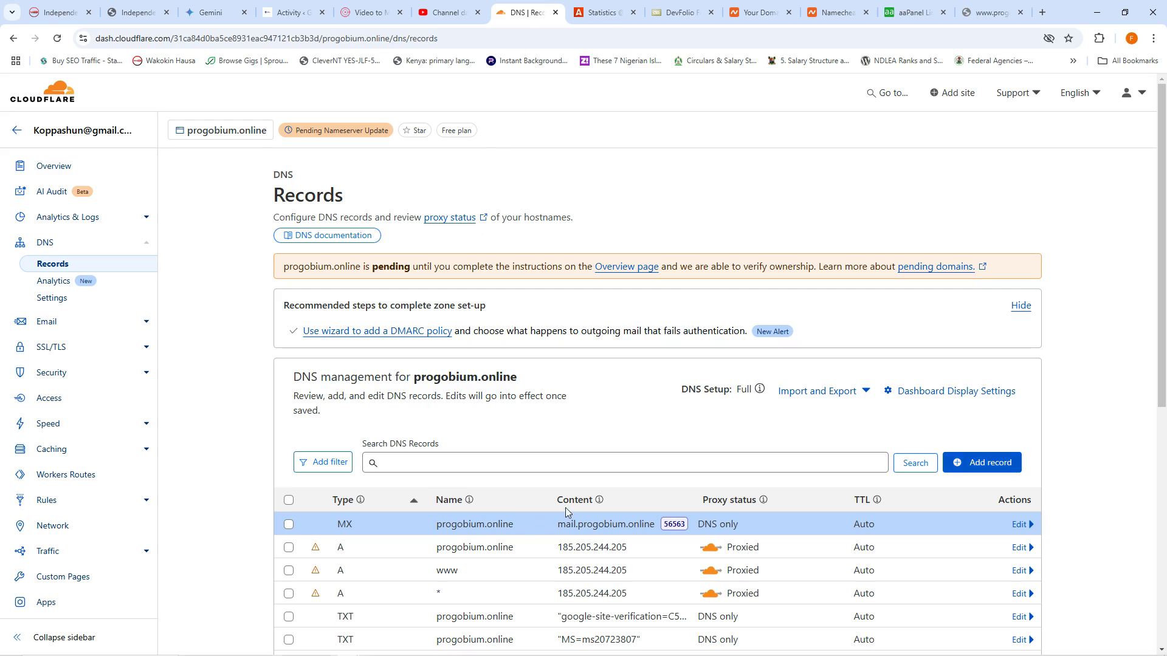
scroll(385, 459, down, 3)
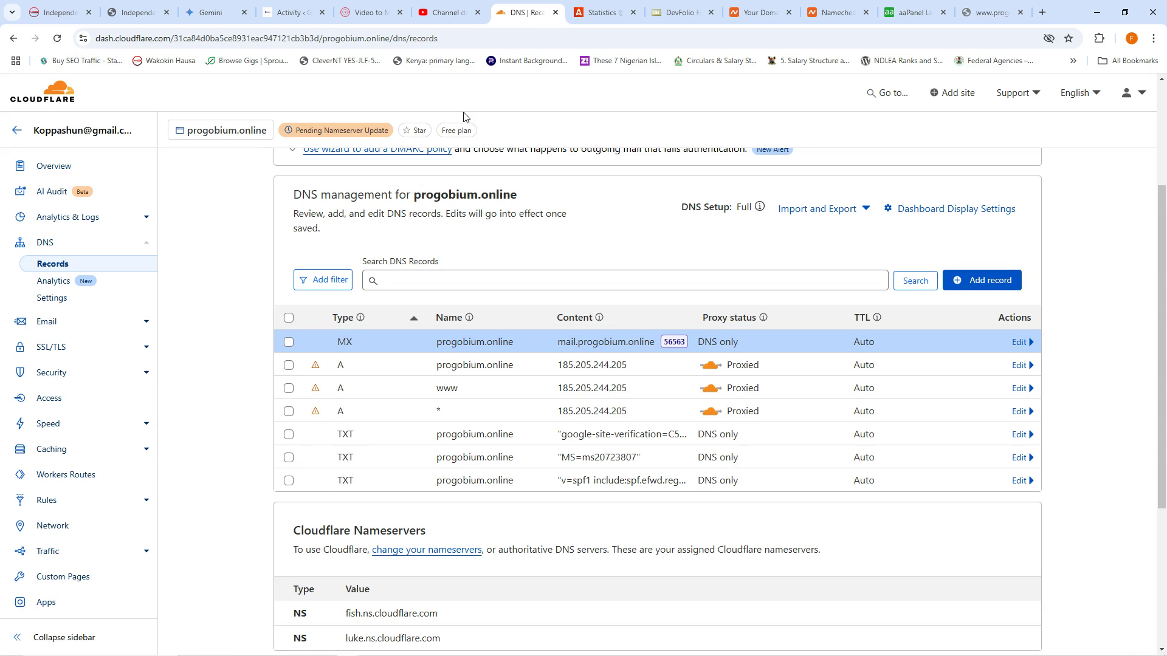
click(812, 18)
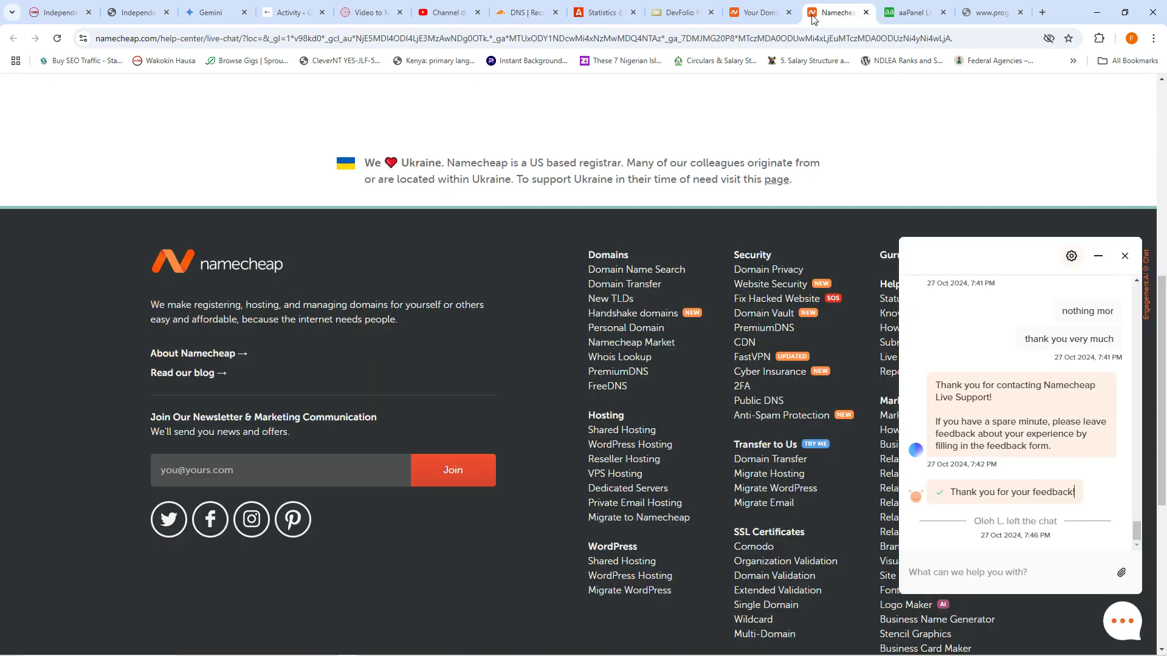
scroll(464, 260, up, 15)
click(990, 12)
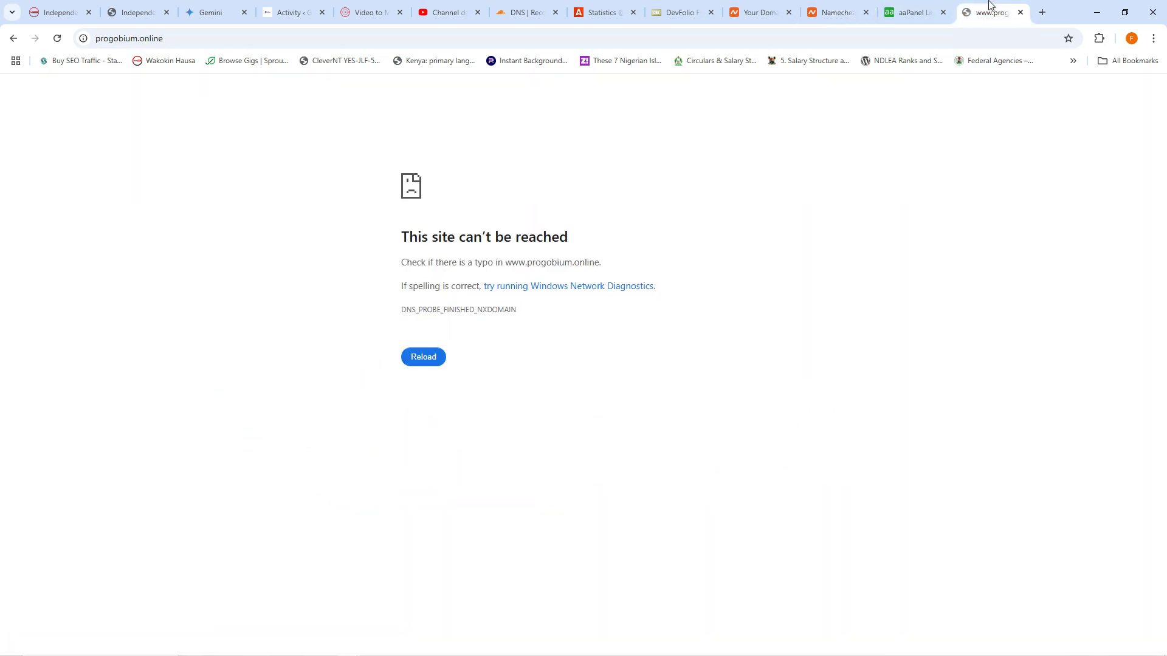
Step: Switch to the aaPanel website list and enlarge the page to 150%
click(915, 9)
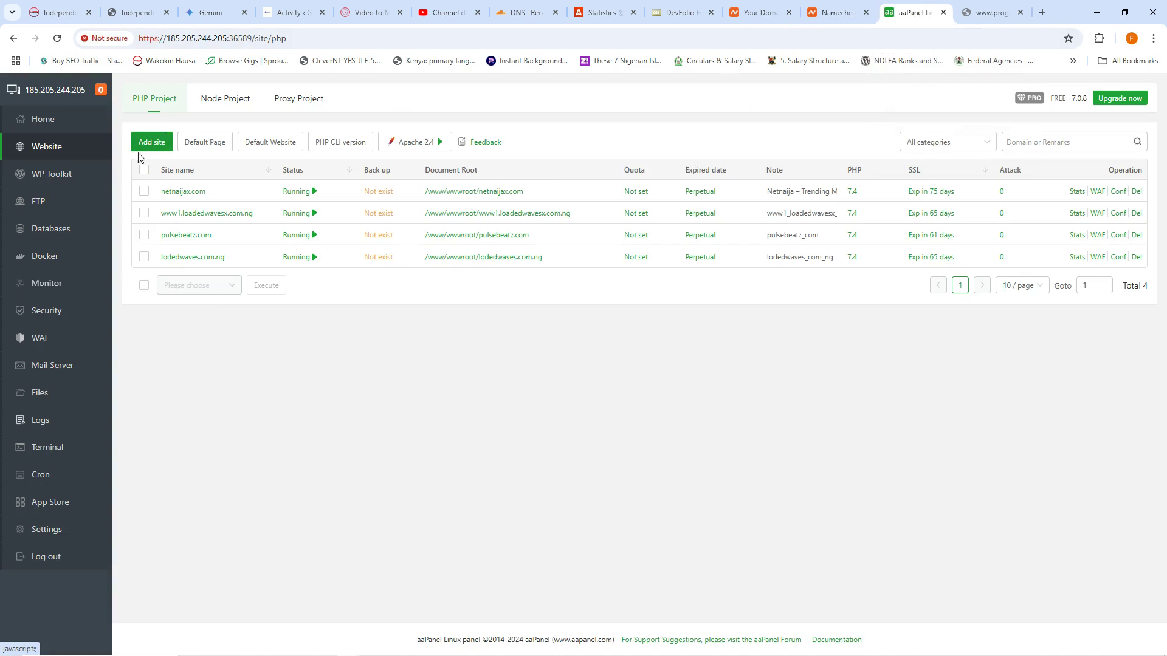
click(1153, 39)
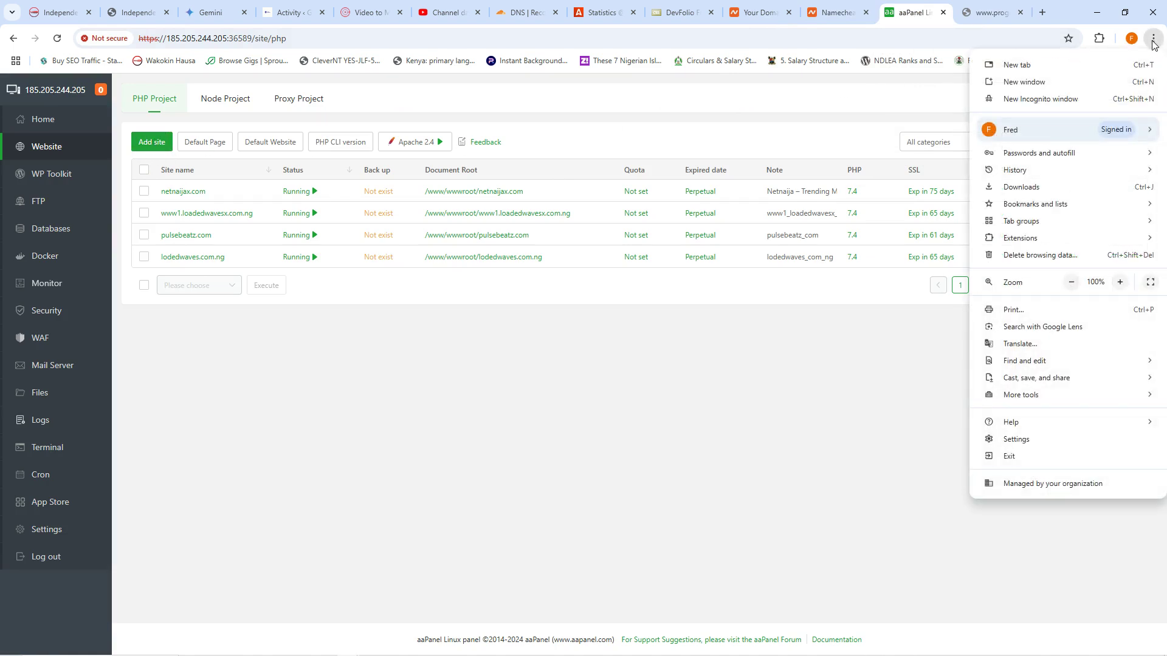
click(1119, 282)
click(1119, 282)
click(1120, 282)
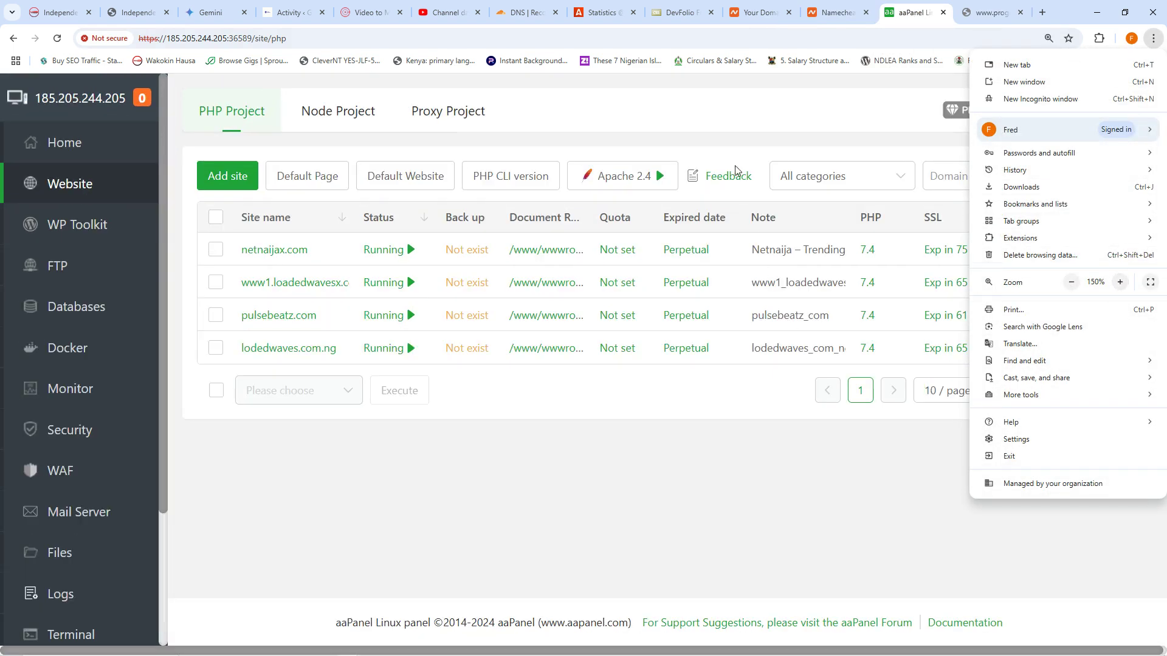
click(689, 137)
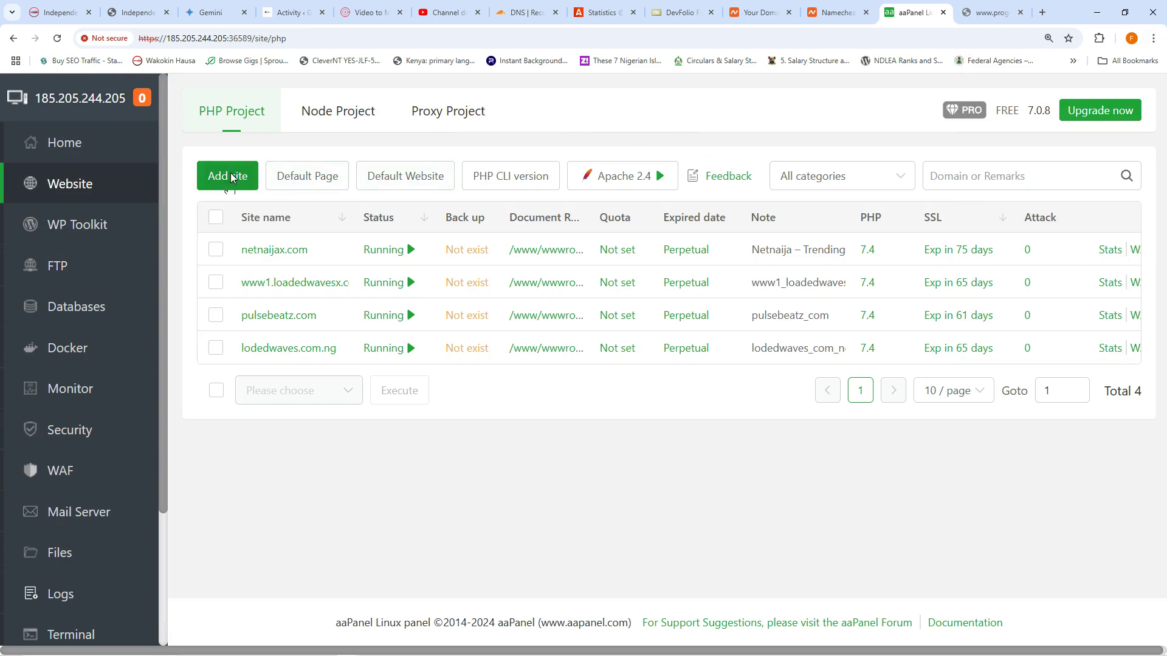
Step: Add progobium.online as a new PHP site, keeping the proposed website path and PHP-74
click(231, 176)
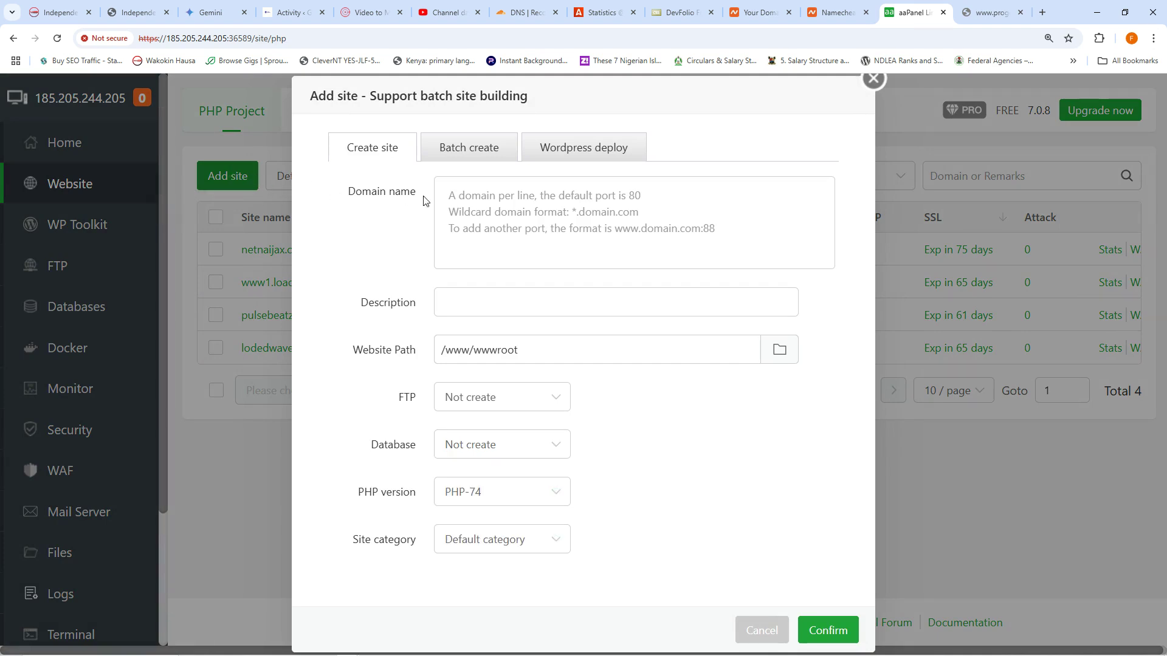
click(477, 203)
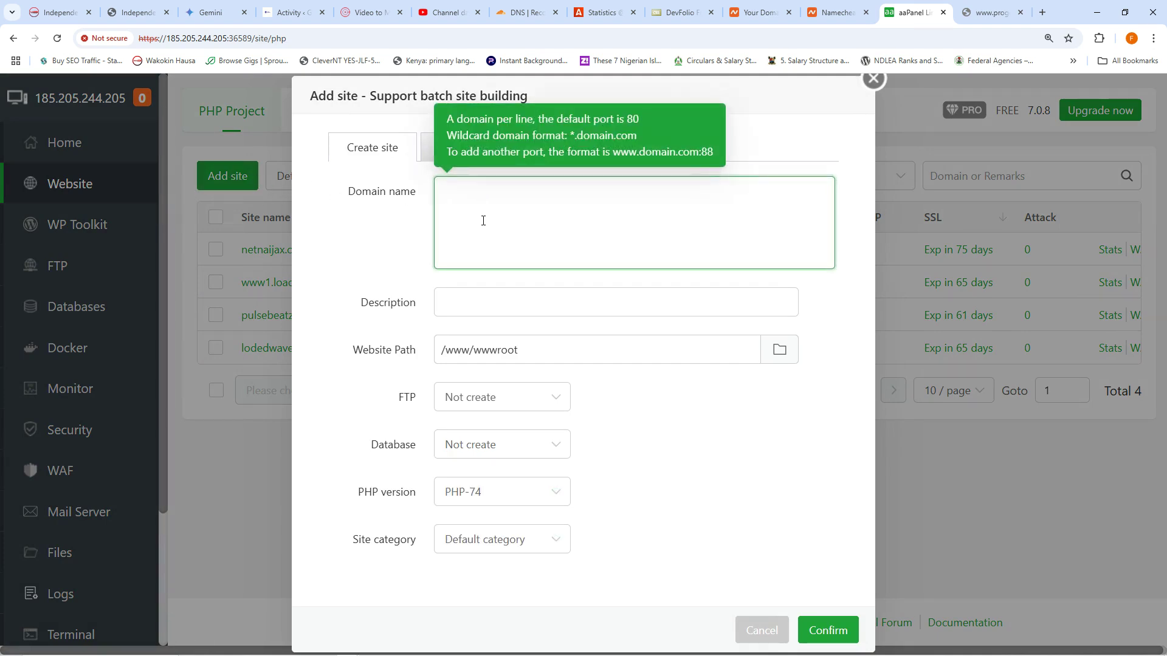
text(progobium)
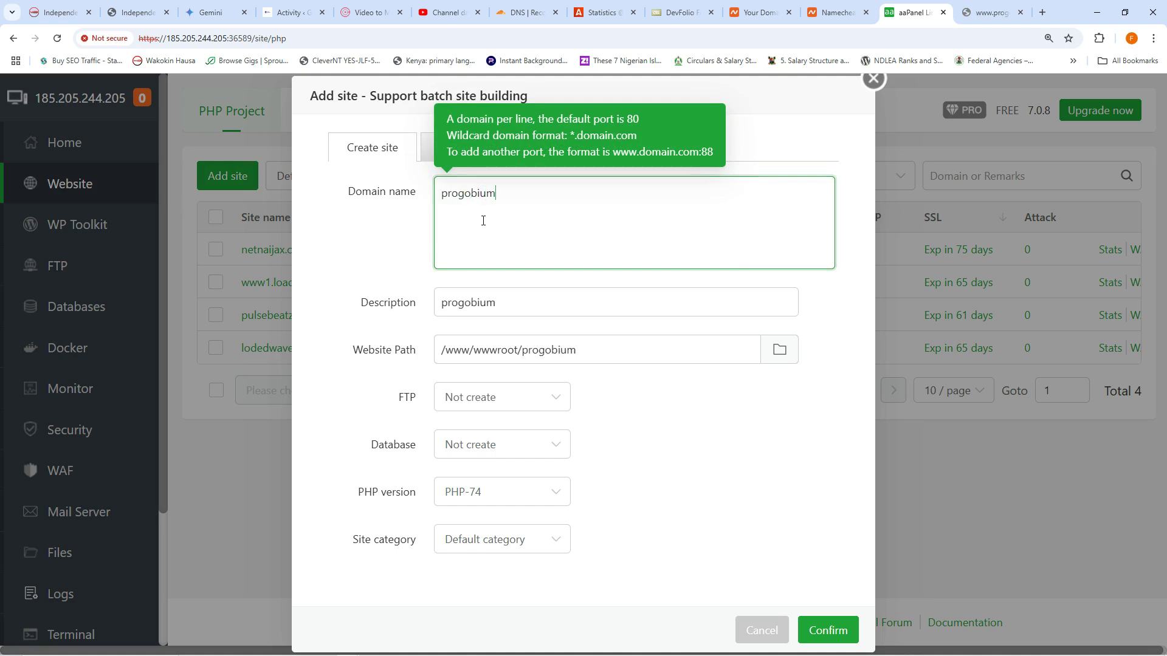
text(.online)
click(393, 240)
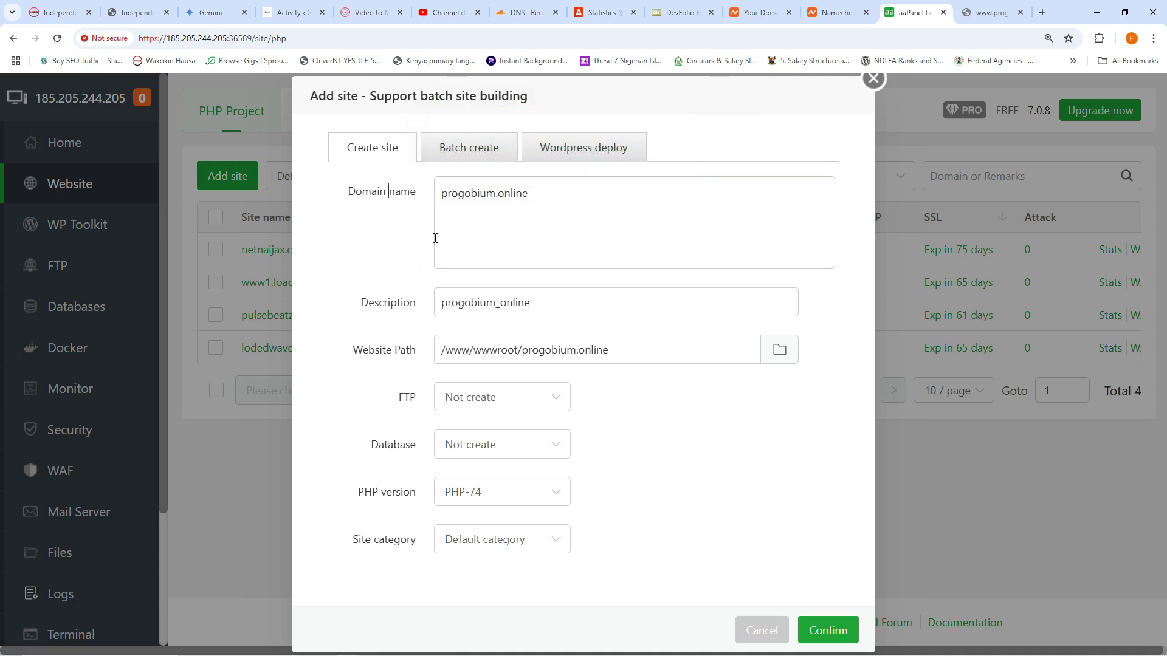
click(825, 634)
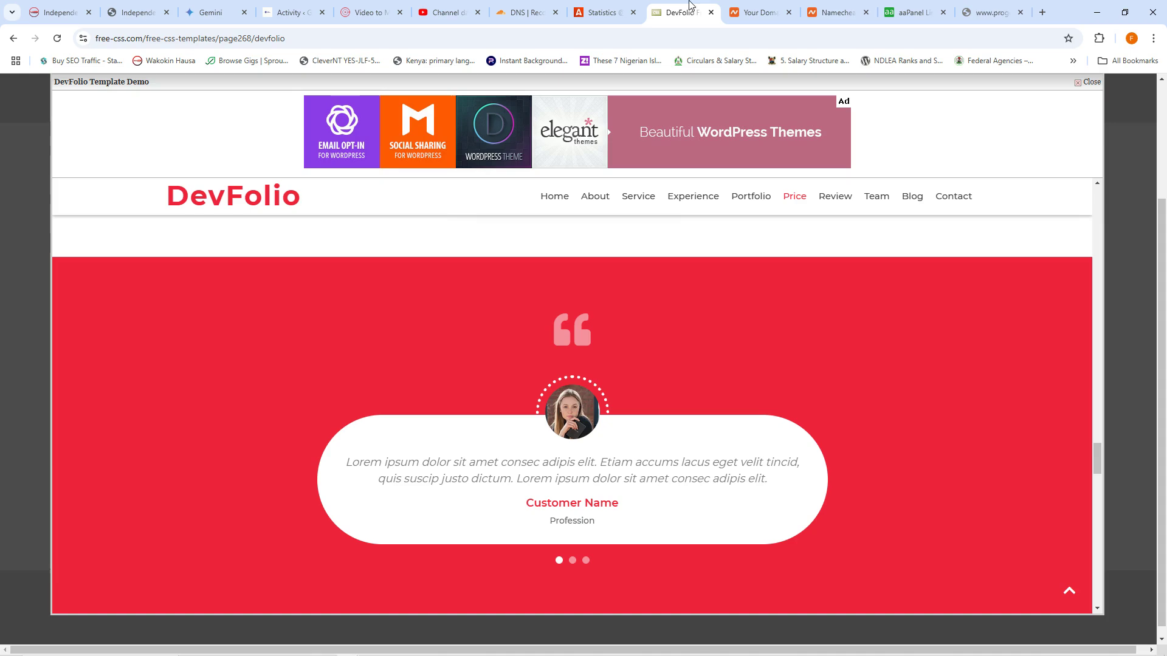
Step: Look over the DevFolio template demo and the aaPanel website list, and close the page that was opened for progobium.online
click(679, 12)
scroll(488, 349, up, 20)
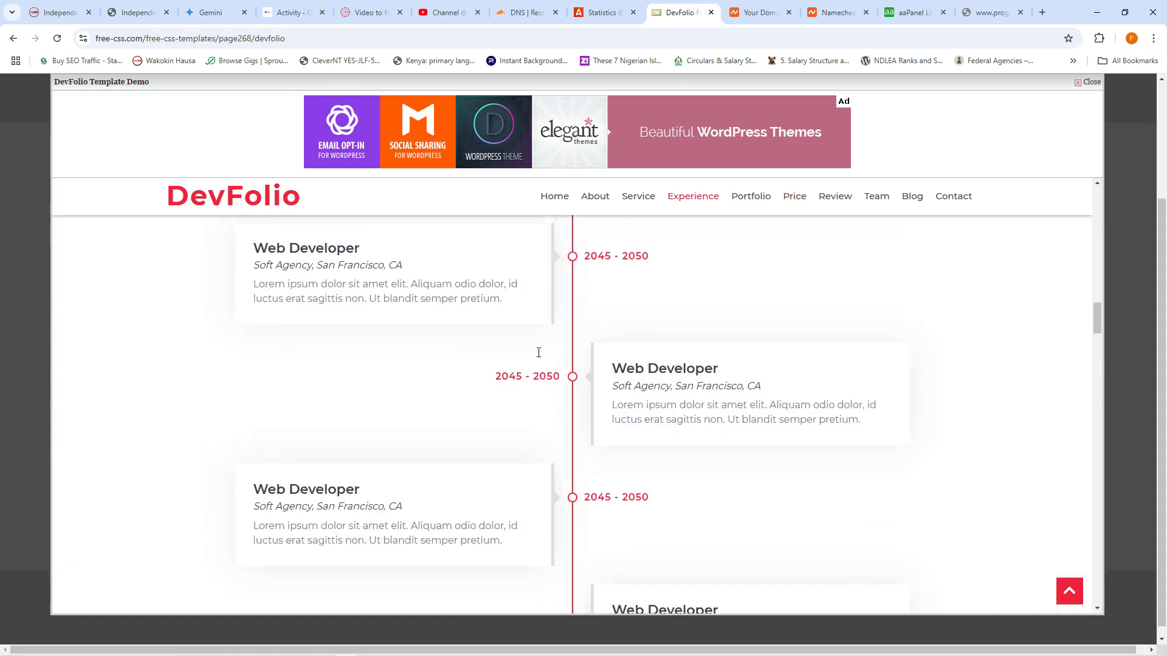
scroll(537, 344, up, 5)
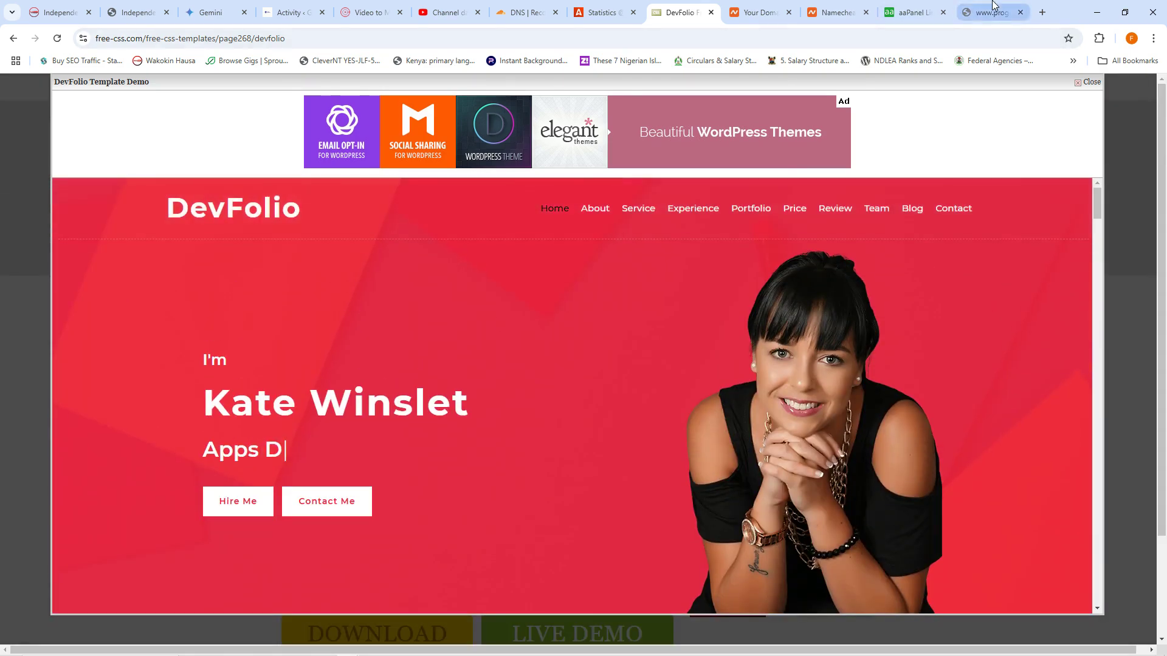
click(984, 13)
click(905, 7)
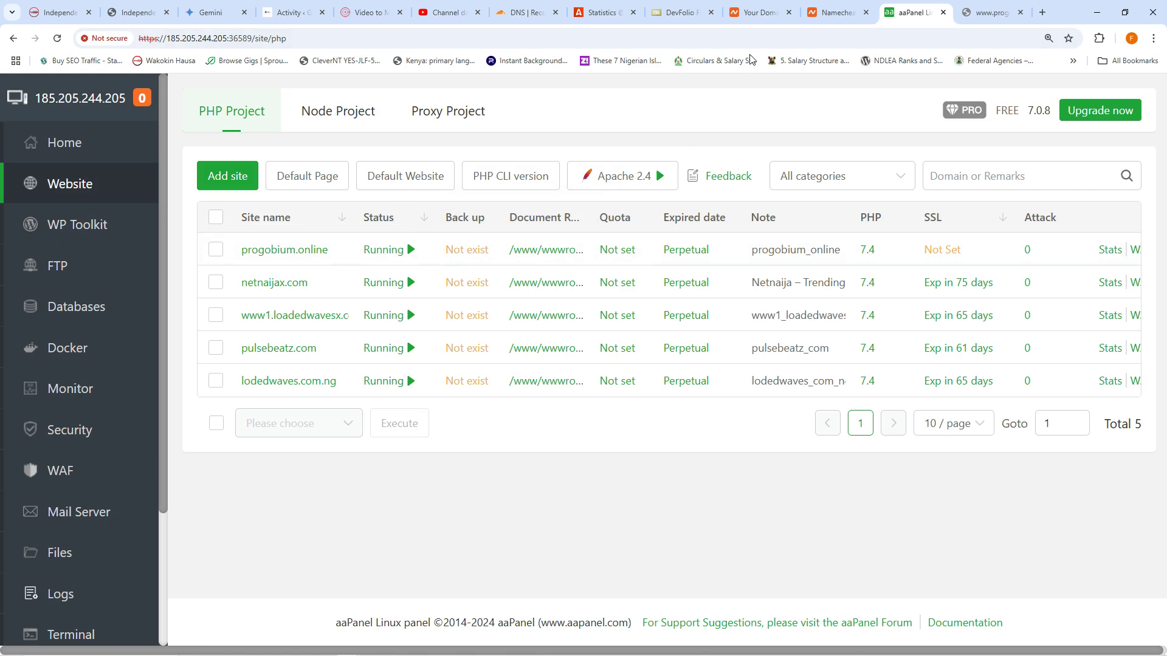
click(1020, 13)
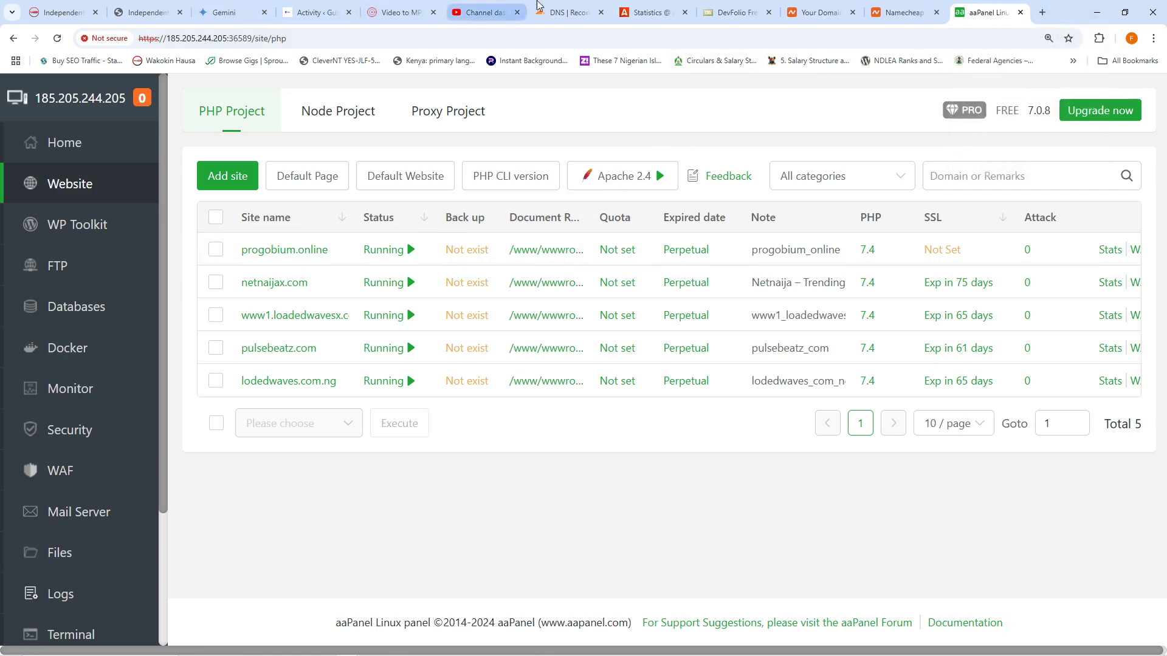
Step: Review the DNS records and nameservers of progobium.online in Cloudflare, and view the DevFolio template demo again
click(561, 8)
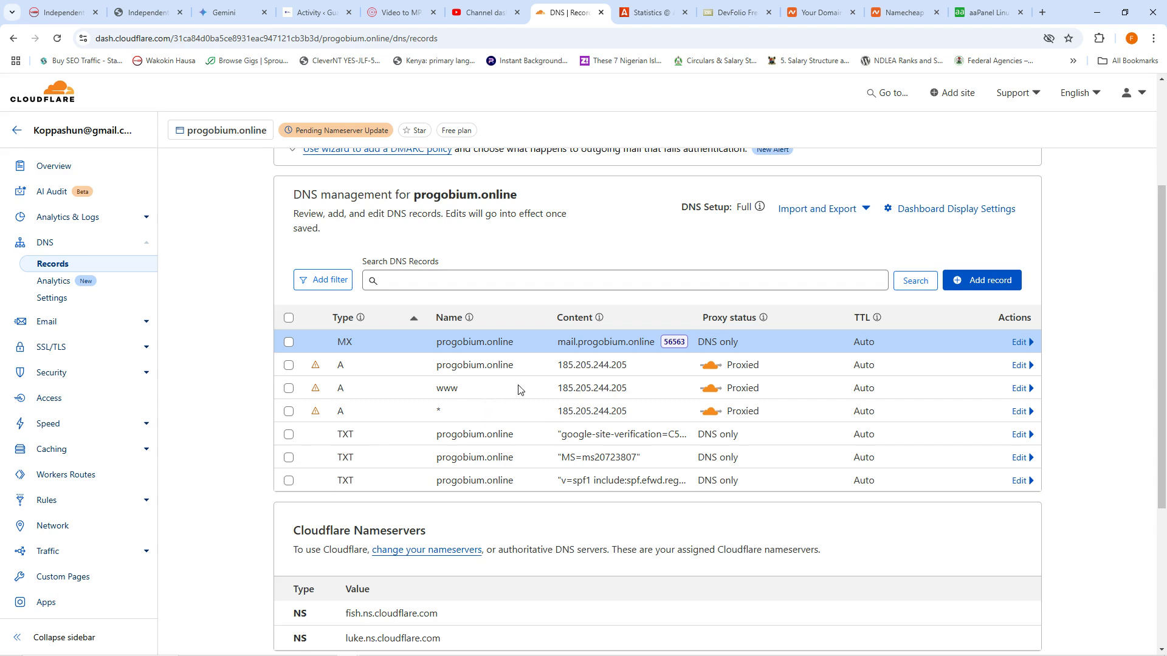
scroll(753, 382, up, 3)
scroll(748, 381, down, 6)
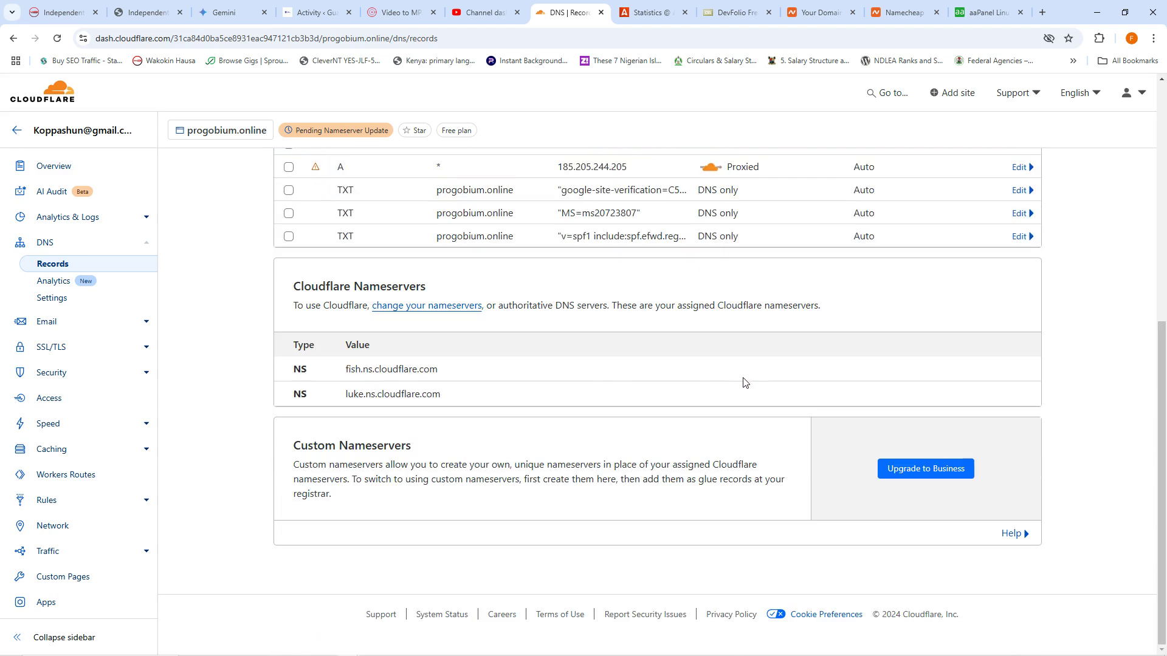
scroll(745, 381, up, 10)
click(988, 12)
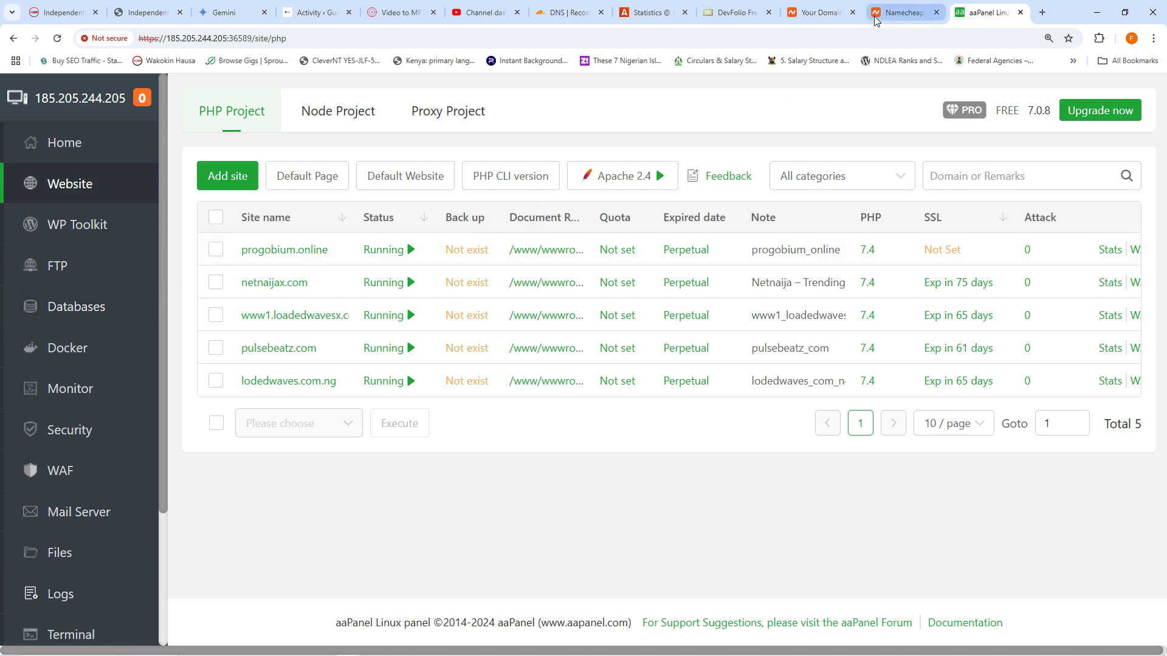
click(737, 12)
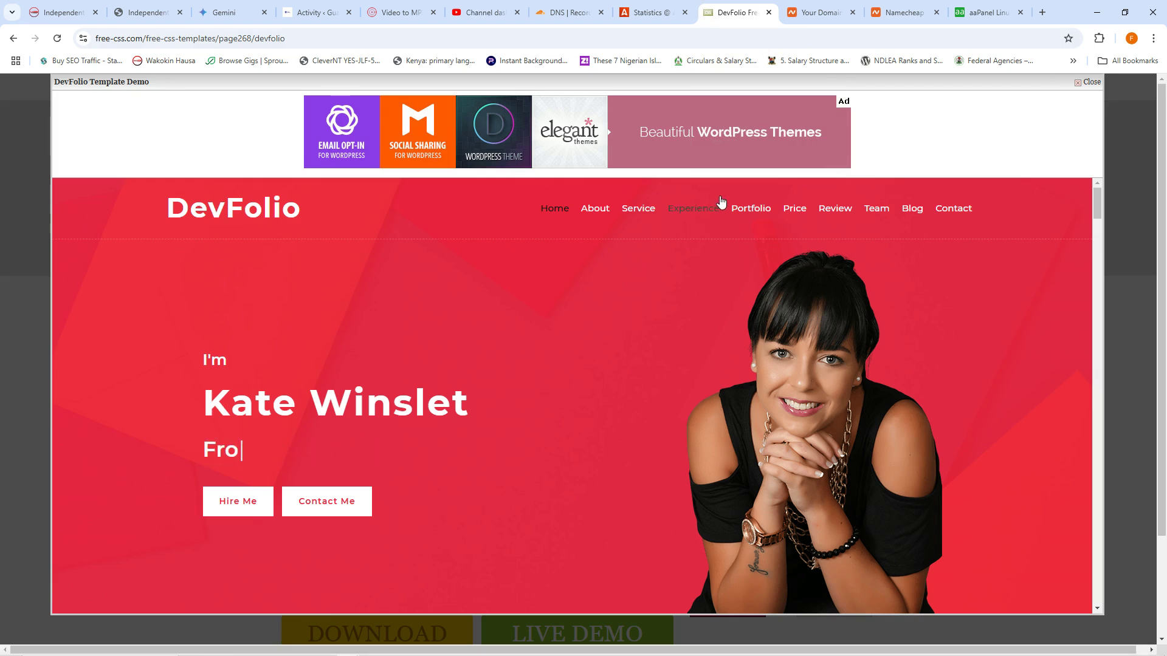
Step: Look over the aaPanel database list and open the document root folder of progobium.online from the website list
click(989, 12)
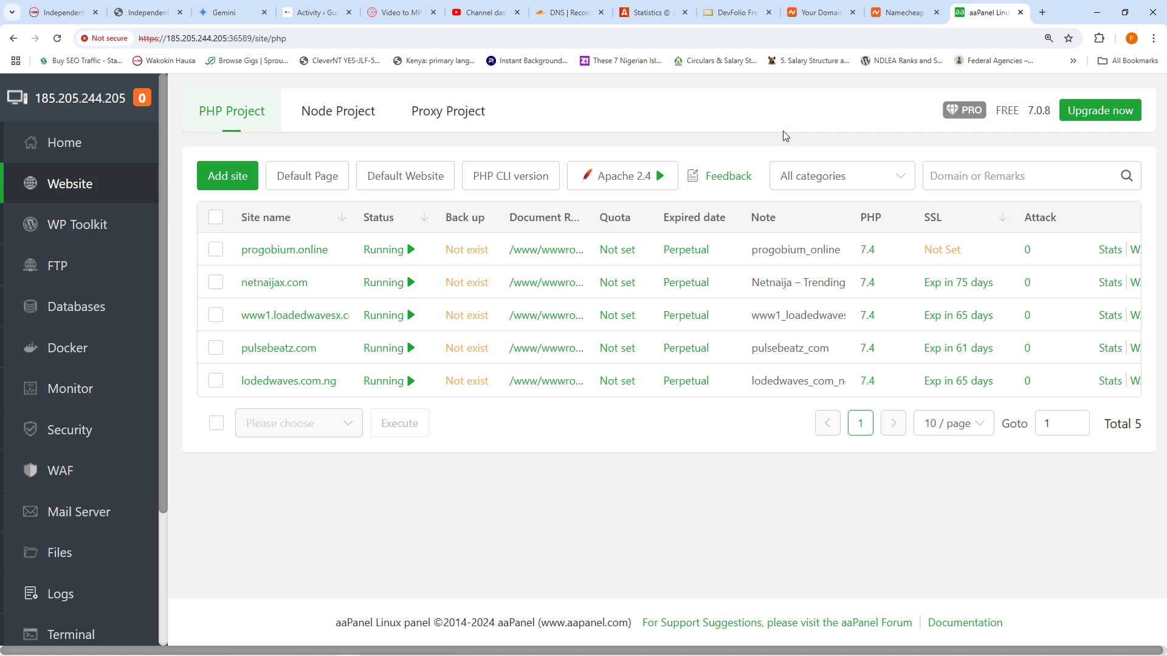
click(67, 307)
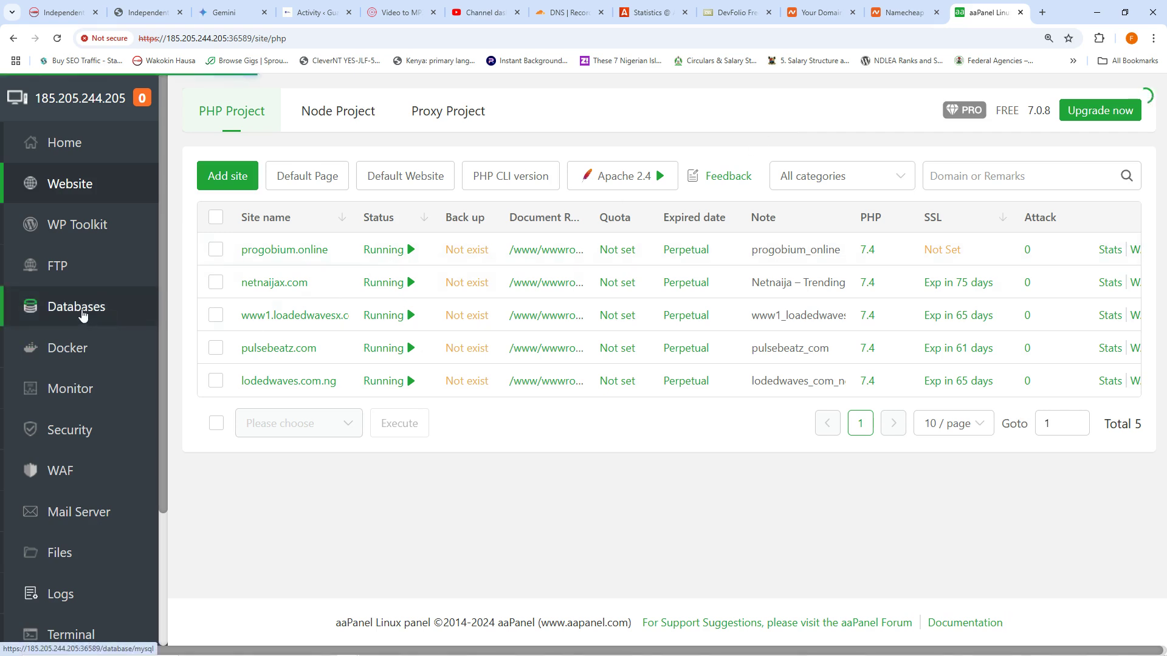
scroll(547, 440, down, 1)
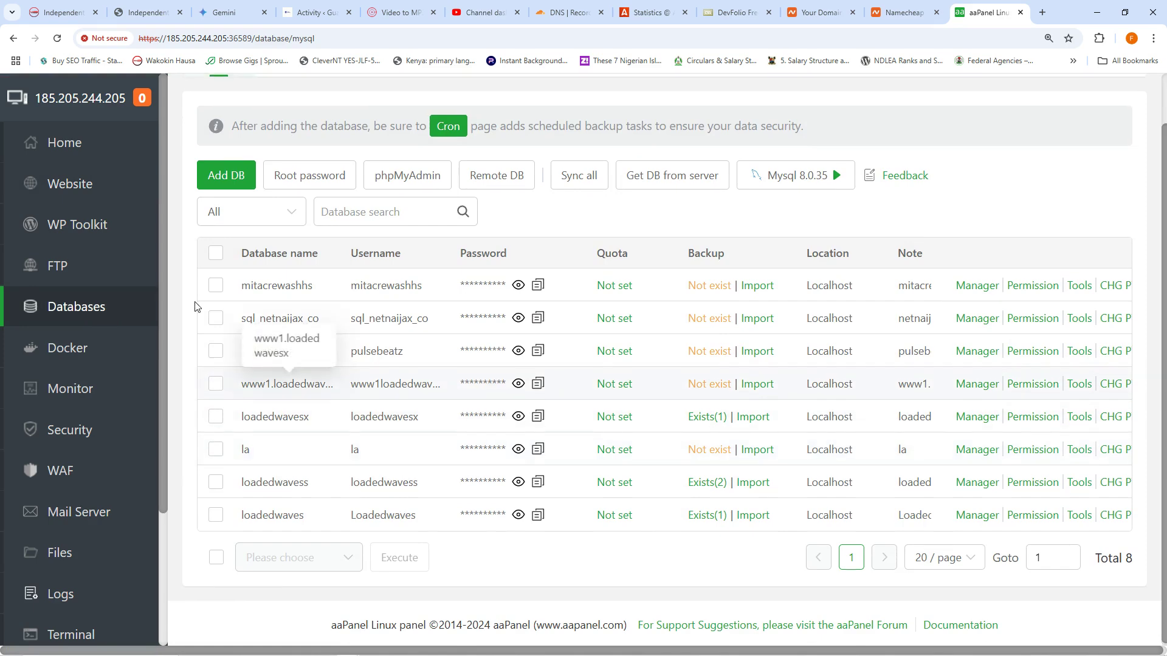
scroll(195, 304, up, 1)
click(83, 184)
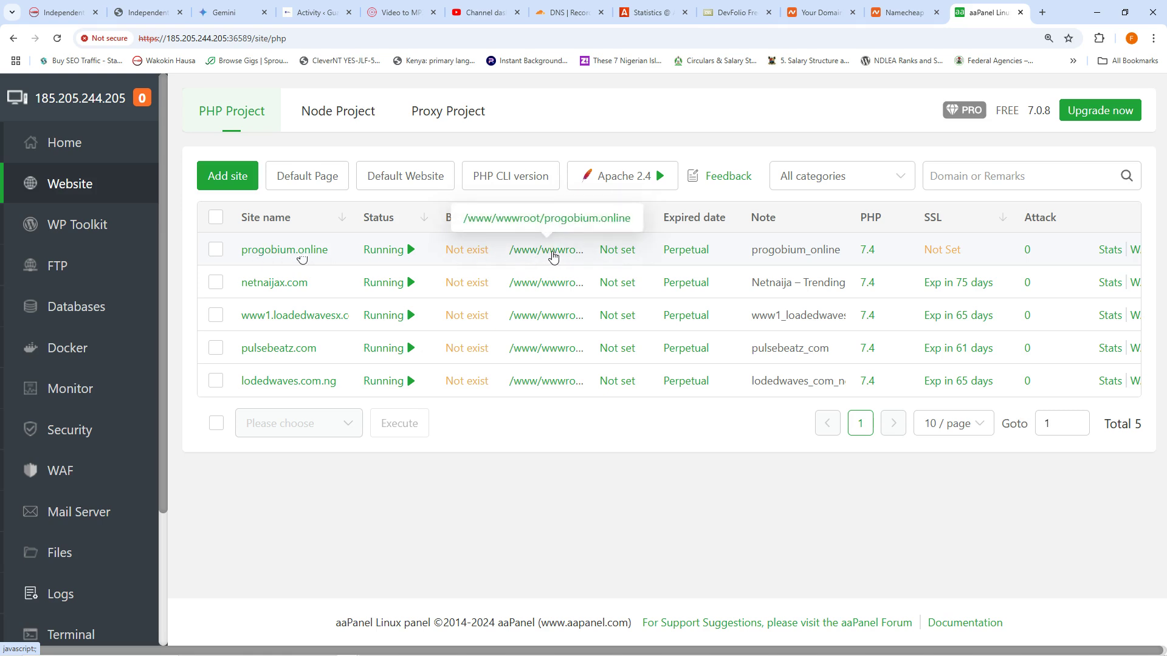
click(552, 253)
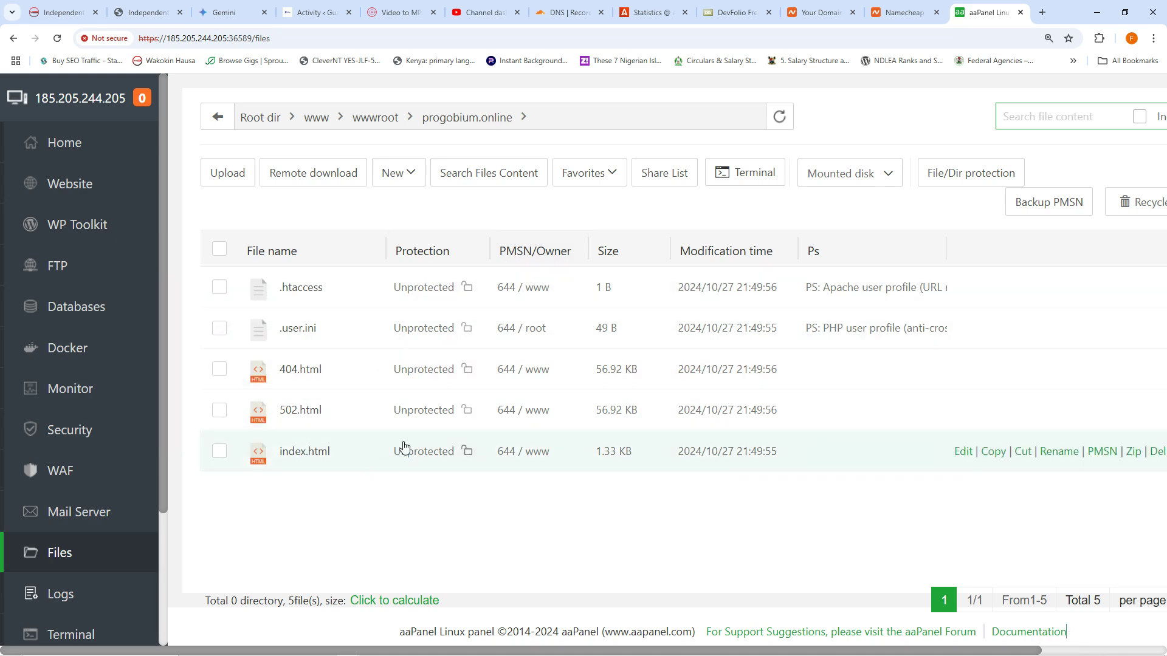
Step: Load progbium.online in a new browser tab
click(1045, 11)
click(927, 40)
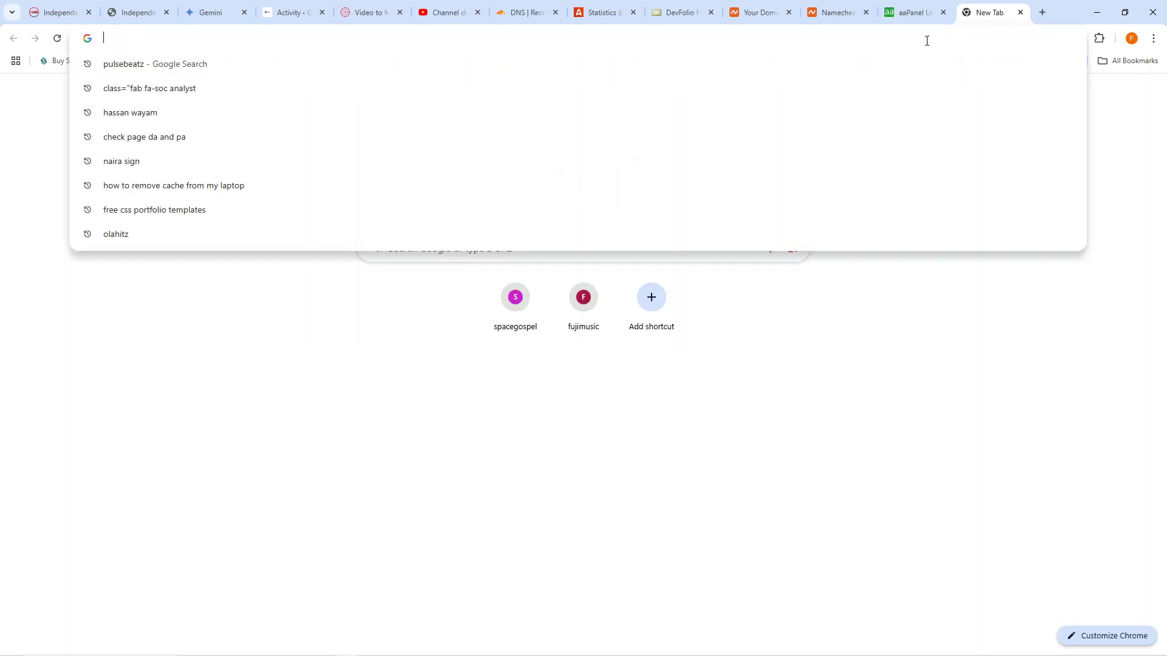
text(pro)
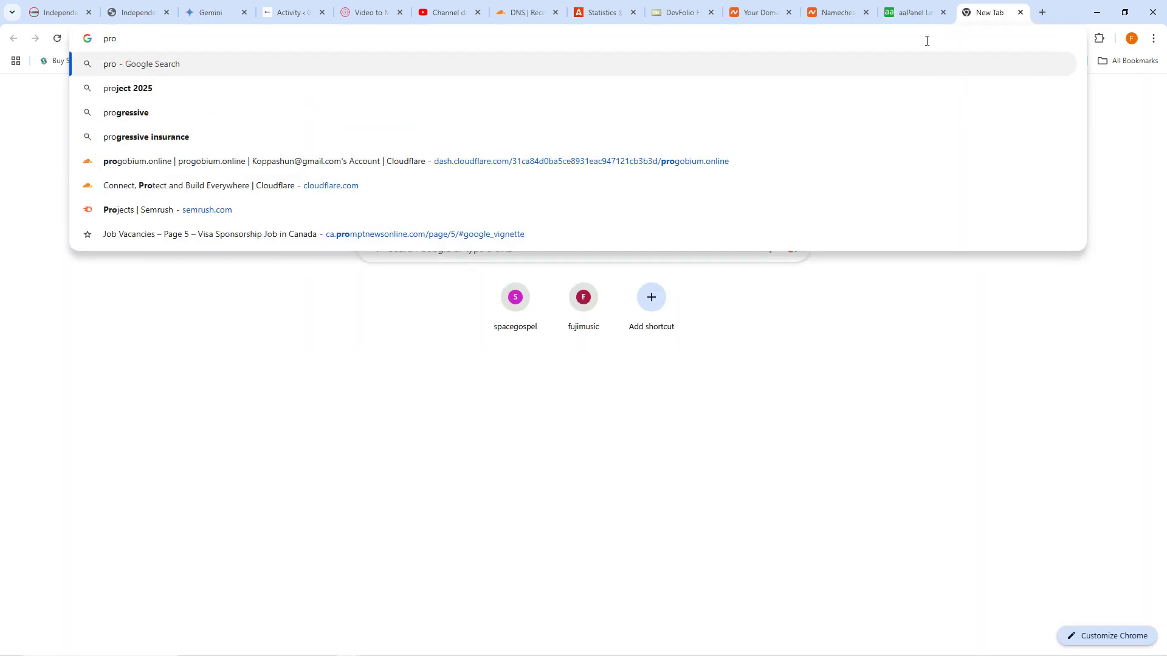
text(gbium)
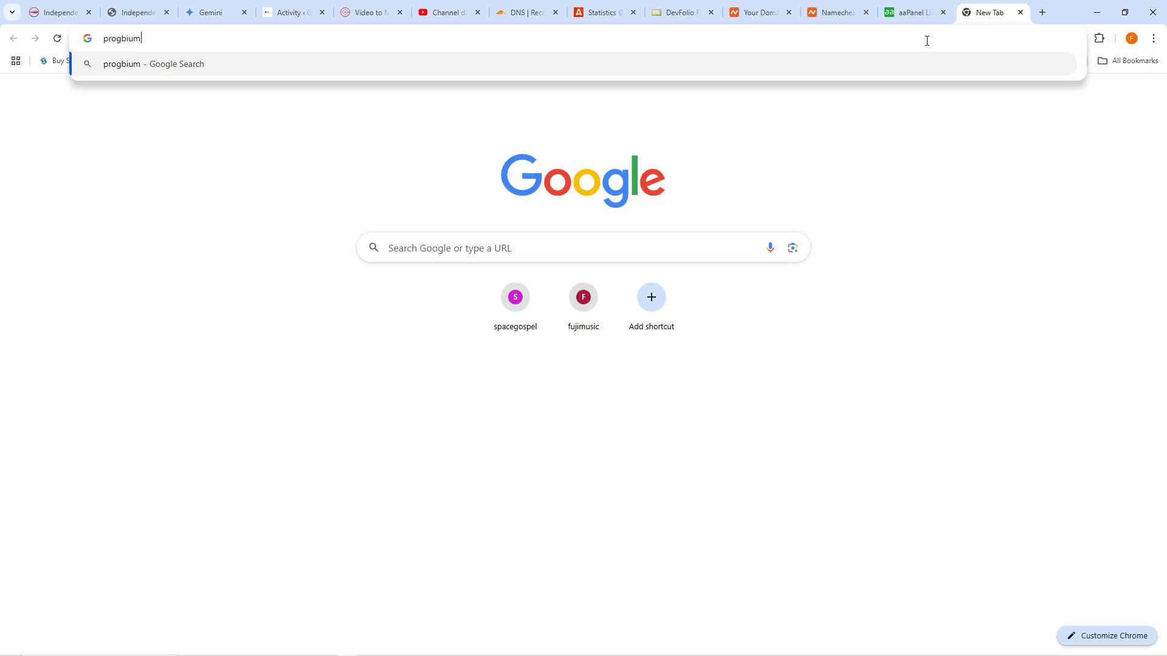
text(.online)
key(Return)
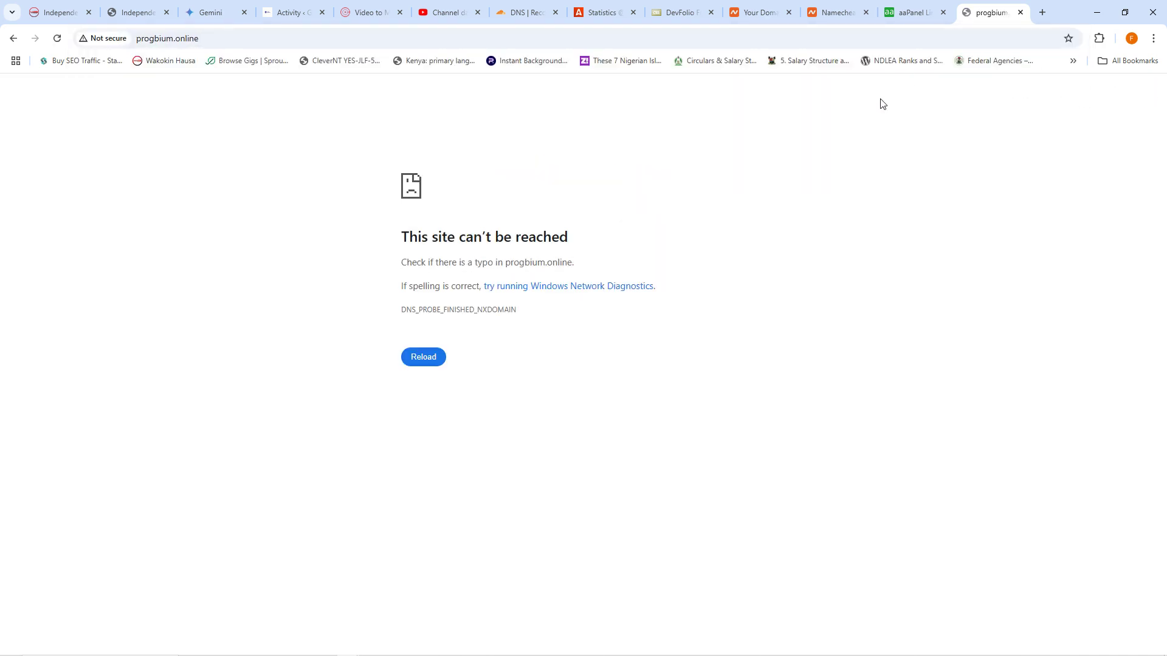
Step: Return to the Cloudflare account's domain list and open hausasongs.com in a separate tab
click(524, 13)
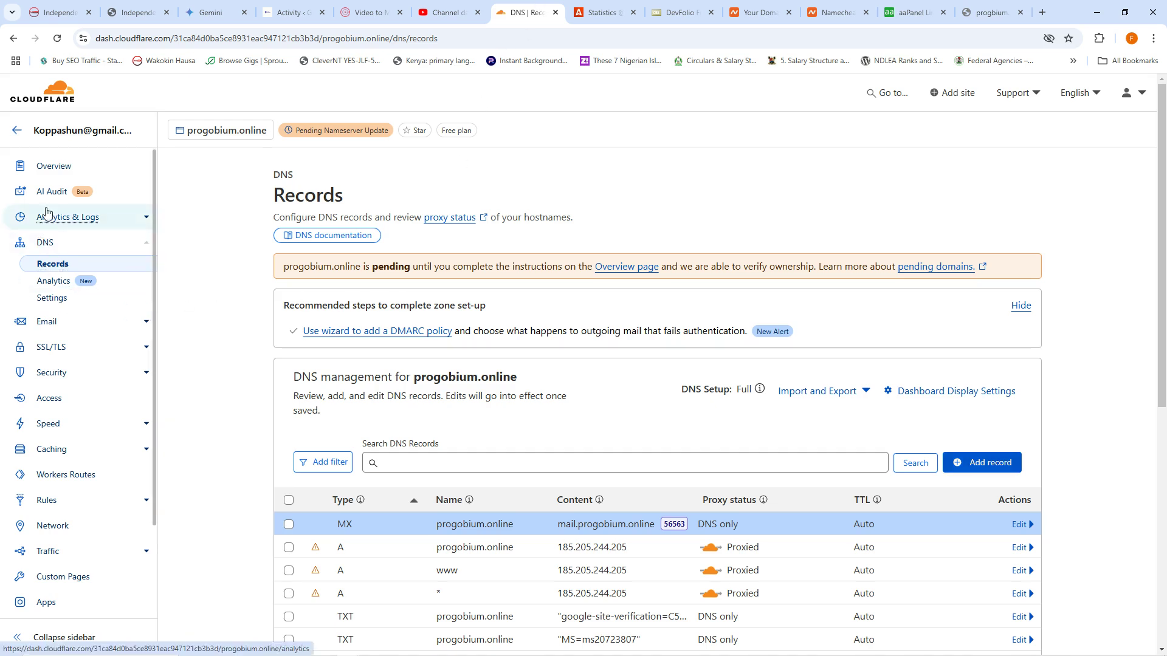
click(15, 132)
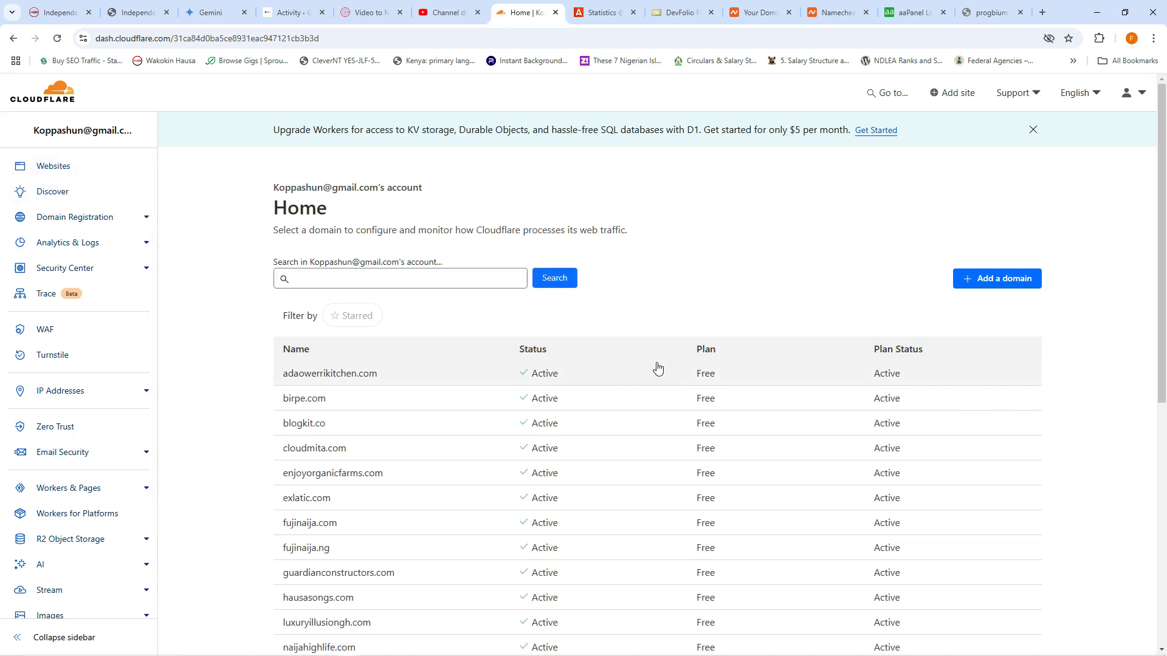
scroll(599, 383, down, 5)
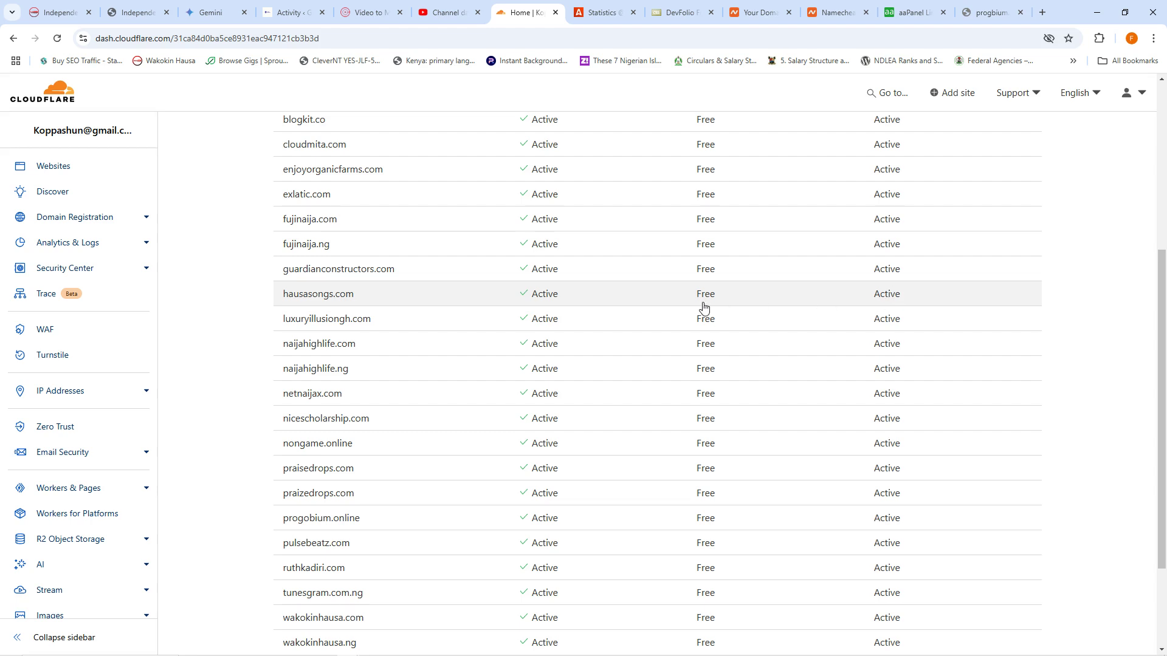
right_click(322, 293)
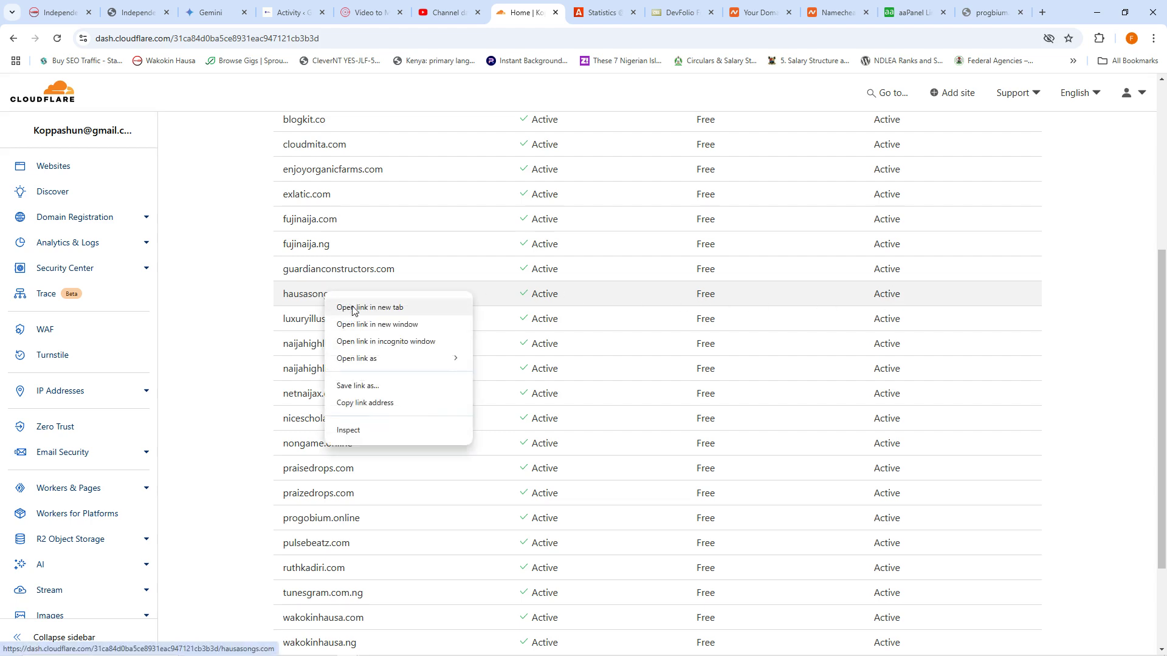
click(356, 308)
click(550, 7)
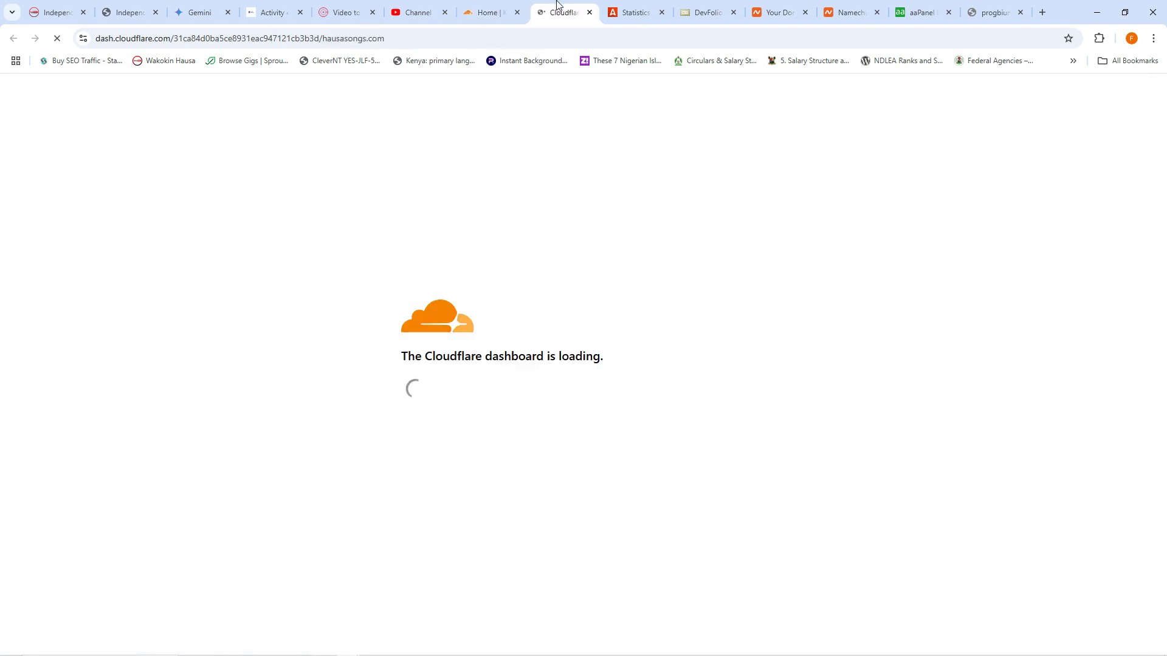
Step: Open the progobium.online overview from the Cloudflare domain list
click(494, 5)
scroll(398, 122, up, 4)
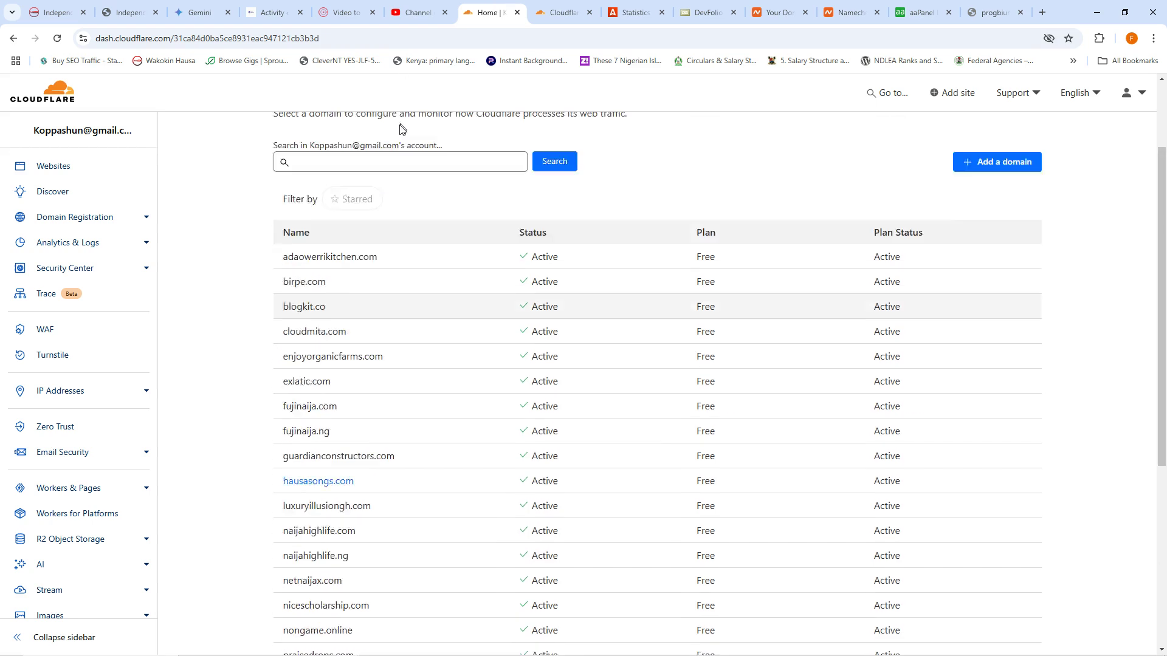
scroll(373, 346, down, 7)
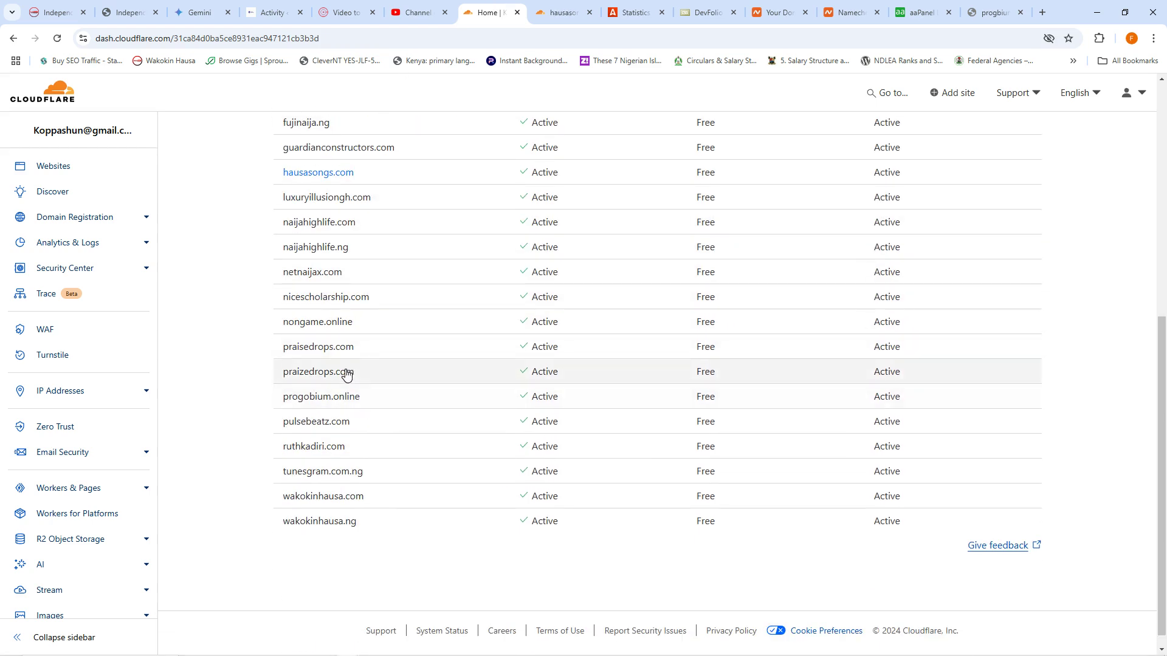
click(334, 400)
Step: Examine the DNS records of hausasongs.com as a reference
click(556, 12)
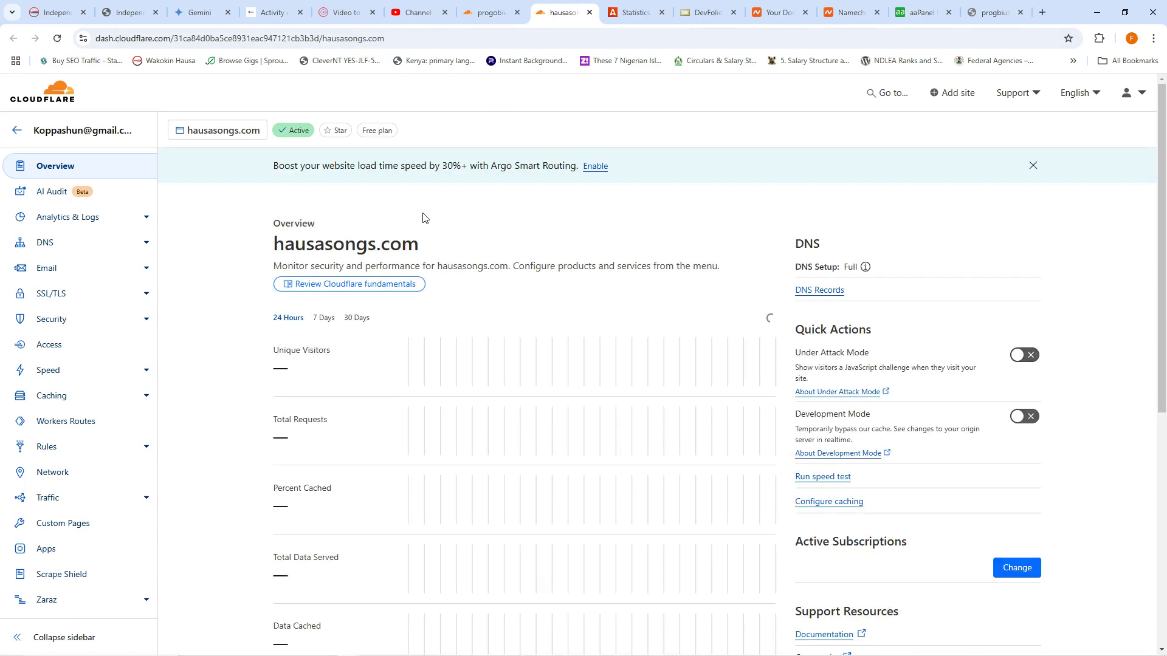
click(49, 243)
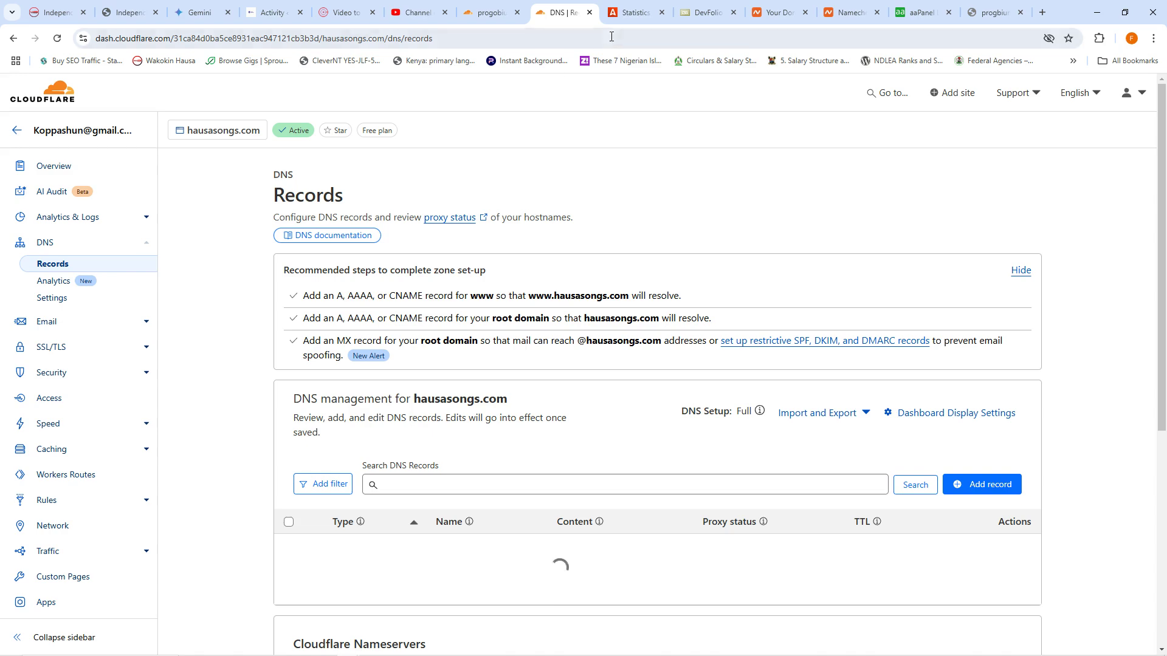
scroll(517, 384, down, 3)
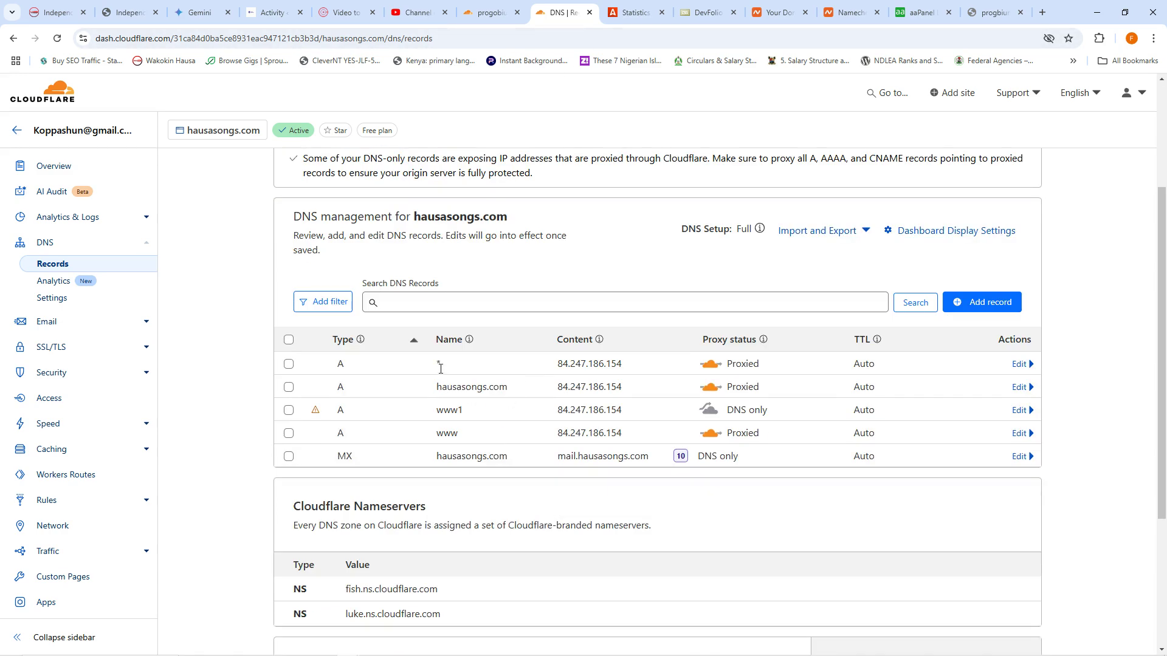
Step: Examine the DNS records of progobium.online for comparison with those of hausasongs.com
click(474, 11)
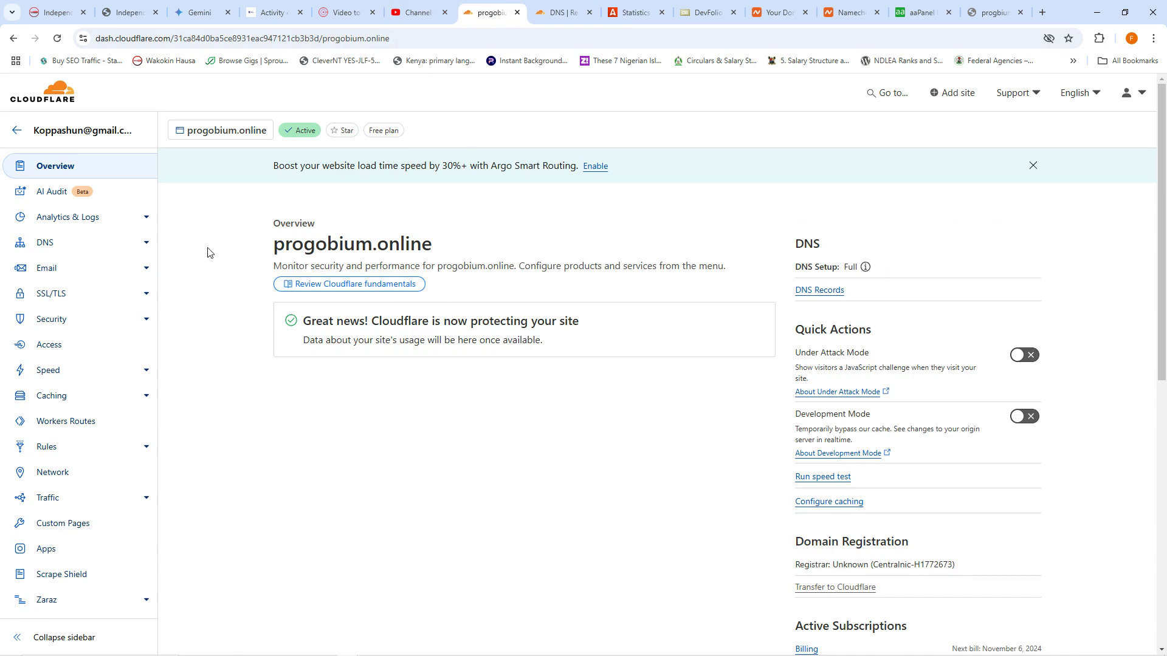
click(46, 242)
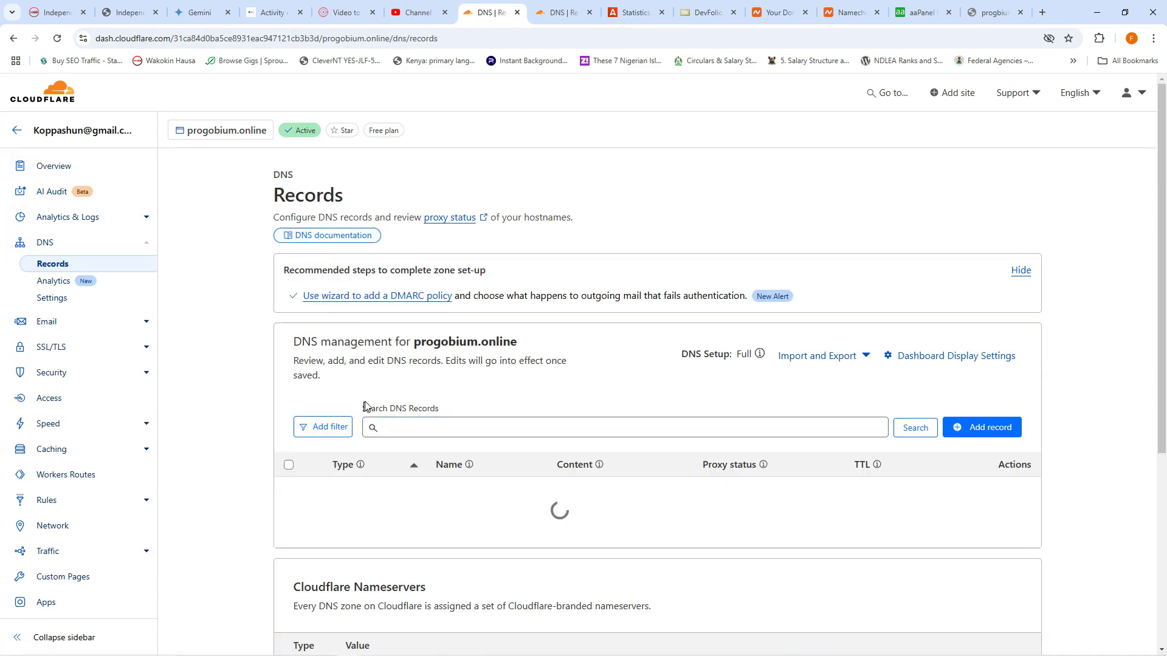
scroll(366, 405, down, 4)
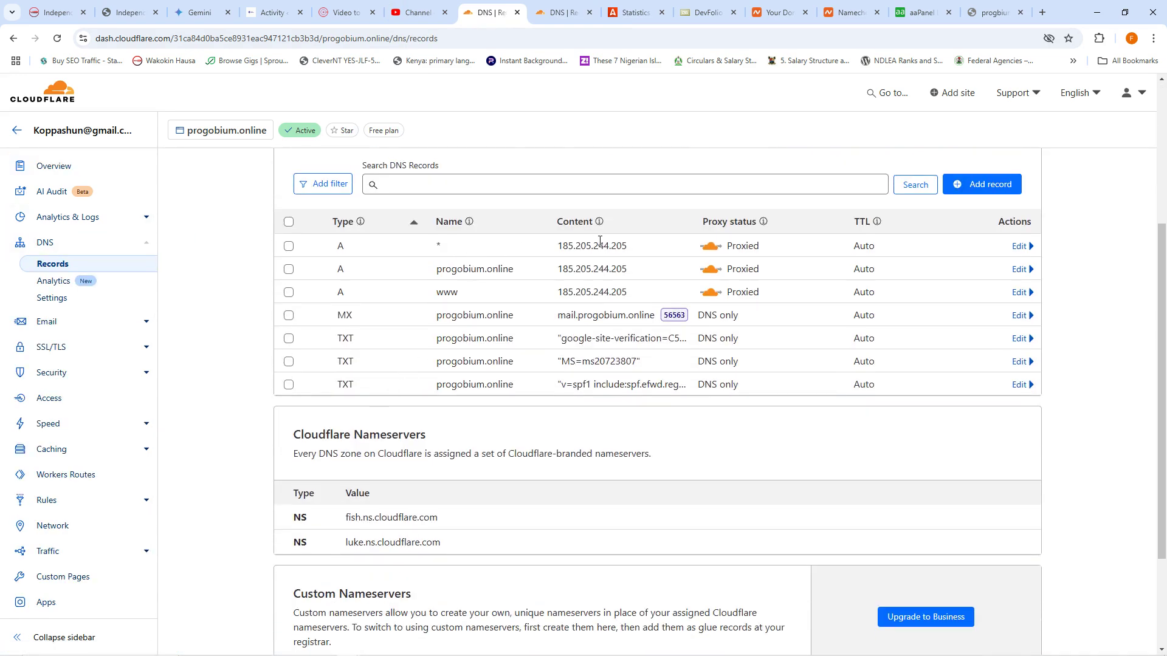
Step: Compare the DNS records of hausasongs.com and progobium.online in their separate tabs
click(554, 11)
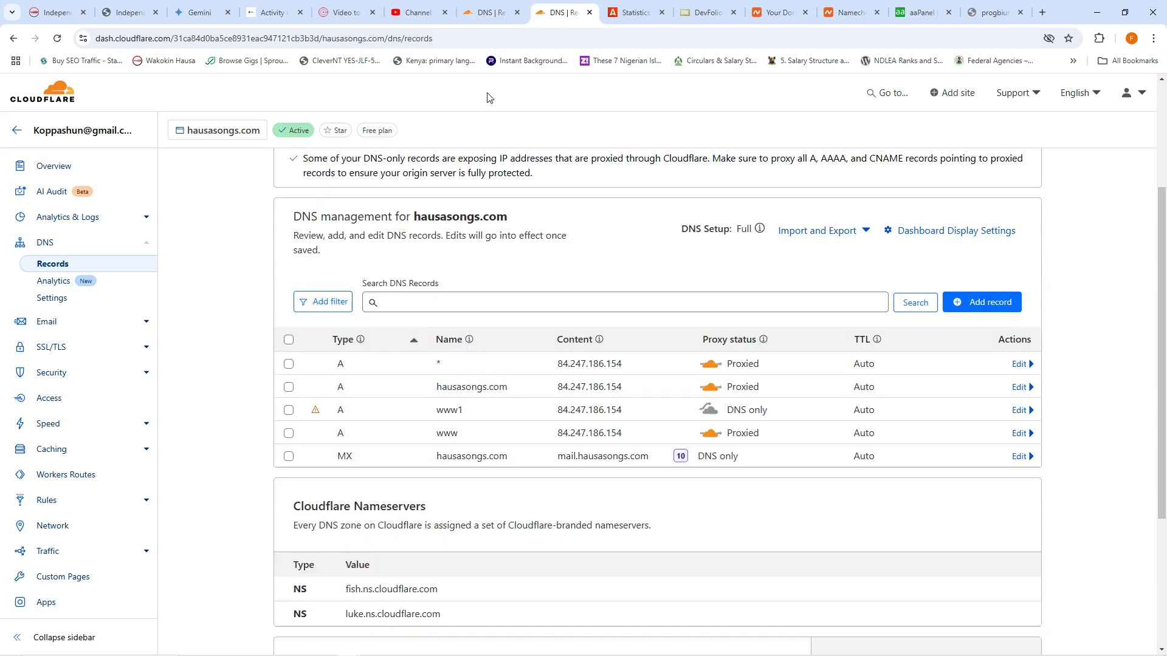
key(ctrl+shift+Tab)
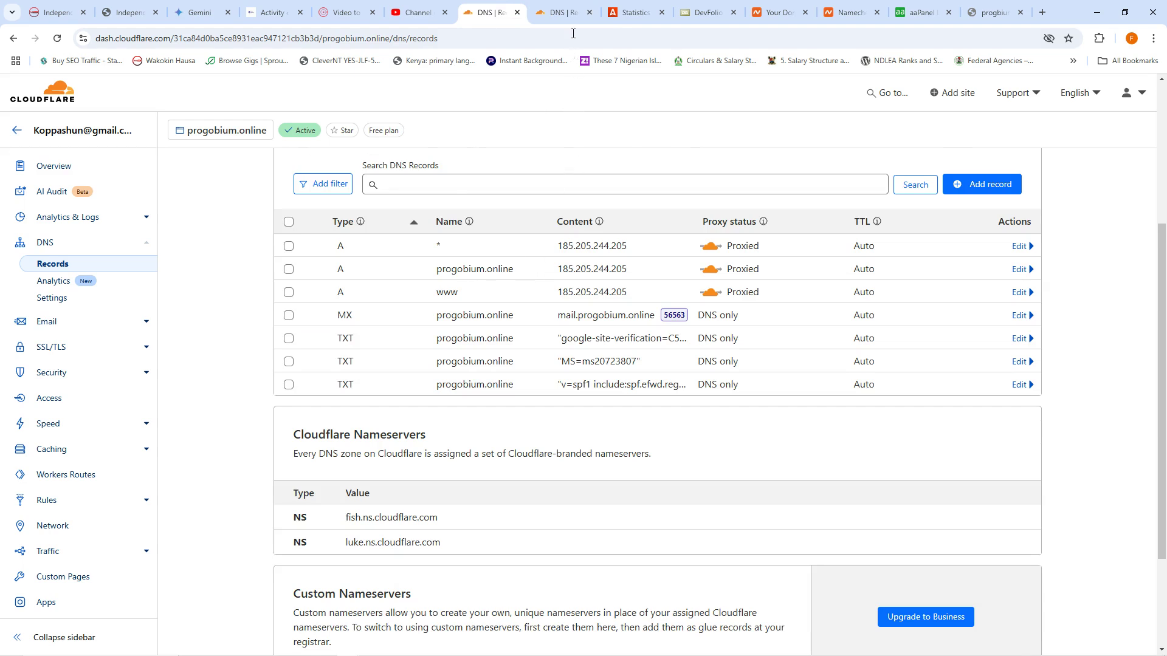
click(556, 12)
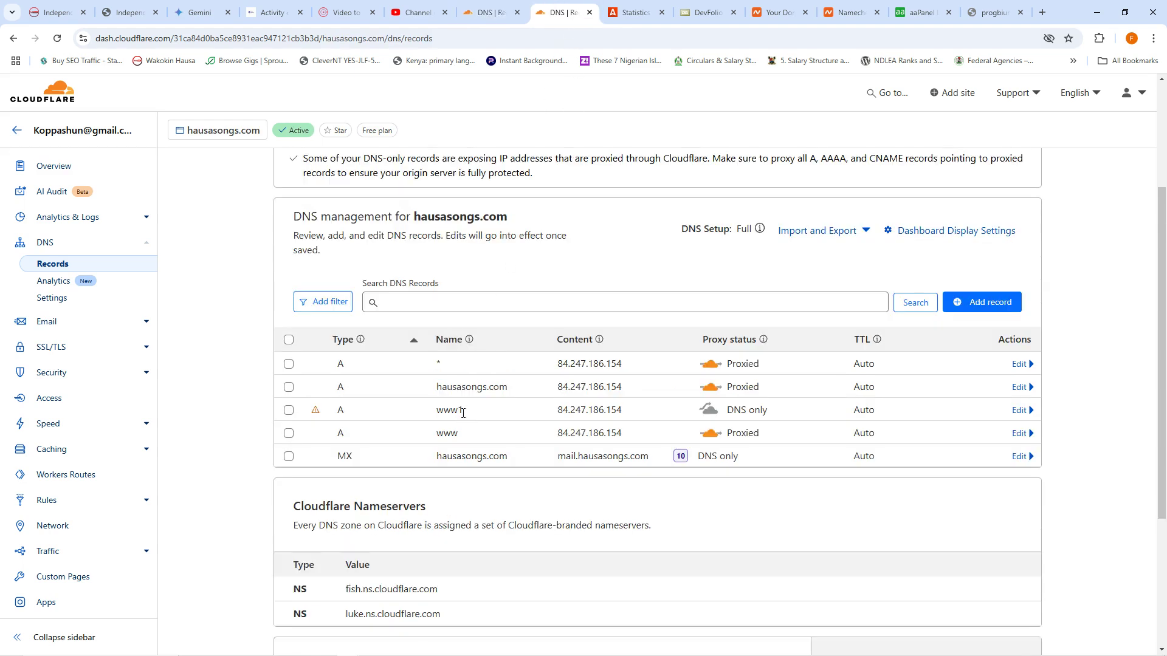
click(489, 13)
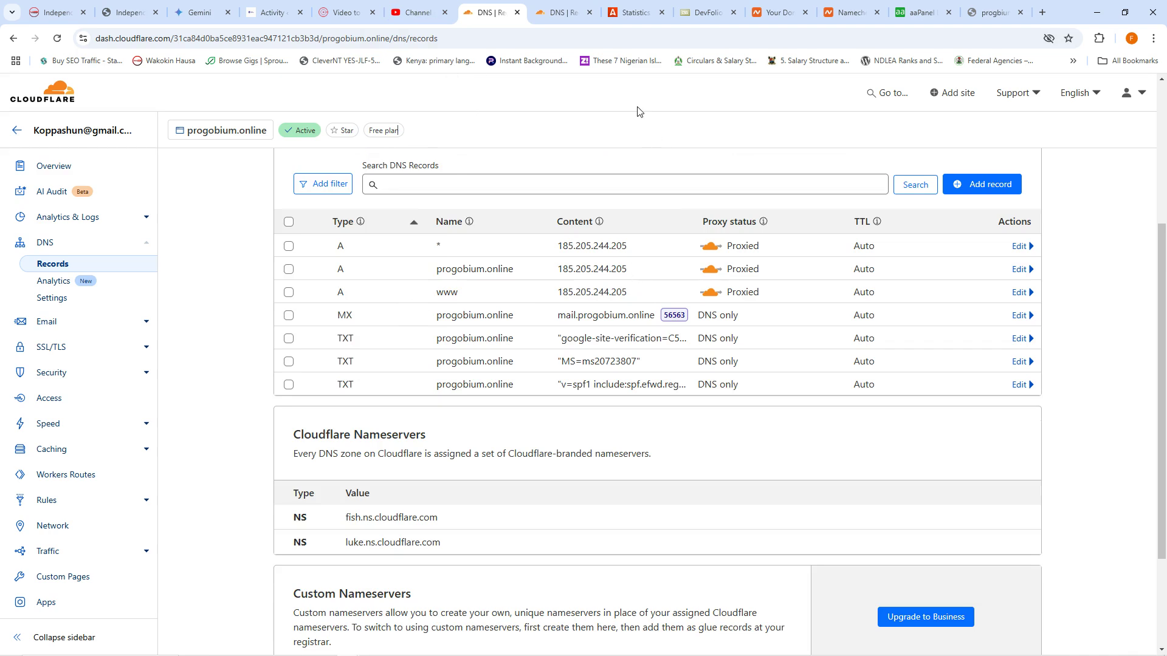
mouse_move(396, 655)
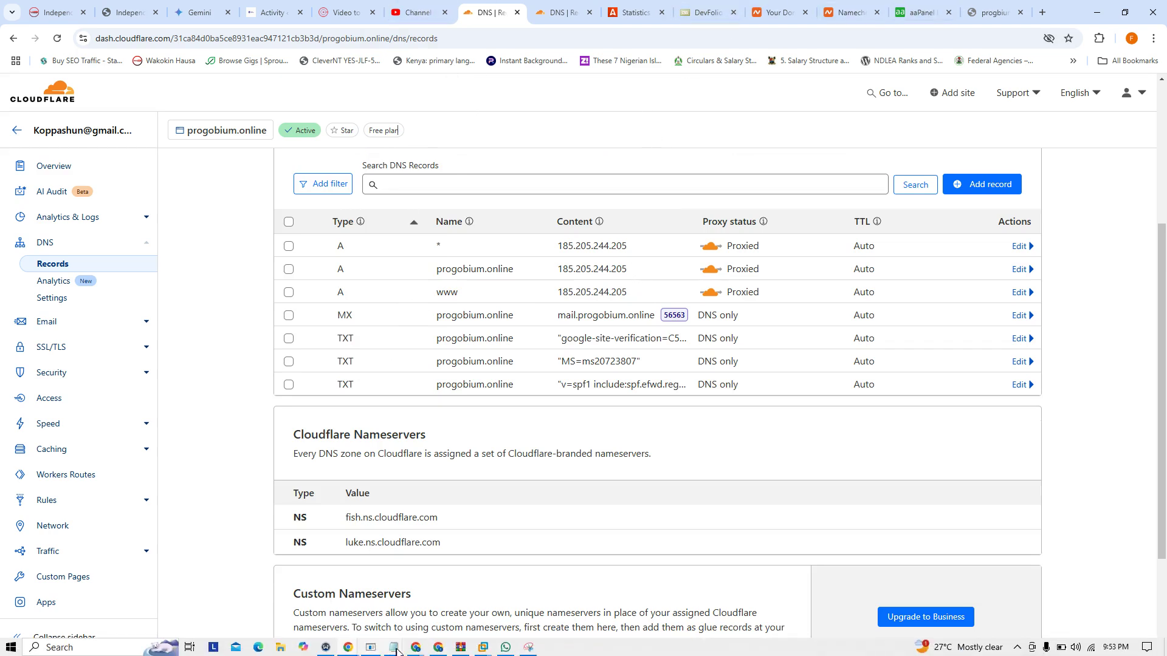
click(299, 605)
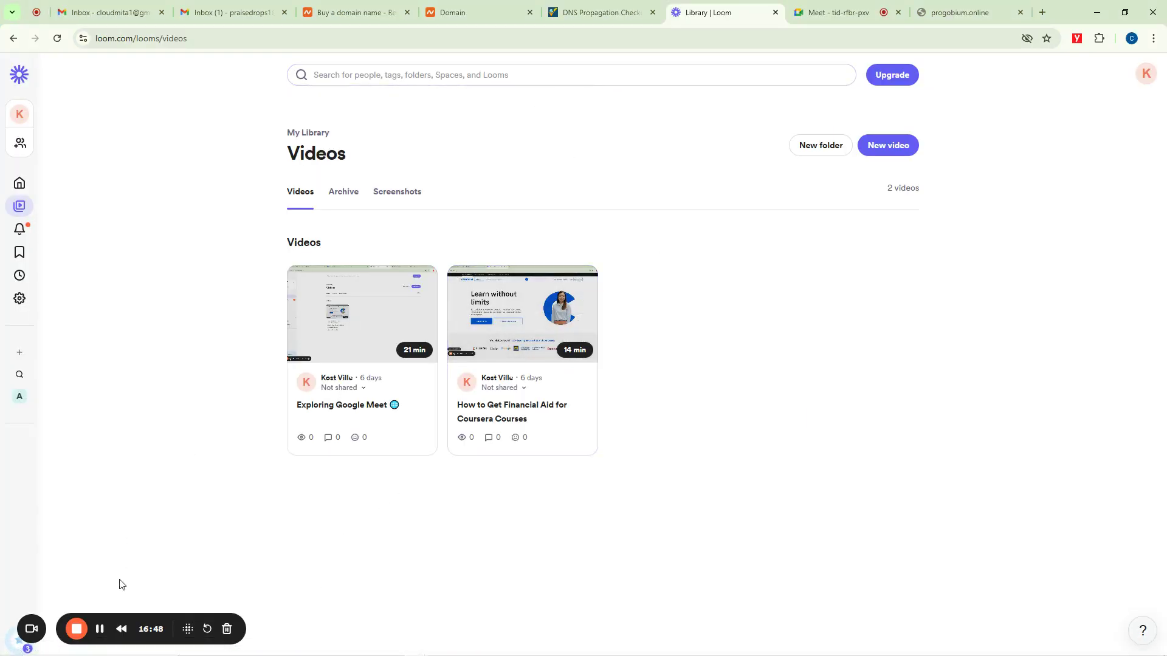
key(ctrl+Tab)
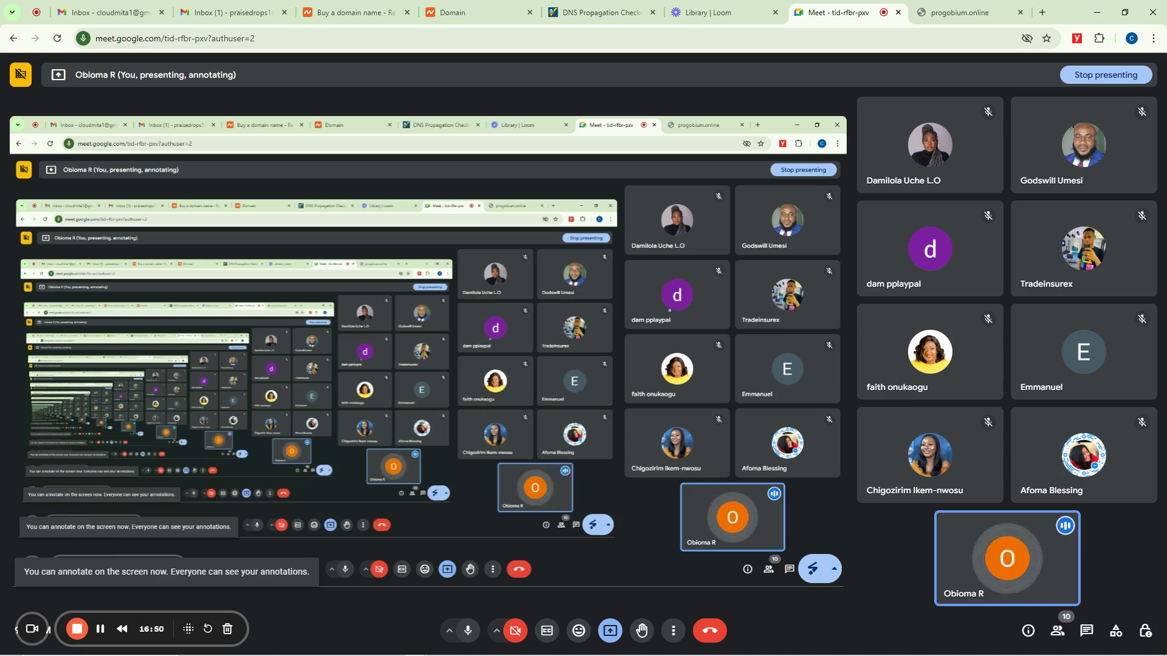
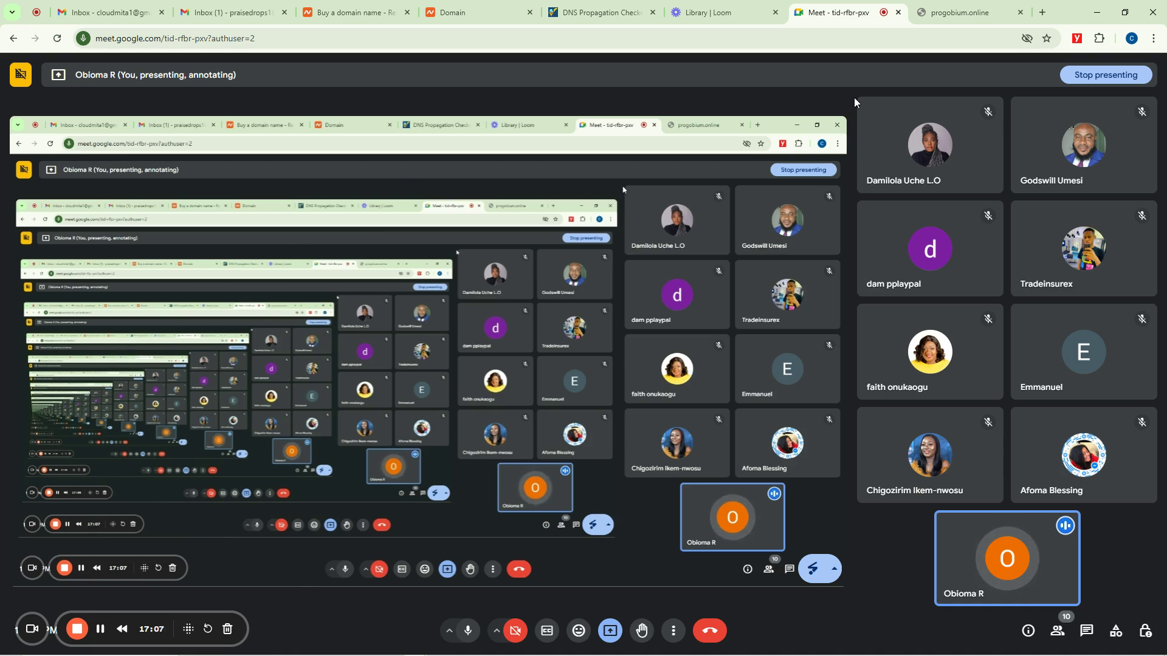
mouse_move(320, 647)
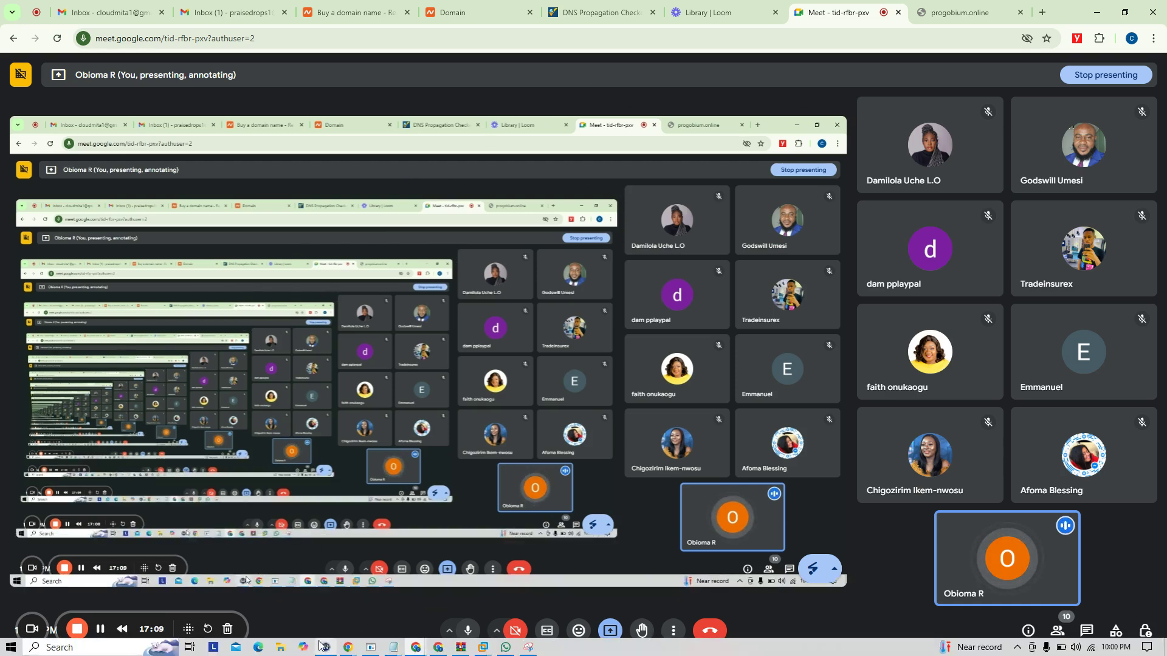
Step: Return to the Cloudflare DNS page of progobium.online and review its records' proxy status and assigned nameservers
click(287, 593)
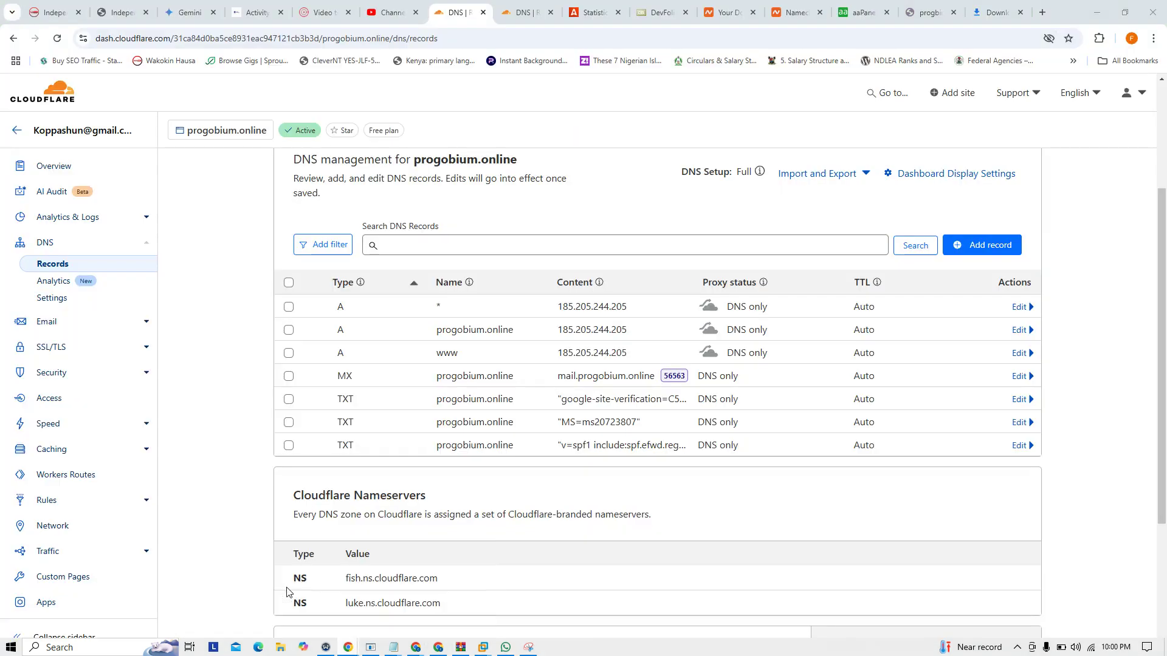
scroll(671, 290, down, 3)
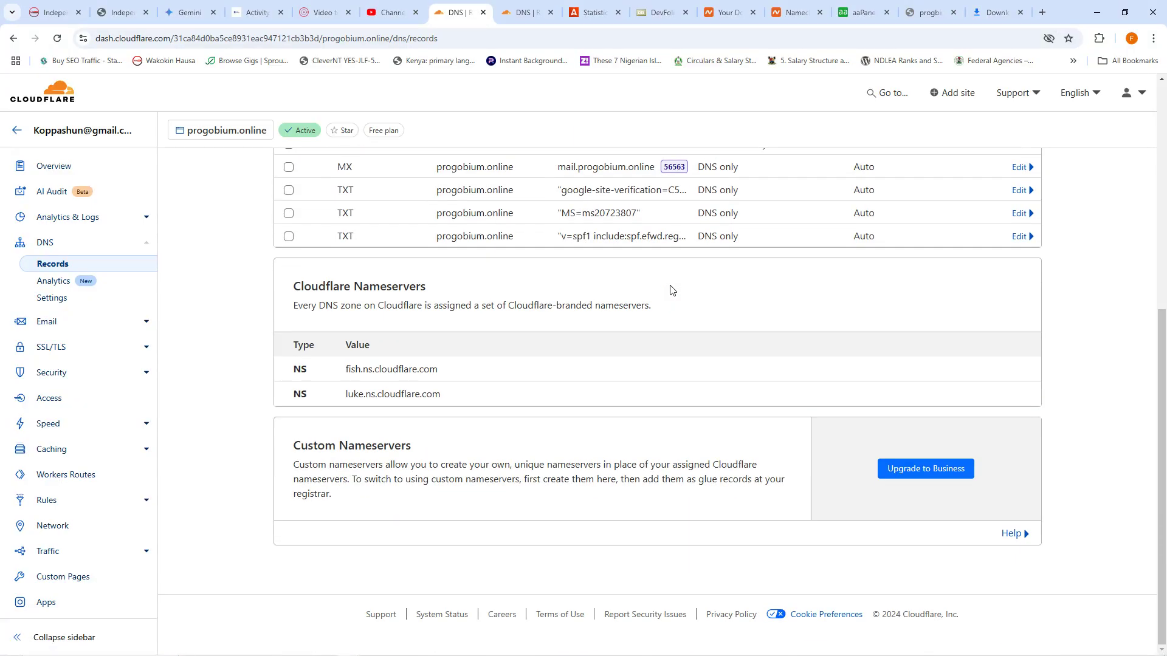
scroll(668, 288, up, 6)
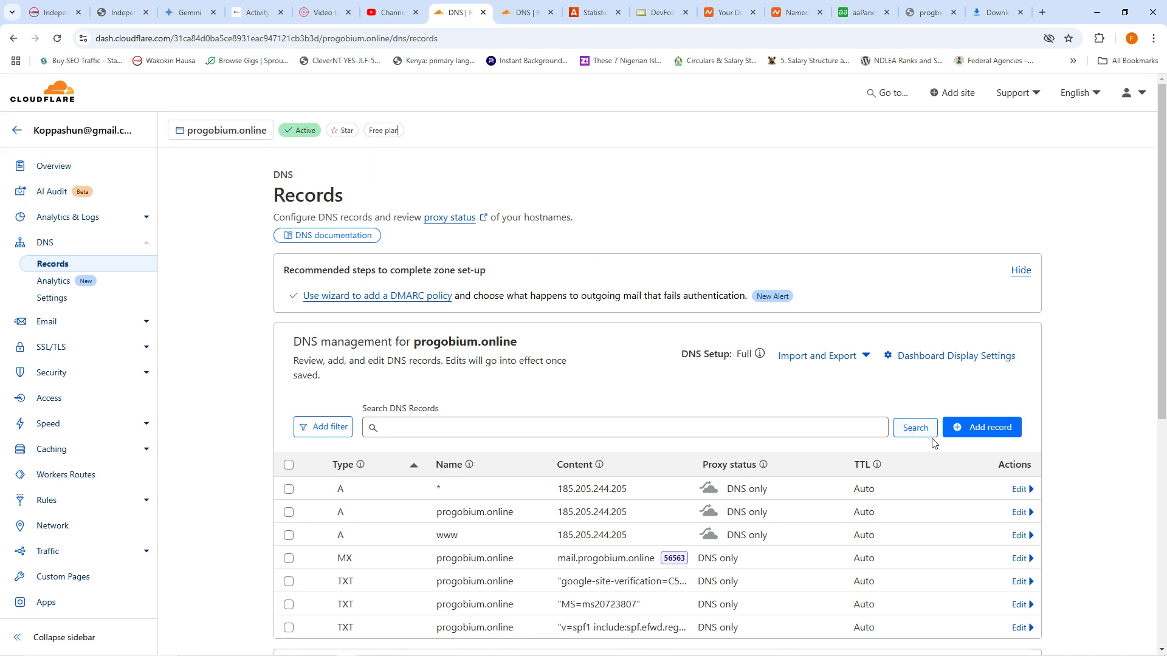
scroll(934, 444, down, 5)
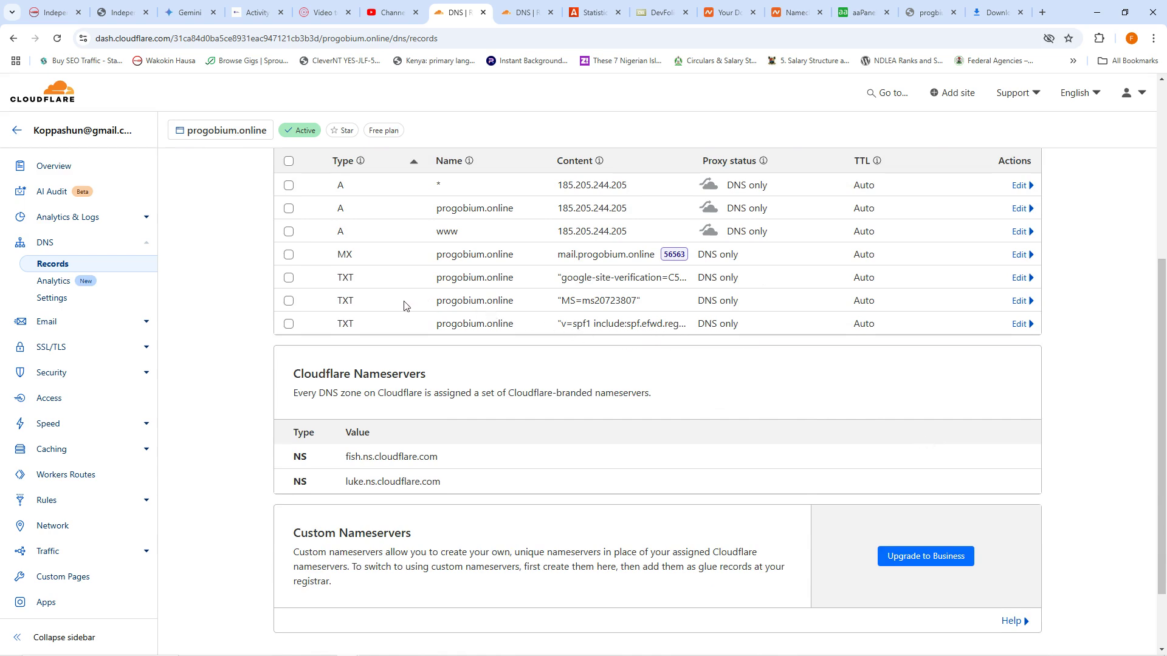
Step: Return to the Cloudflare account's domain list and open the tunesgram.com.ng overview
click(116, 135)
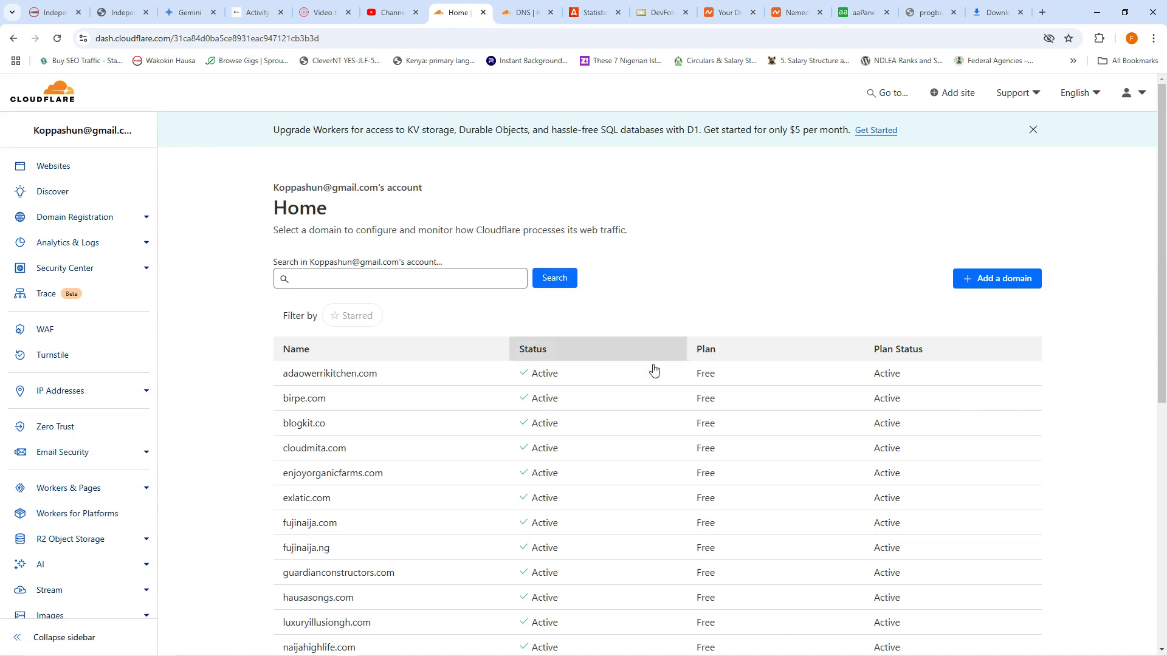
scroll(640, 430, down, 4)
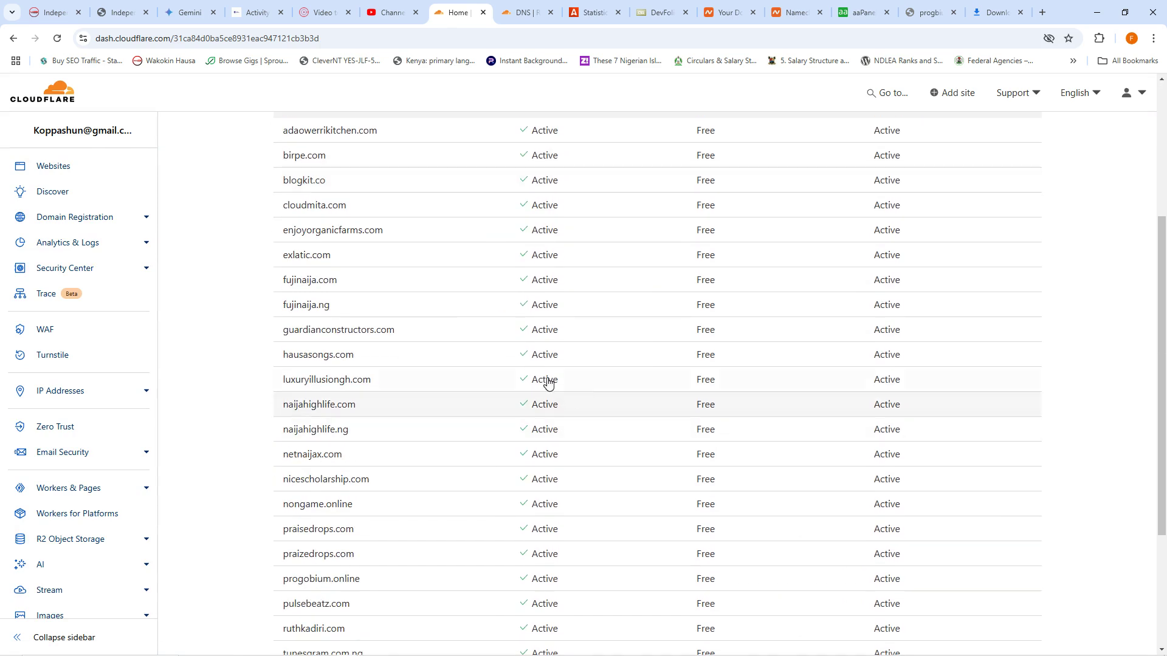
scroll(329, 412, down, 2)
scroll(329, 412, down, 2)
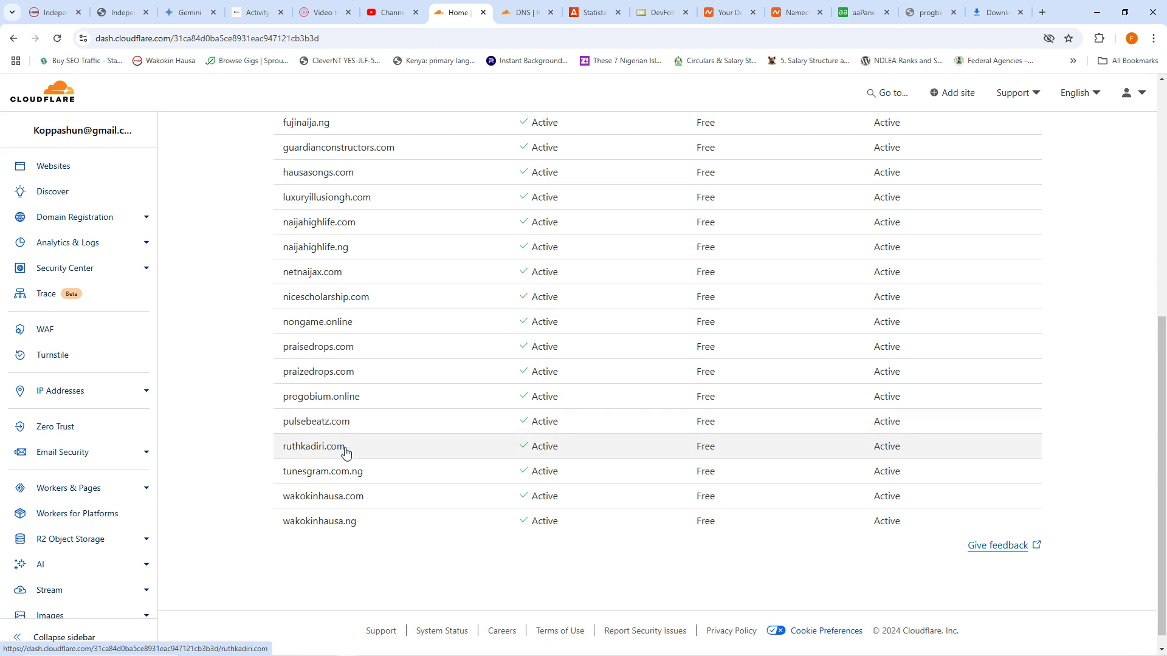
click(795, 477)
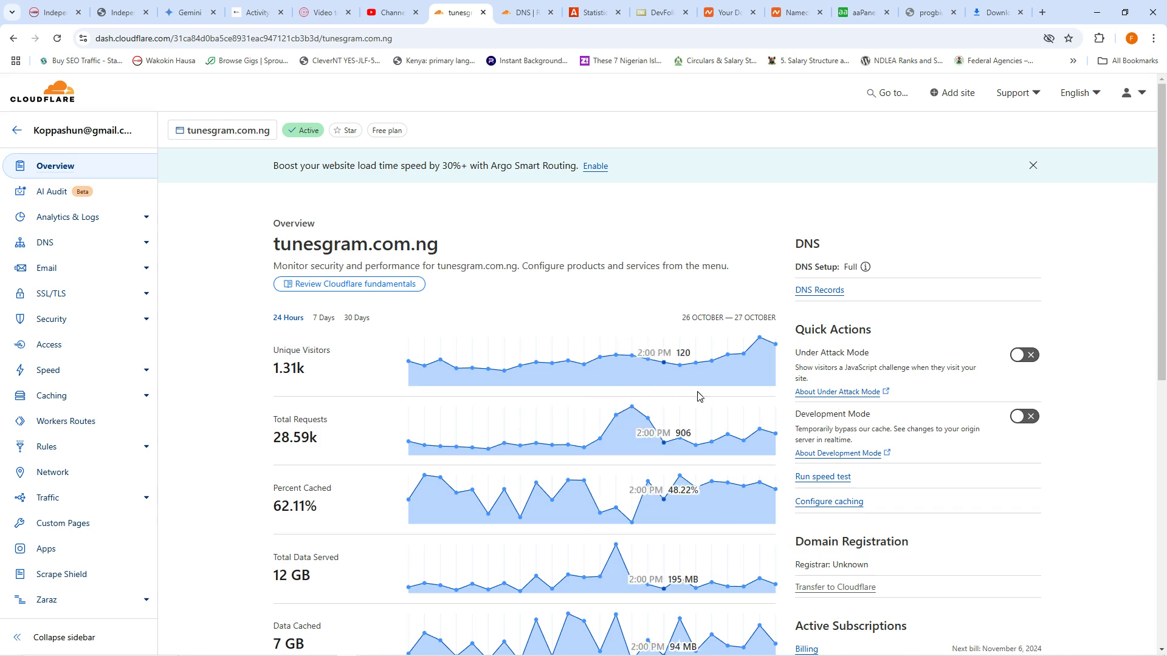
Step: Check the progobium.online directory in aaPanel and open the live demo of the DevFolio template on free-css.com
click(860, 13)
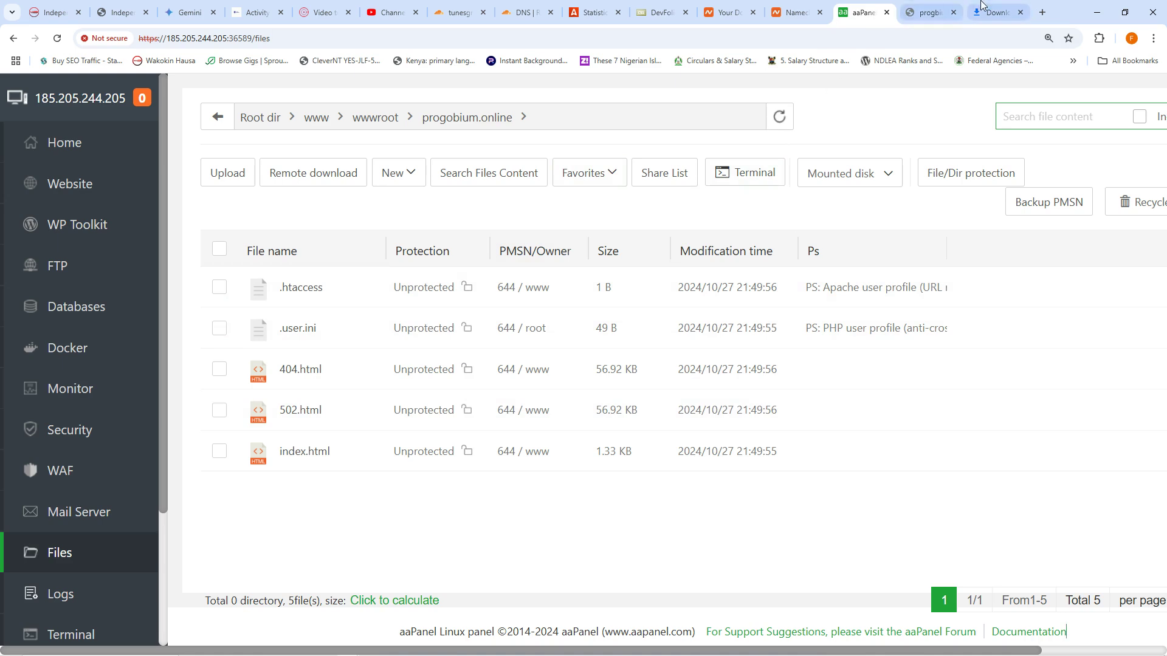
mouse_move(928, 5)
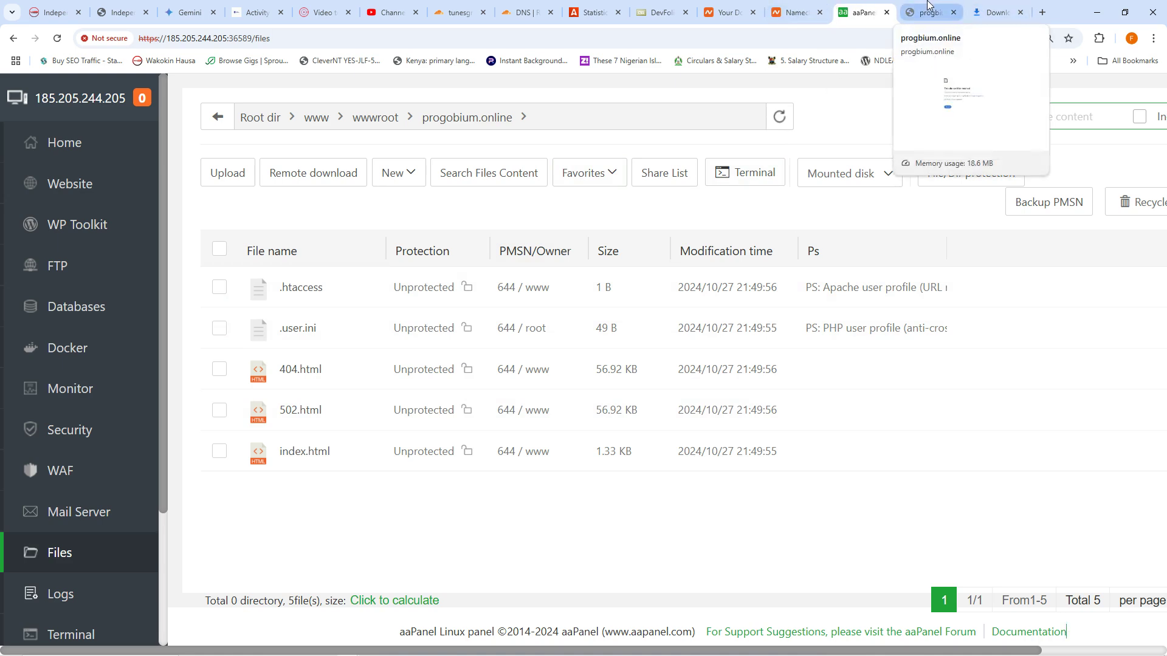
click(659, 12)
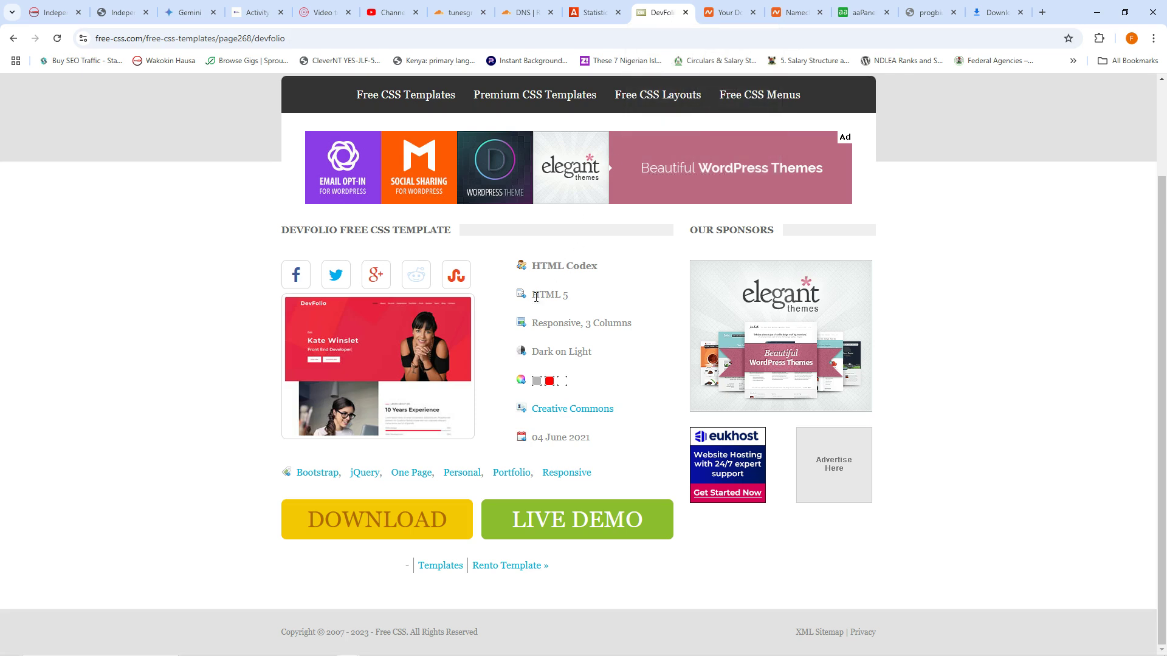
click(558, 534)
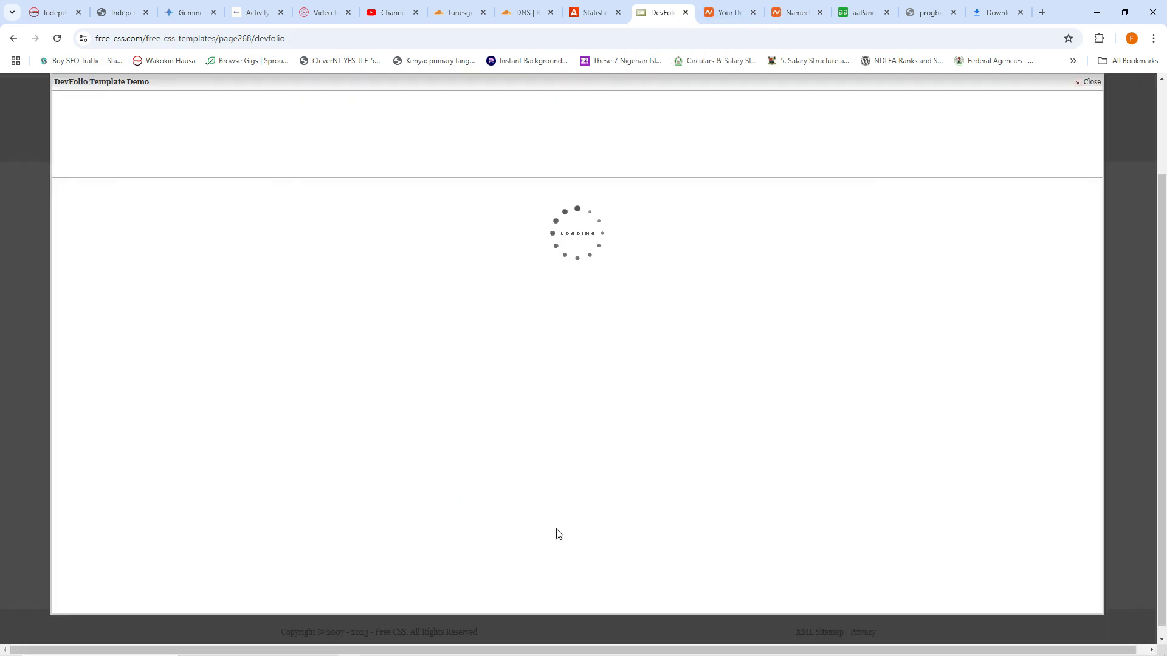
Step: Select all files in the progobium.online directory in aaPanel and delete them in bulk
click(857, 6)
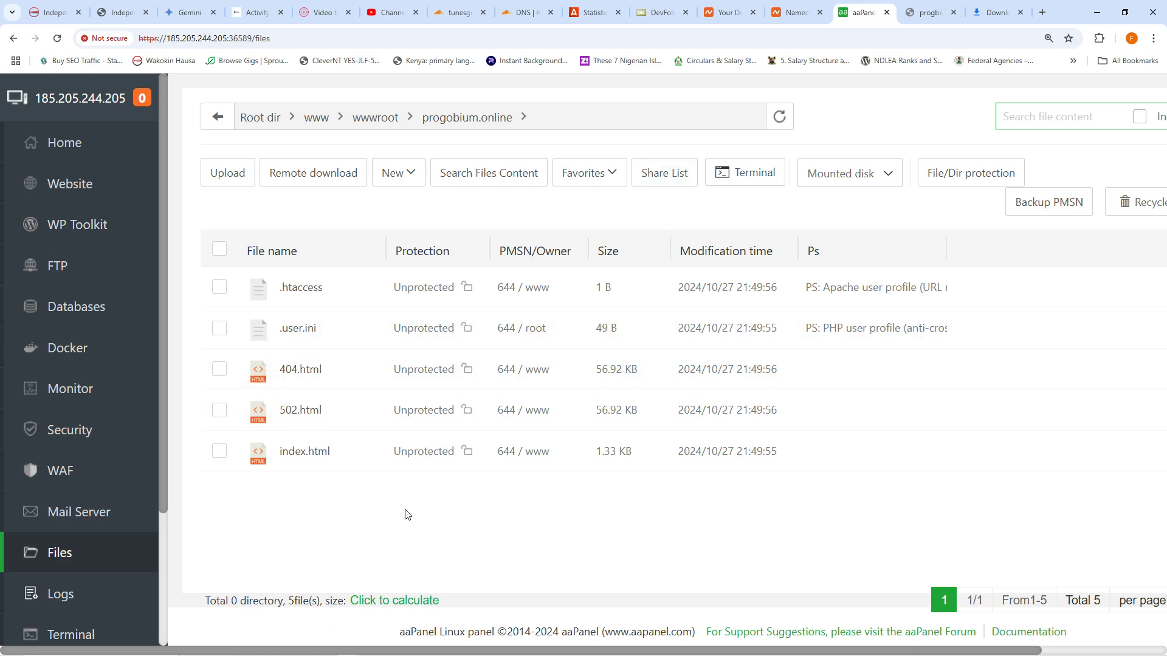
key(ctrl+a)
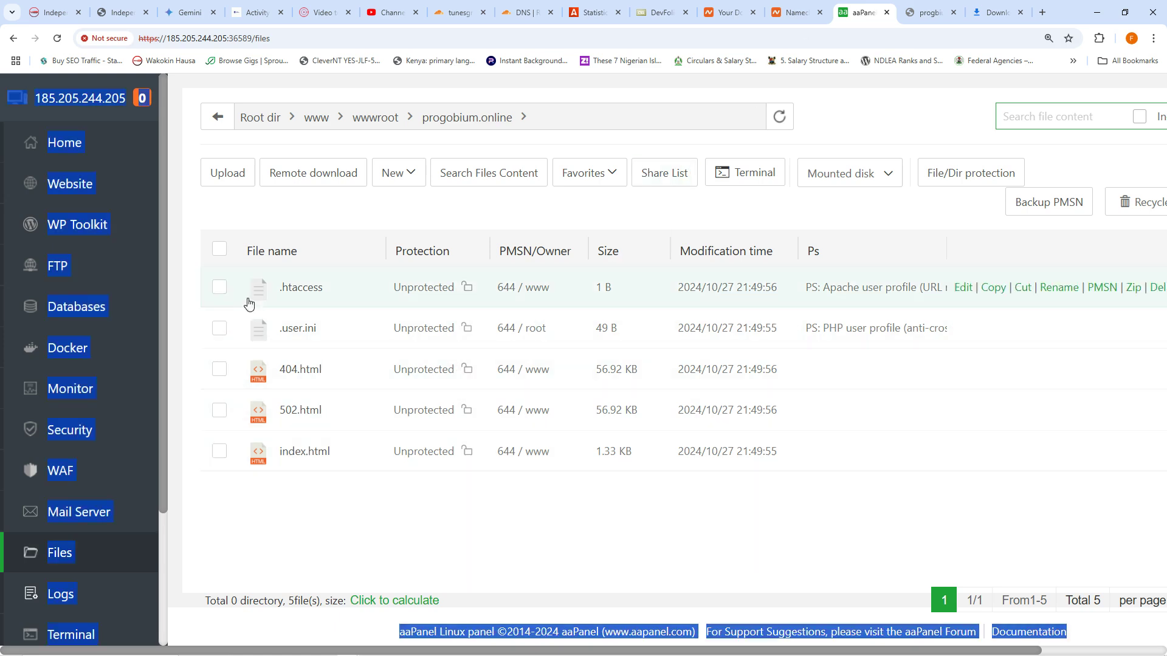
click(219, 249)
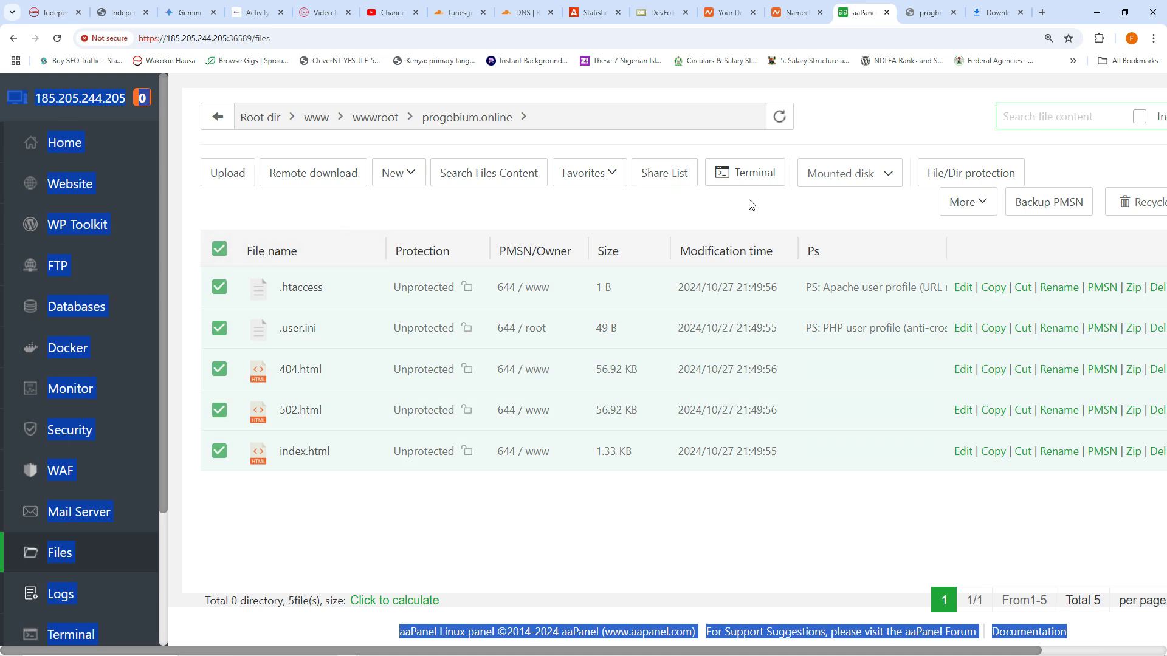
click(977, 206)
click(180, 150)
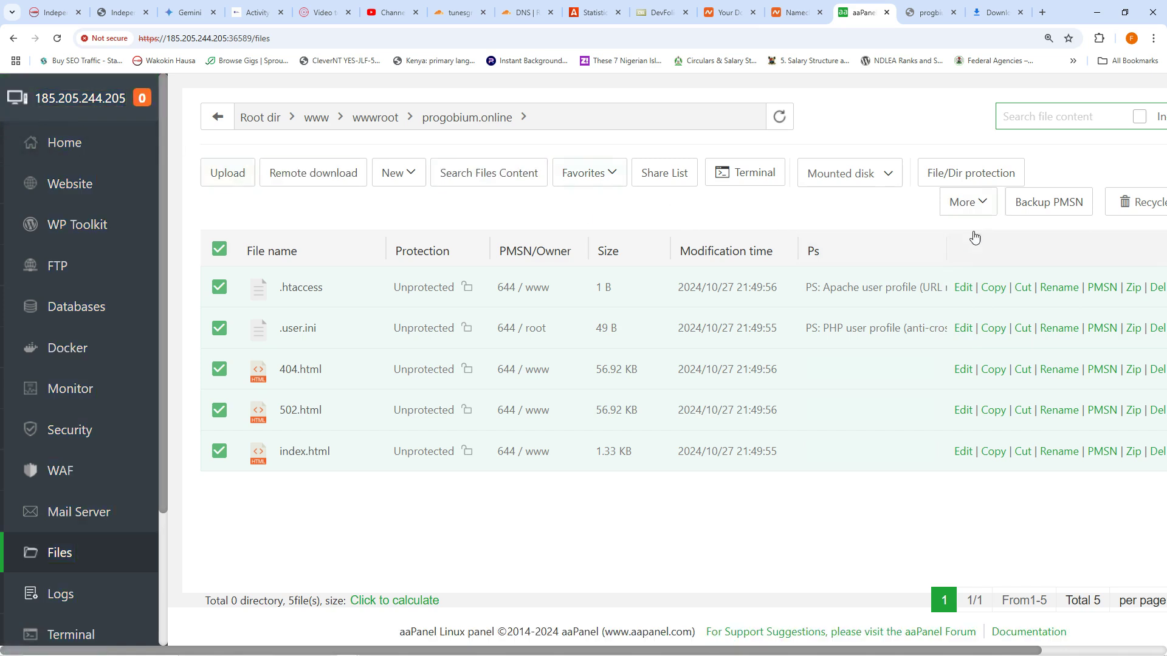
mouse_move(971, 209)
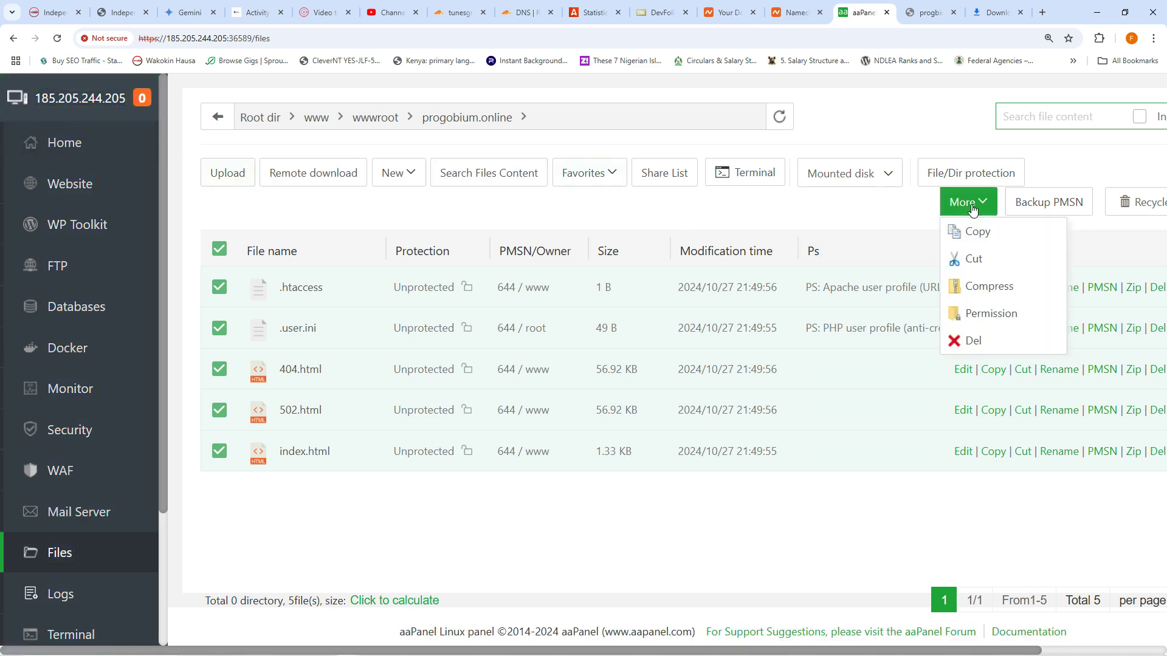
click(976, 341)
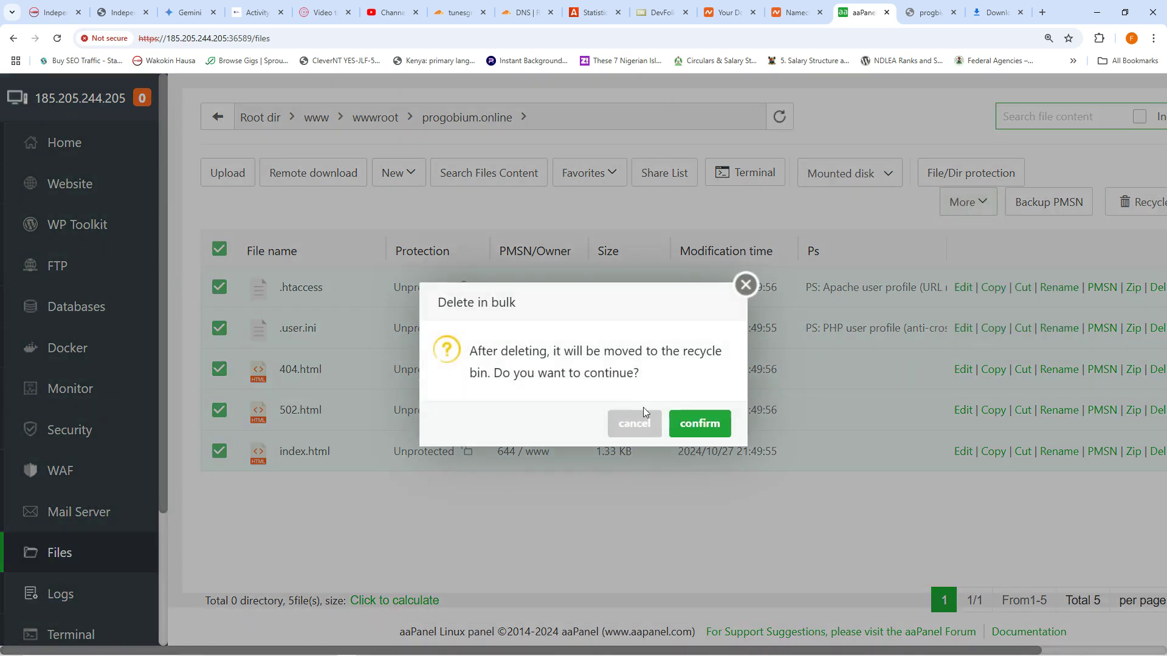
click(693, 421)
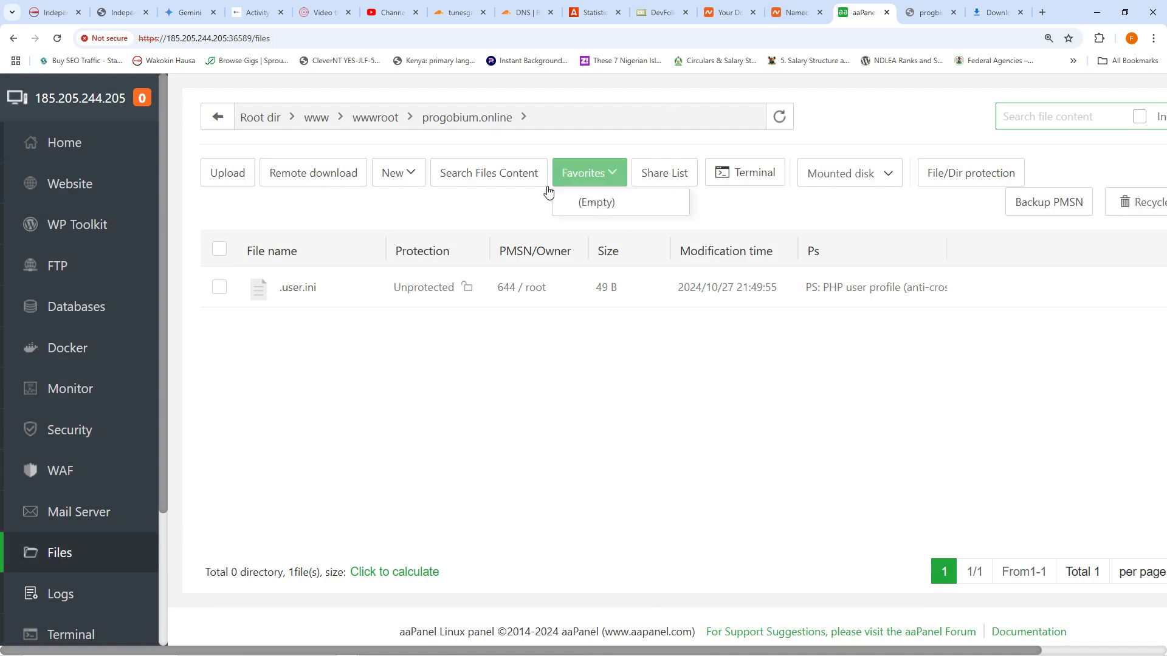
Step: Upload "DevFolio Free Website Template - Free-CSS.com.zip" from the Downloads folder to /www/wwwroot/progobium.online
click(229, 172)
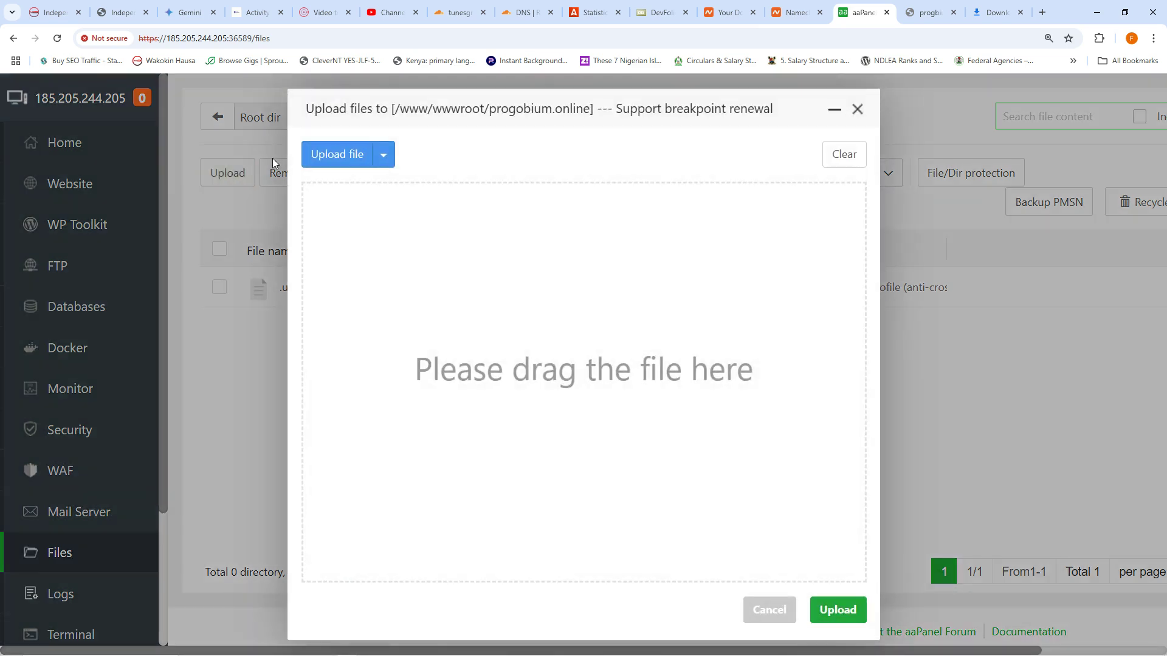
mouse_move(338, 164)
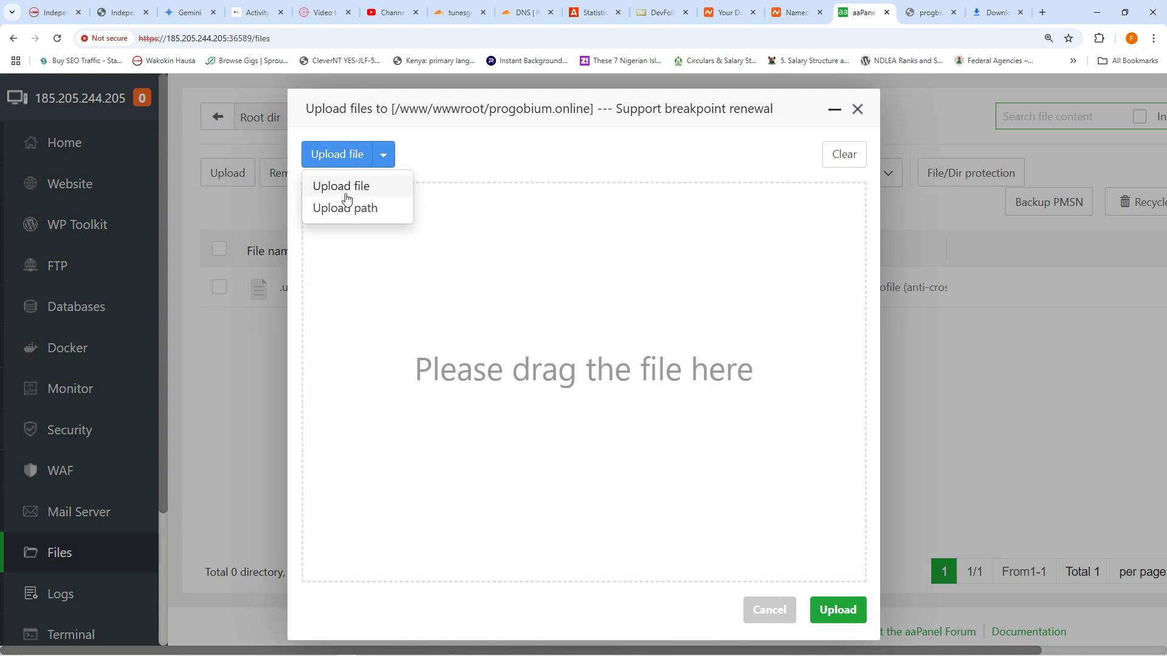
click(342, 188)
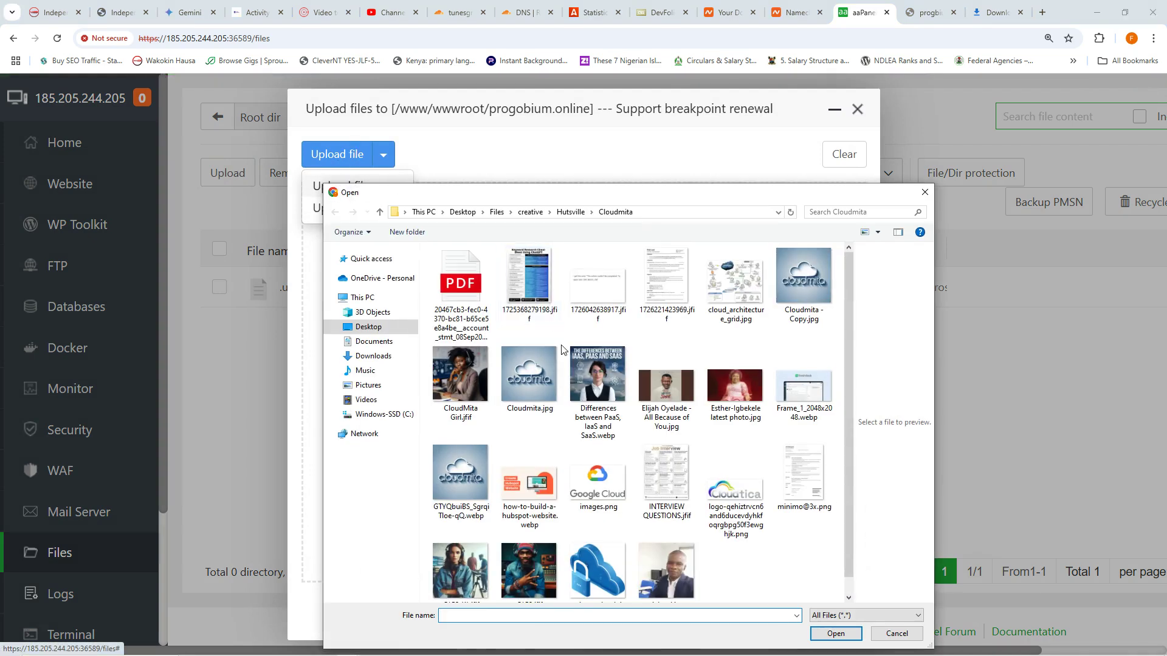
click(368, 357)
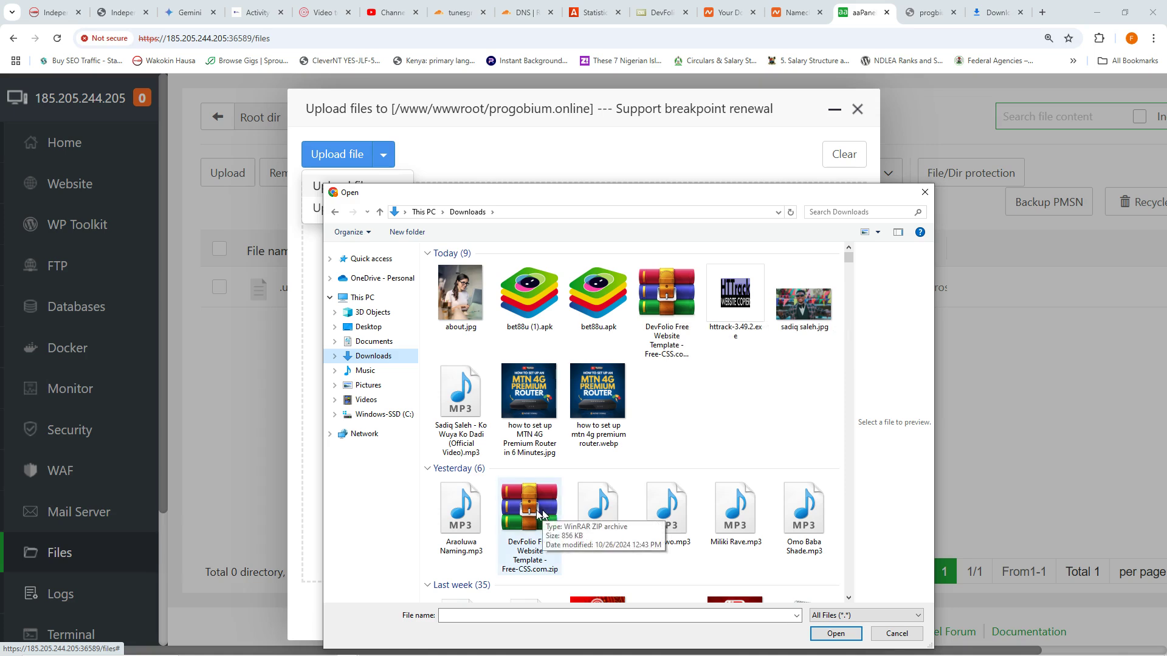
click(530, 506)
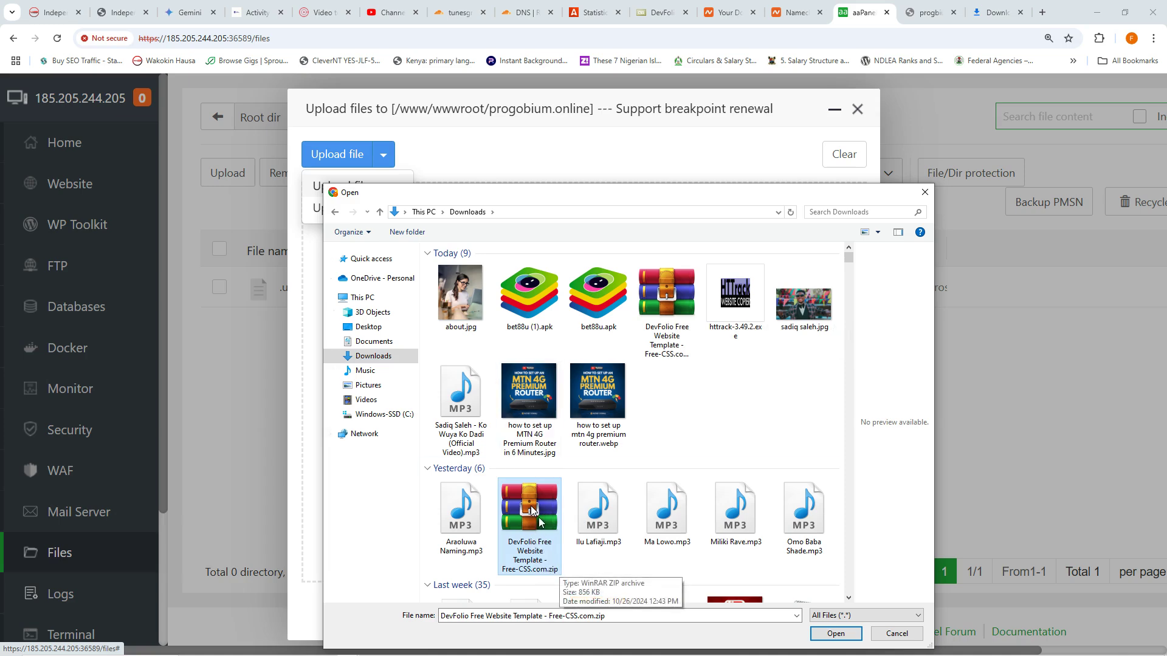
click(836, 633)
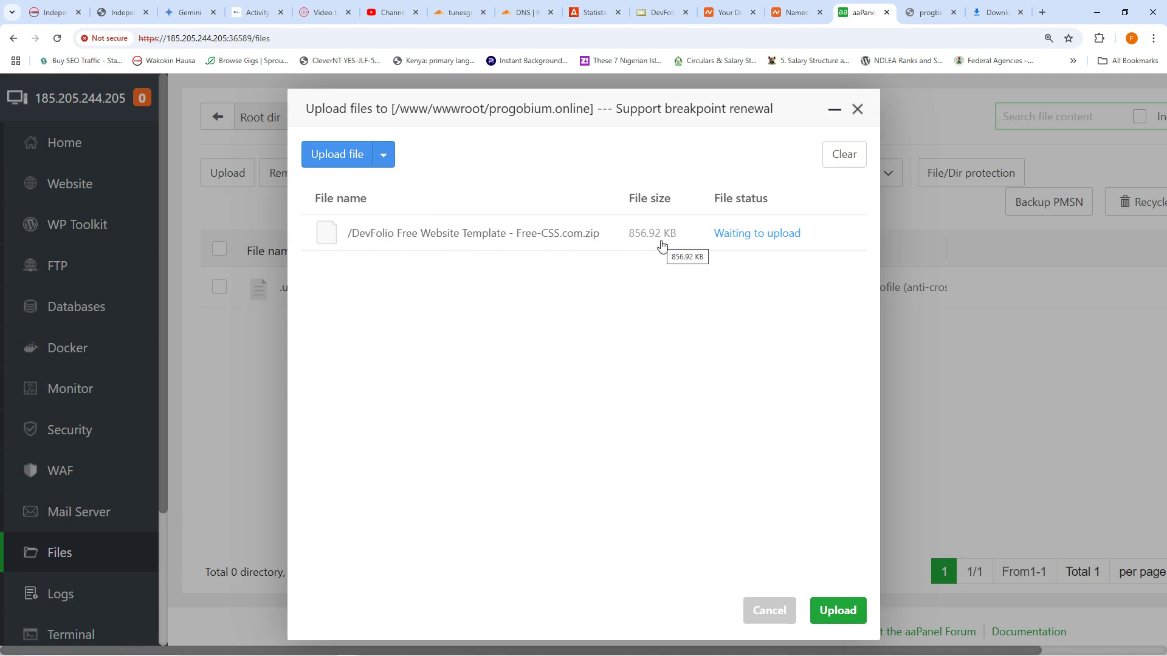
mouse_move(1075, 643)
click(860, 613)
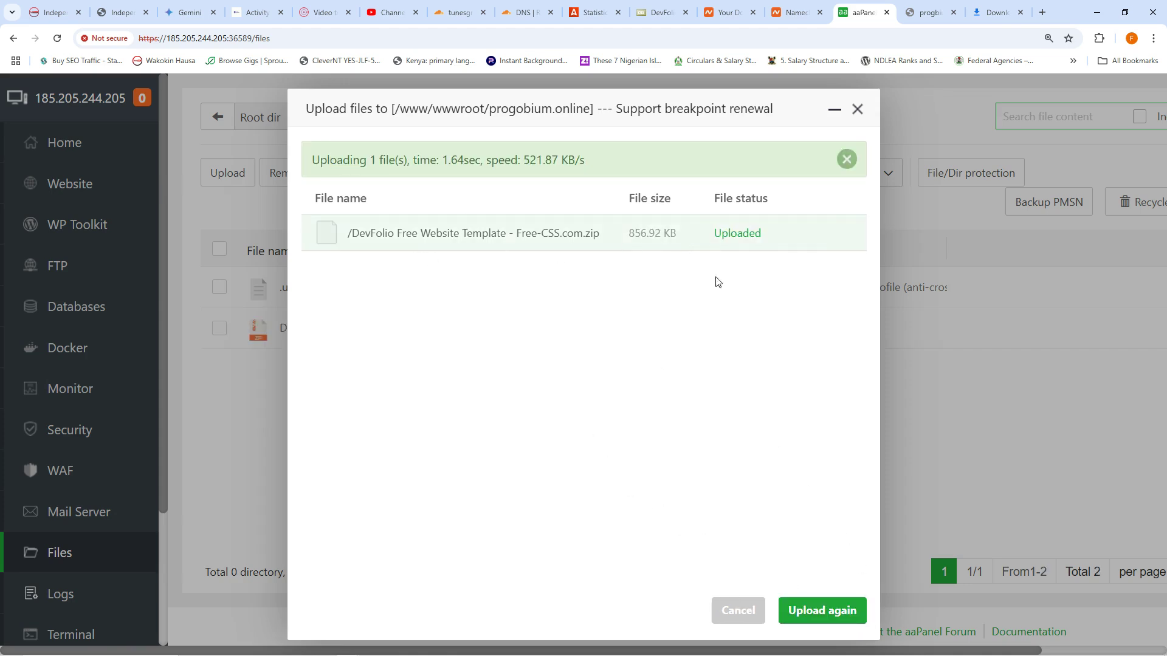
Step: Close the upload window and unzip the DevFolio template archive into /www/wwwroot/progobium.online with UTF-8 encoding
click(857, 111)
mouse_move(503, 334)
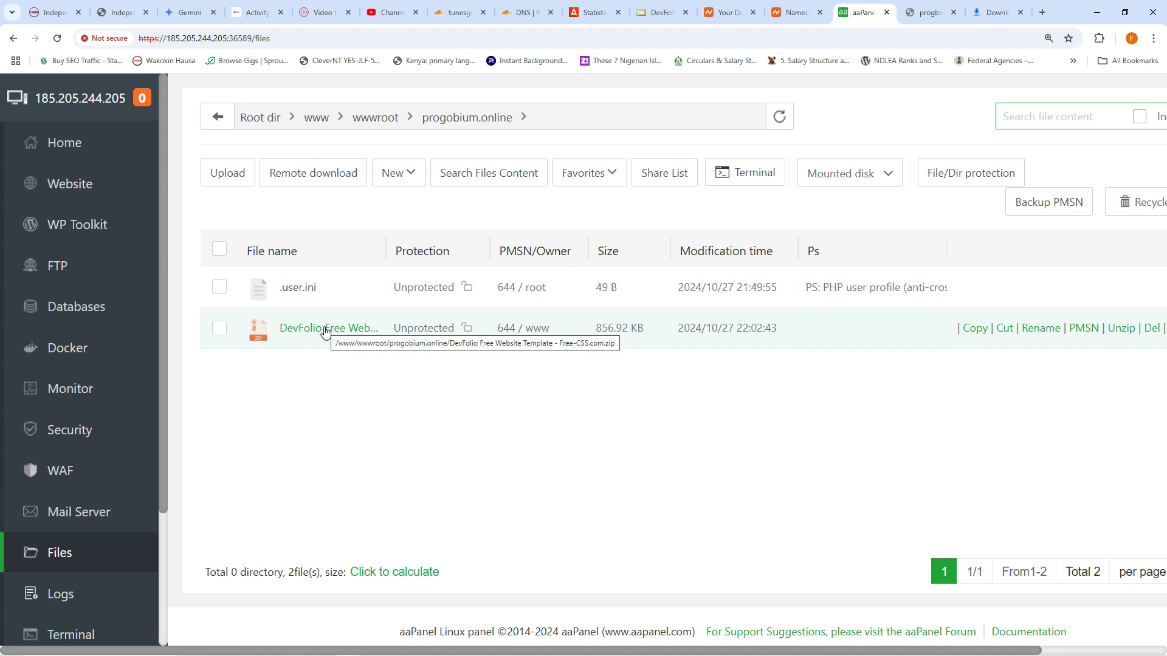
click(220, 329)
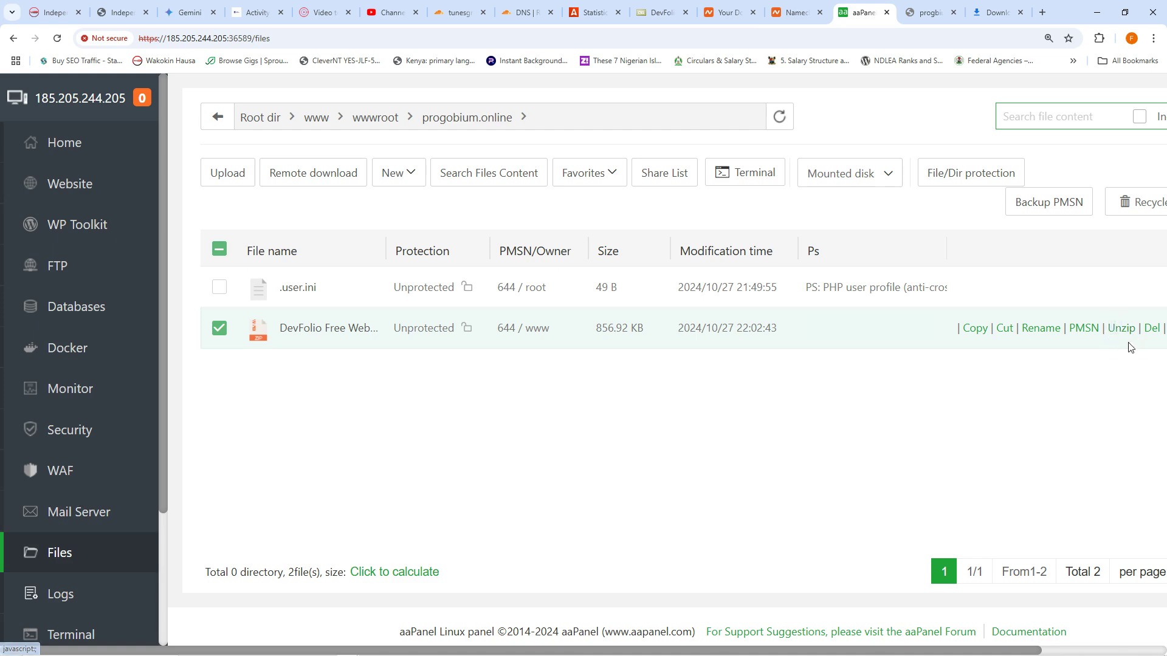
click(1154, 38)
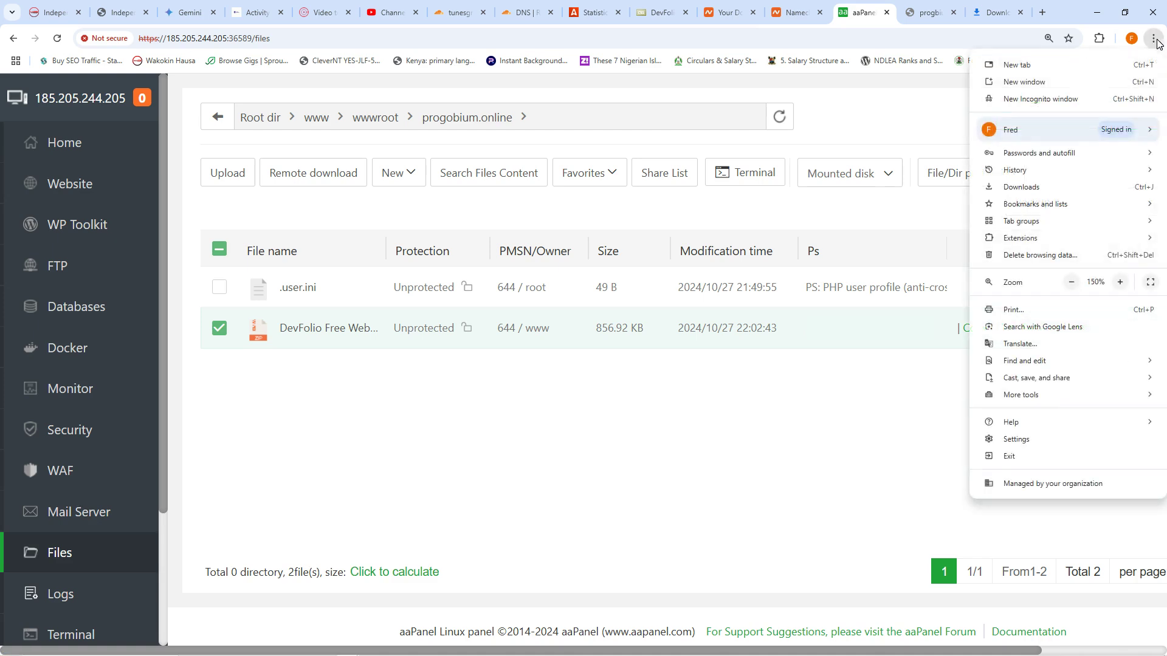
click(1120, 281)
click(1119, 282)
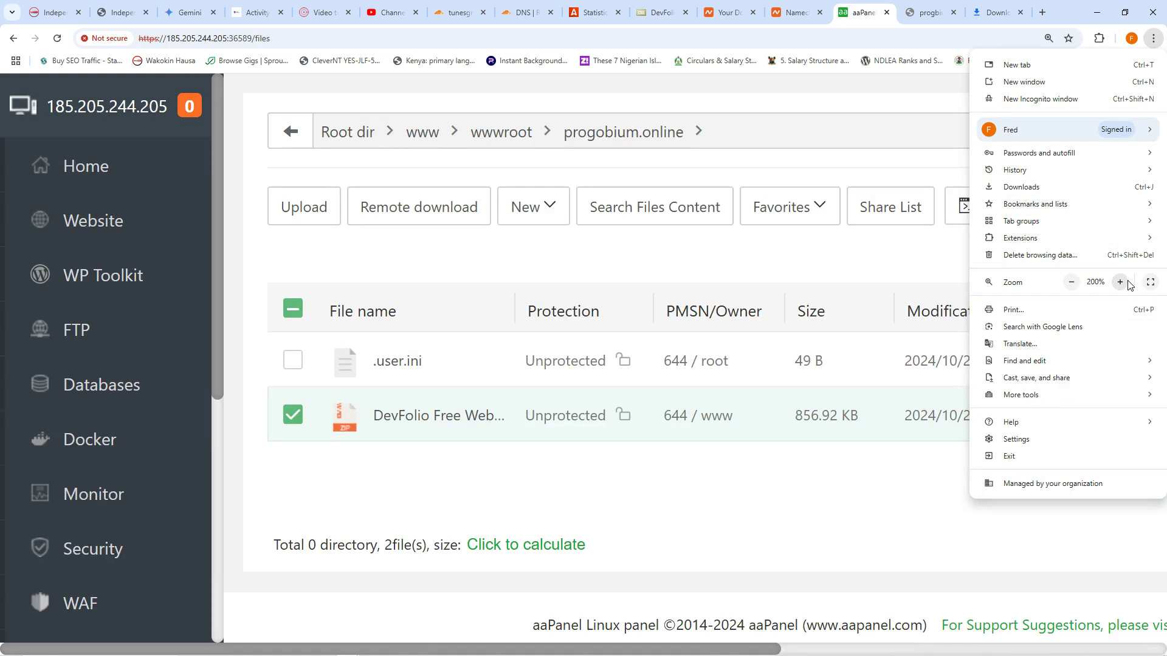
click(721, 655)
scroll(851, 547, right, 5)
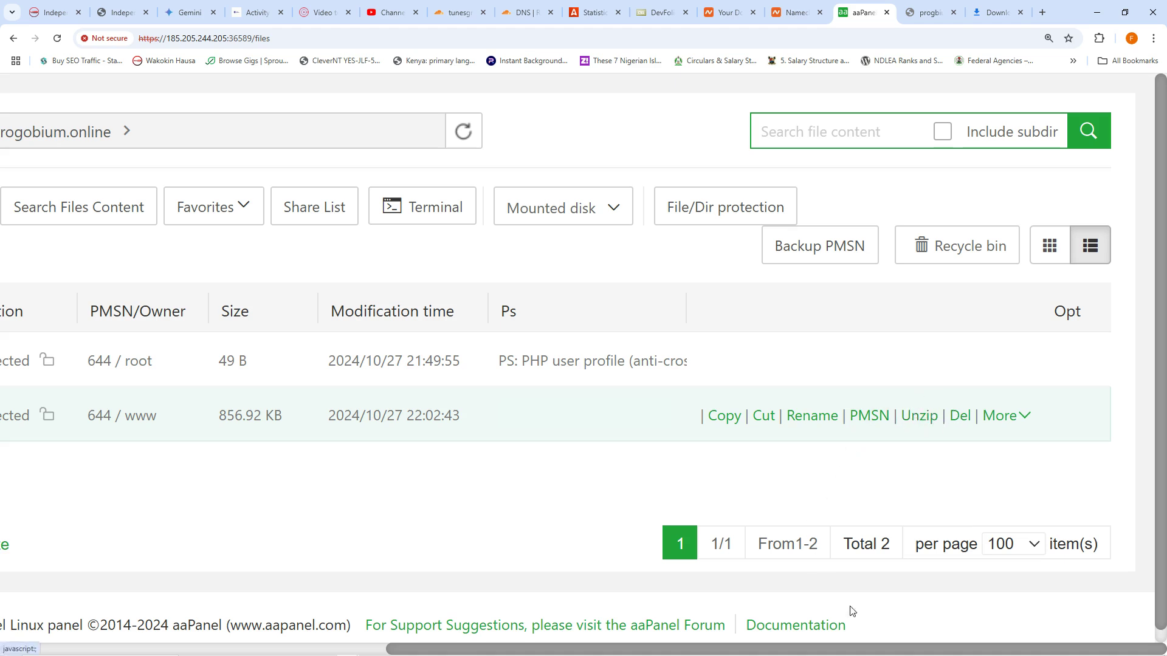
mouse_move(890, 649)
mouse_down()
mouse_move(476, 652)
mouse_move(887, 653)
mouse_up()
click(922, 418)
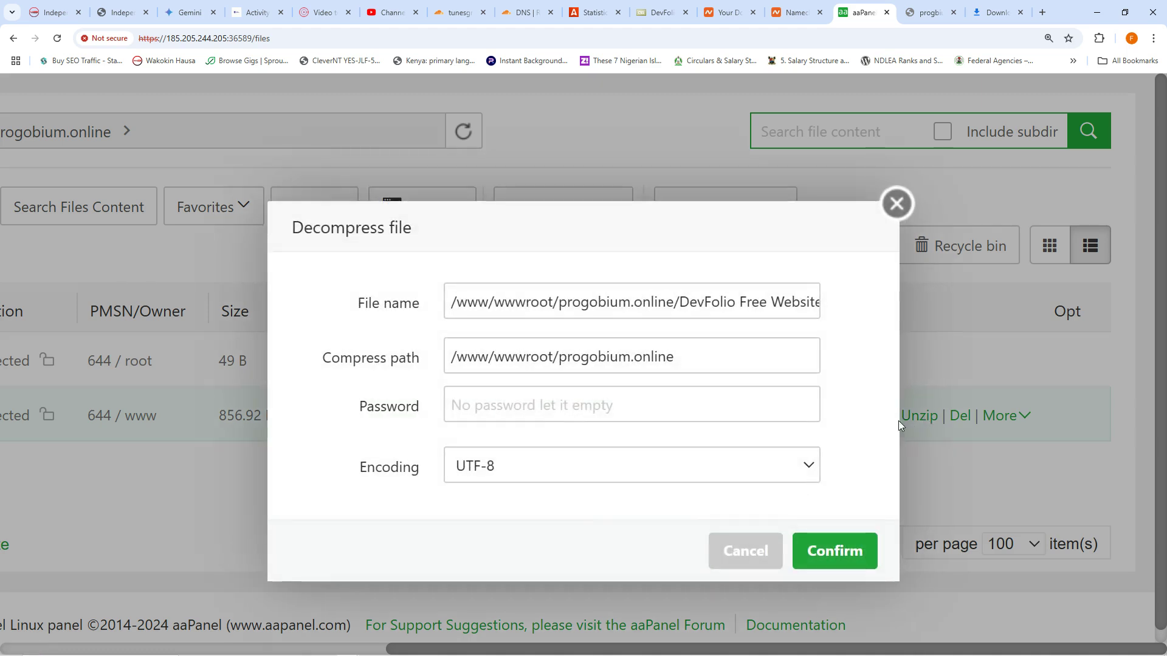
click(840, 553)
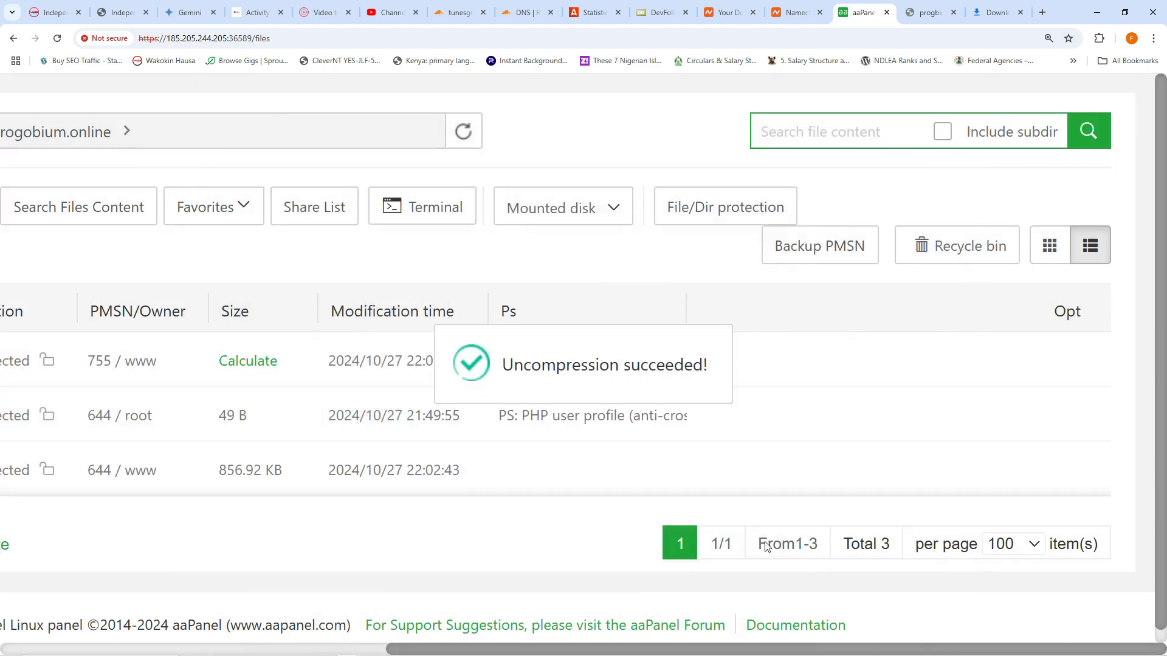
Step: Delete the DevFolio template zip archive from the progobium.online directory
drag(1029, 650, 643, 651)
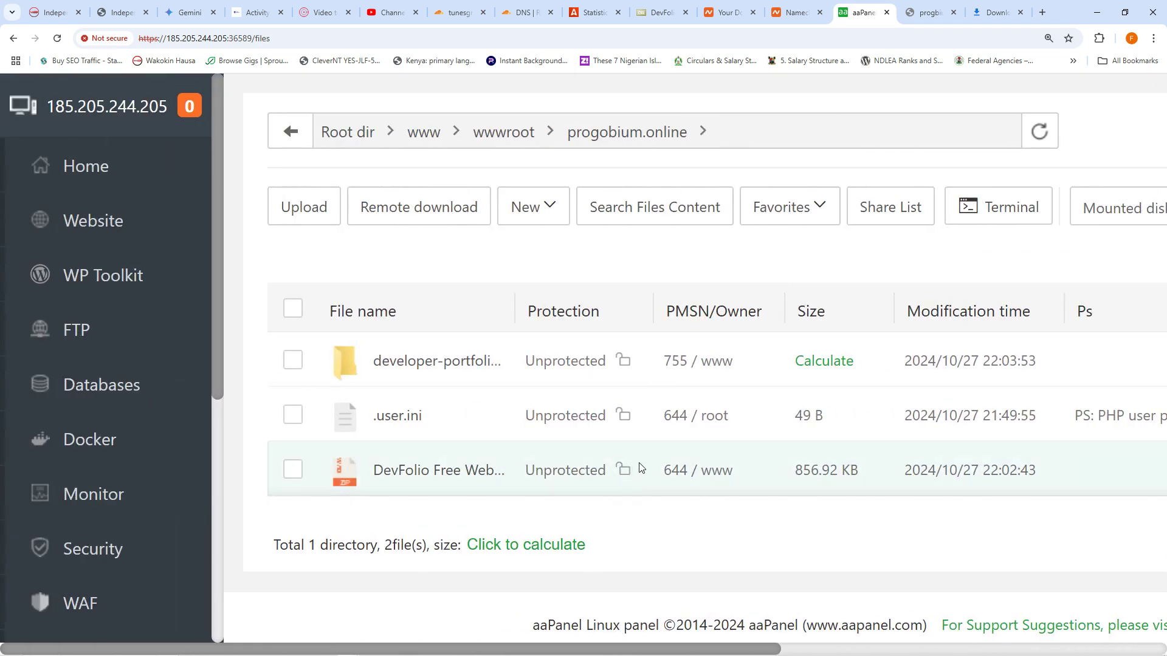
scroll(632, 465, down, 1)
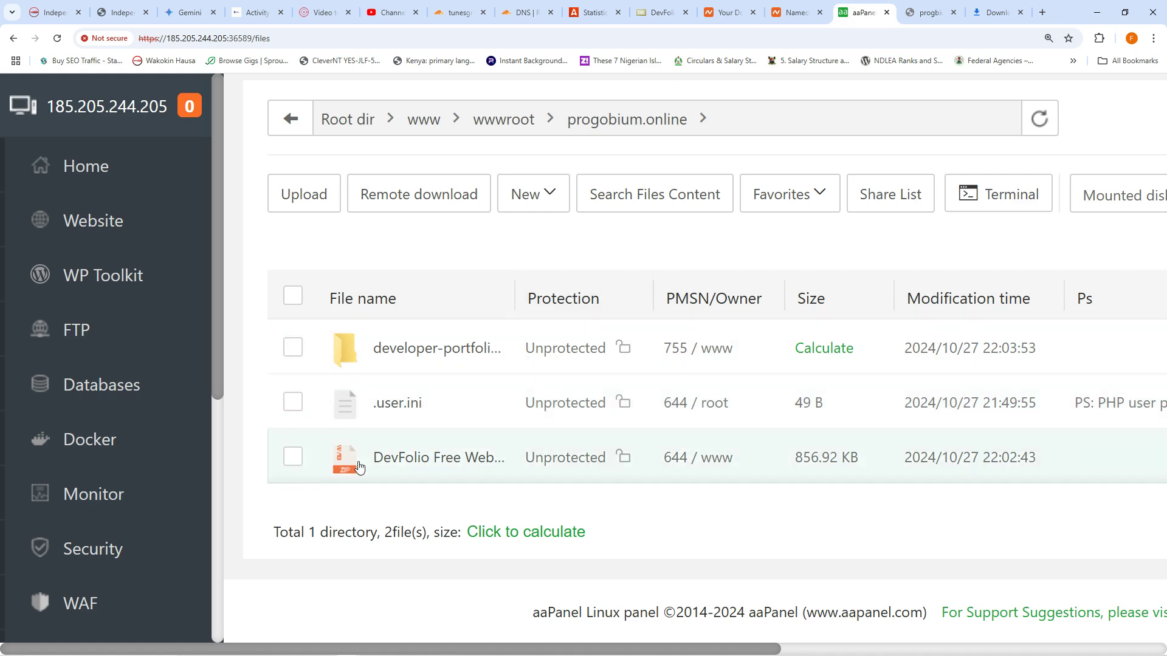
click(292, 459)
drag(708, 651, 1082, 636)
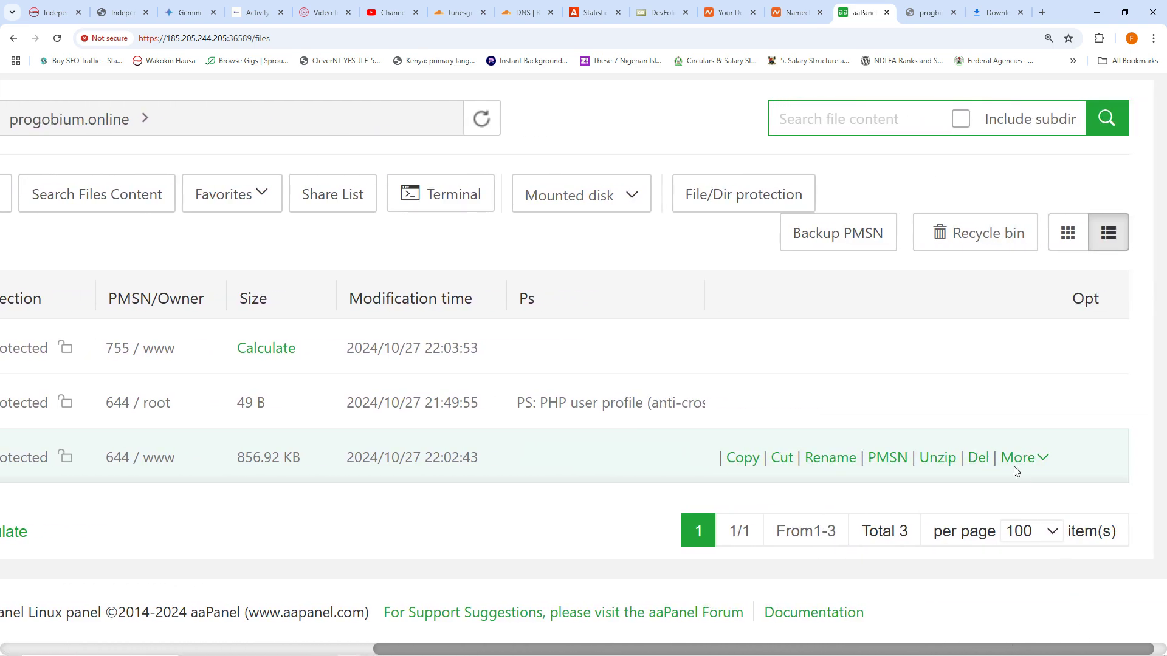
click(978, 457)
click(741, 471)
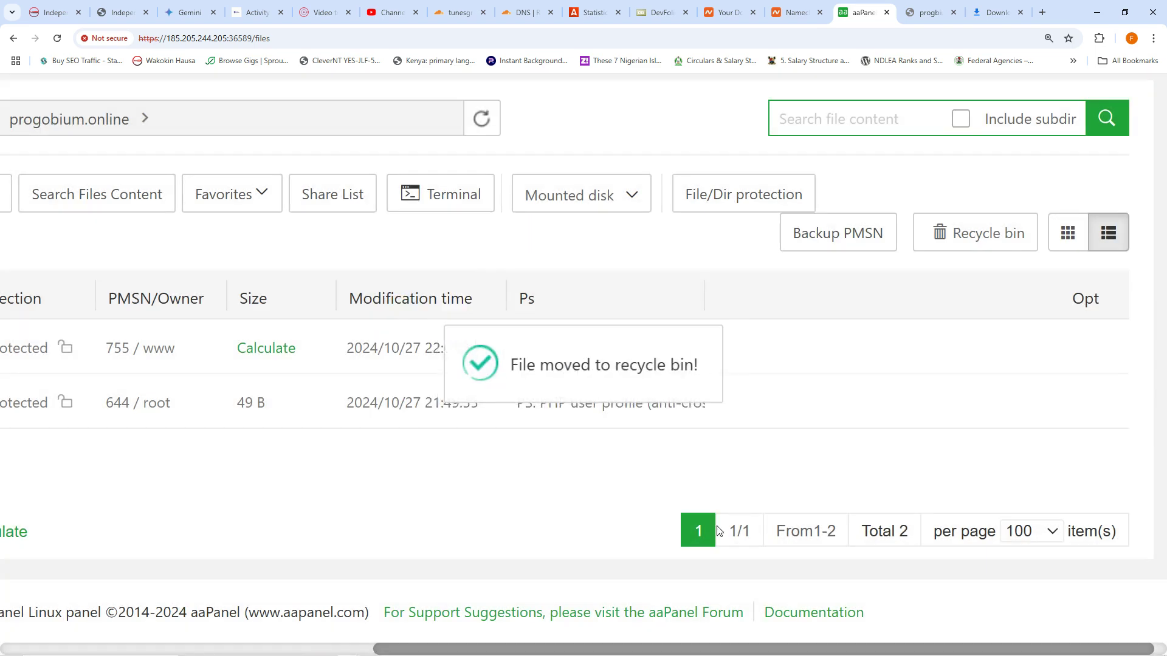
Step: Open the extracted developer-portfolio-template folder inside the progobium.online directory
drag(632, 650, 291, 638)
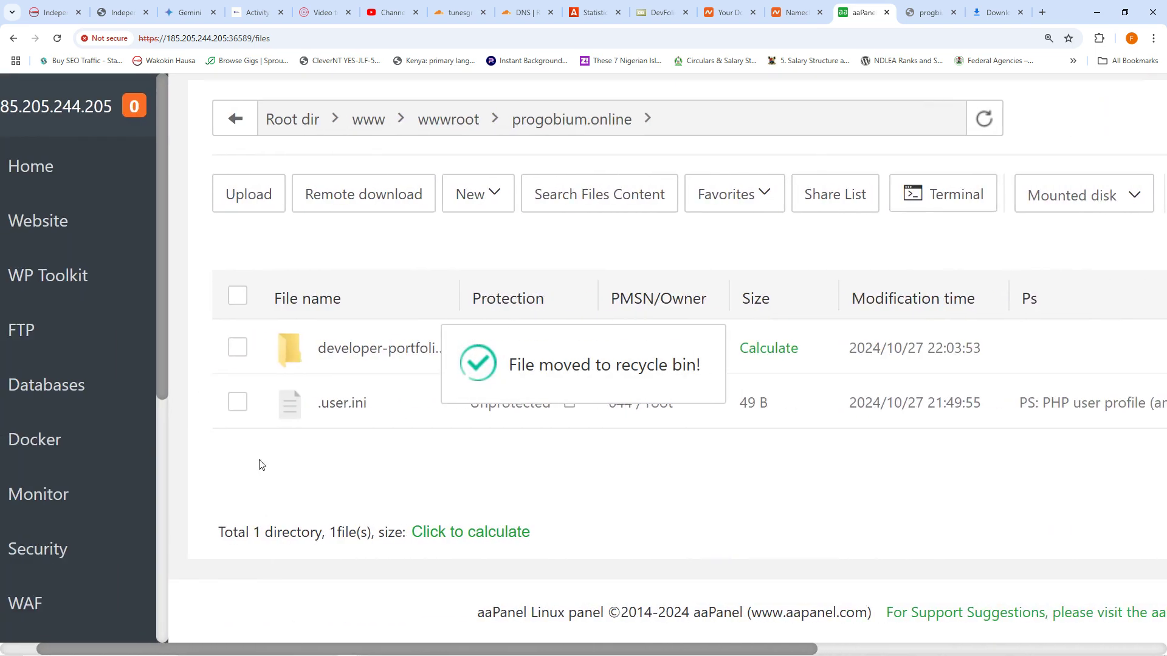
click(365, 349)
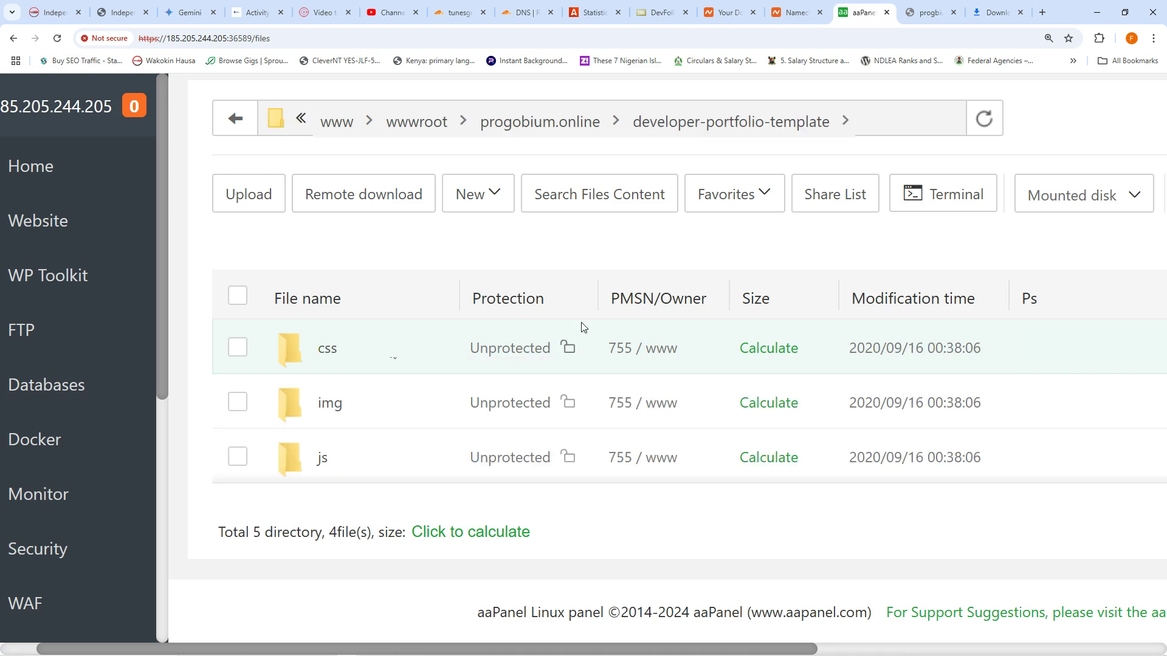
click(1153, 38)
click(1072, 282)
click(1072, 282)
click(1072, 282)
click(1072, 282)
click(1072, 282)
click(265, 504)
Step: Move all files and folders from developer-portfolio-template up into the progobium.online directory
key(ctrl+a)
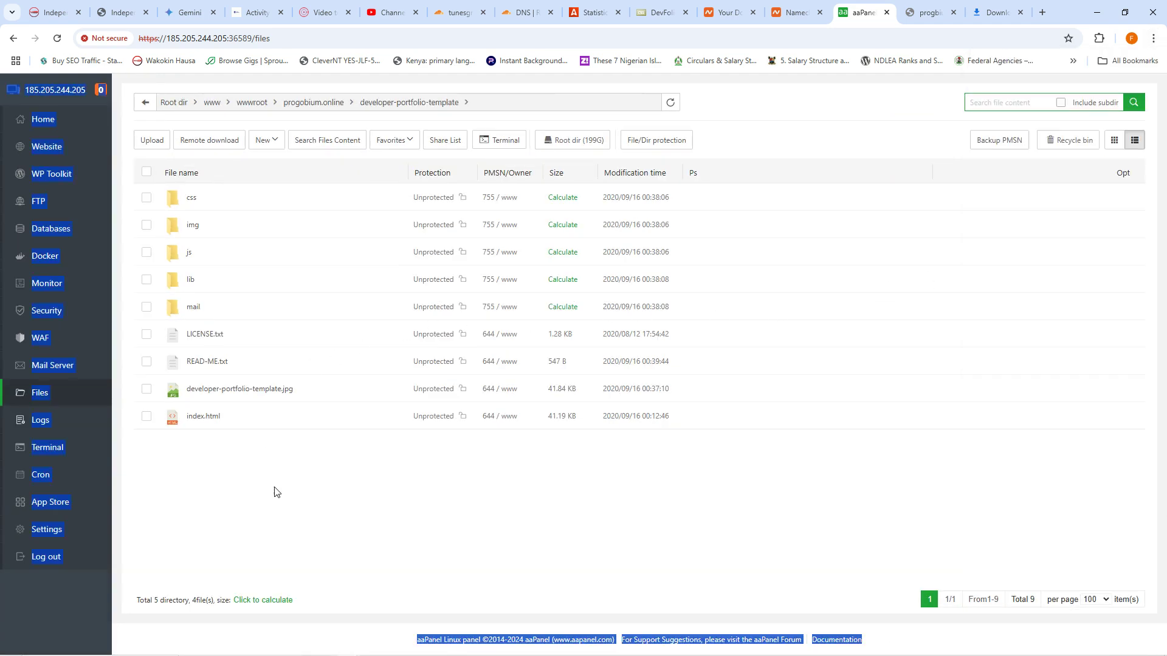
click(118, 120)
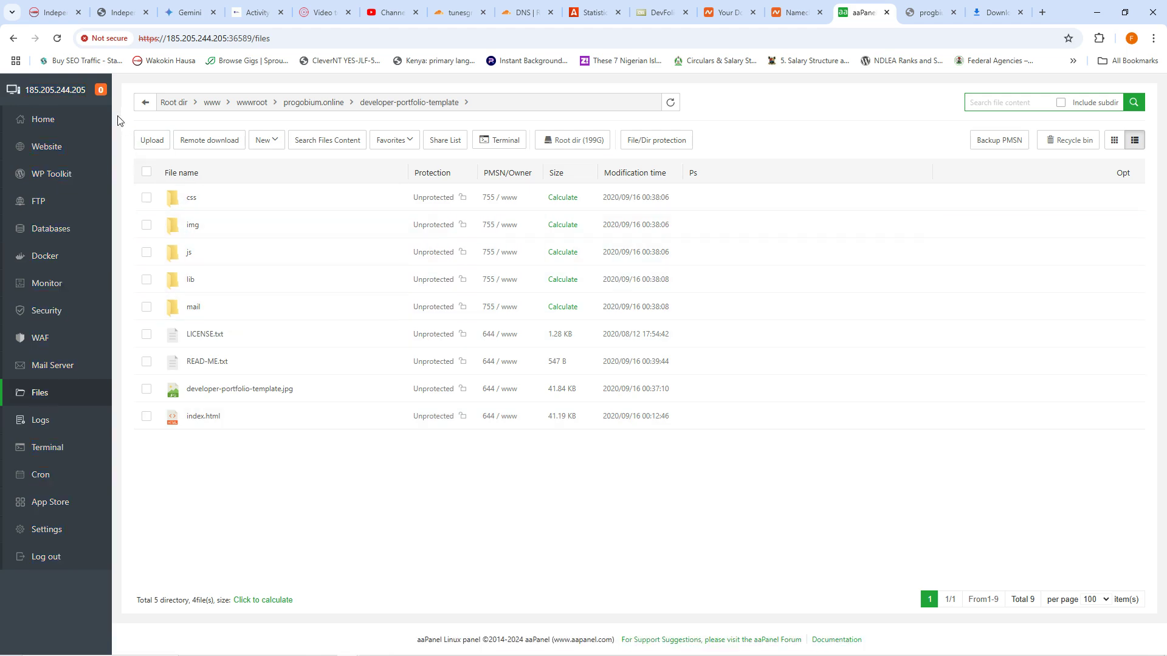
click(147, 172)
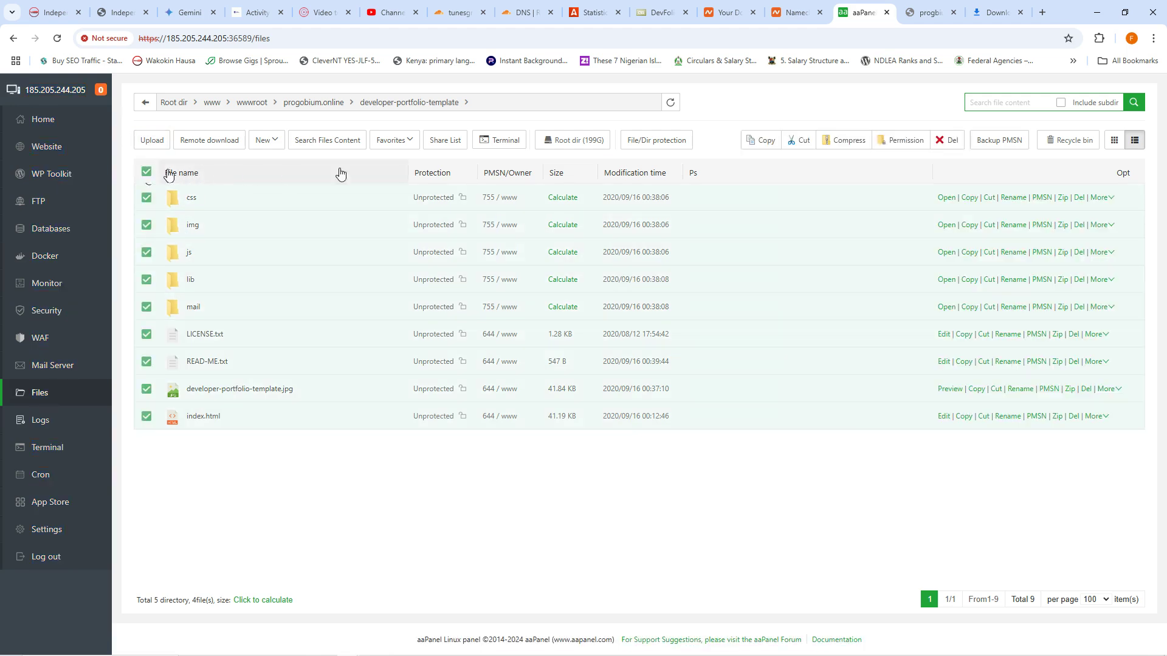
click(796, 142)
click(800, 143)
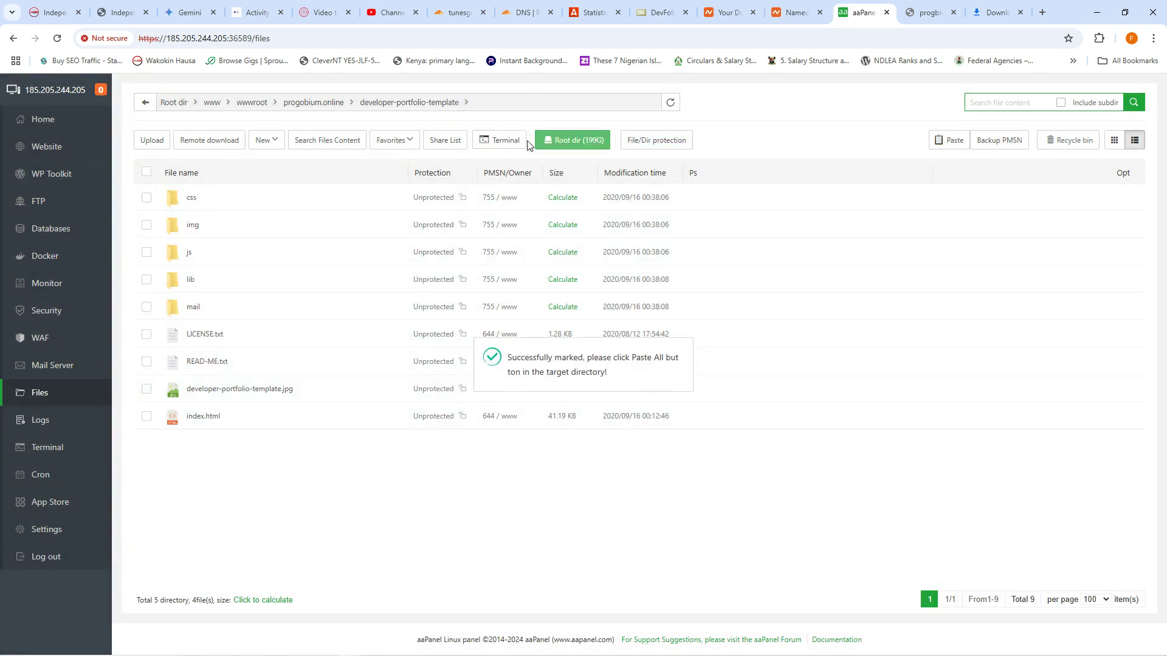
click(309, 105)
right_click(220, 297)
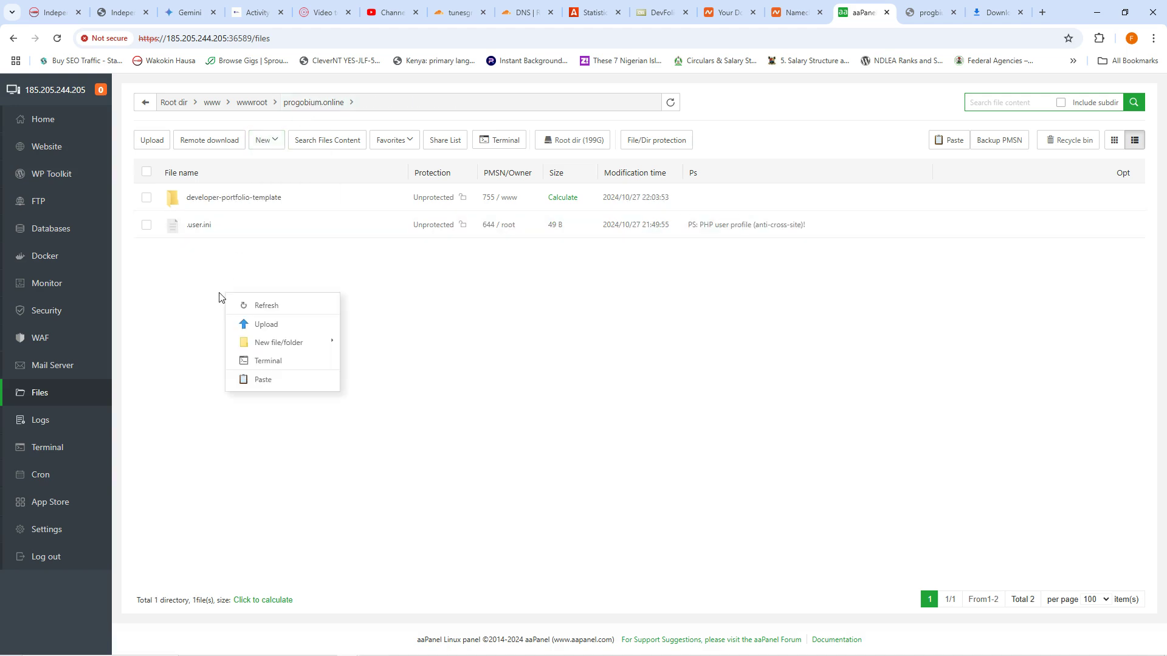
click(264, 379)
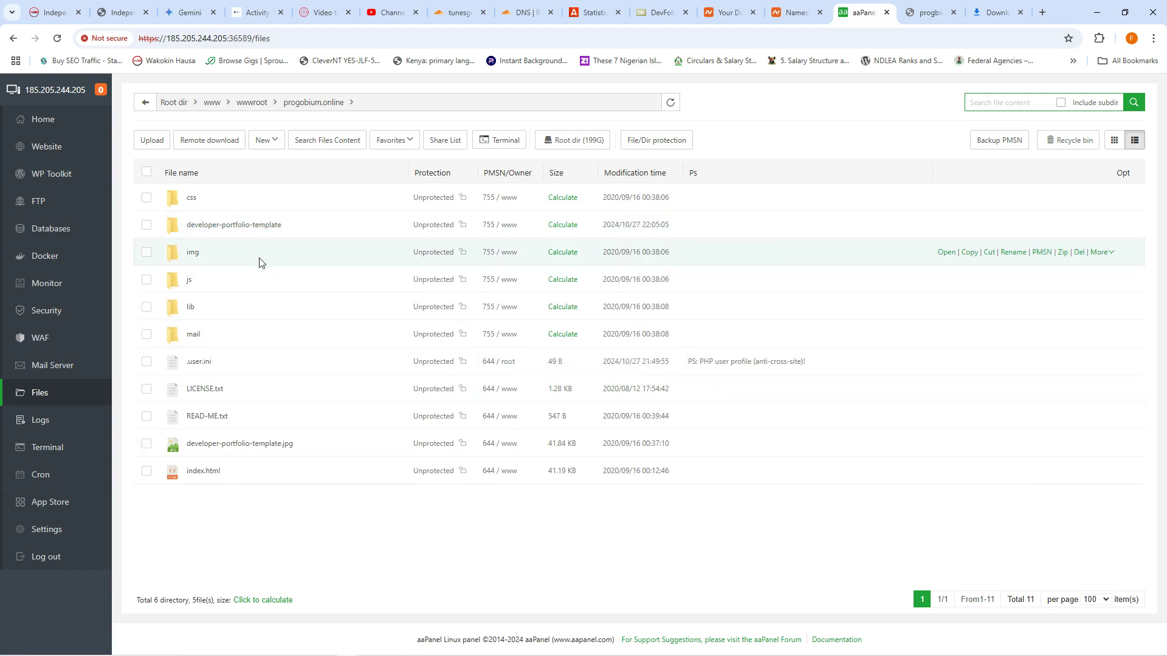
Step: Check the contents of the developer-portfolio-template folder in progobium.online and delete the folder
click(213, 226)
click(326, 103)
click(146, 225)
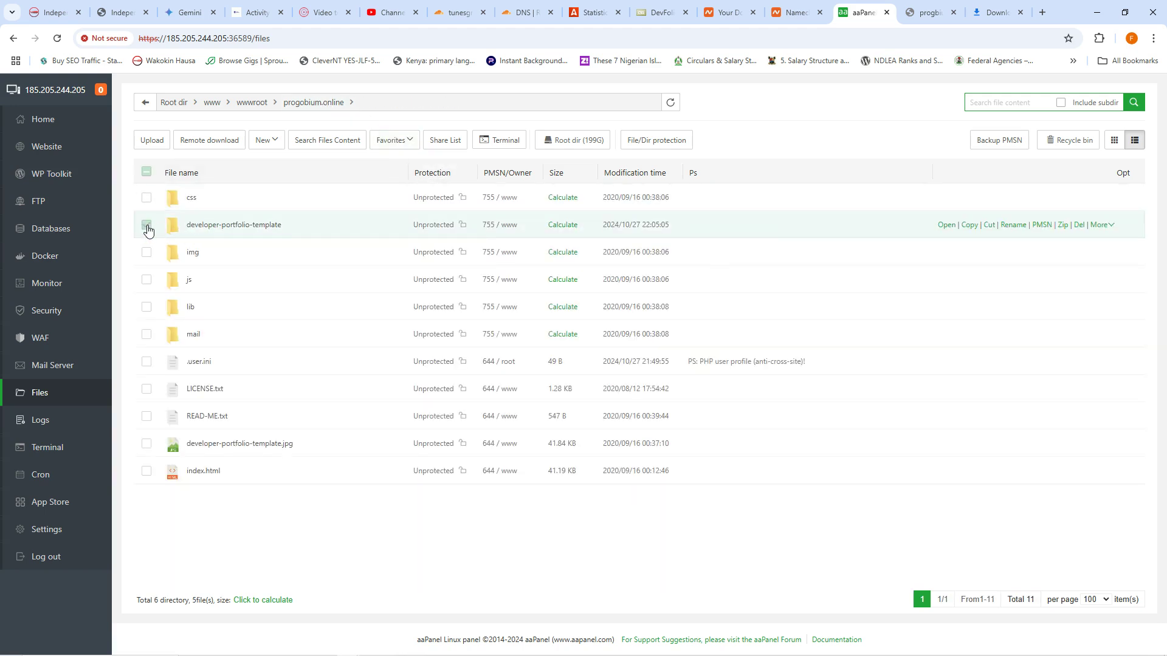
click(1080, 226)
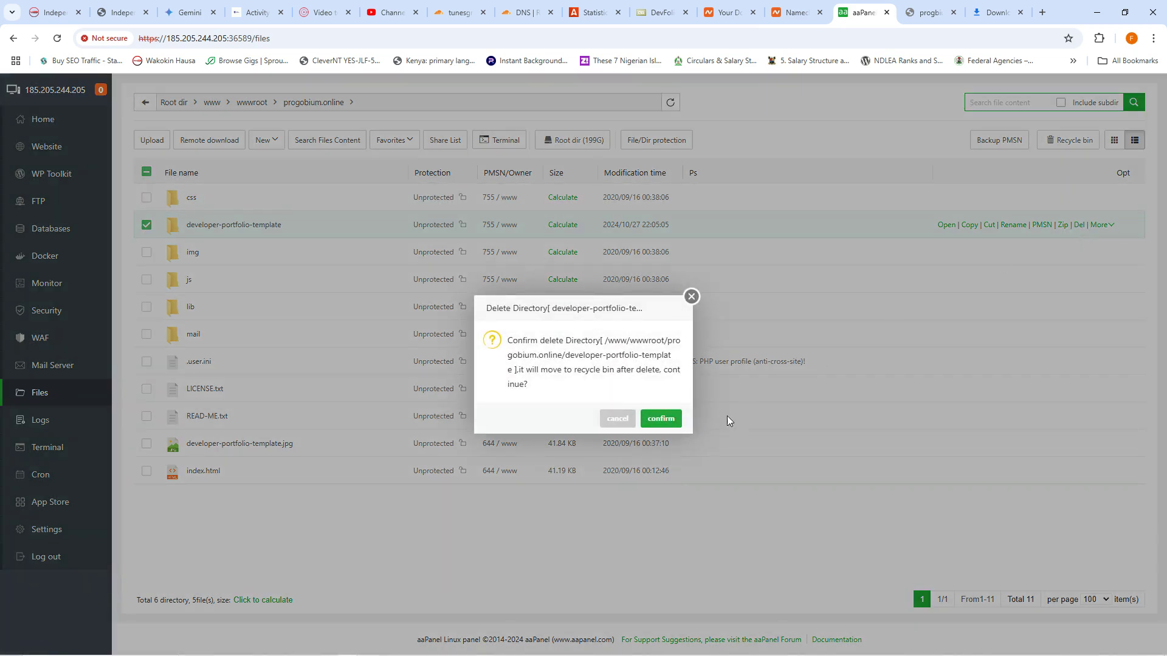
click(664, 416)
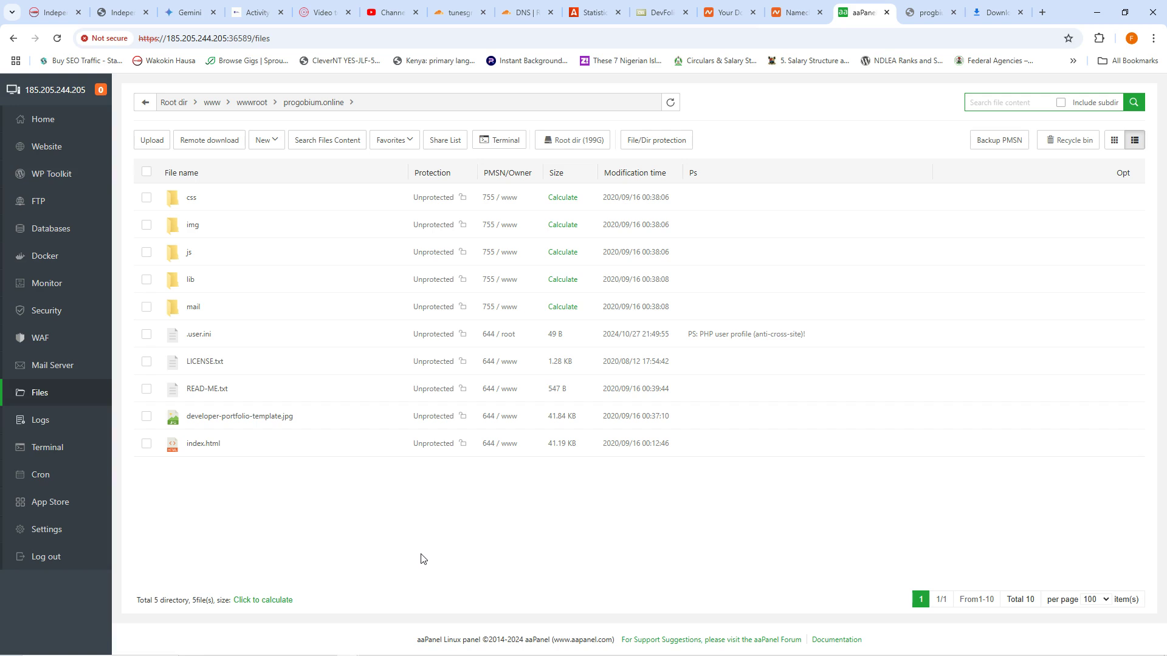
Step: Switch to WhatsApp, look through the recent group chats, and return to the aaPanel file list
mouse_move(368, 652)
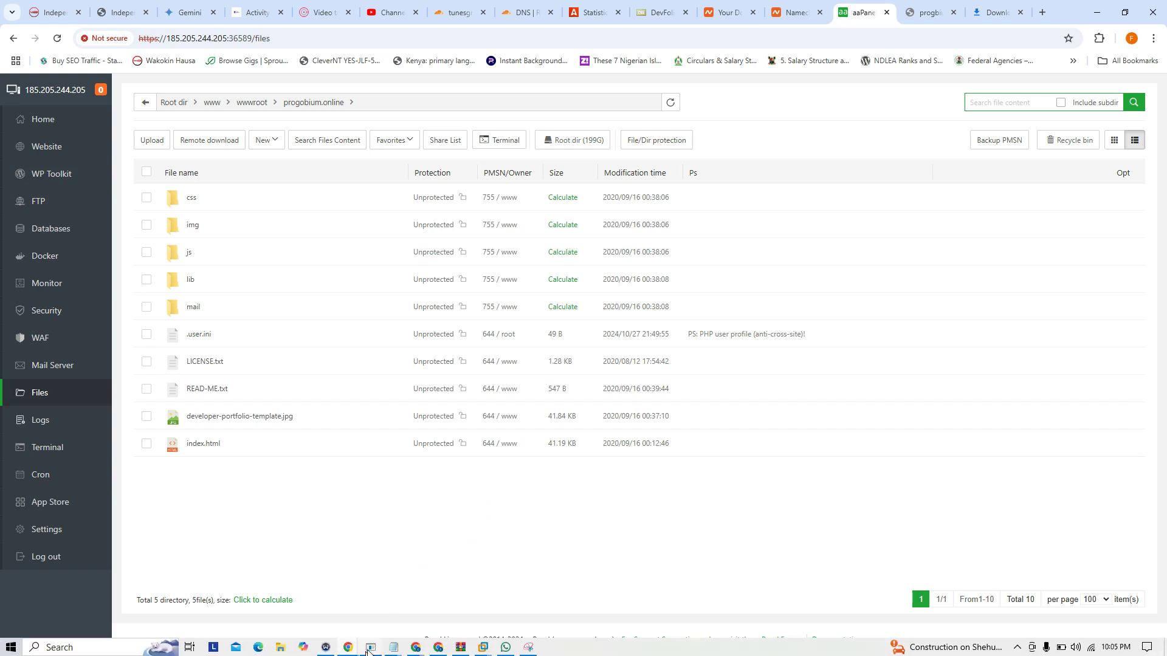
click(505, 648)
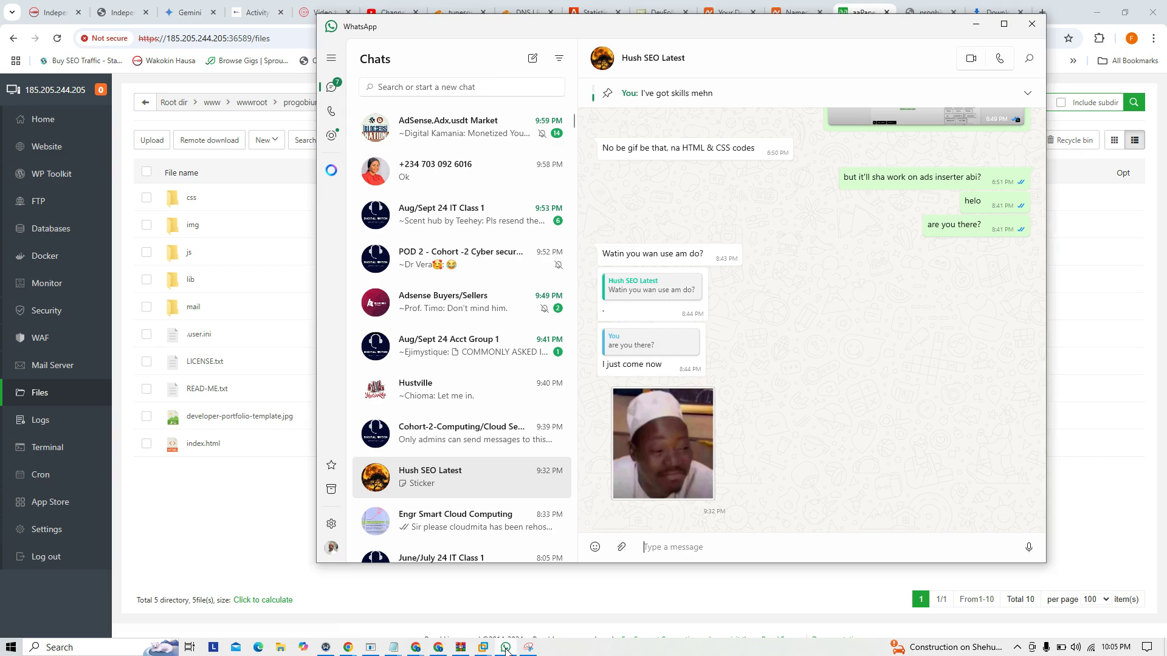
click(489, 301)
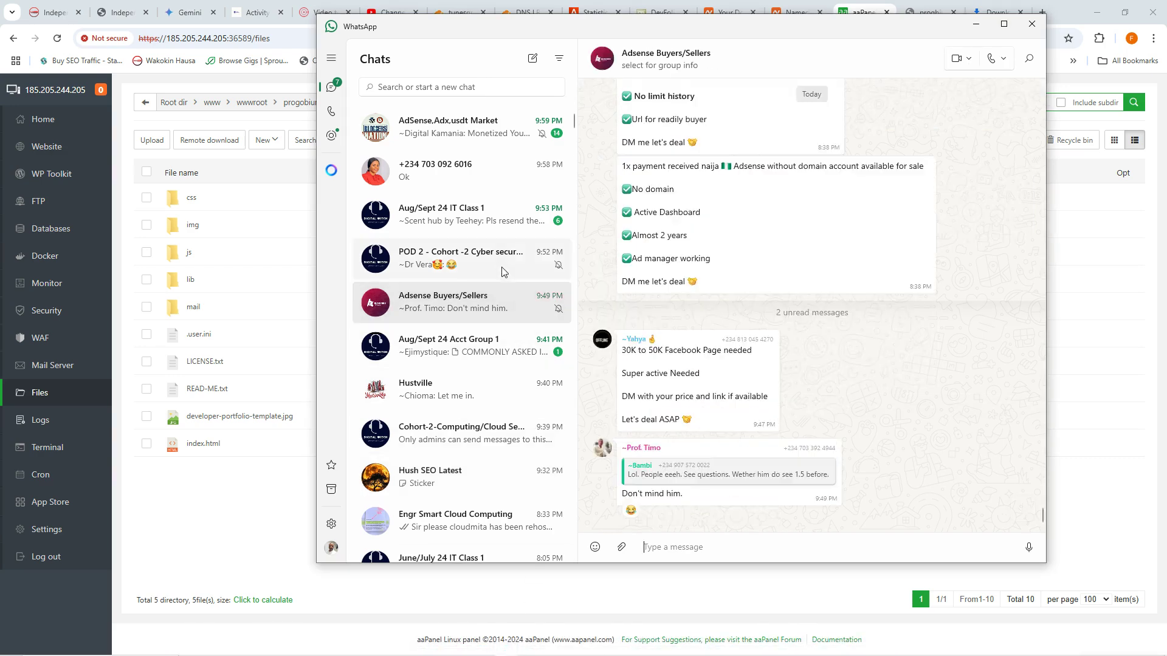
click(490, 257)
click(468, 214)
click(464, 380)
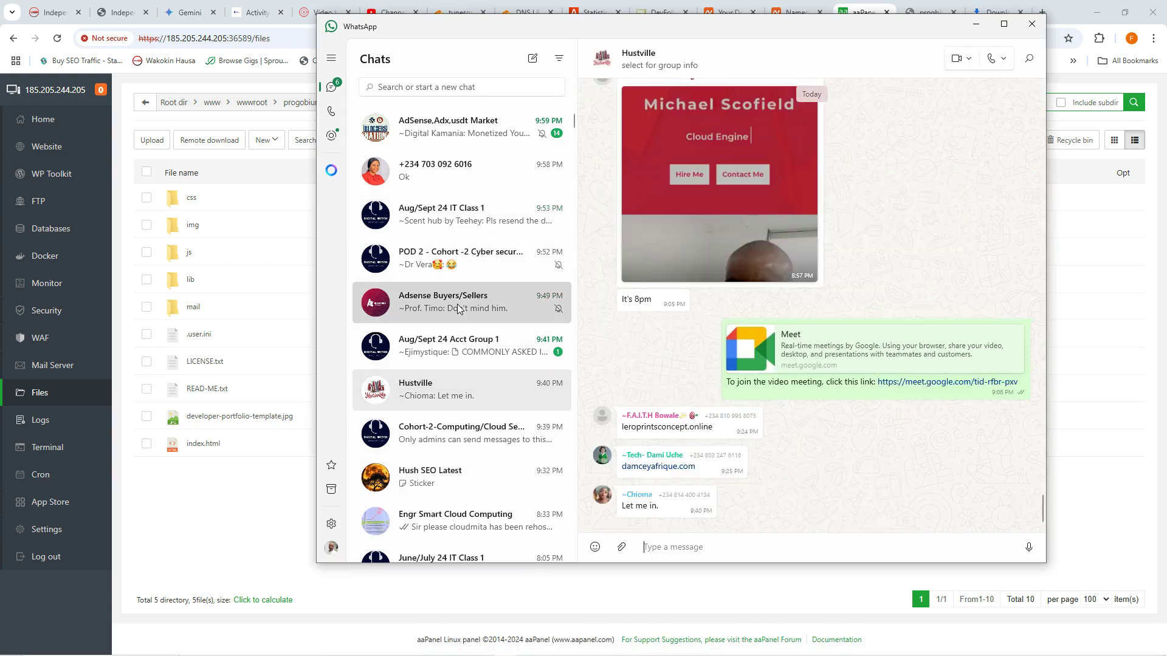
click(471, 301)
click(477, 133)
click(216, 507)
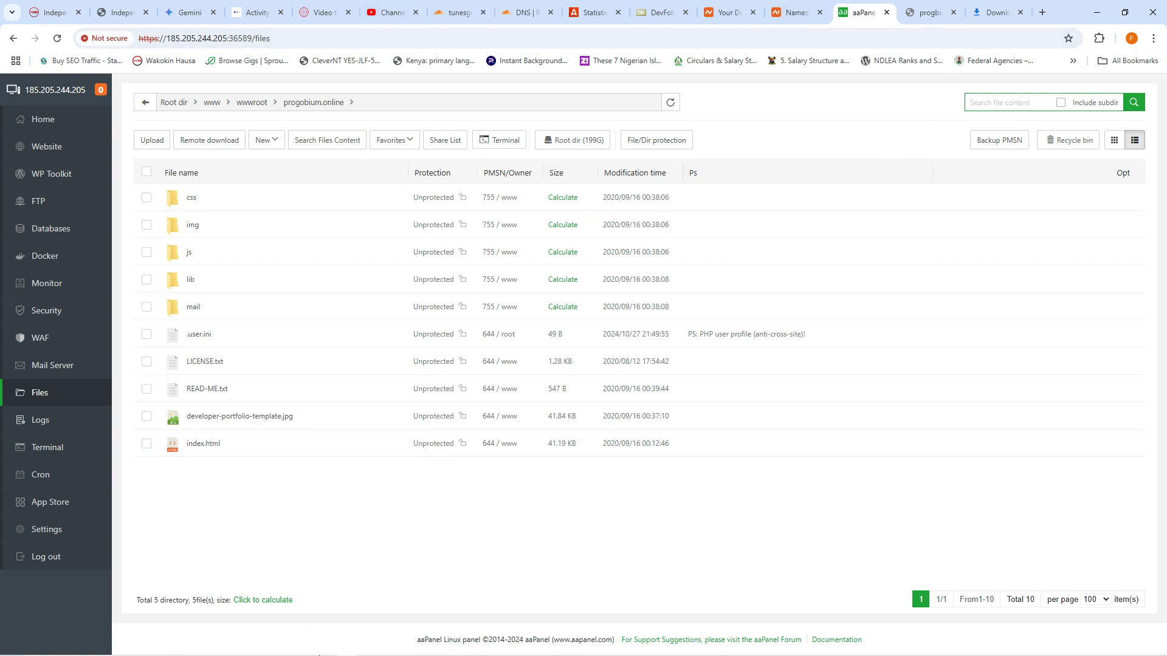
Step: Switch to the Ubuntu 64-bit virtual machine in VMware Workstation and log in with the account password
mouse_move(497, 648)
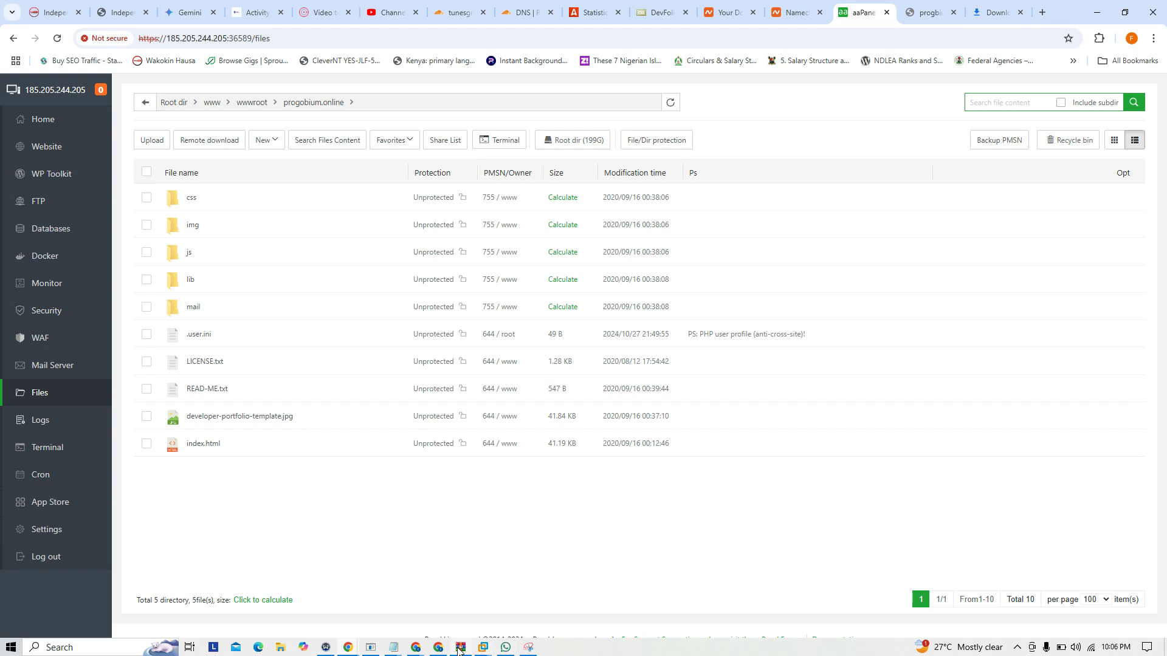
click(438, 648)
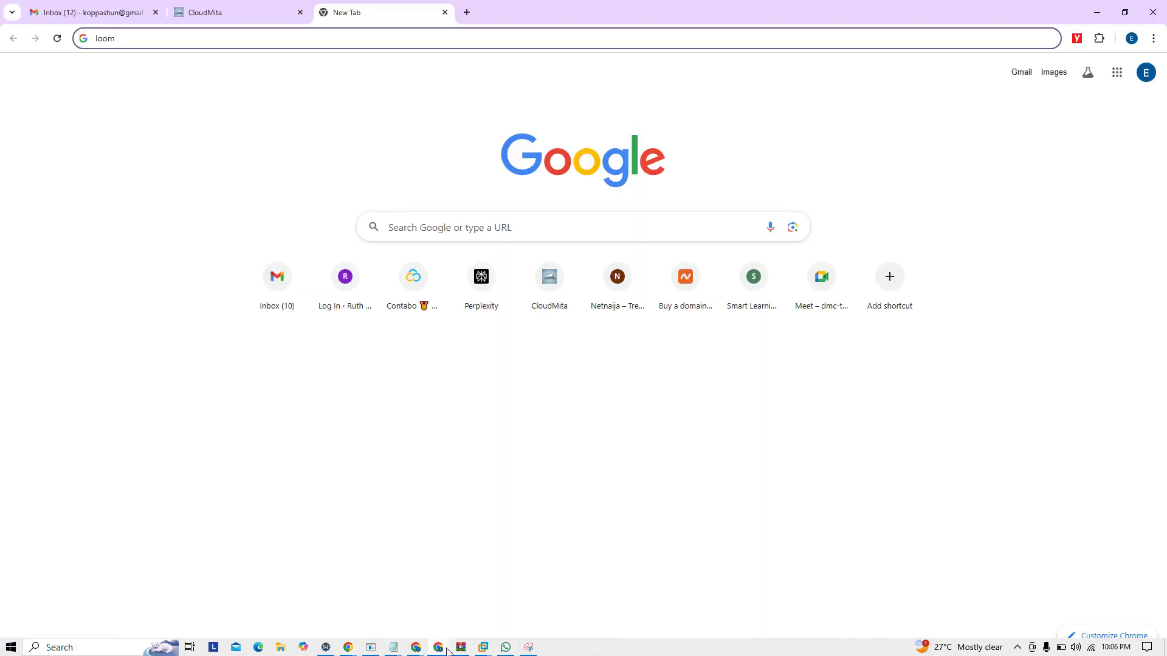
mouse_move(475, 651)
click(552, 582)
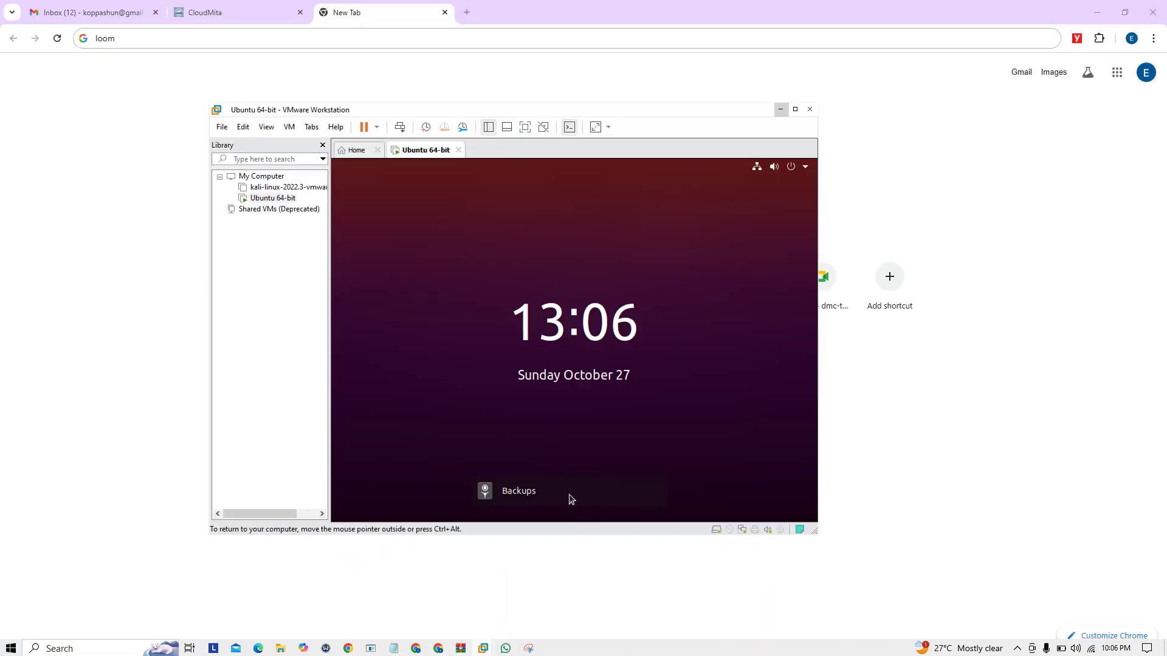
click(535, 336)
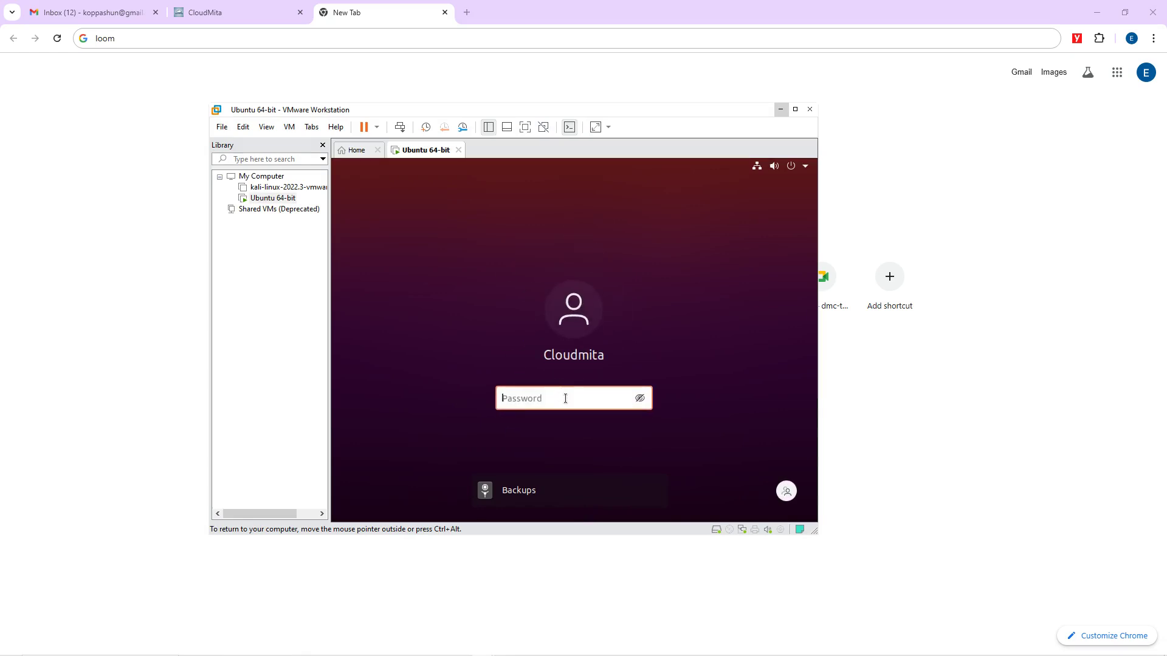
text(*******)
key(Return)
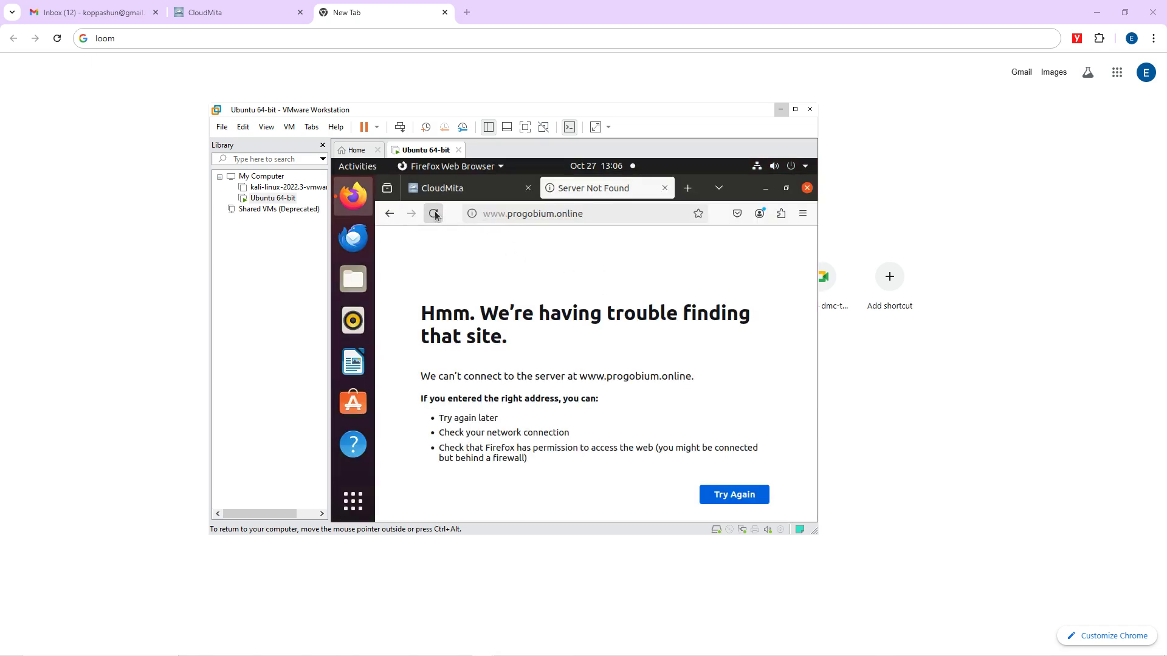
click(434, 215)
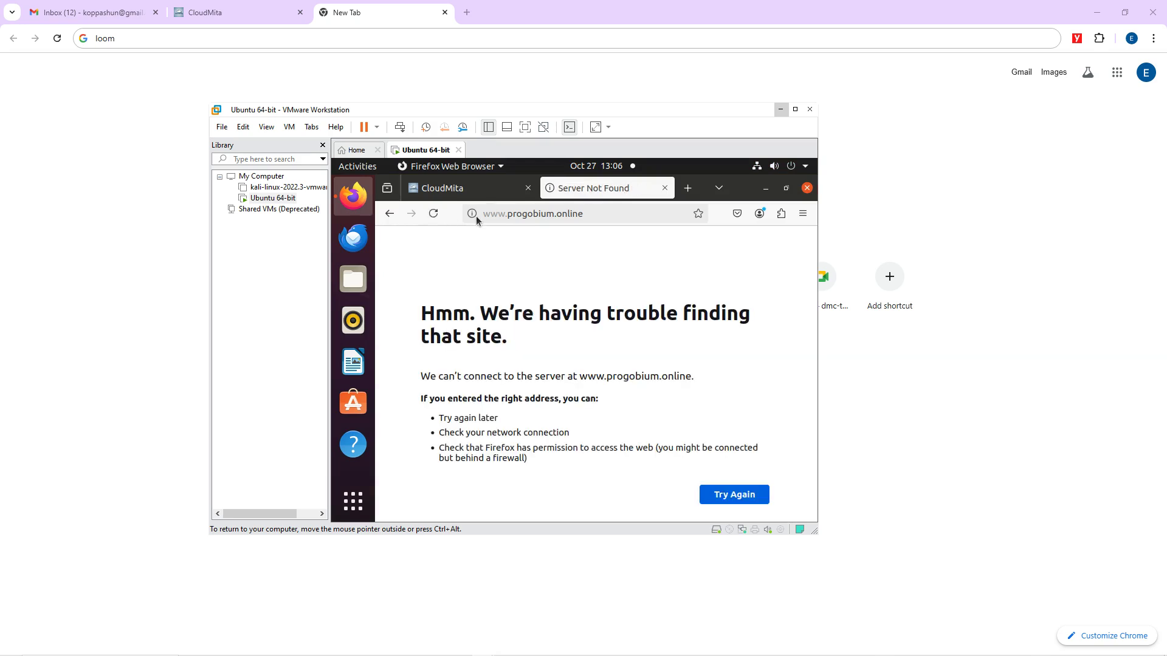
click(618, 215)
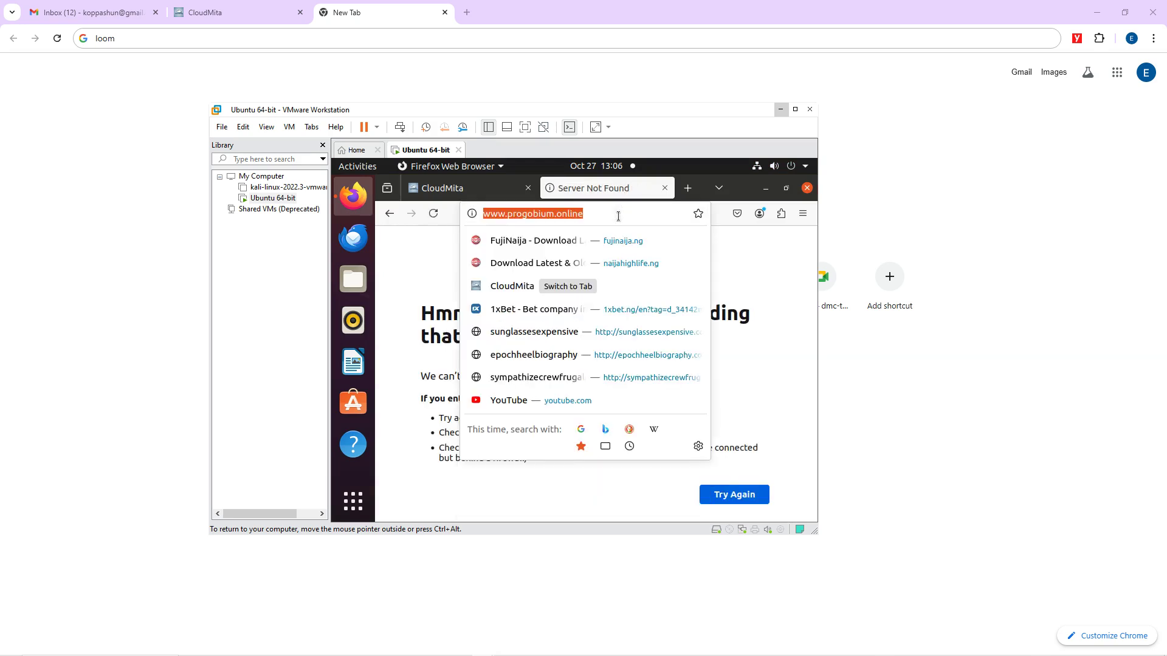
click(443, 268)
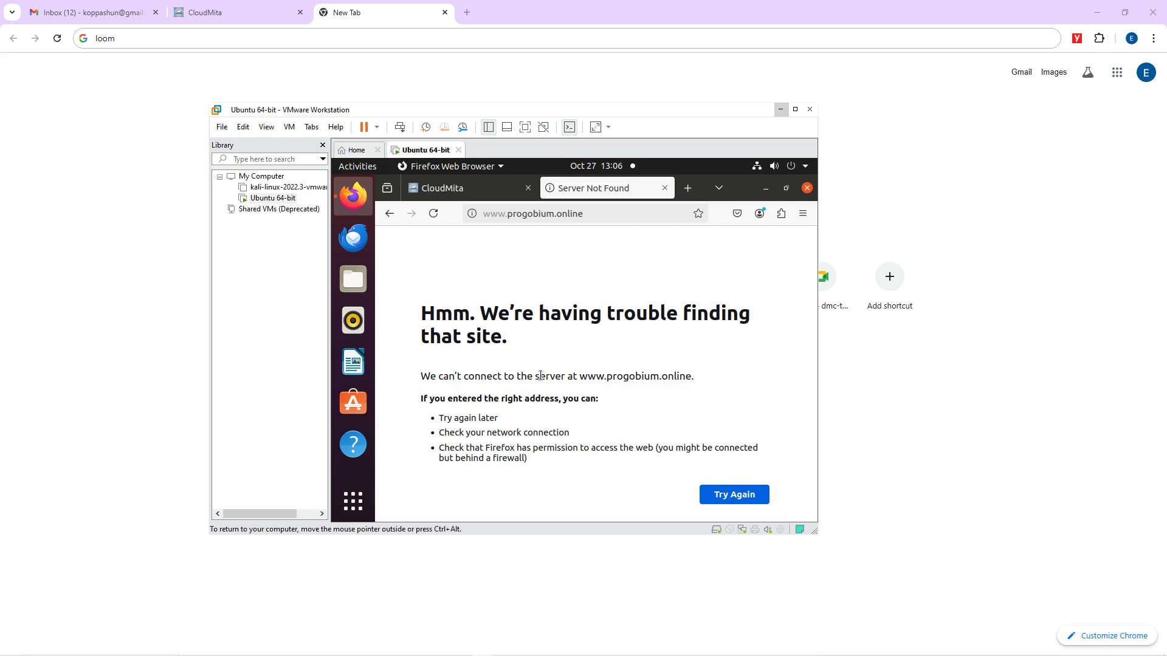
Step: Leave the virtual machine and load progobium.com in a new Chrome tab to check the site
click(129, 315)
click(468, 13)
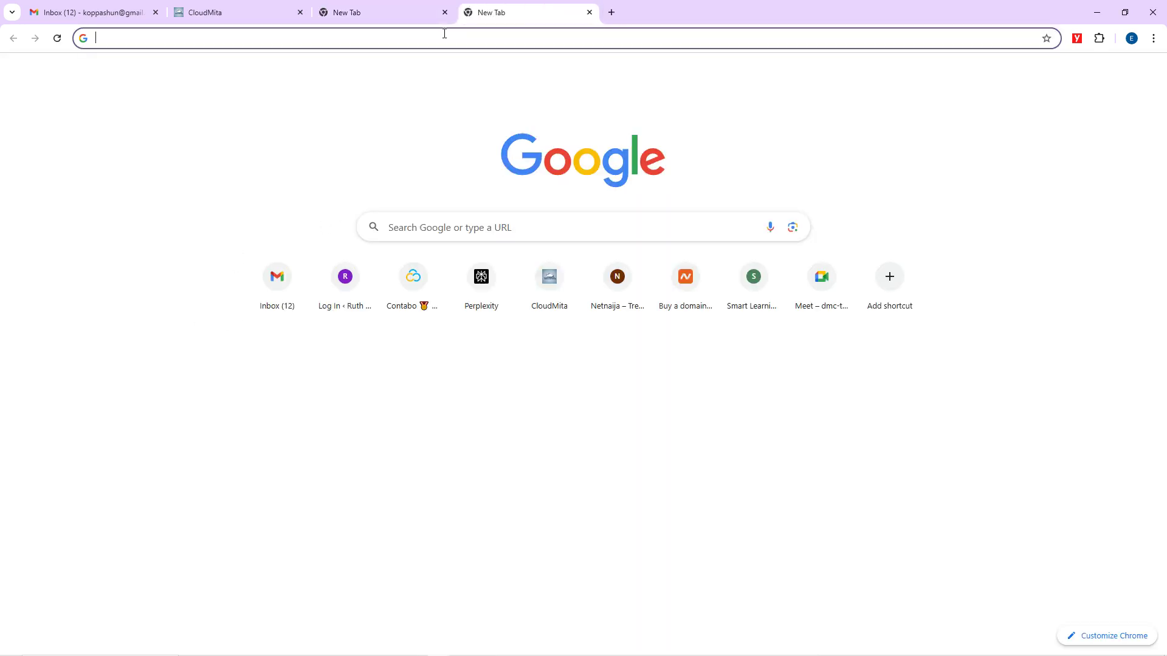
click(438, 40)
text(pro)
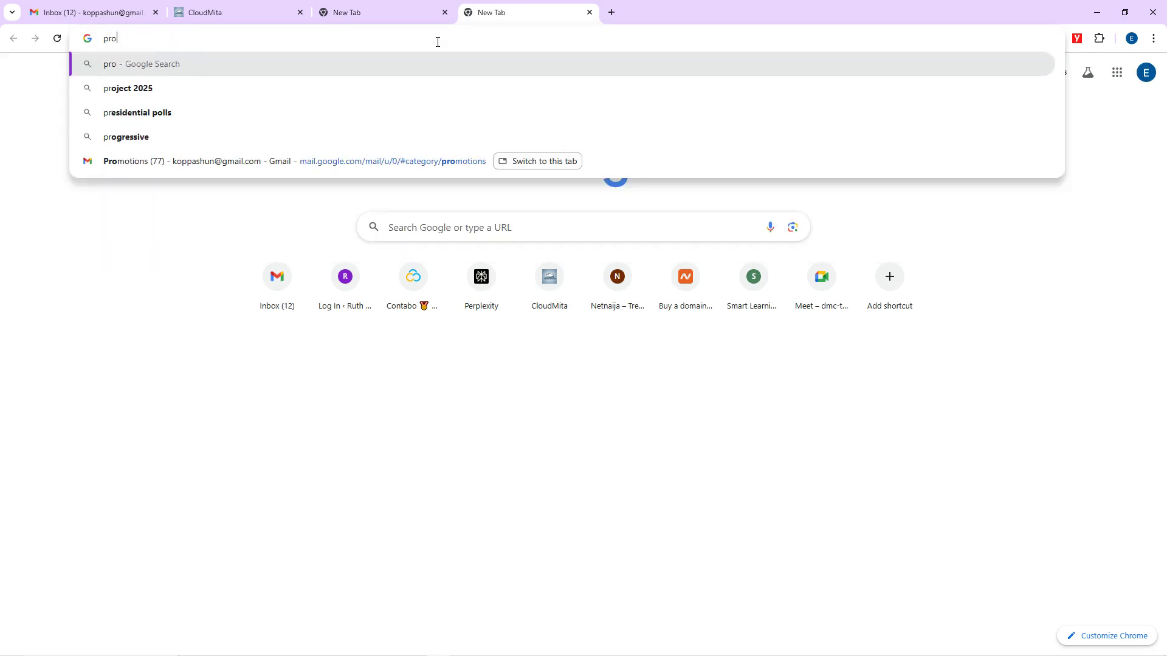
text(gobium)
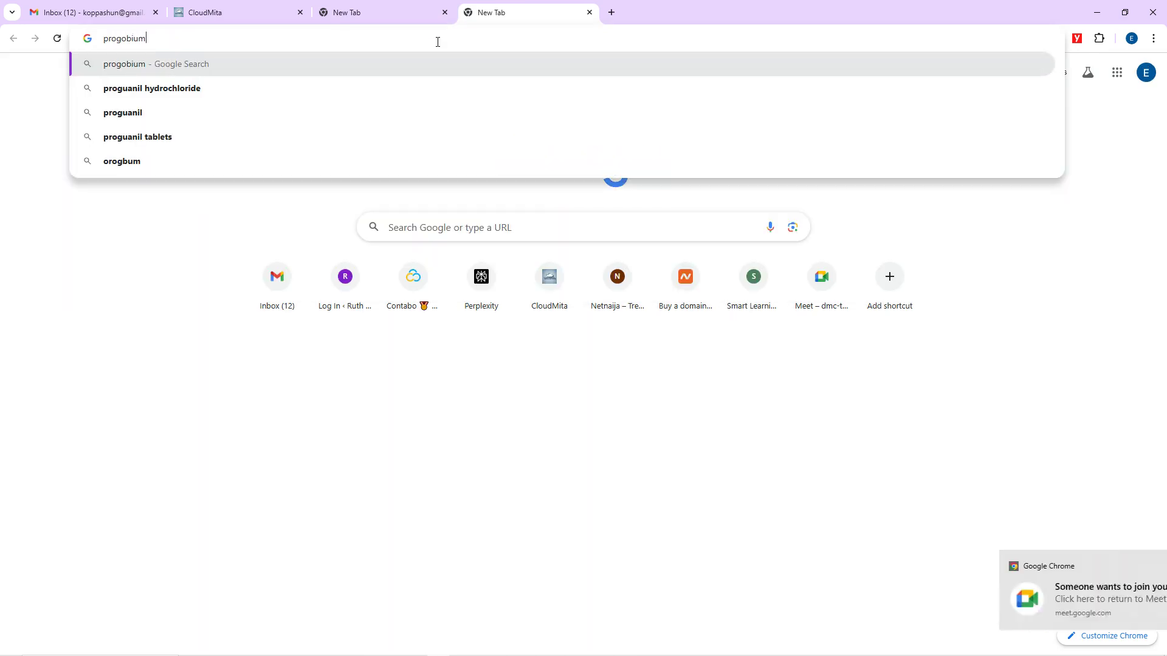
text(.com)
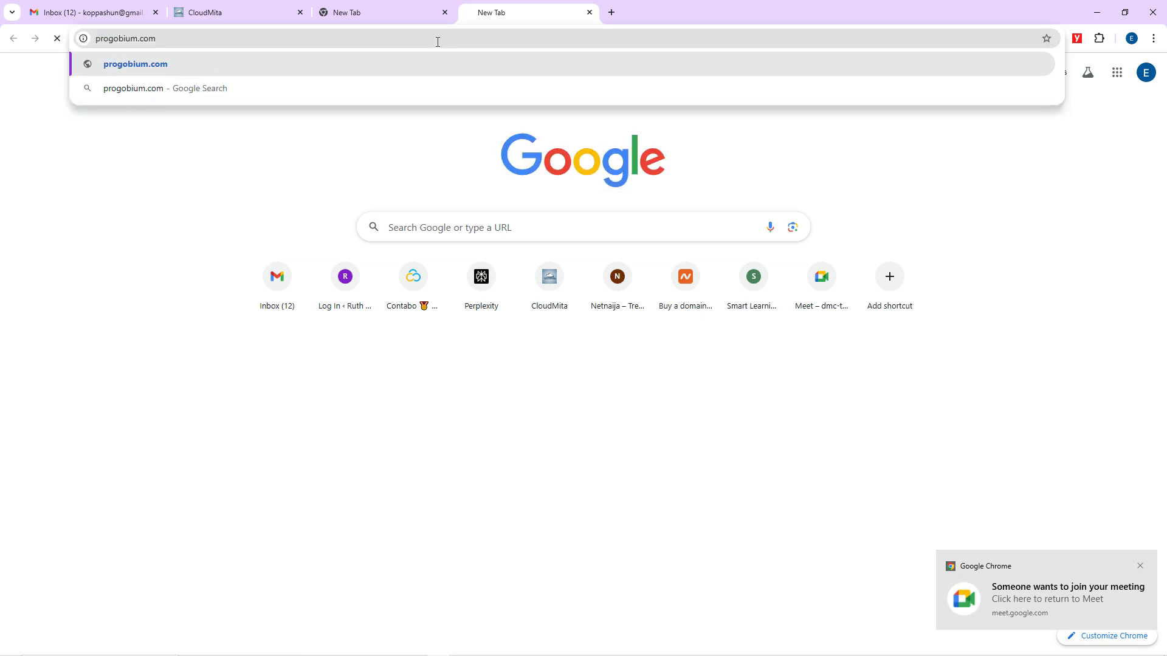
key(Return)
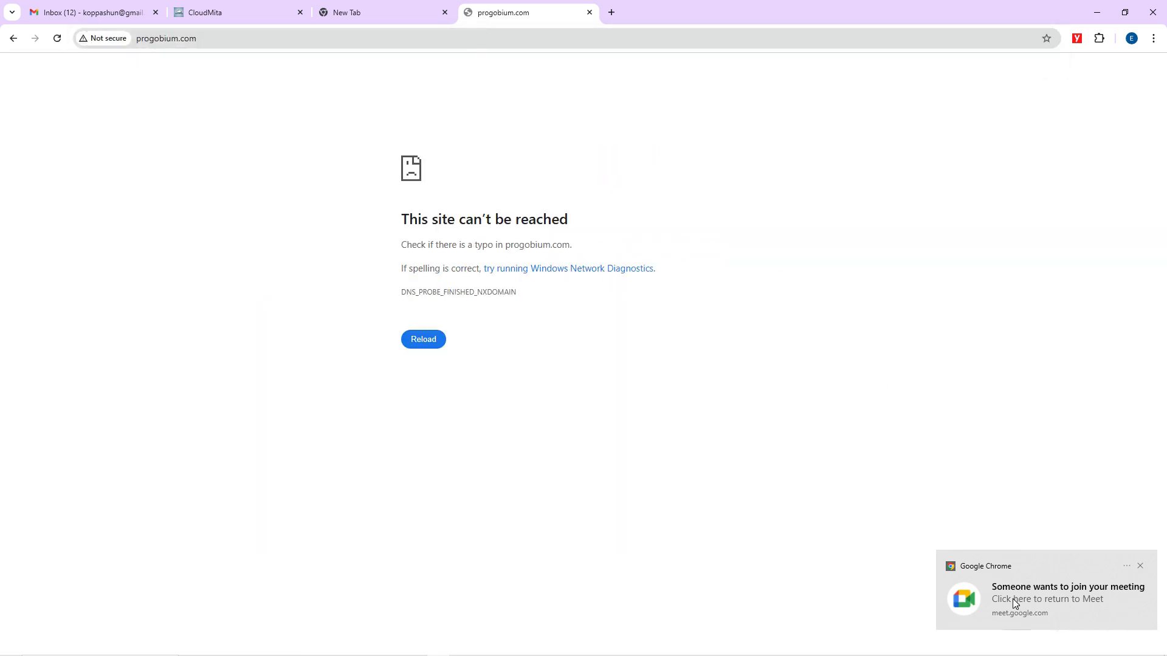
Step: Admit the waiting participant to the Google Meet call and check the progobium.online tab
click(1013, 599)
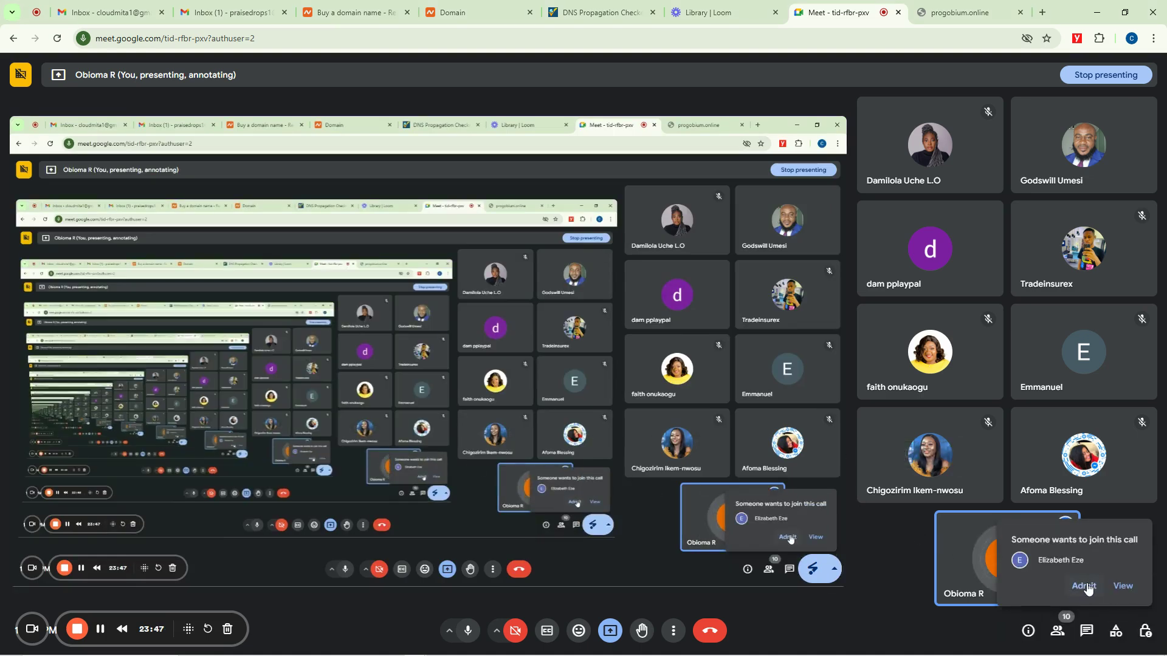
click(1084, 587)
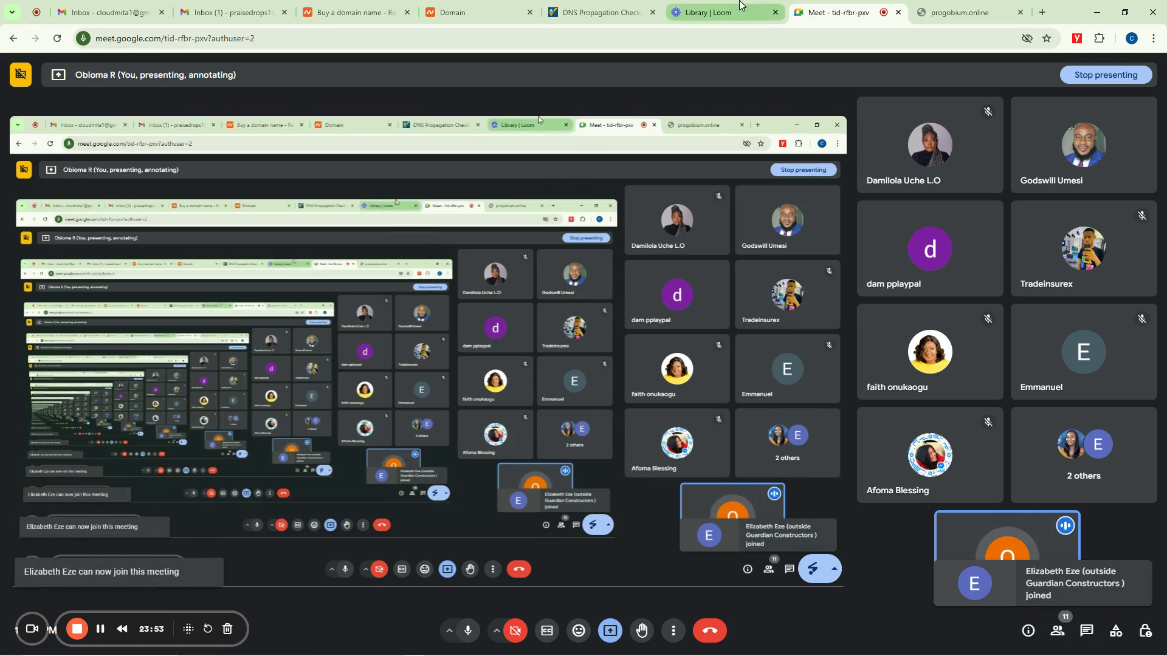
click(963, 12)
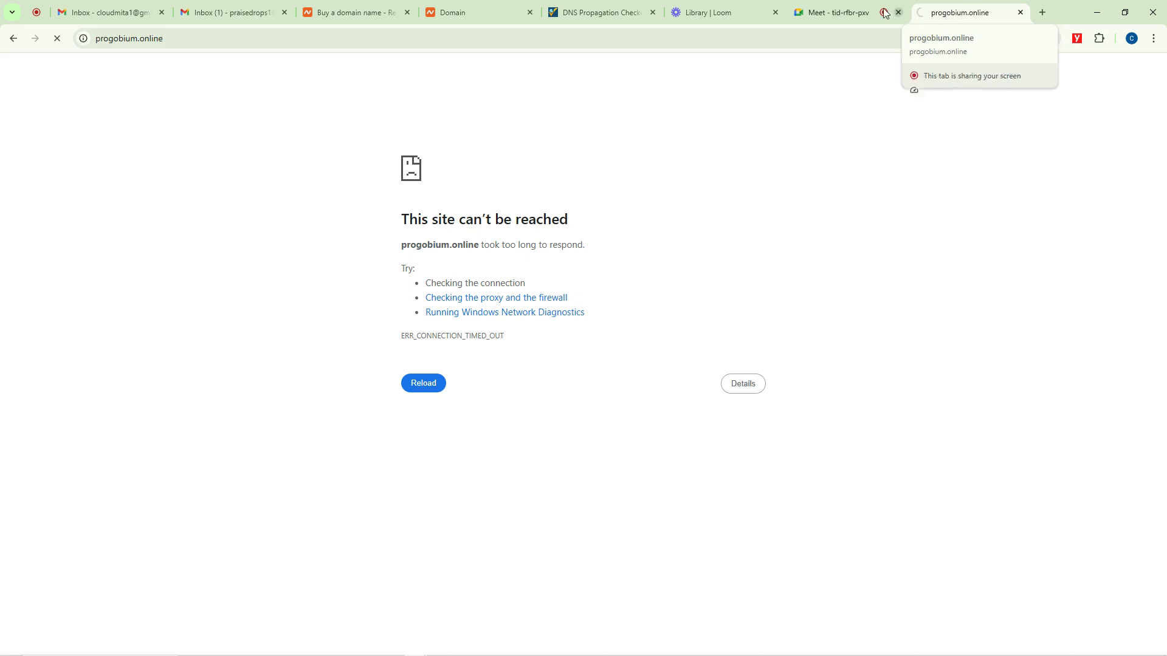
click(857, 12)
click(715, 6)
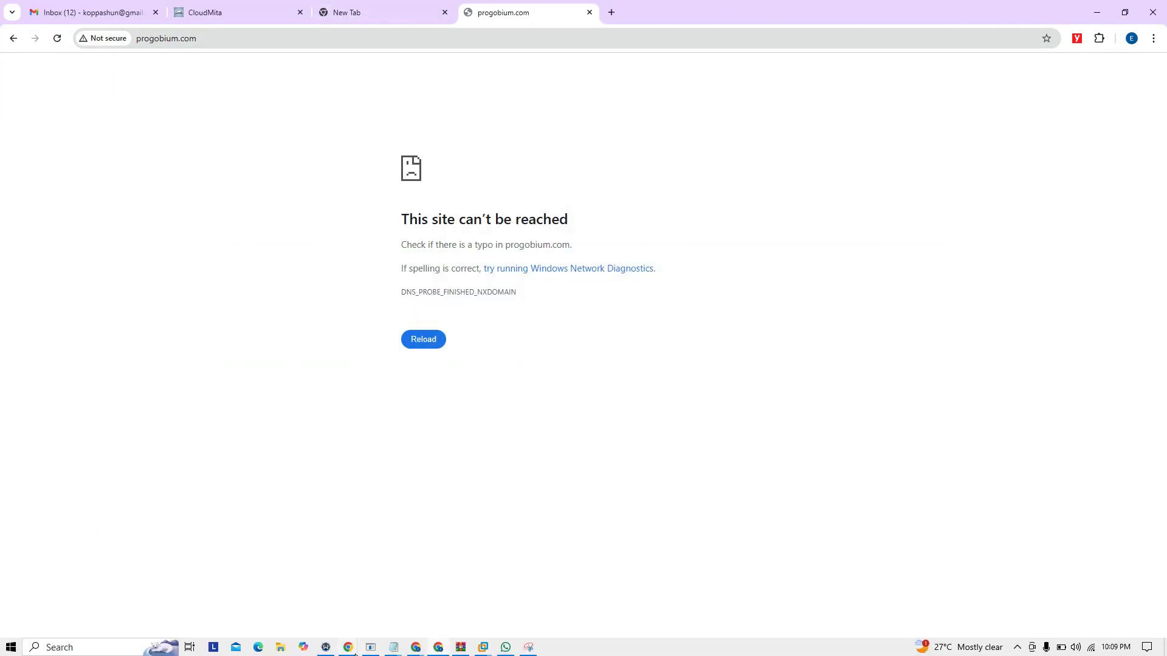
Step: Switch to aaPanel, review the Let's Encrypt SSL options for progobium.online, and close the site settings
mouse_move(348, 650)
click(287, 607)
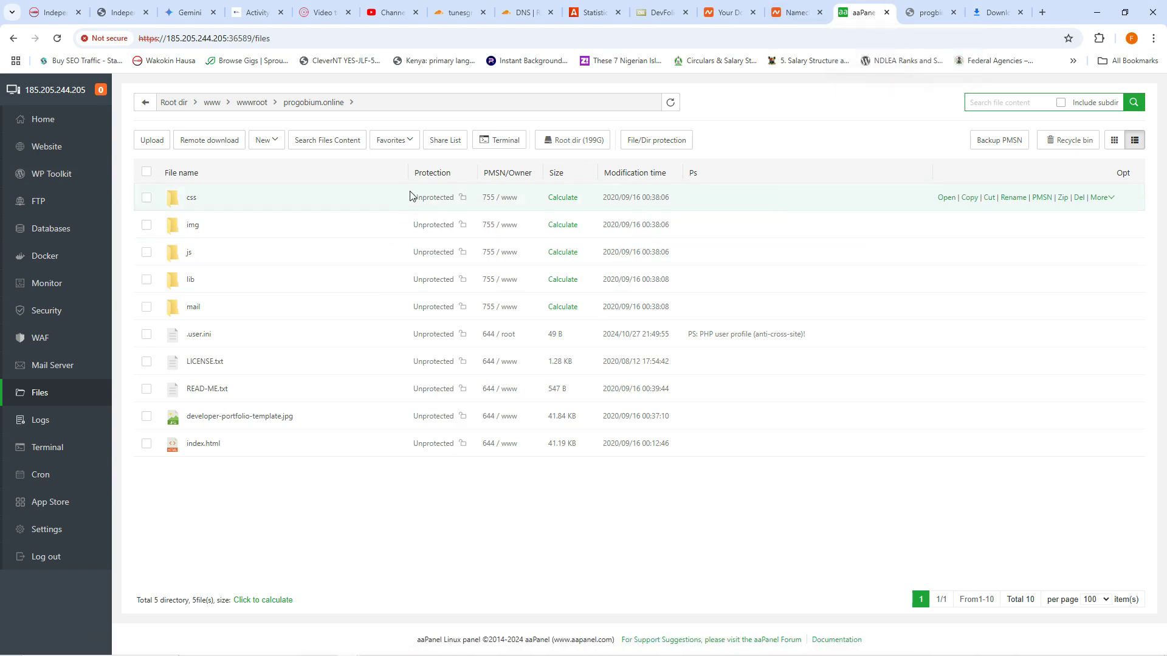
click(49, 150)
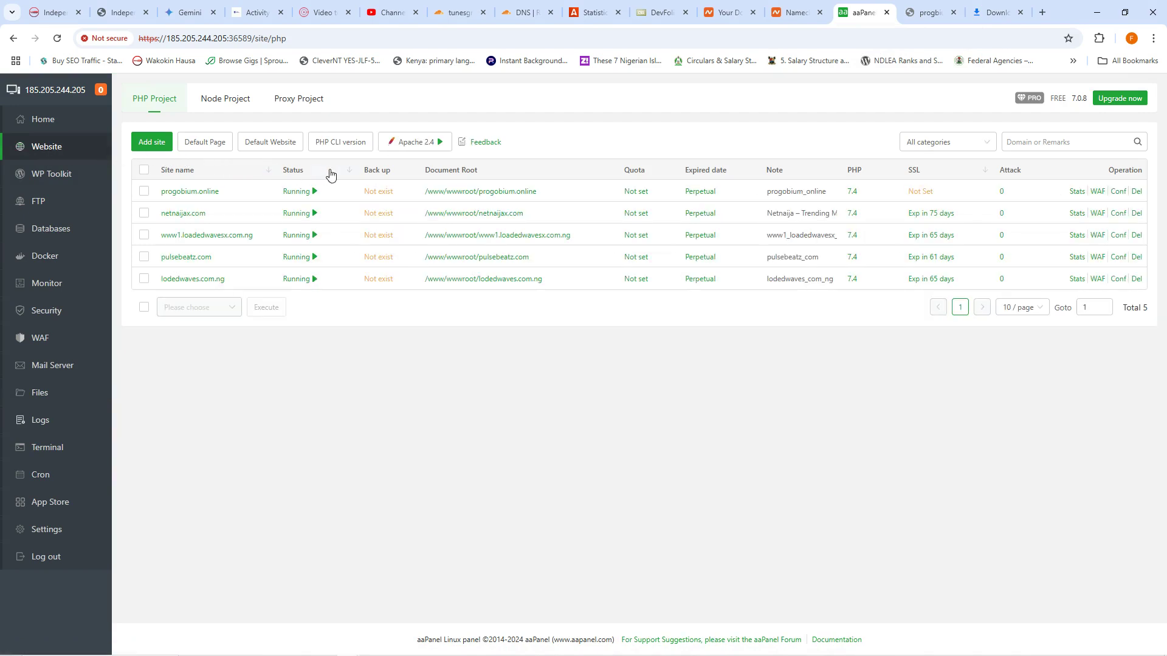
click(923, 192)
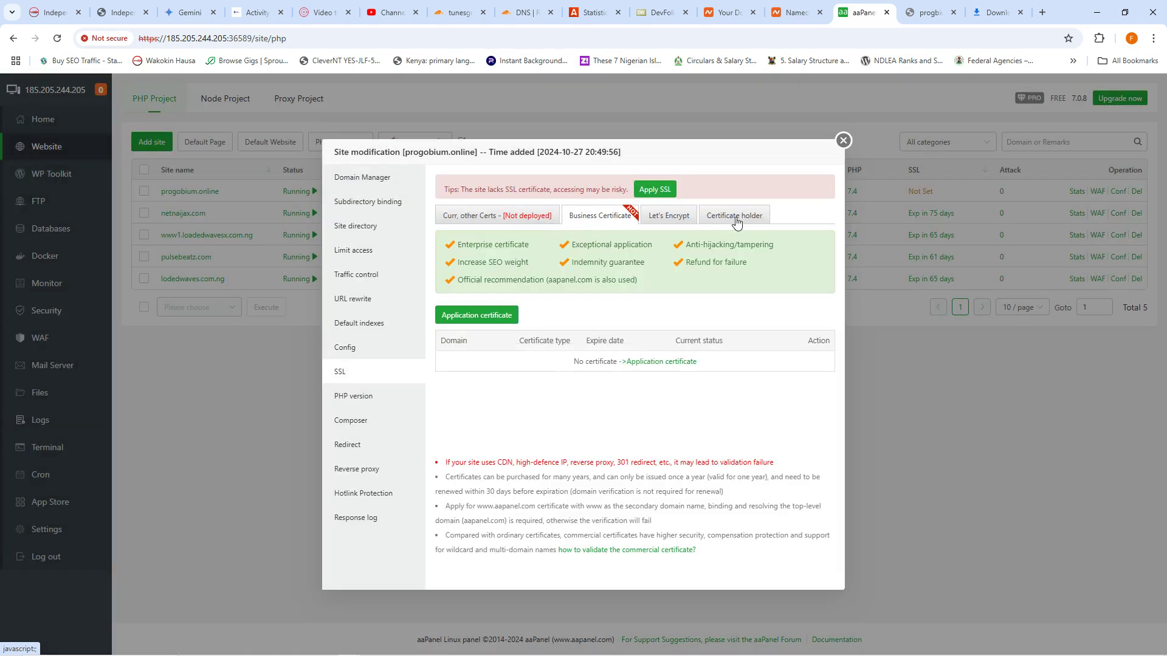
click(669, 218)
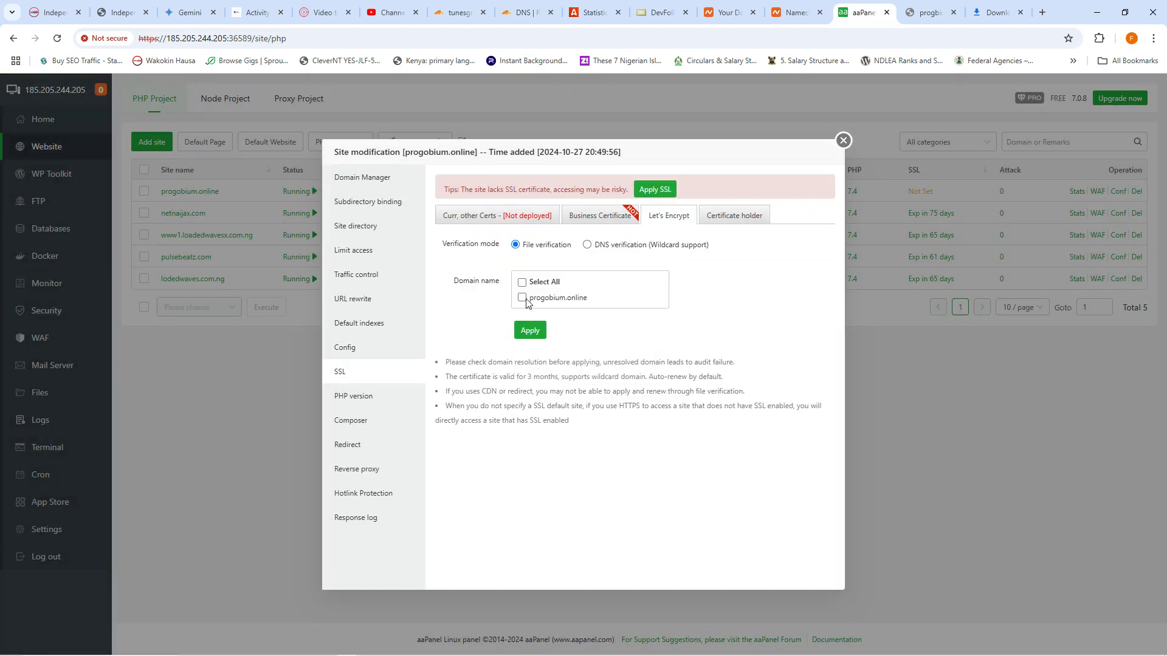
click(843, 144)
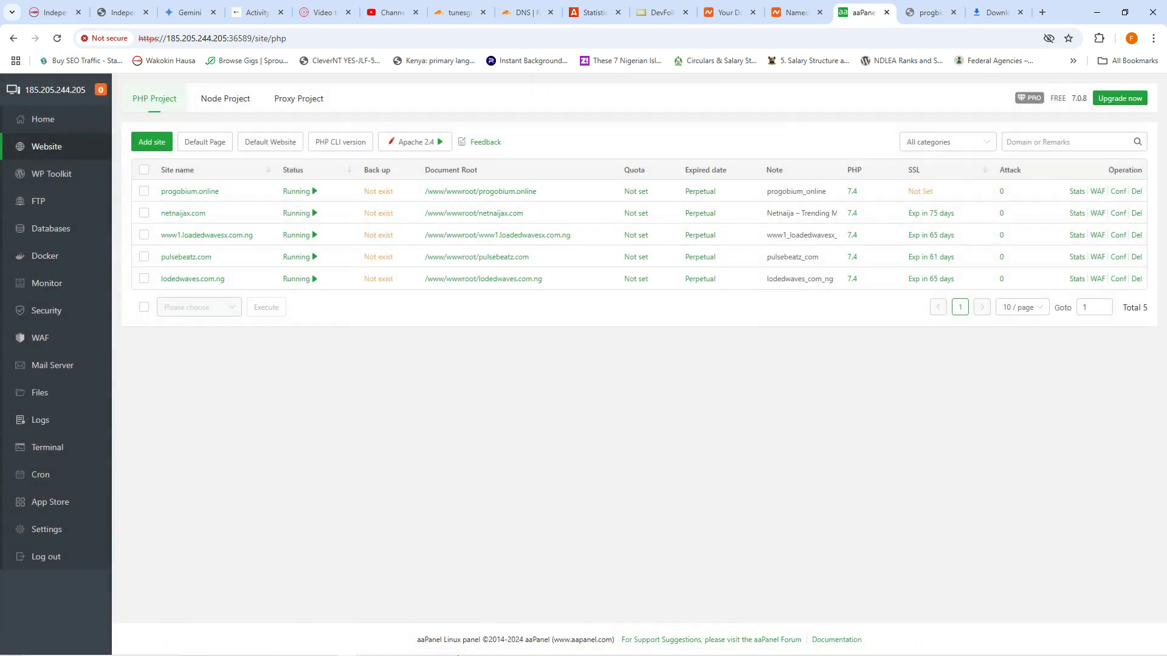
Step: Return to the Google Meet call, share the entire screen, and hide the sharing notice
mouse_move(416, 647)
click(393, 617)
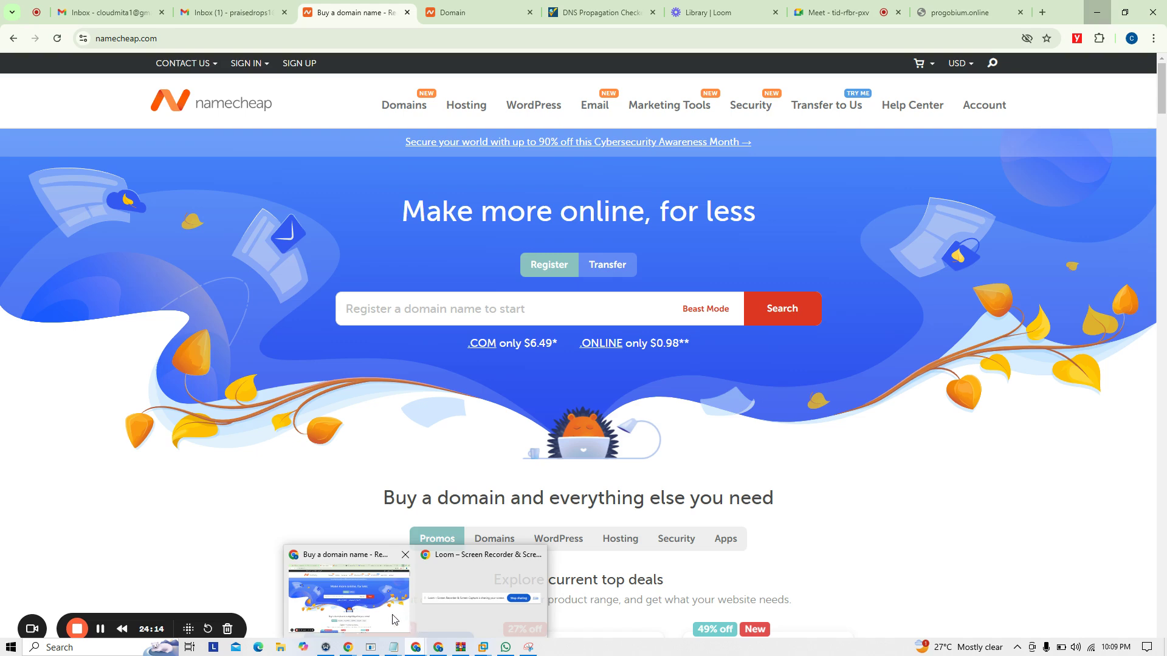
click(833, 12)
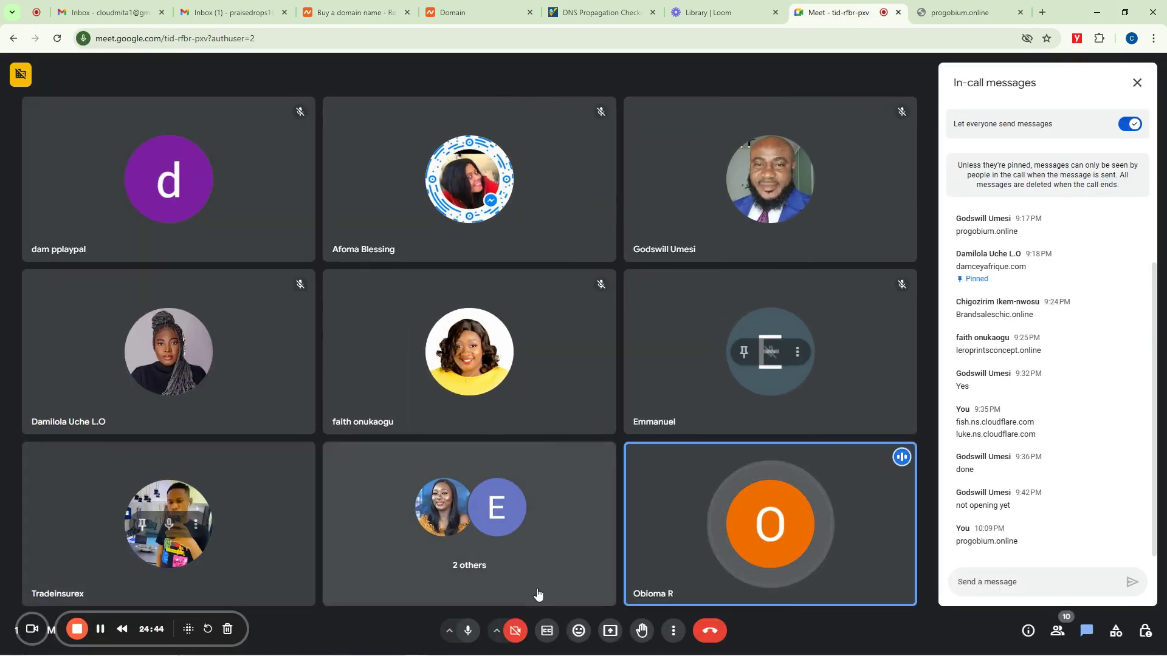
click(610, 632)
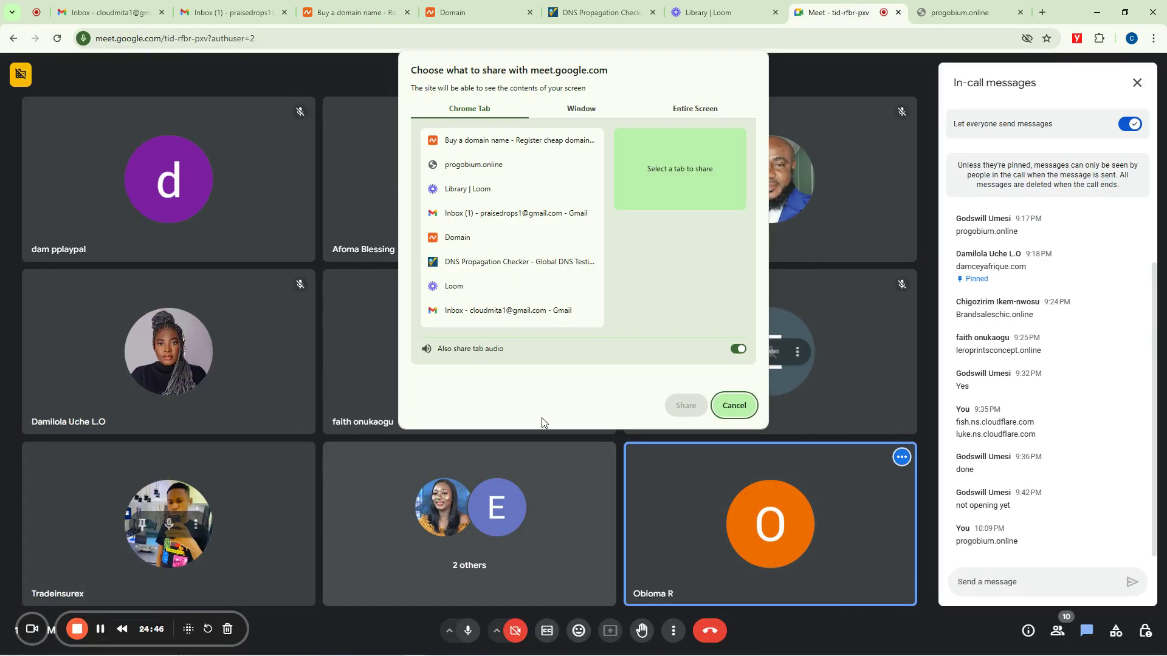
click(673, 112)
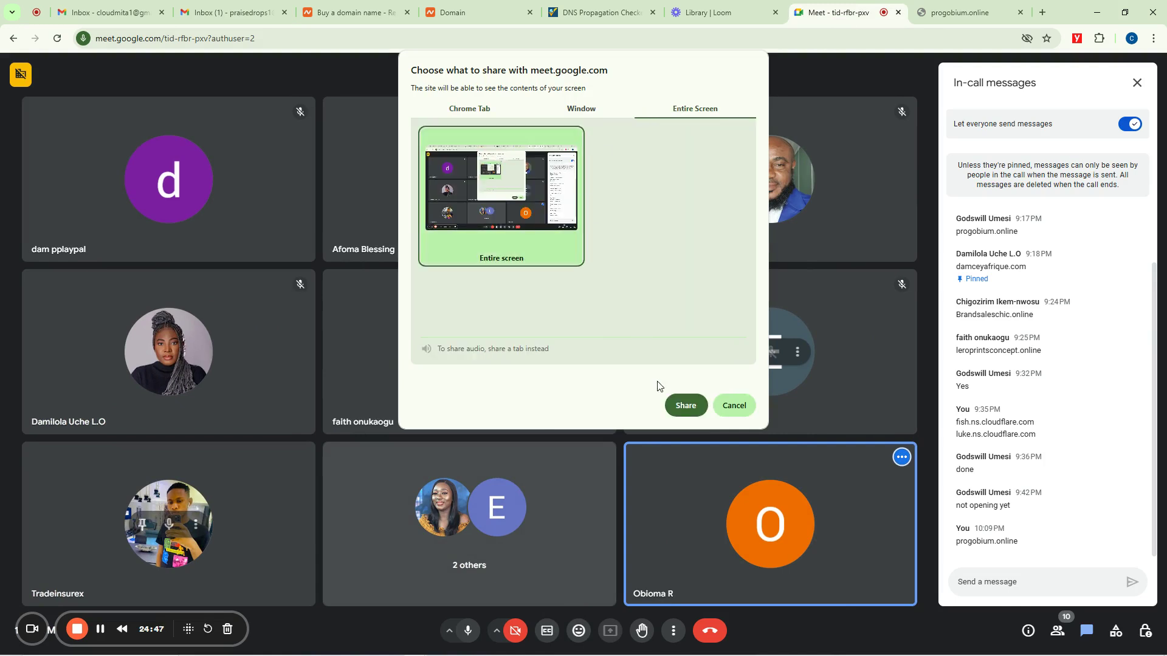
click(685, 405)
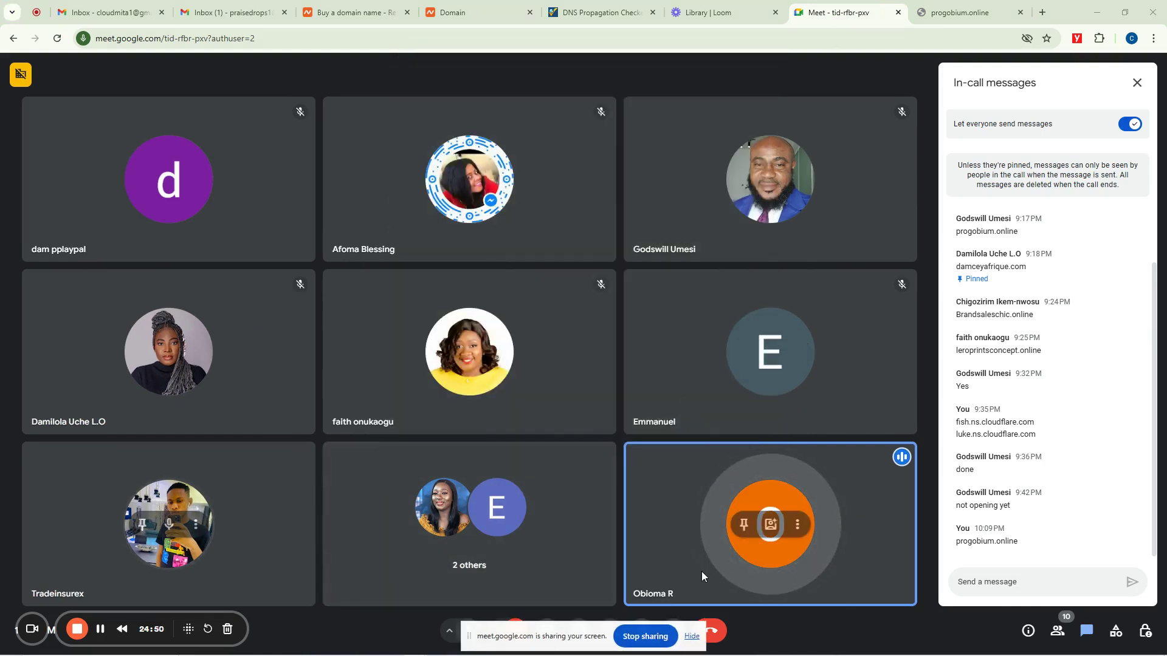
click(692, 636)
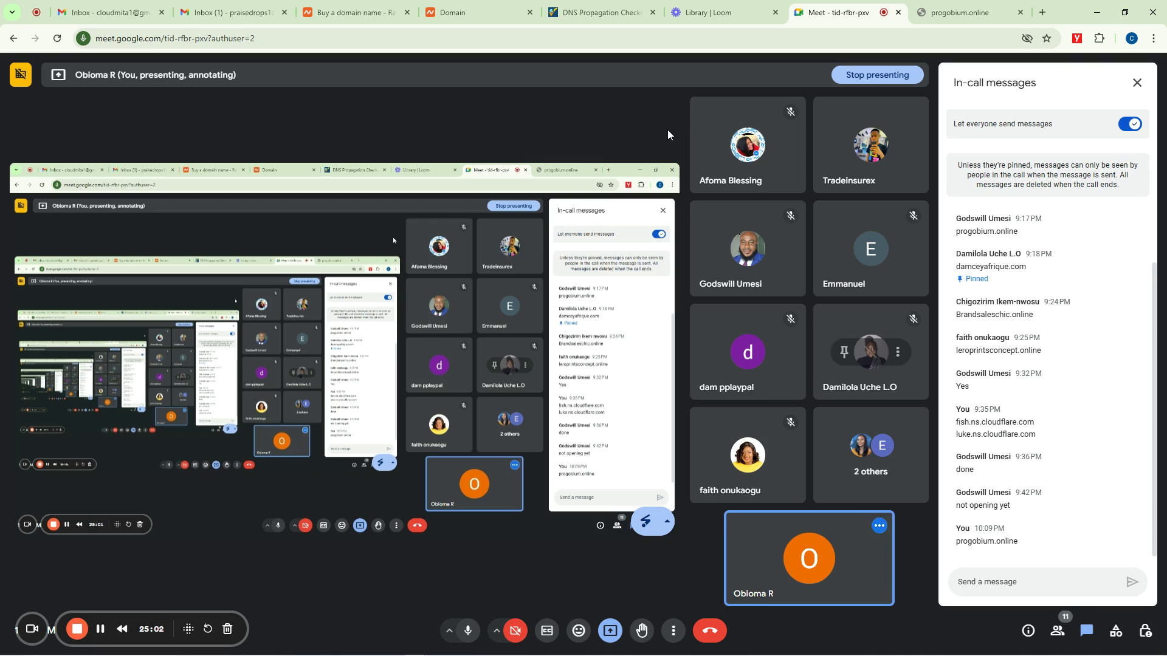
Step: Close the in-call messages and briefly check the meeting's participant list
click(1136, 83)
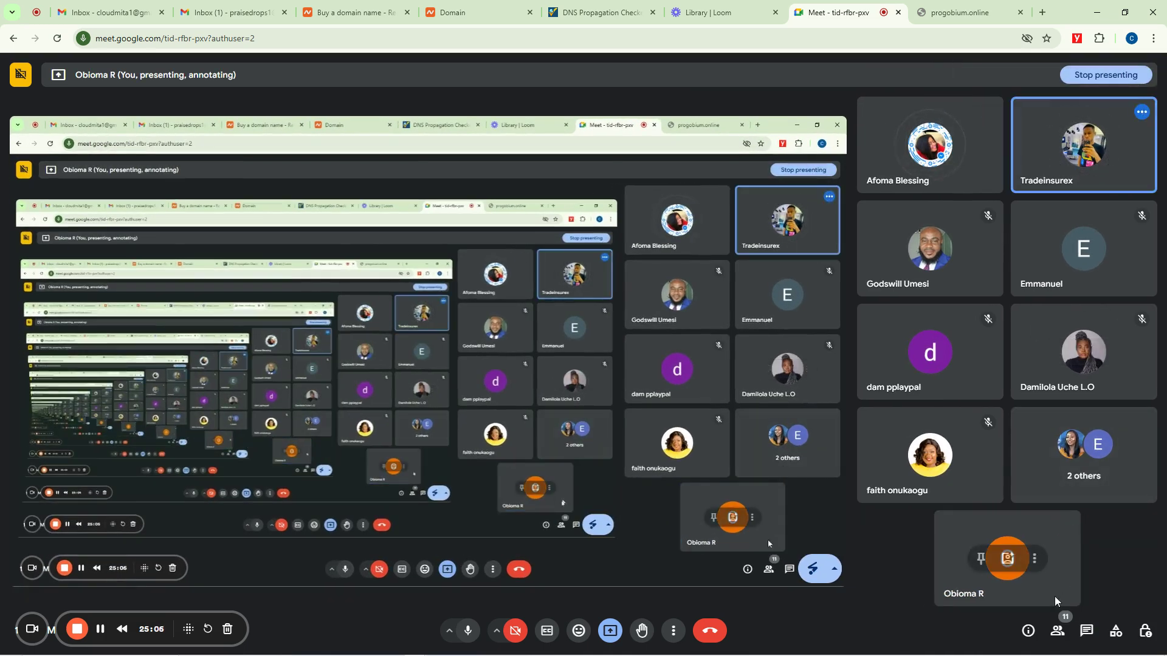
click(1061, 635)
click(1058, 632)
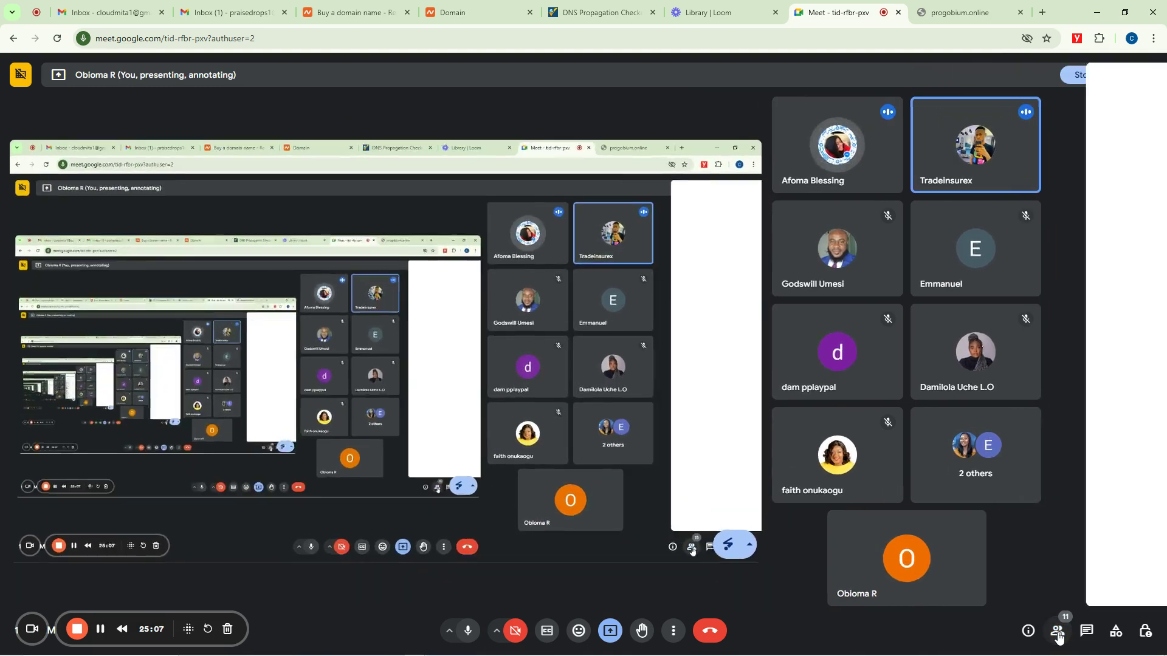
mouse_move(327, 649)
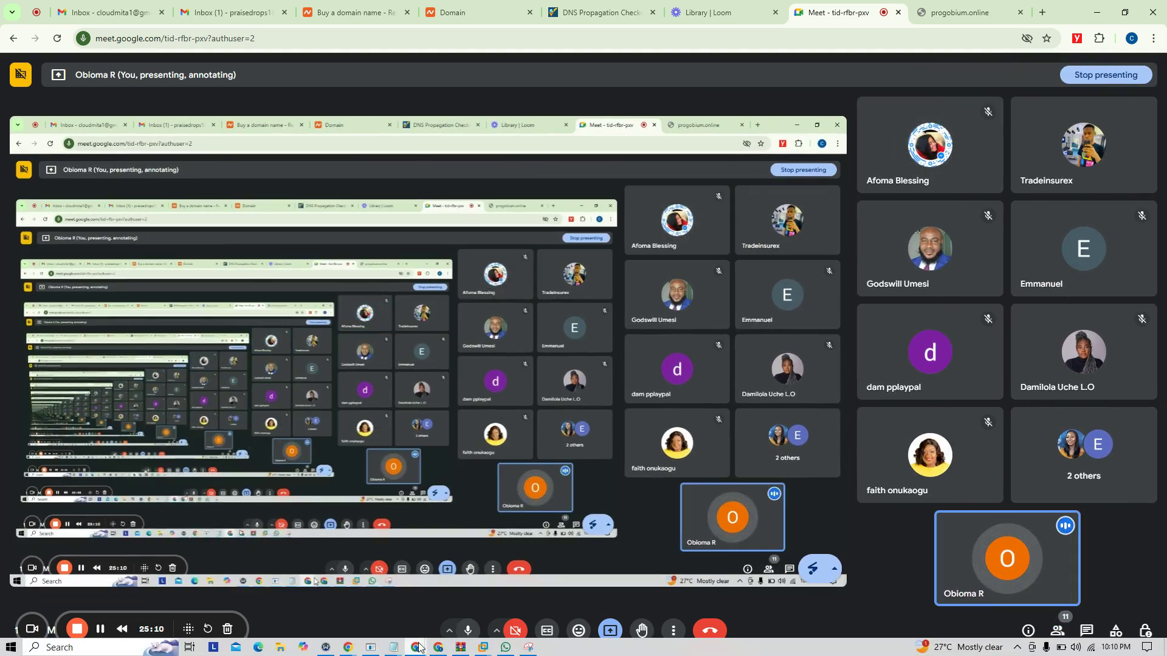